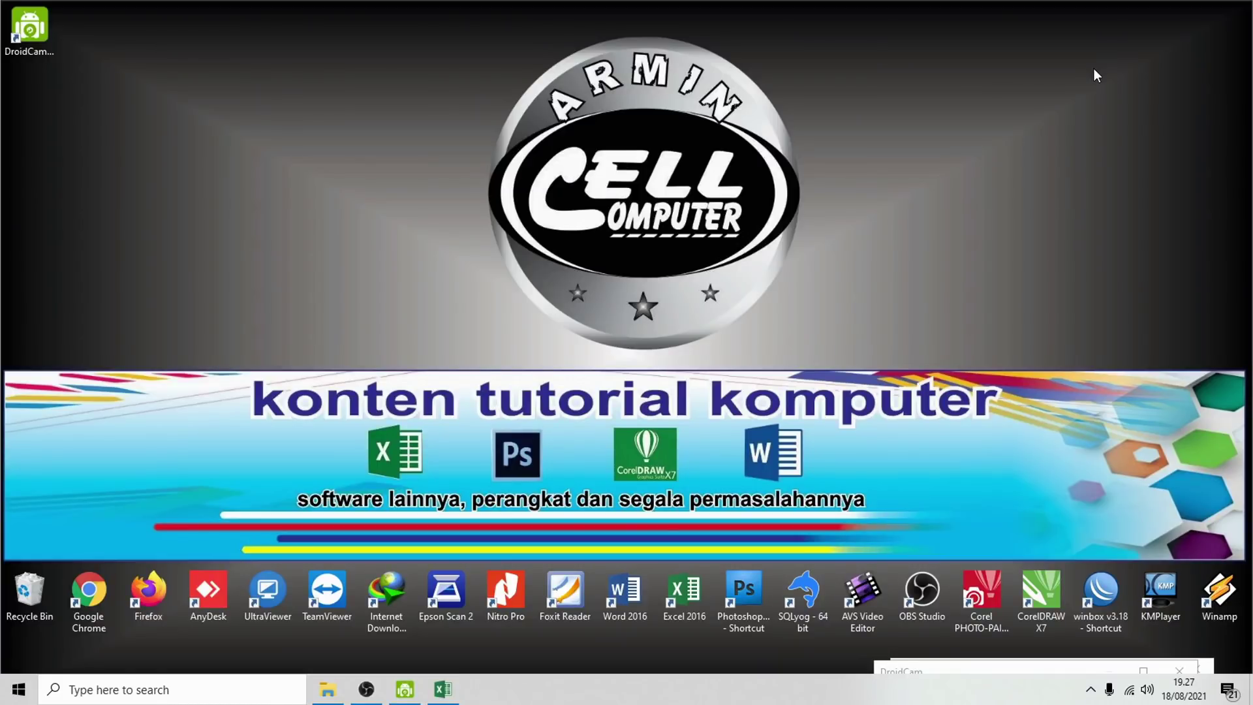
# Refresh the Windows desktop from its right-click menu.
pyautogui.rightClick(1094, 69)
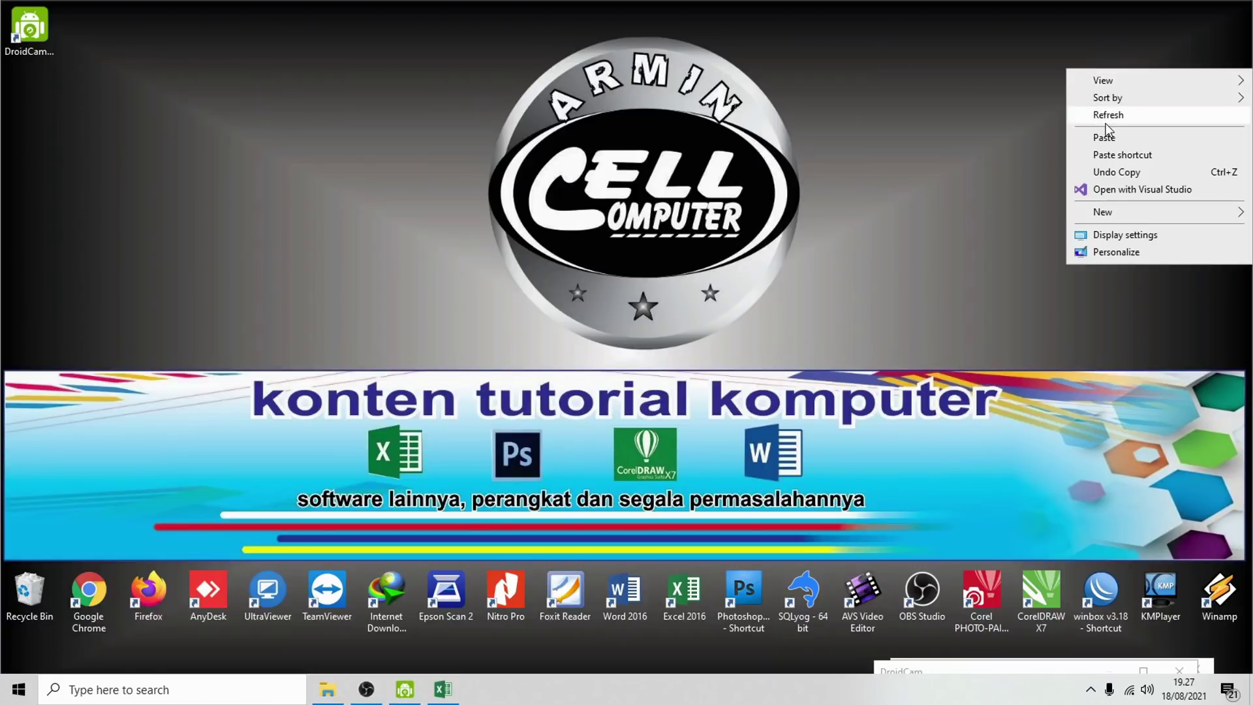
pyautogui.click(1105, 123)
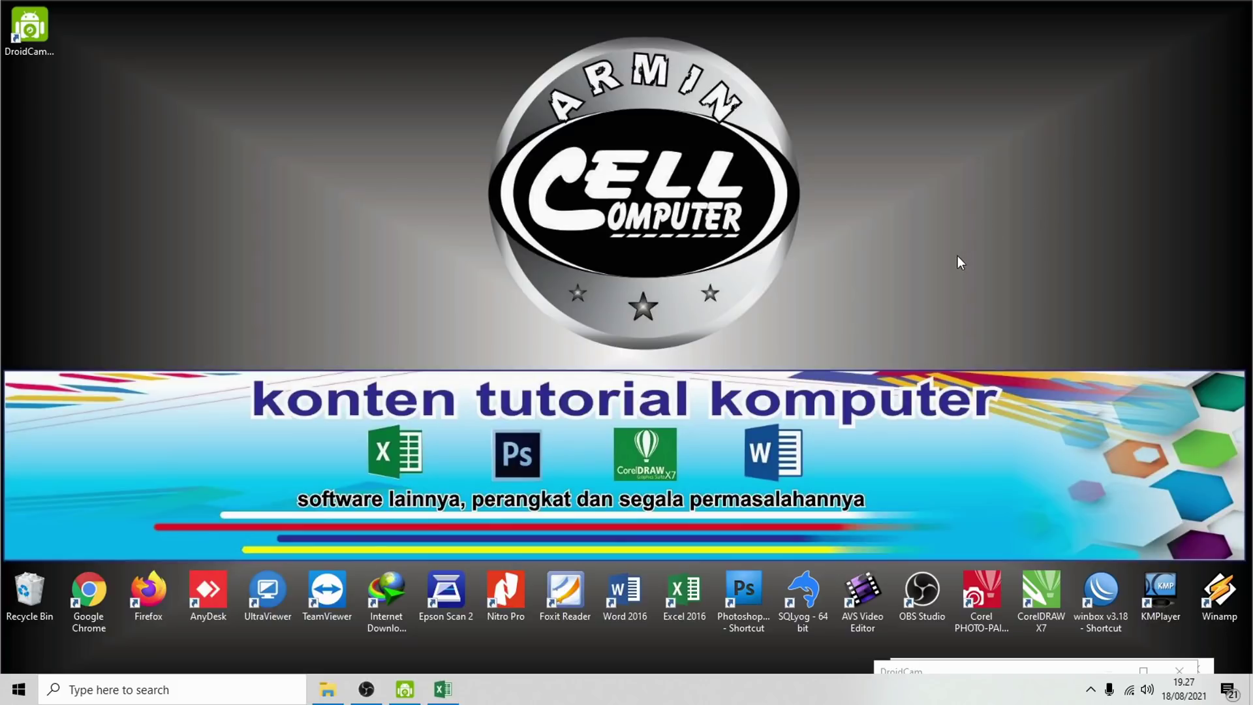
pyautogui.click(442, 690)
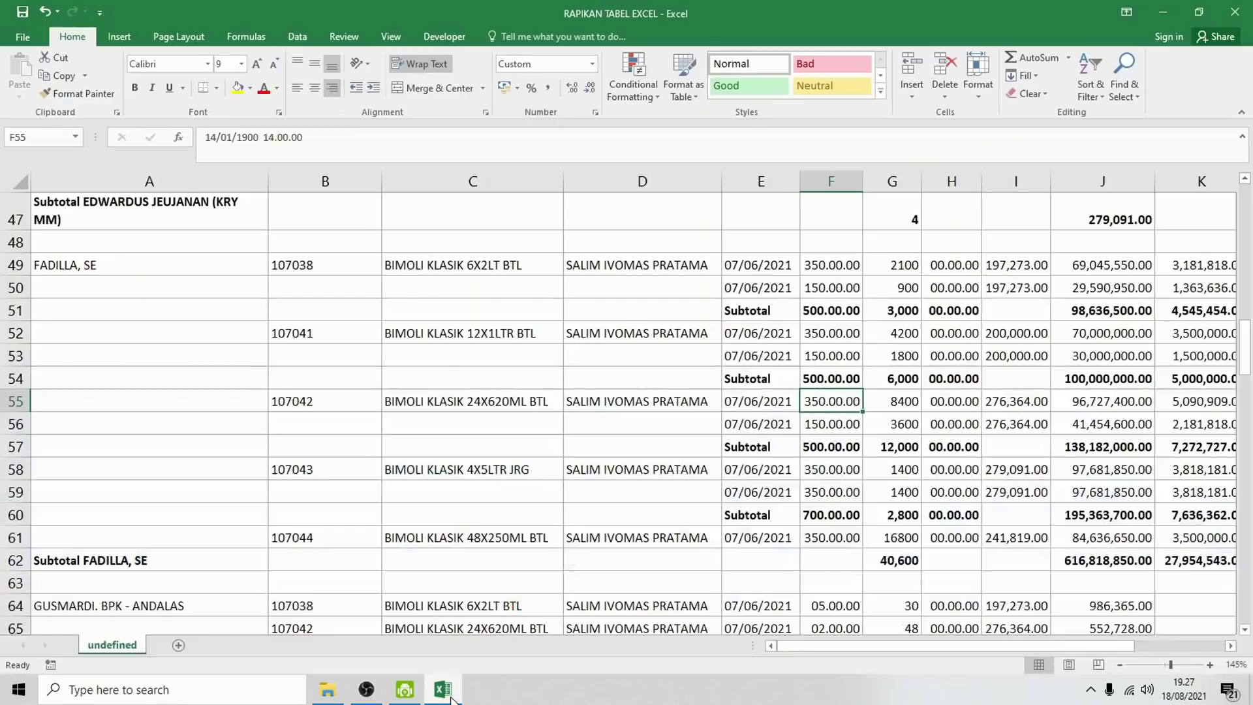
pyautogui.click(443, 305)
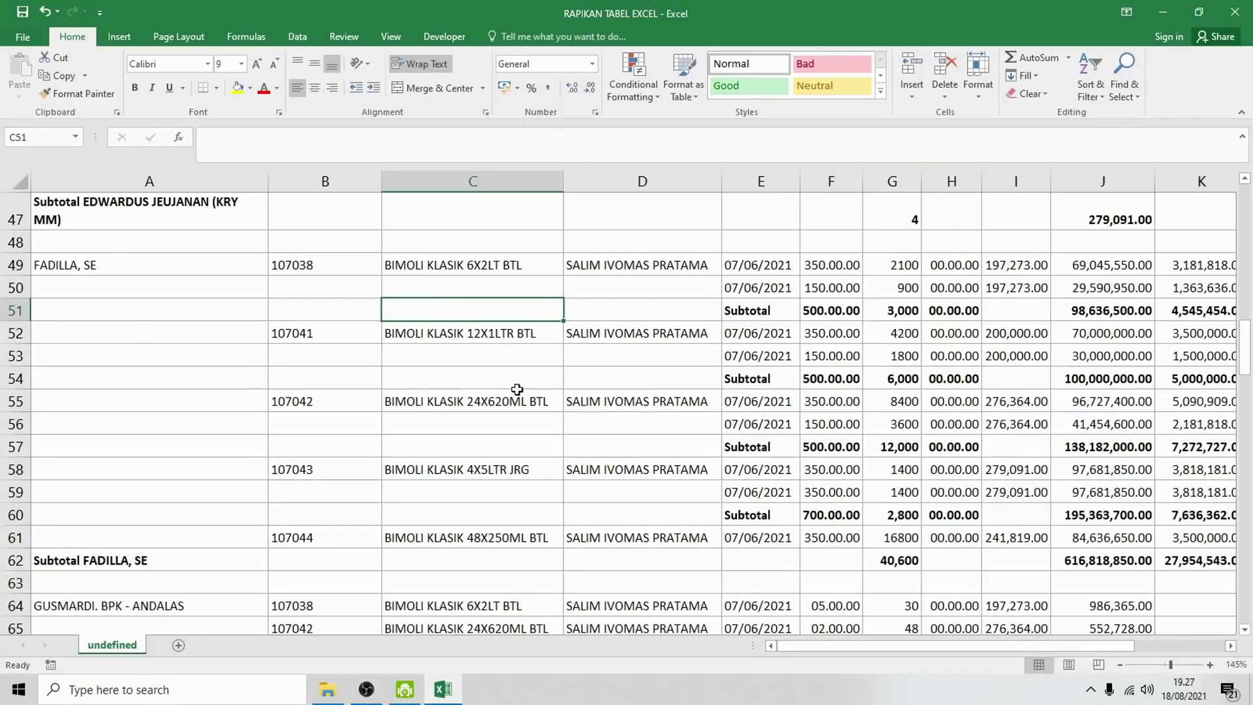
pyautogui.moveTo(1245, 349); pyautogui.dragTo(1246, 196)
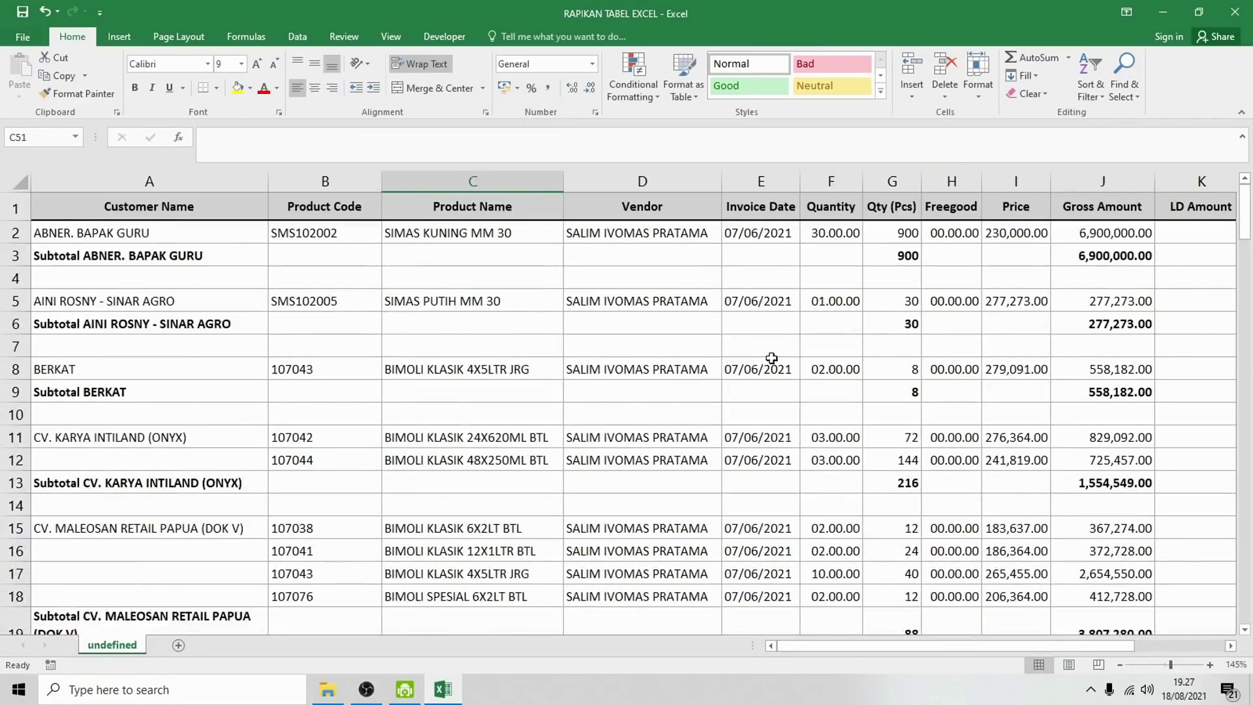
pyautogui.keyDown('ctrl'); pyautogui.scroll(-2, 619, 400); pyautogui.keyUp('ctrl')
pyautogui.keyDown('ctrl'); pyautogui.scroll(-1, 619, 399); pyautogui.keyUp('ctrl')
pyautogui.keyDown('ctrl'); pyautogui.scroll(-1, 619, 399); pyautogui.keyUp('ctrl')
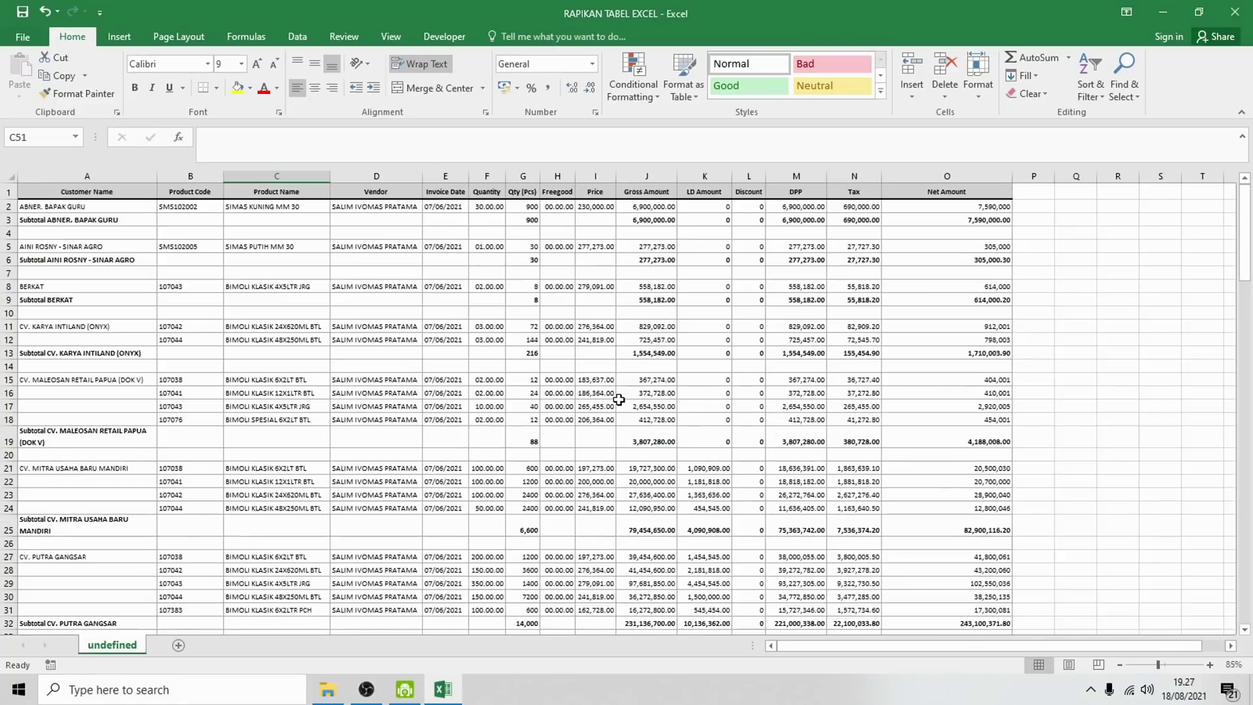
pyautogui.keyDown('ctrl'); pyautogui.scroll(1, 618, 399); pyautogui.keyUp('ctrl')
pyautogui.keyDown('ctrl'); pyautogui.scroll(1, 619, 399); pyautogui.keyUp('ctrl')
pyautogui.keyDown('ctrl'); pyautogui.scroll(1, 619, 400); pyautogui.keyUp('ctrl')
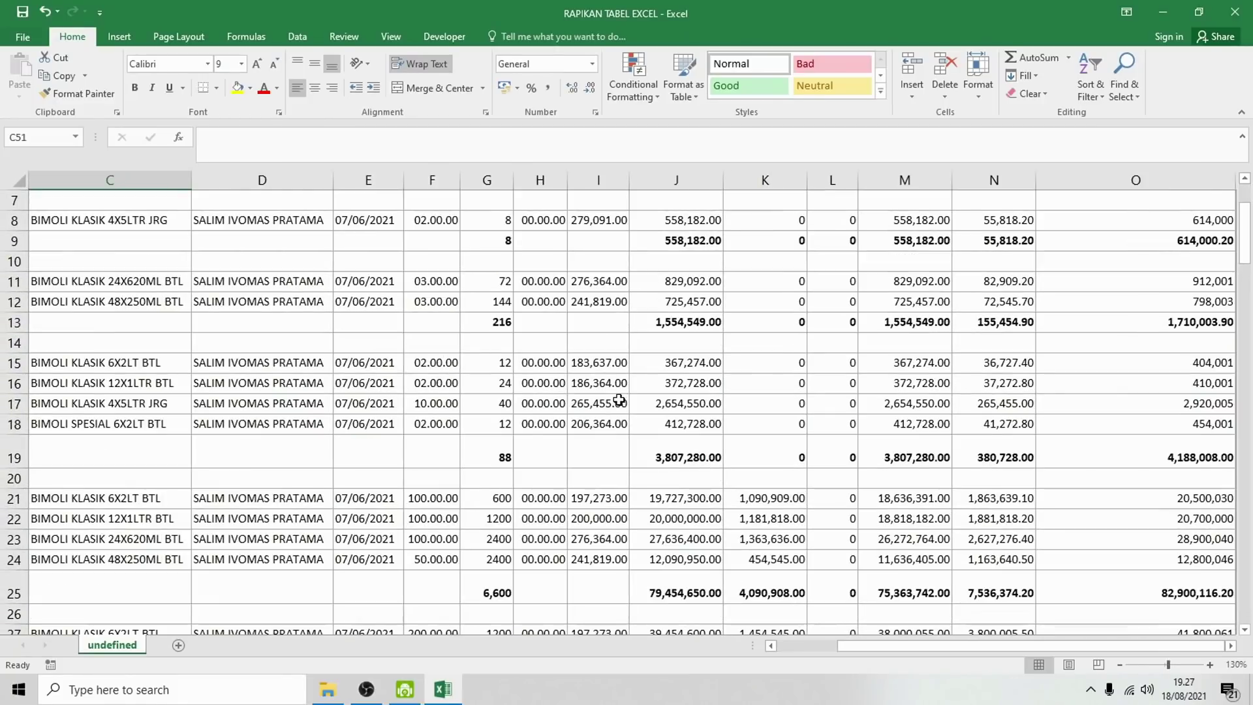
pyautogui.moveTo(907, 653); pyautogui.dragTo(818, 647)
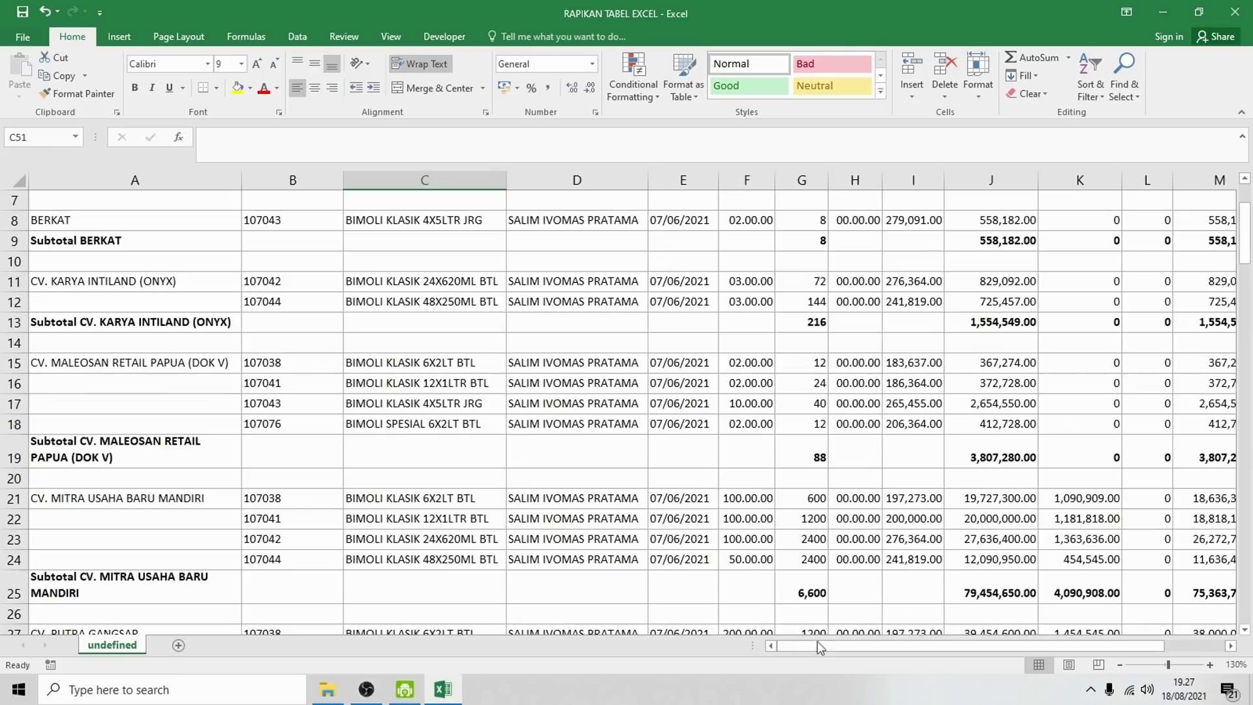
pyautogui.click(511, 442)
pyautogui.scroll(2, 536, 550)
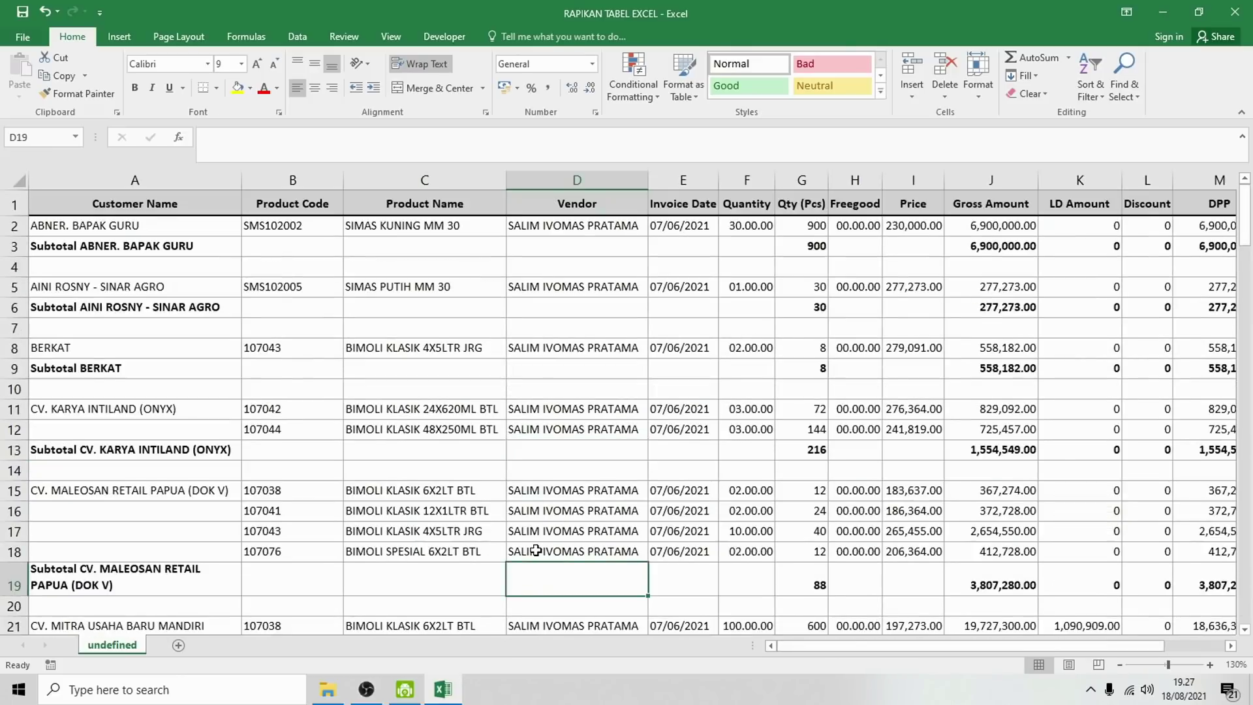
pyautogui.click(388, 332)
pyautogui.click(345, 285)
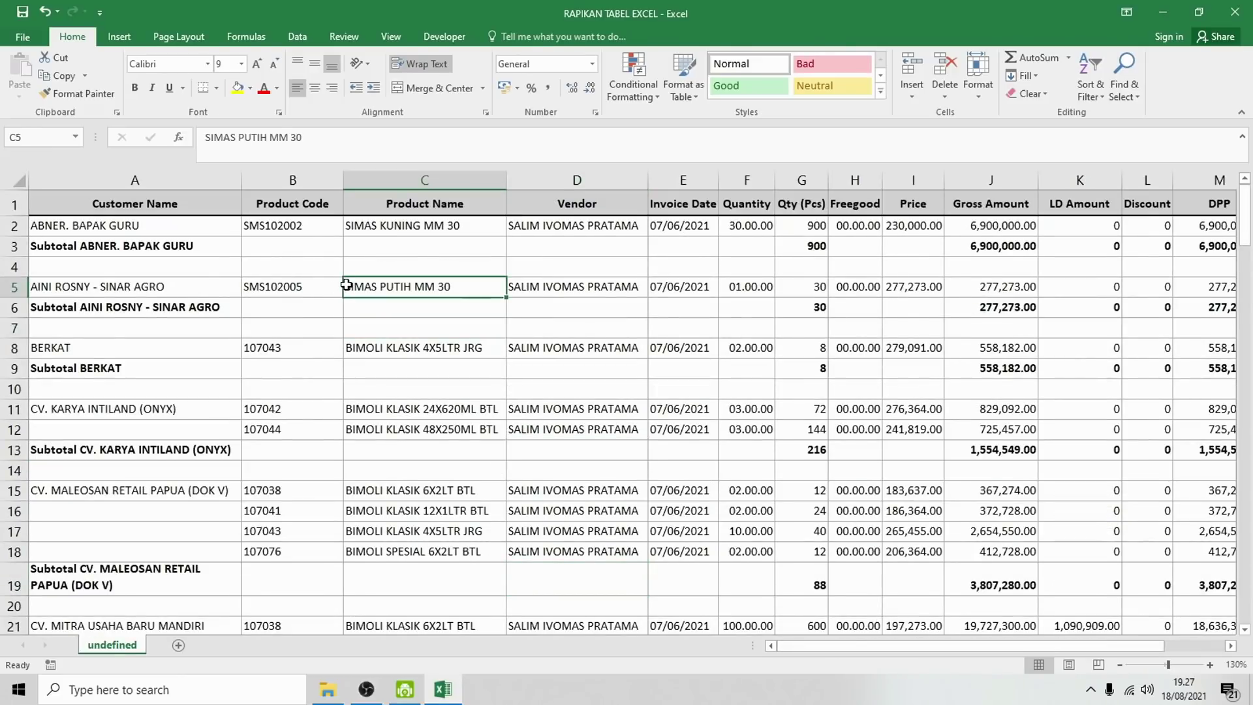
pyautogui.click(103, 289)
pyautogui.click(108, 304)
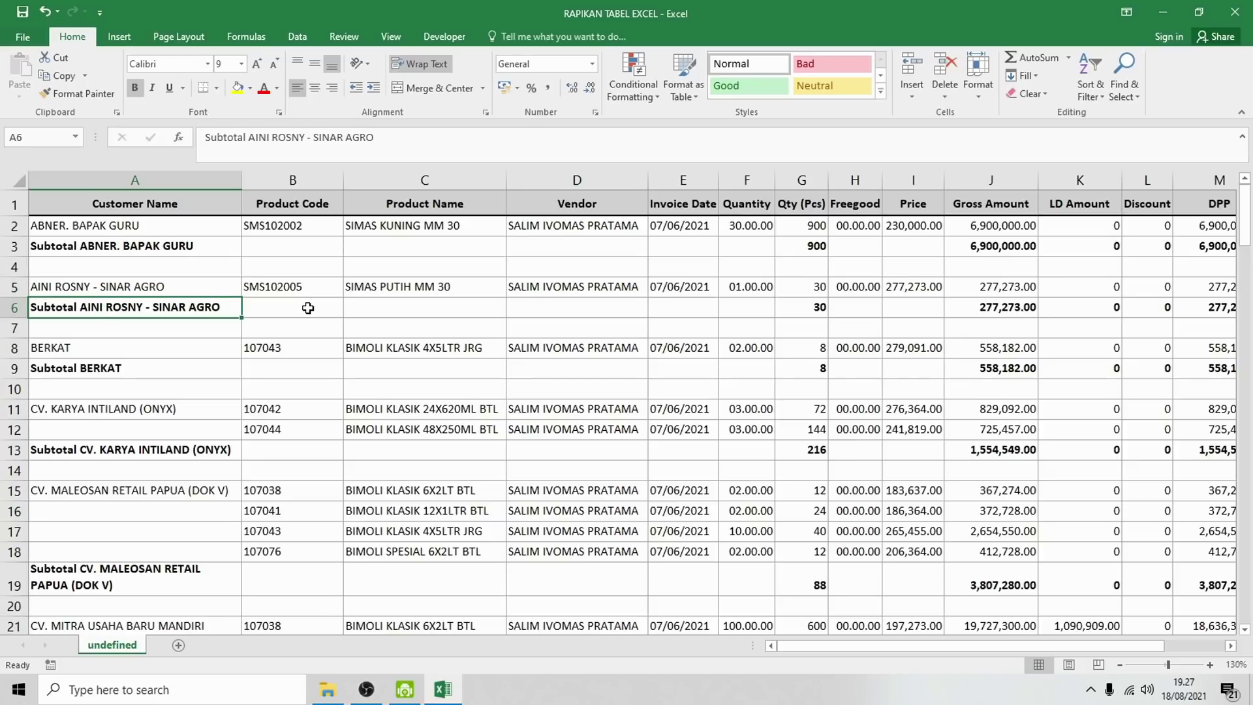
pyautogui.click(308, 308)
pyautogui.click(426, 386)
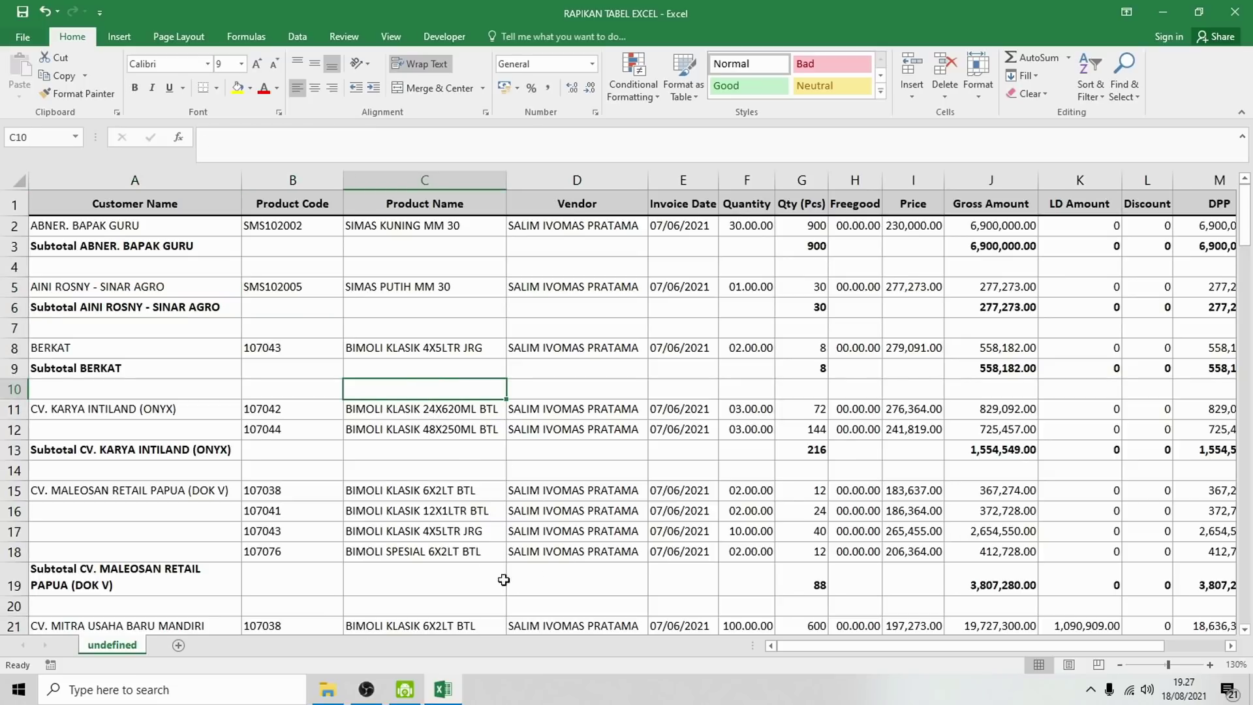
pyautogui.moveTo(406, 574)
pyautogui.mouseDown()
pyautogui.moveTo(787, 596)
pyautogui.moveTo(795, 608)
pyautogui.mouseUp()
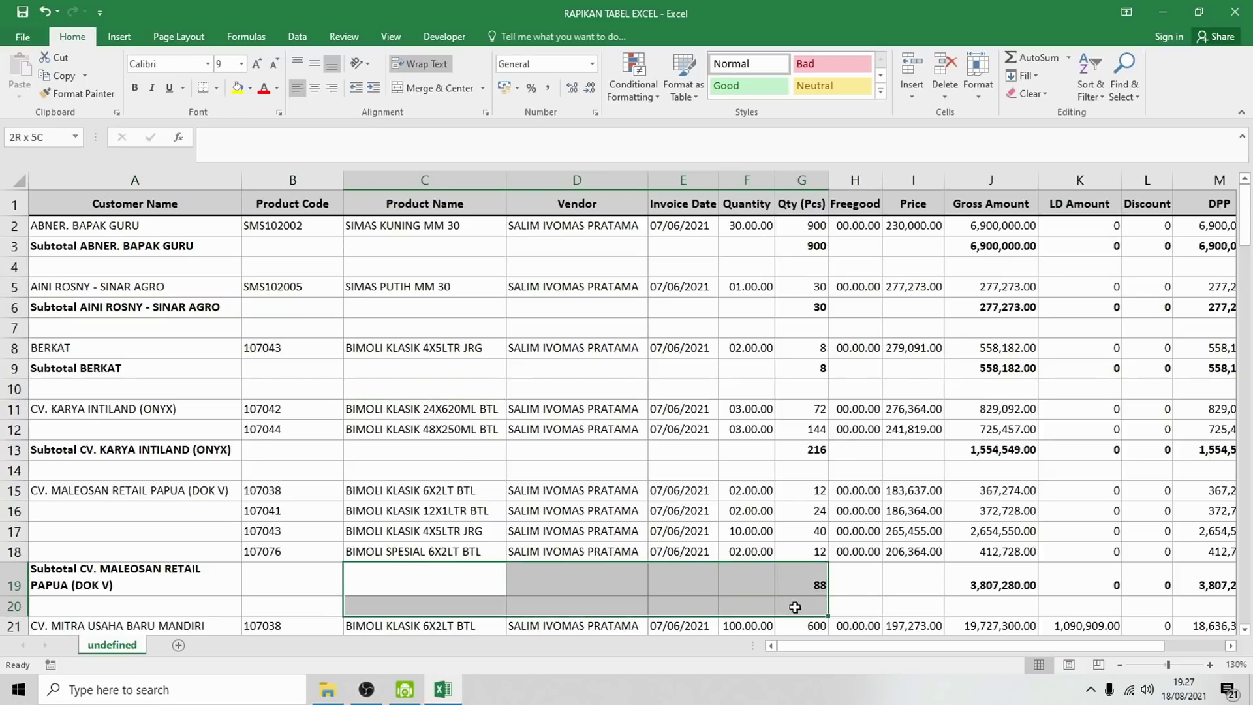
pyautogui.click(176, 288)
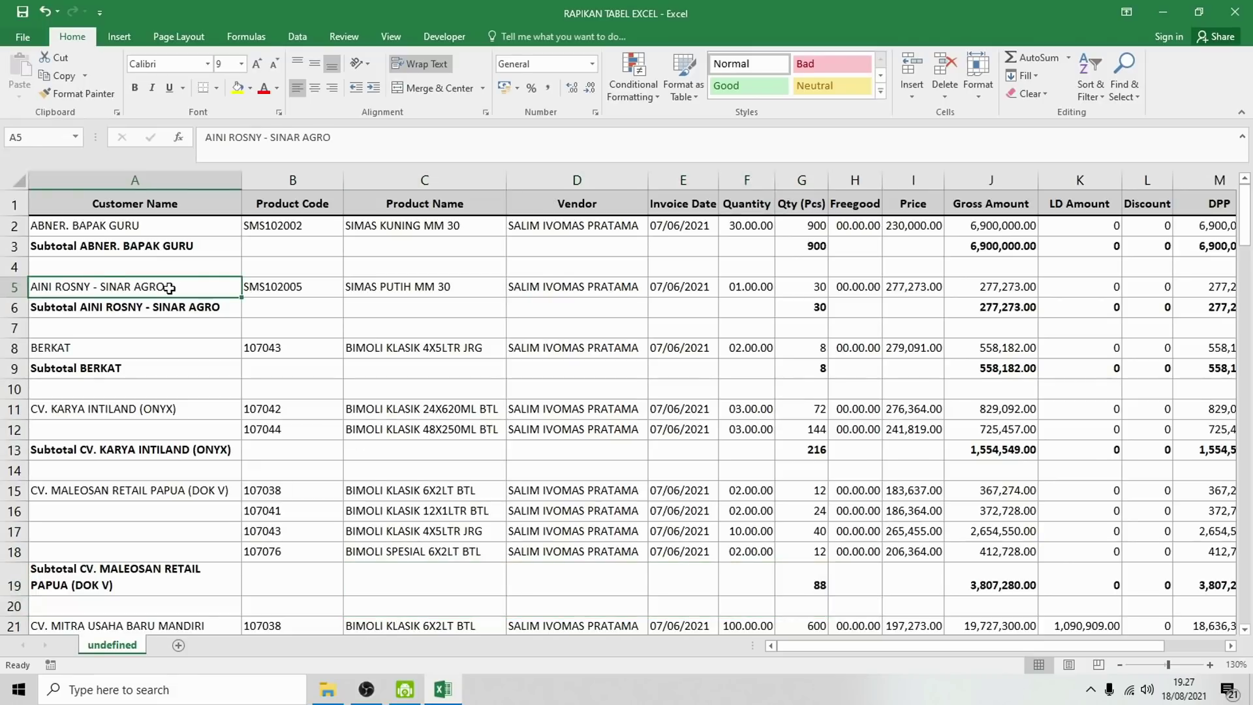
pyautogui.click(79, 269)
pyautogui.click(98, 246)
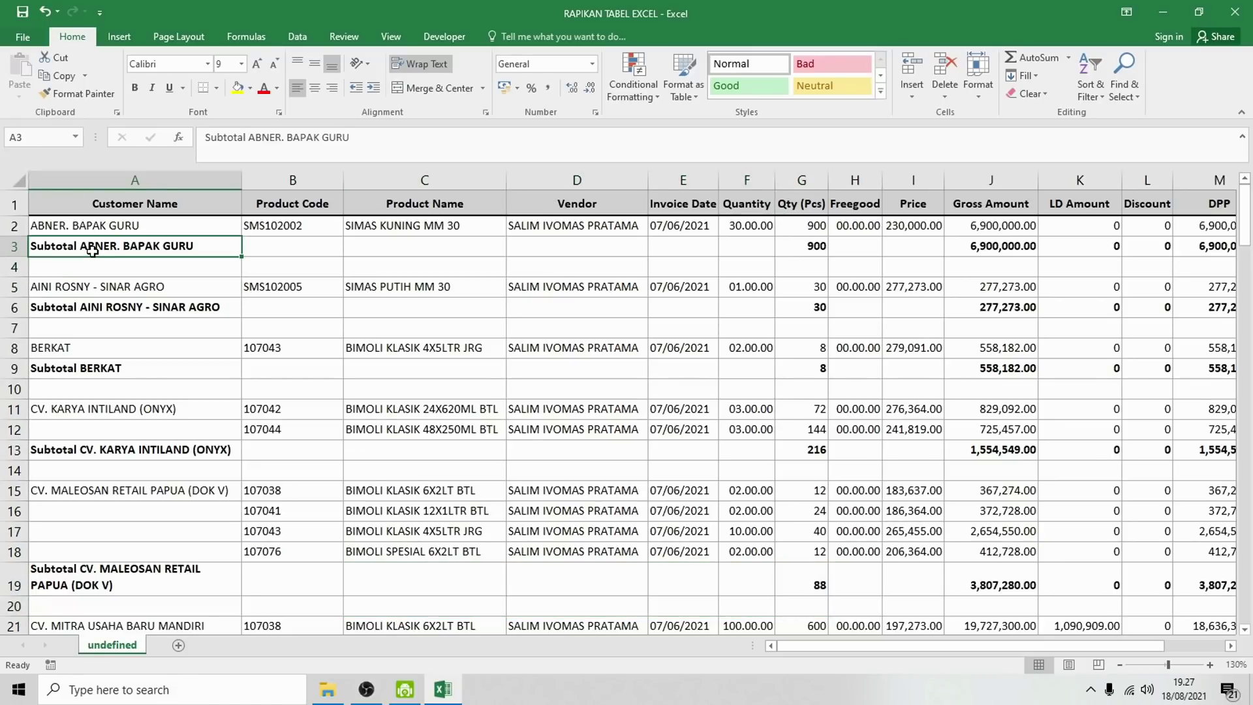
pyautogui.click(108, 182)
pyautogui.click(111, 226)
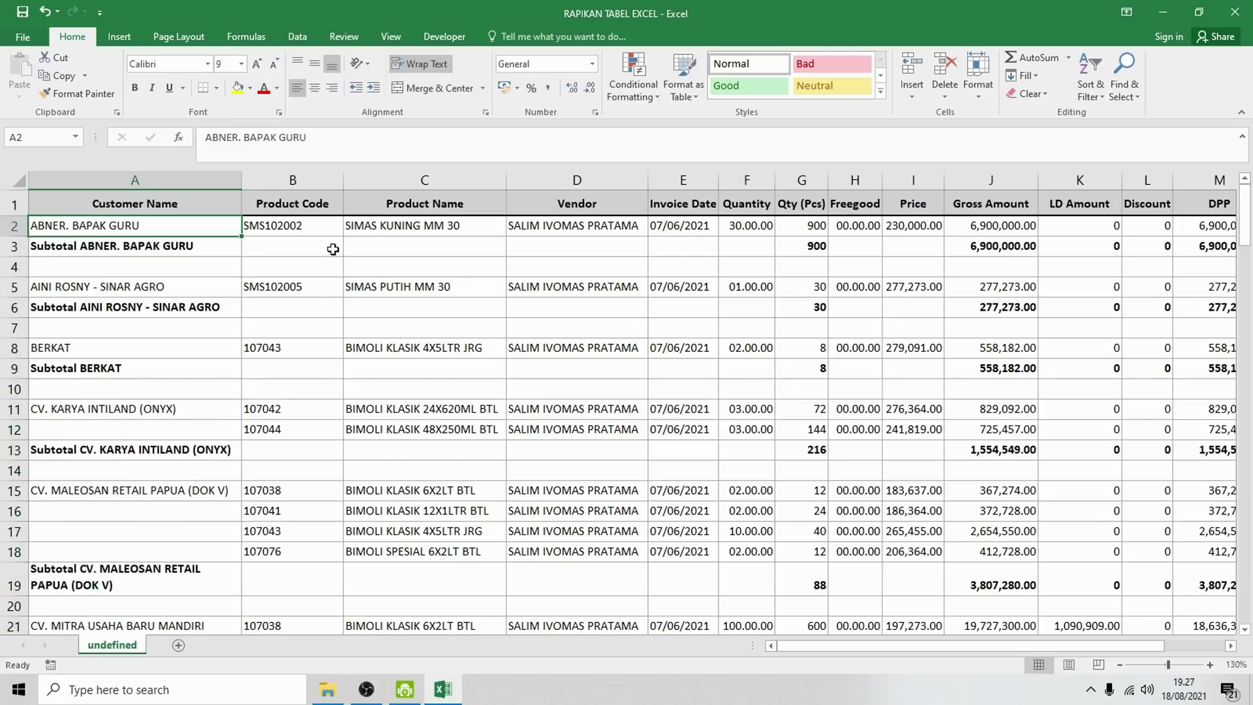
pyautogui.click(392, 232)
pyautogui.moveTo(397, 246)
pyautogui.mouseDown()
pyautogui.moveTo(410, 280)
pyautogui.moveTo(411, 265)
pyautogui.mouseUp()
pyautogui.click(399, 229)
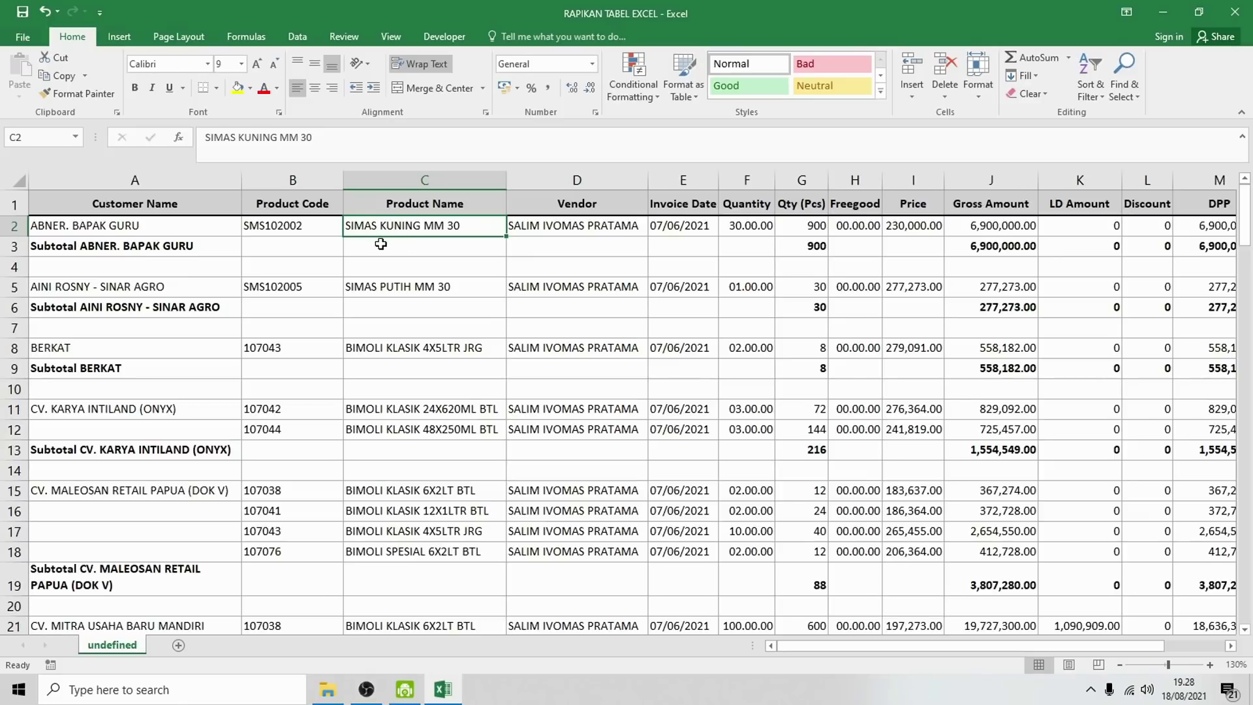
pyautogui.moveTo(381, 244); pyautogui.dragTo(384, 263)
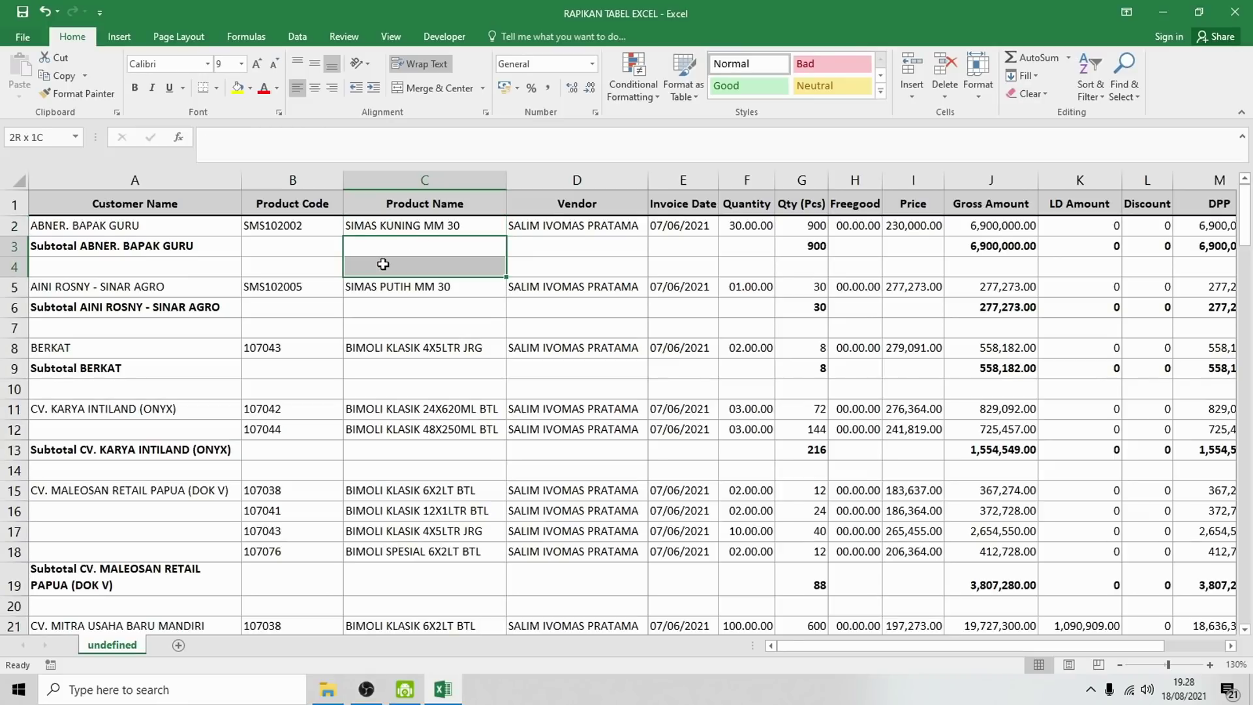
pyautogui.click(822, 646)
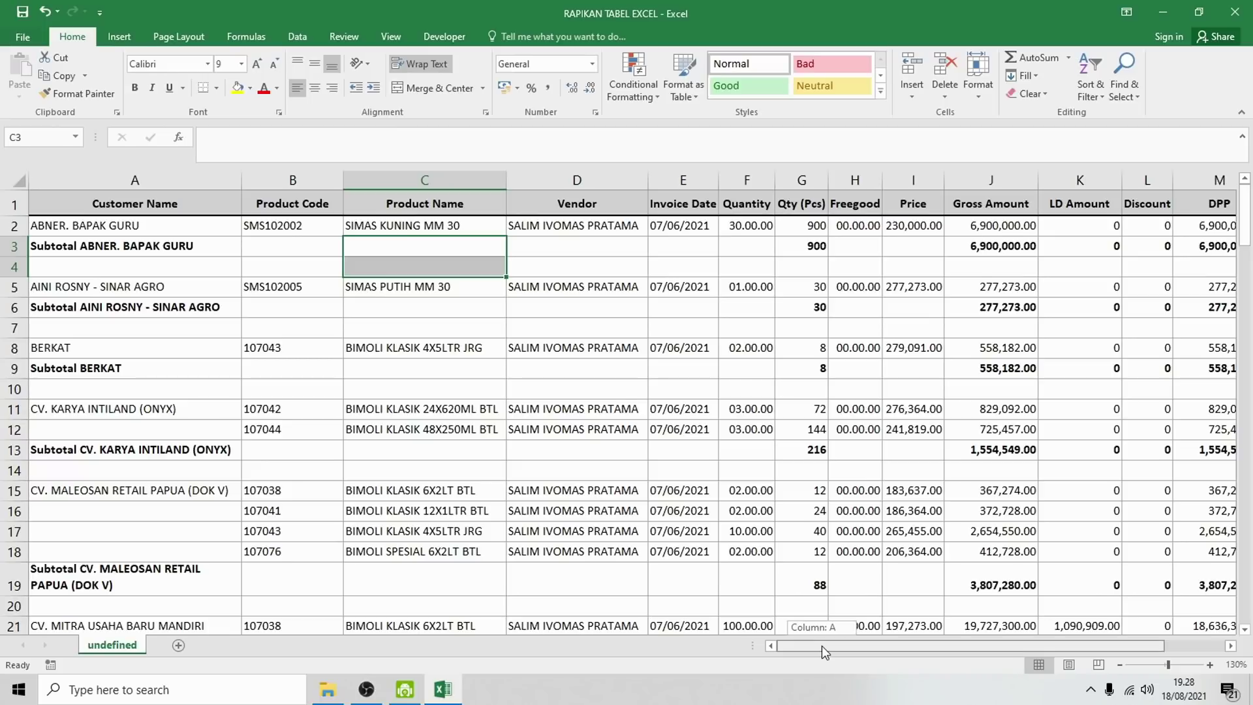
pyautogui.moveTo(822, 645)
pyautogui.mouseDown()
pyautogui.moveTo(1014, 648)
pyautogui.moveTo(720, 673)
pyautogui.mouseUp()
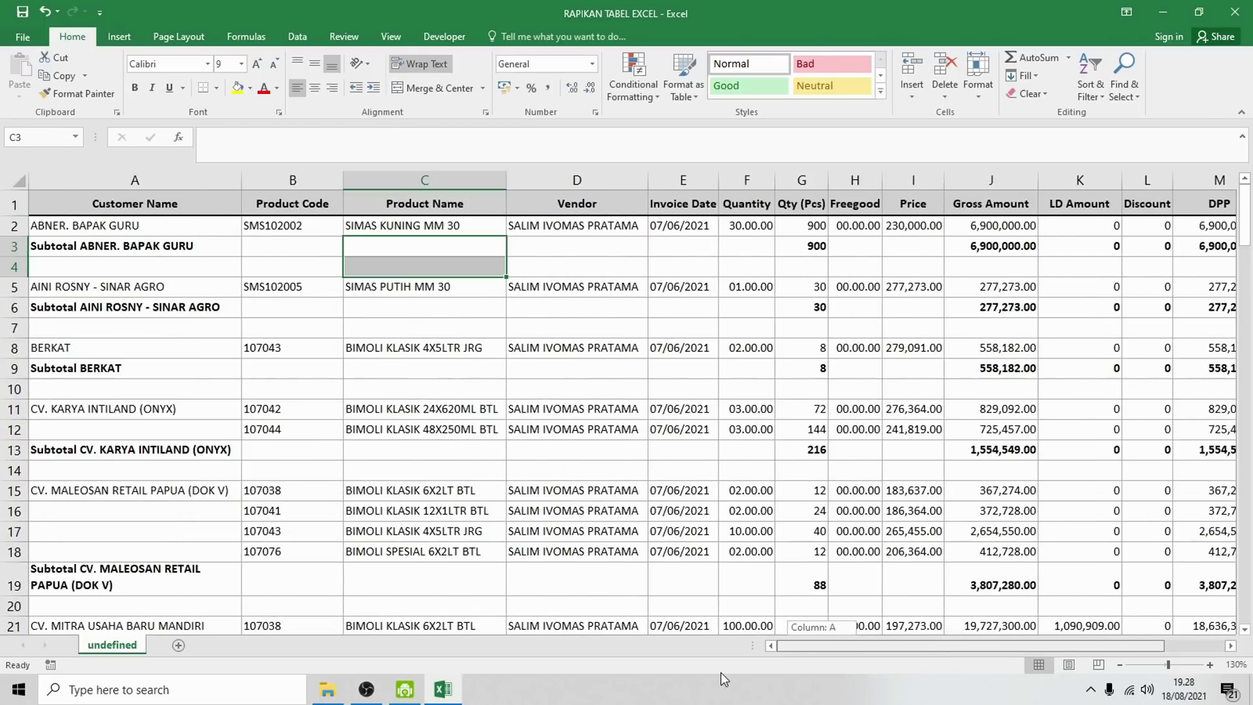
pyautogui.click(464, 346)
pyautogui.moveTo(896, 648); pyautogui.dragTo(1013, 633)
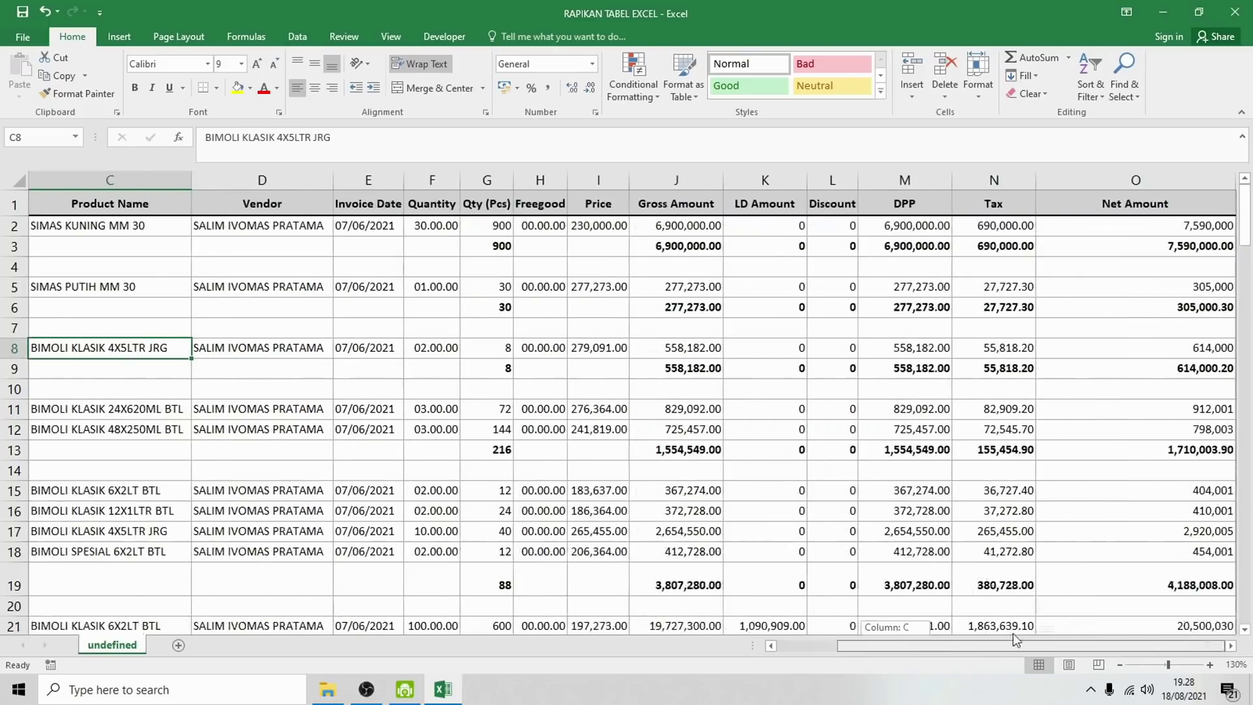
pyautogui.click(413, 246)
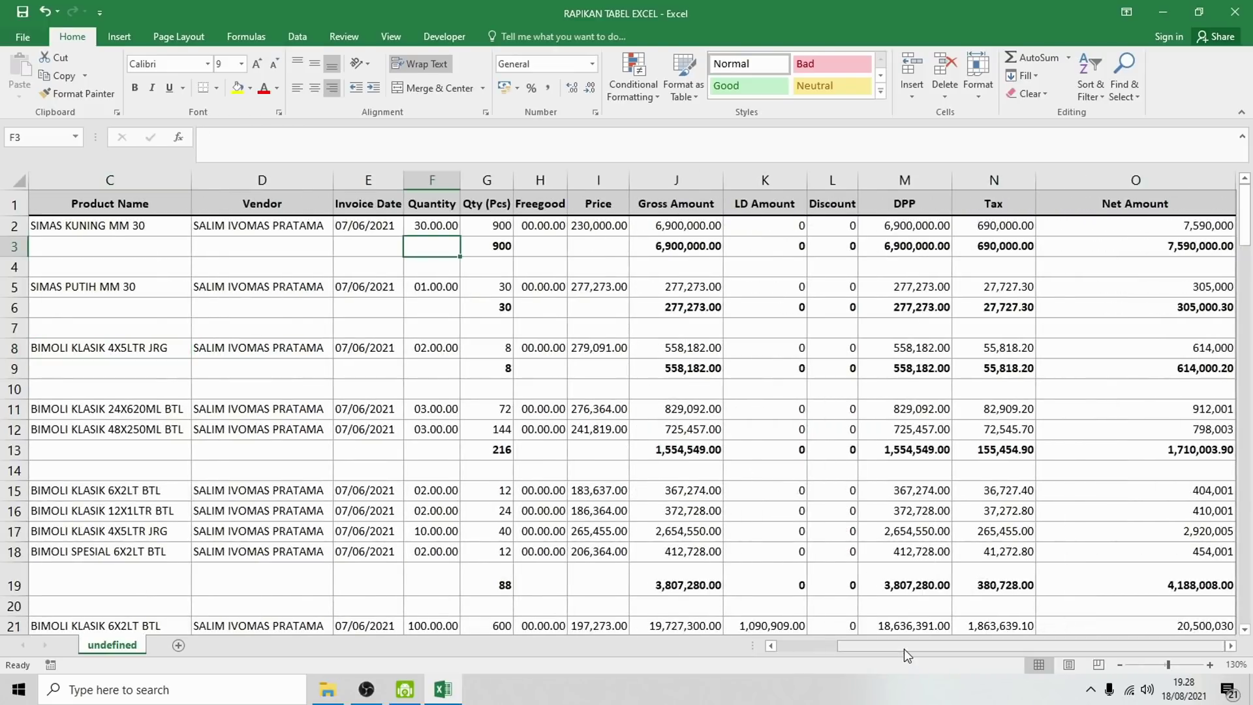
pyautogui.moveTo(903, 648); pyautogui.dragTo(811, 672)
pyautogui.moveTo(120, 204); pyautogui.dragTo(1221, 225)
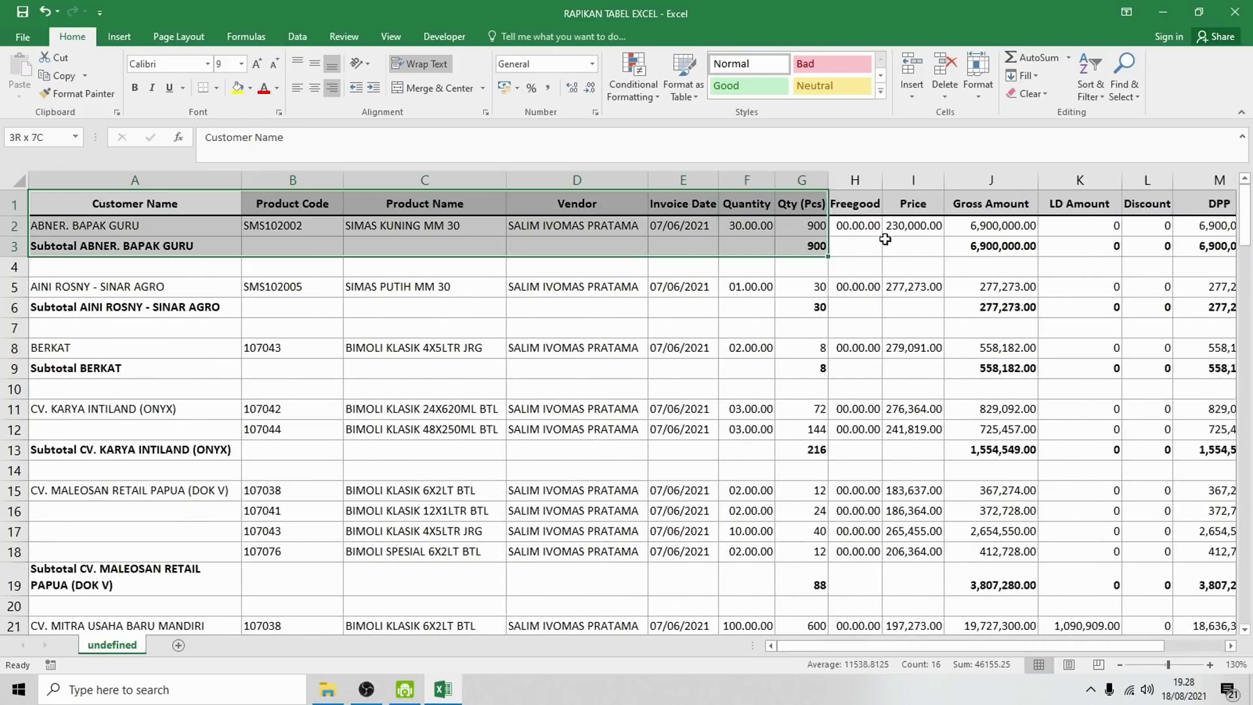
pyautogui.moveTo(888, 647); pyautogui.dragTo(949, 647)
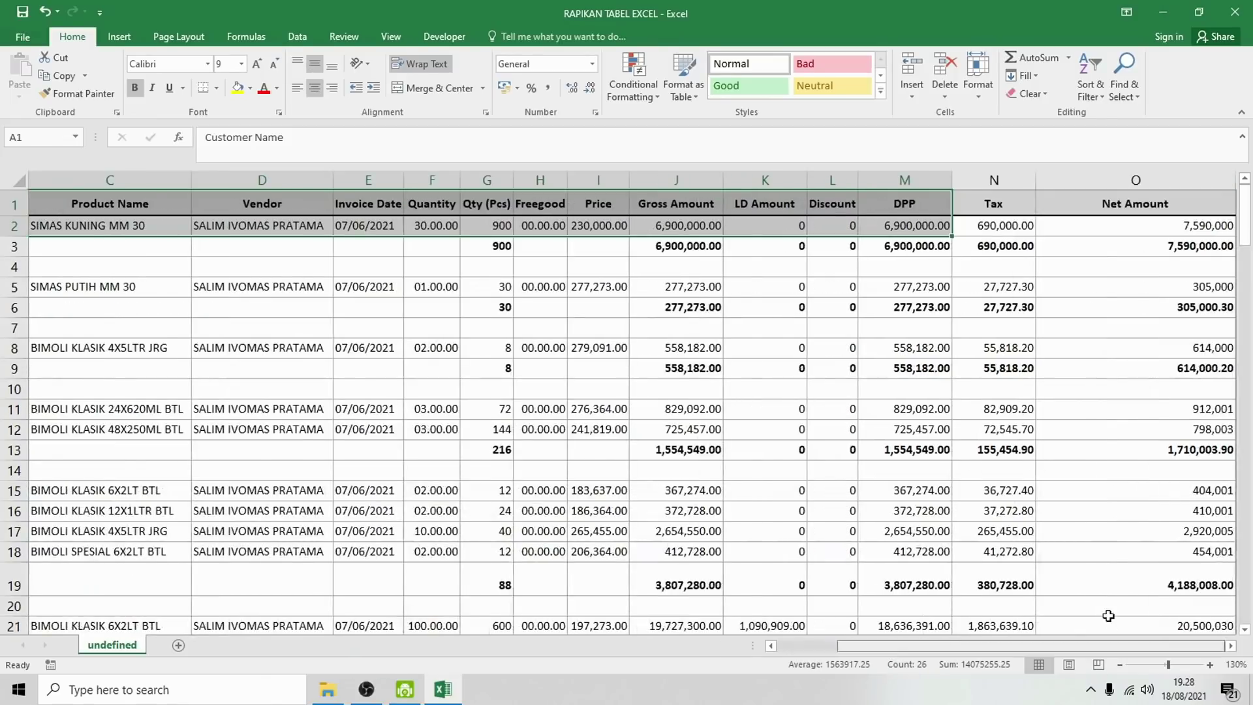
pyautogui.click(1163, 265)
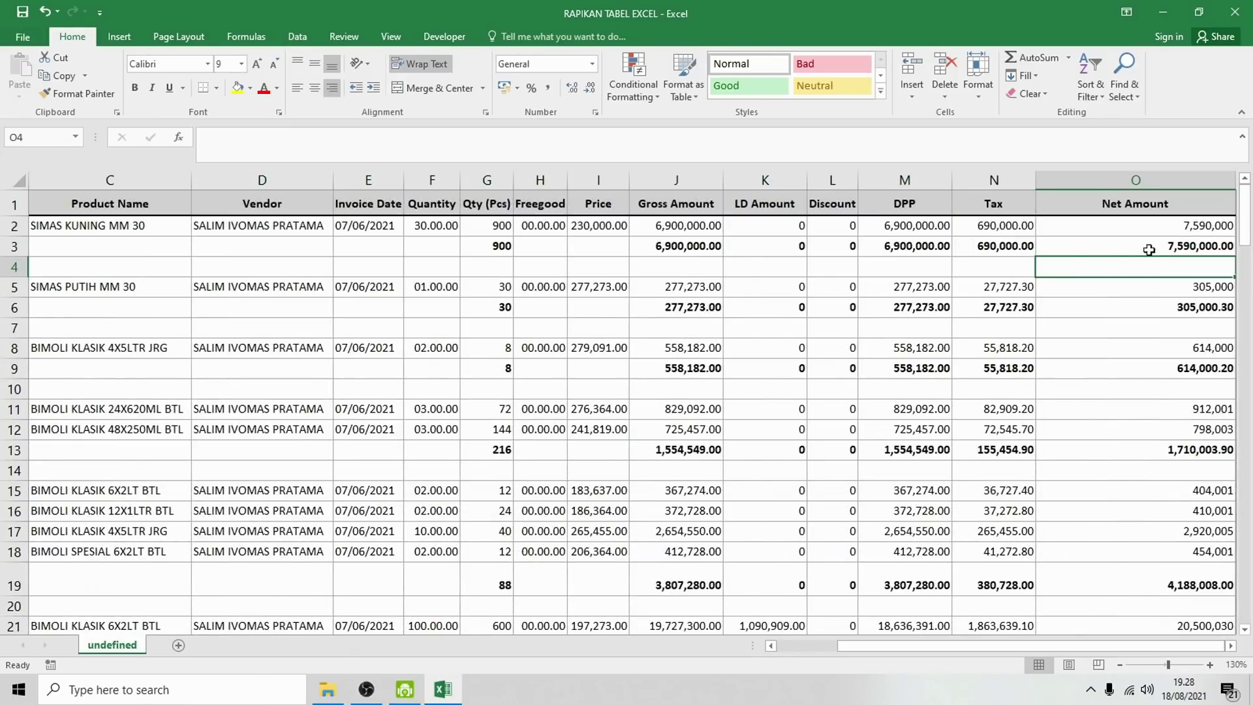
pyautogui.moveTo(980, 265); pyautogui.dragTo(1161, 263)
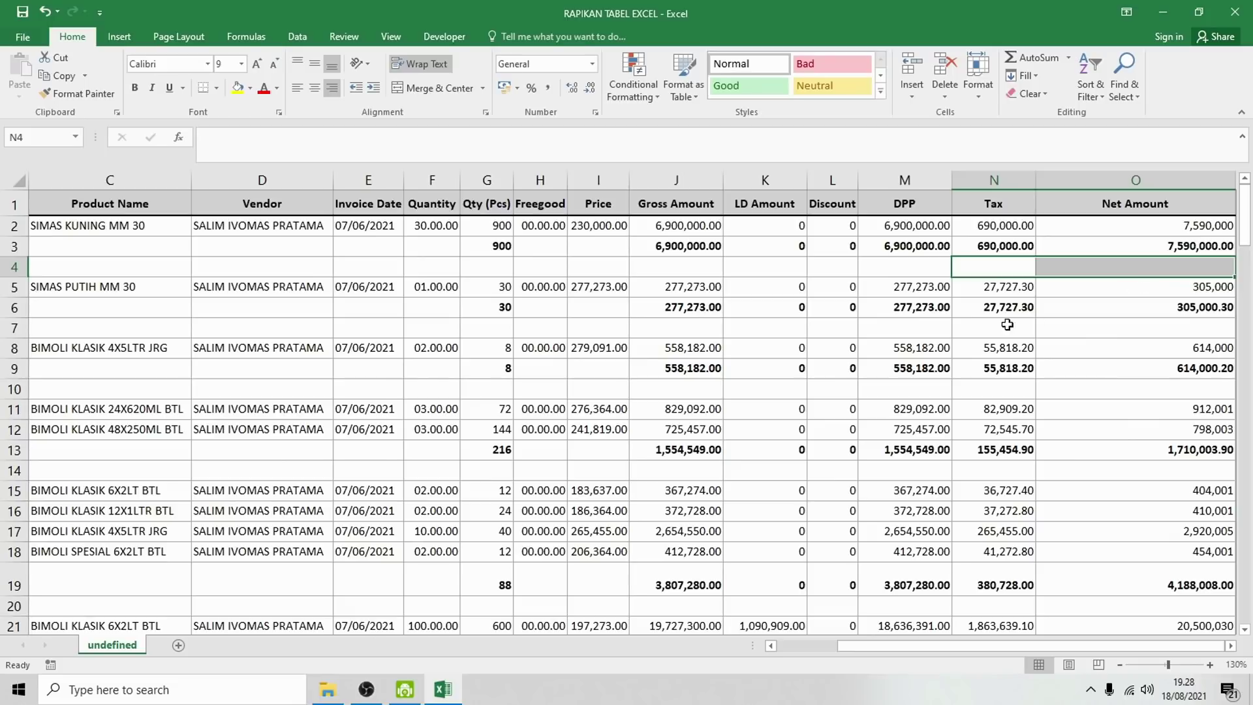
pyautogui.moveTo(986, 325); pyautogui.dragTo(1122, 325)
pyautogui.click(1207, 270)
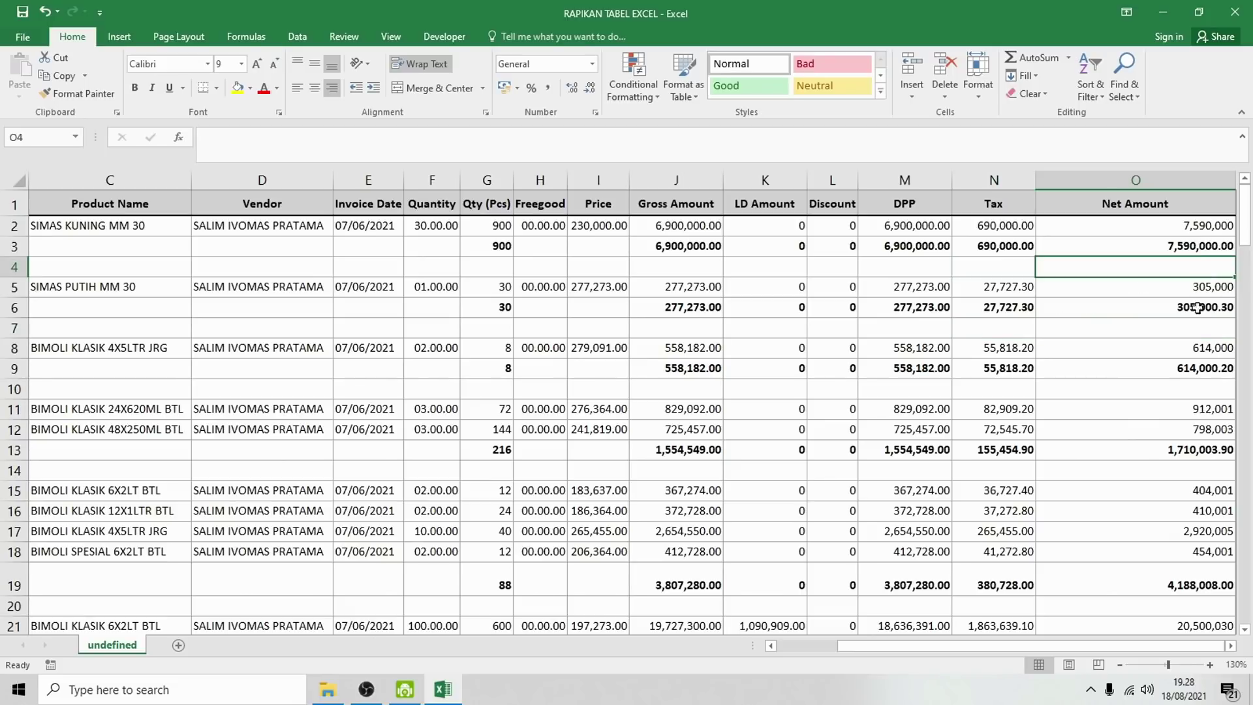
pyautogui.click(1195, 327)
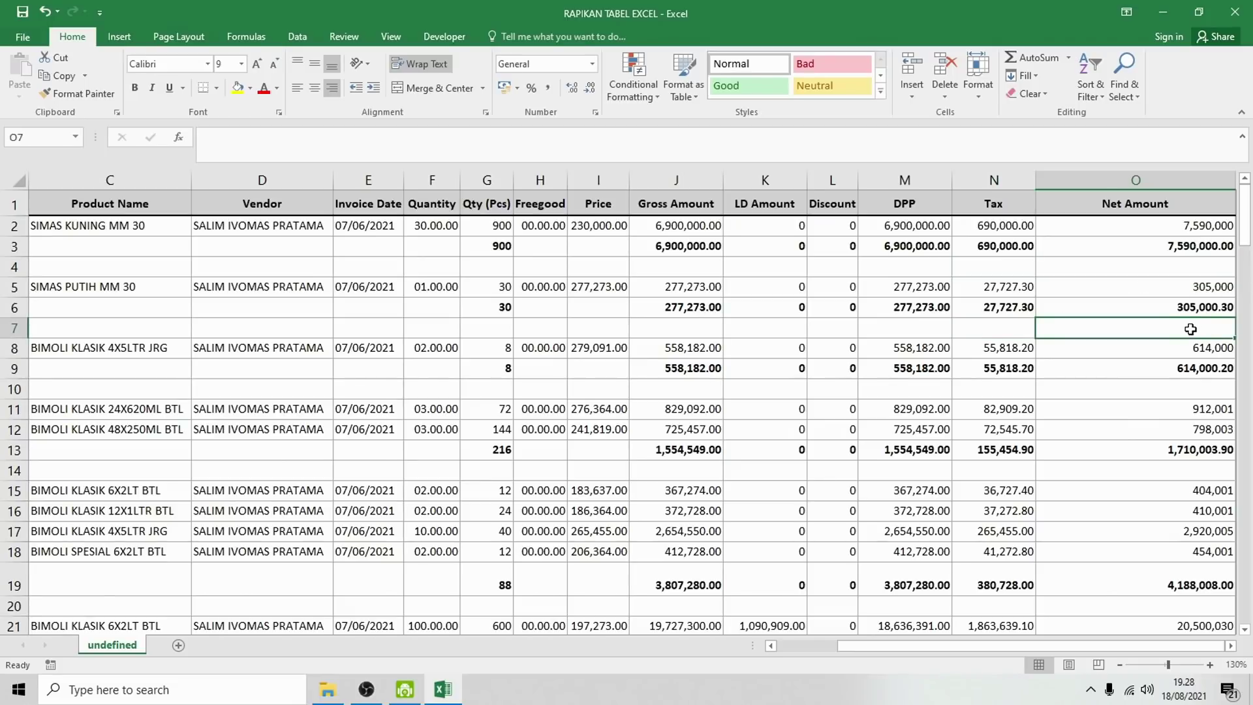
pyautogui.moveTo(1186, 225); pyautogui.dragTo(1185, 252)
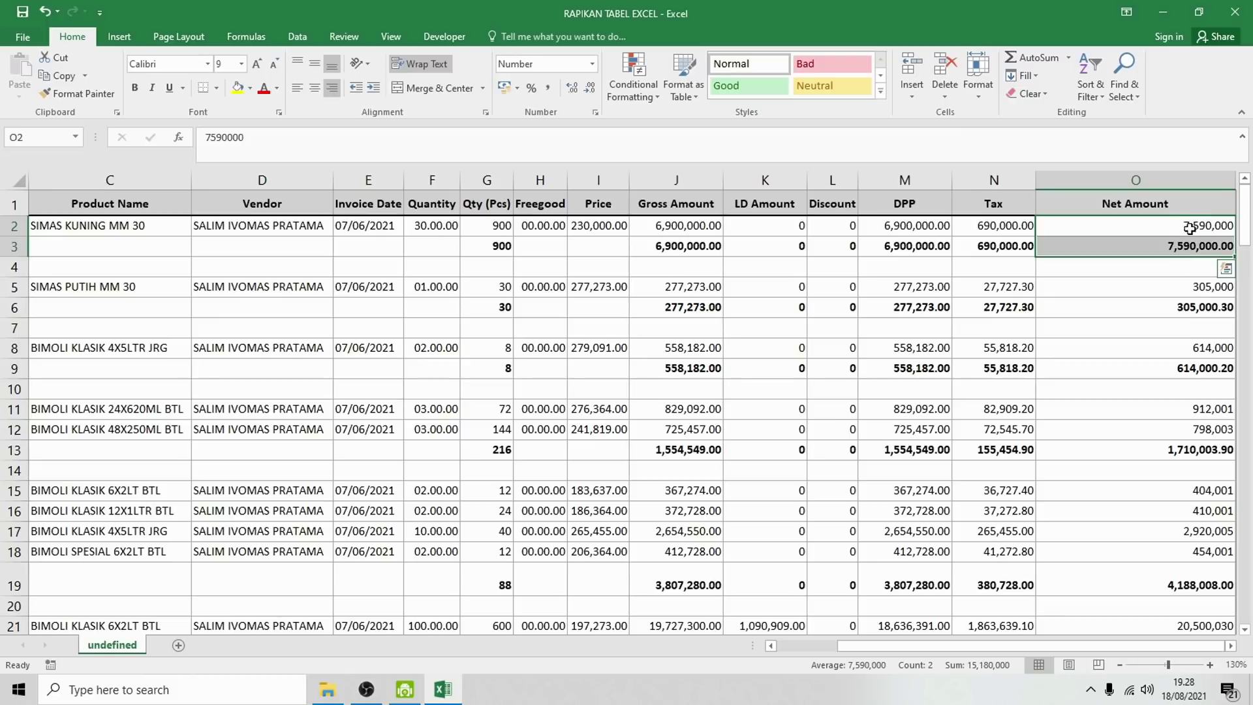
pyautogui.click(1168, 225)
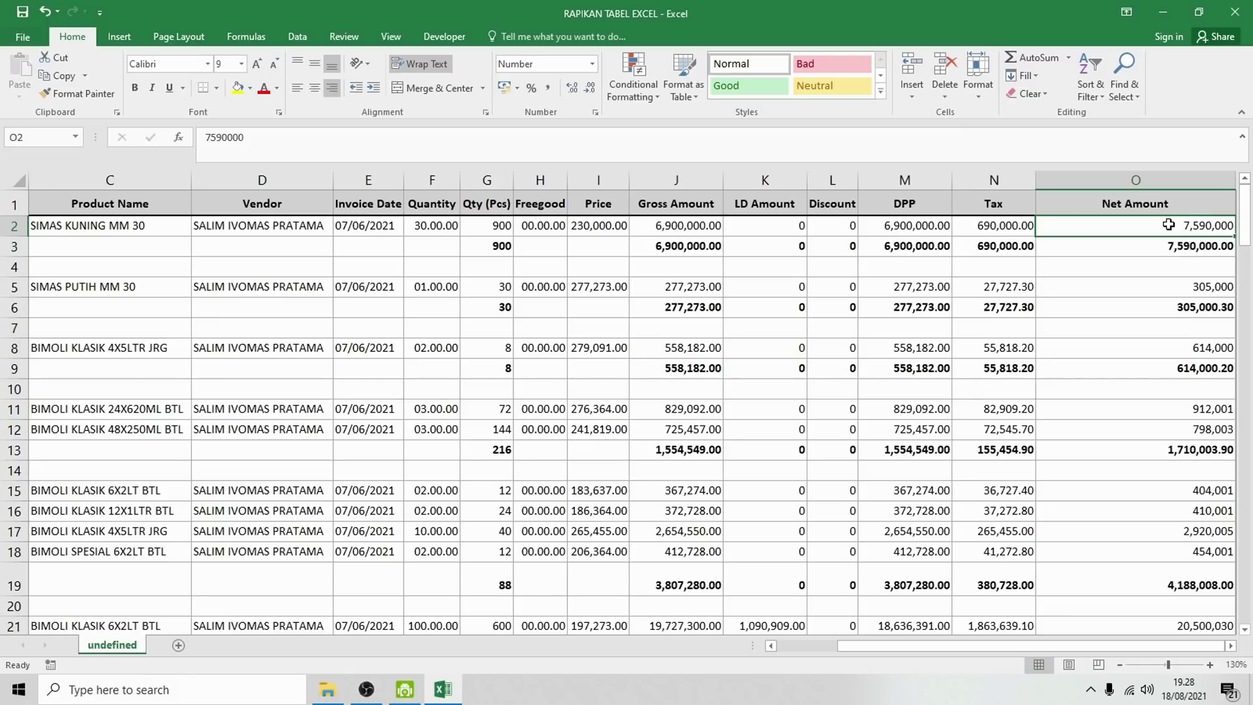
pyautogui.click(1168, 286)
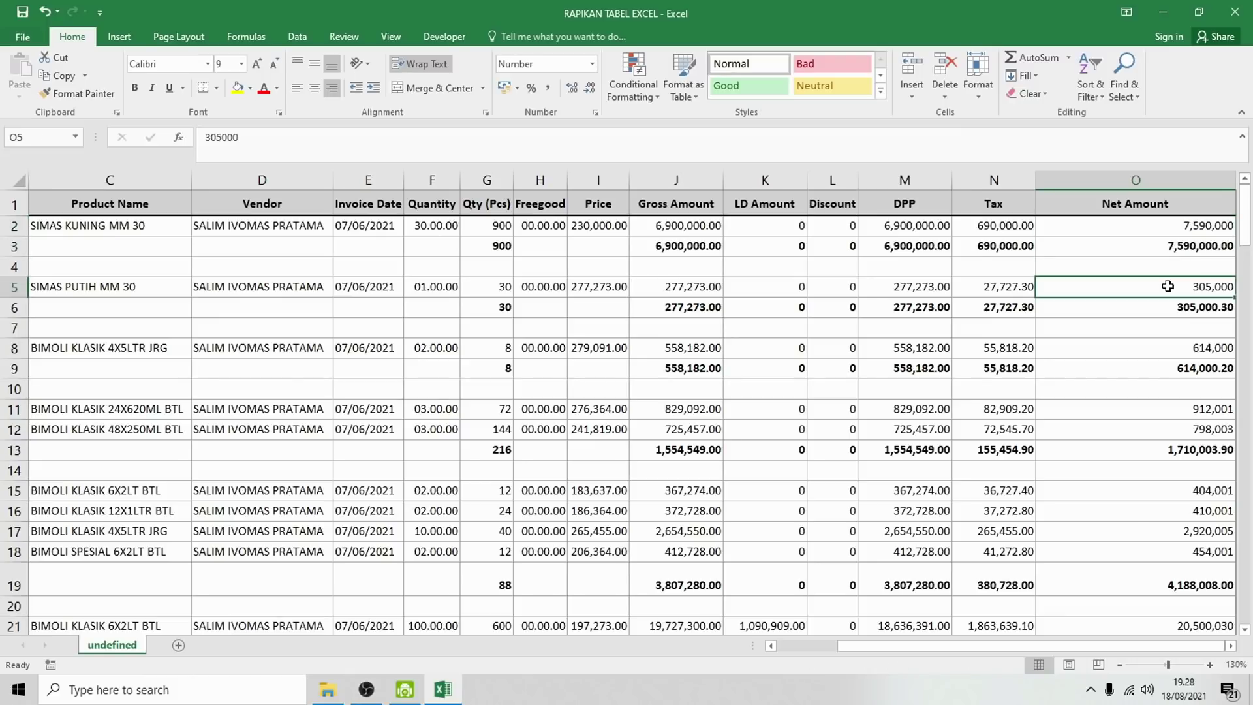
pyautogui.hscroll(1, 1045, 314)
pyautogui.click(1035, 327)
pyautogui.write('=')
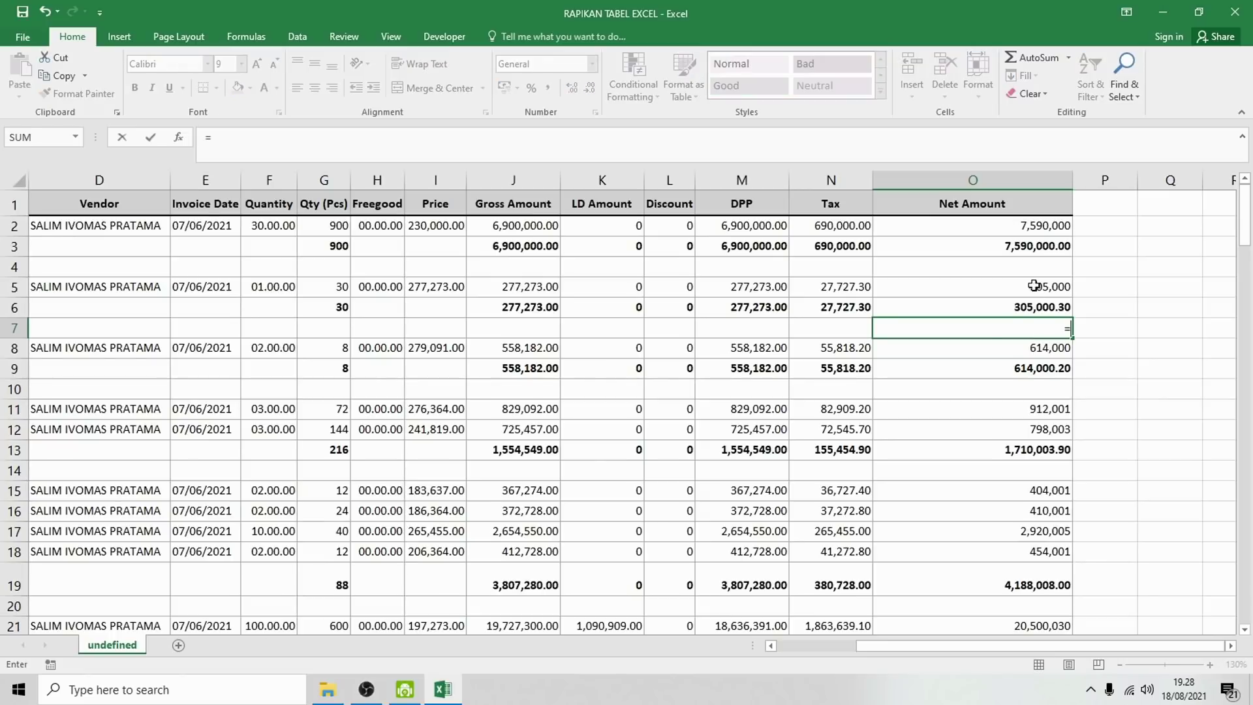
pyautogui.click(1033, 228)
pyautogui.write('+')
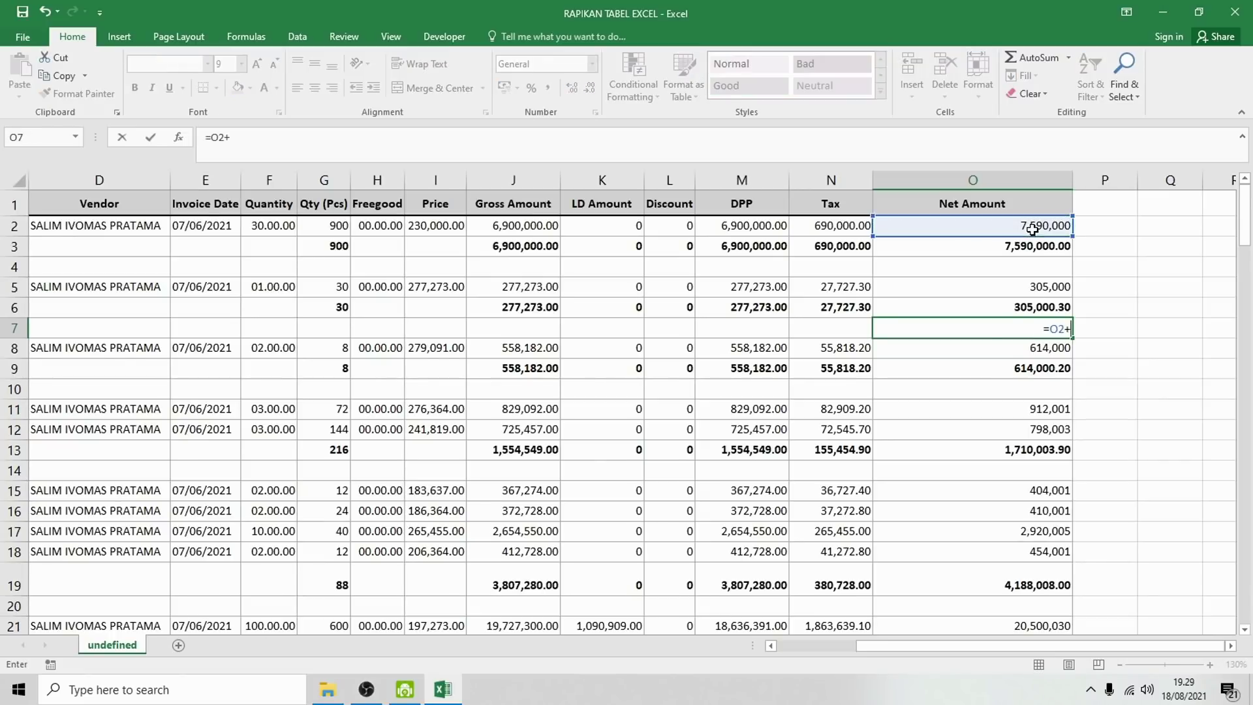
pyautogui.click(1053, 286)
pyautogui.press('Return')
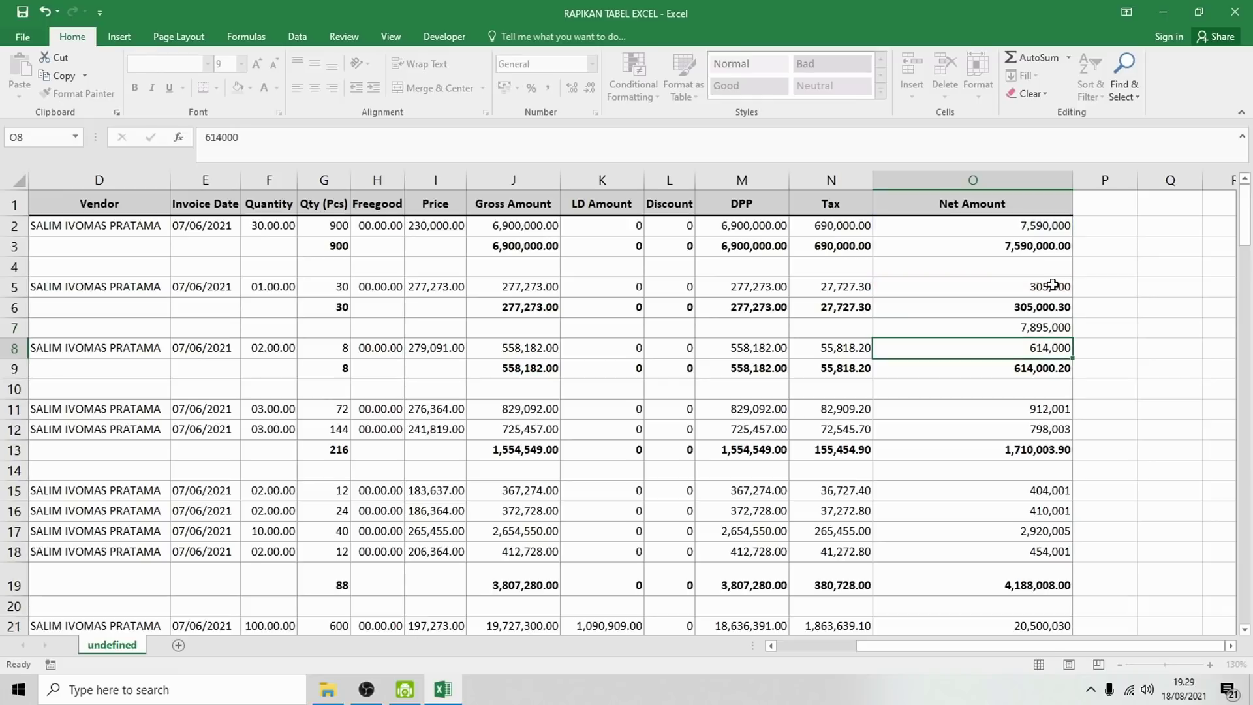
pyautogui.keyDown('ctrl'); pyautogui.scroll(2, 1053, 285); pyautogui.keyUp('ctrl')
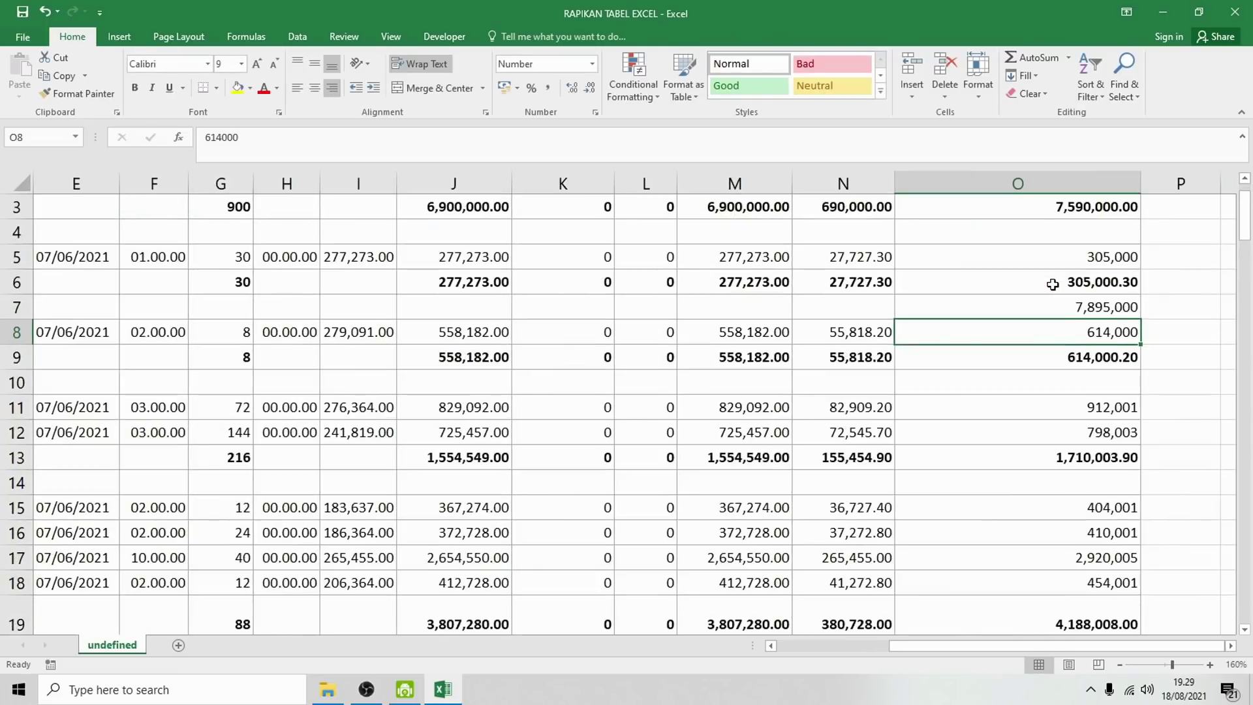
pyautogui.click(1084, 363)
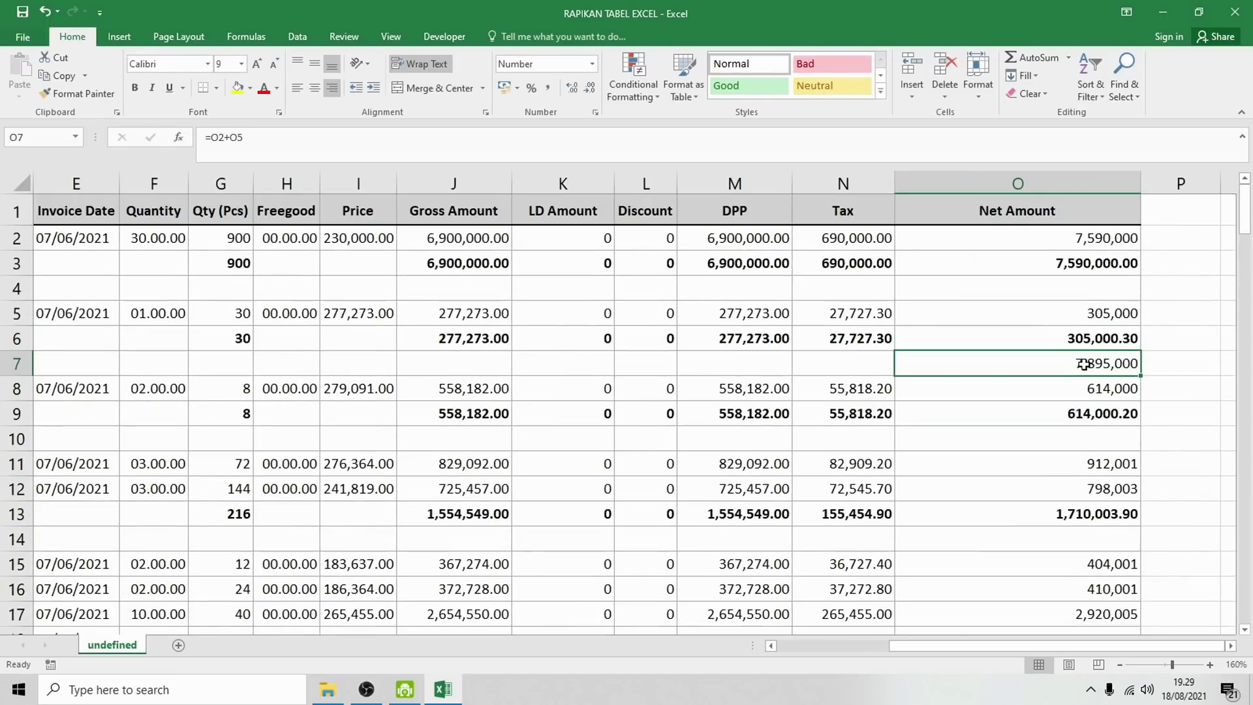
pyautogui.press('Delete')
# Inspect the Net Amount values, the Tax column and subtotal row 66 by selecting them.
pyautogui.moveTo(1073, 242); pyautogui.dragTo(1056, 575)
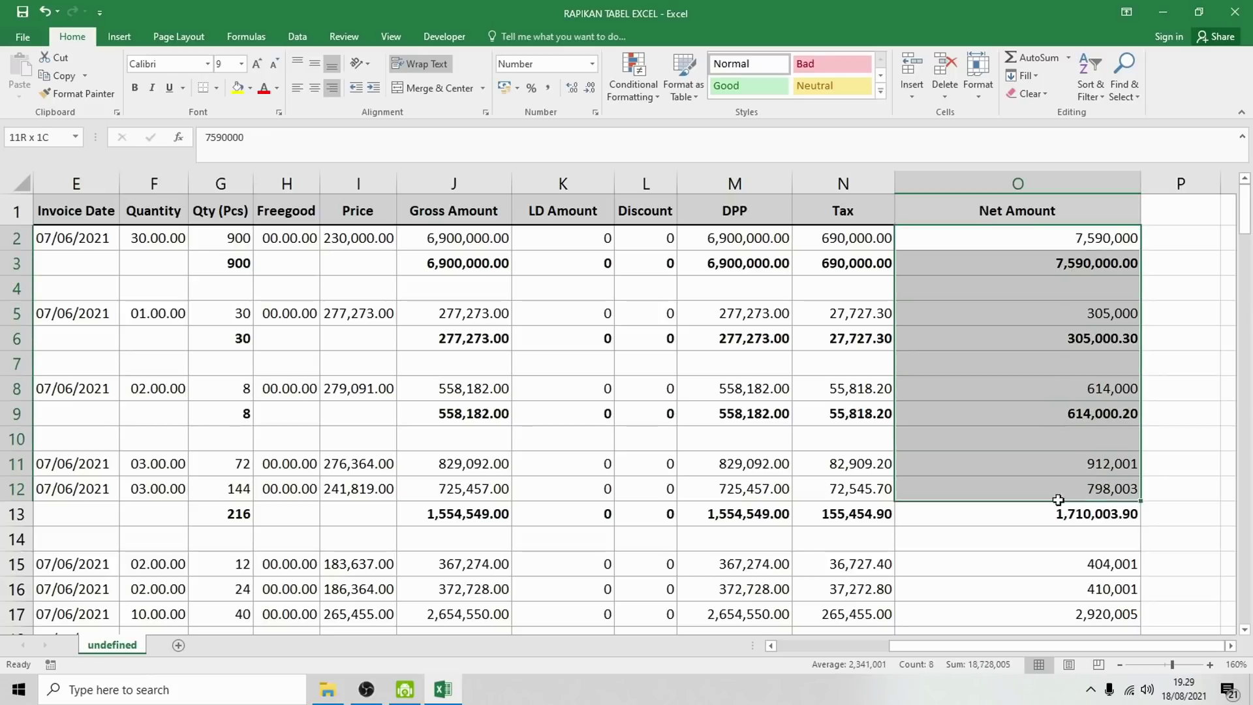
pyautogui.click(1045, 414)
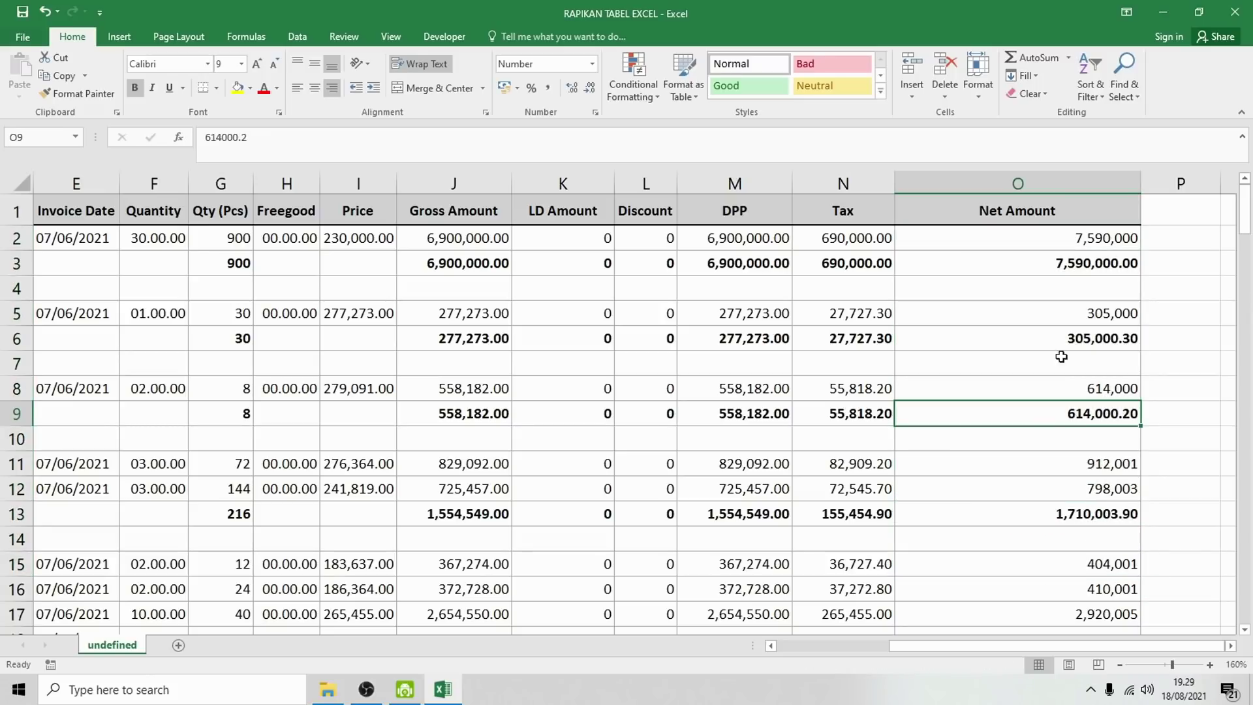
pyautogui.click(1066, 340)
pyautogui.moveTo(1061, 264); pyautogui.dragTo(1056, 522)
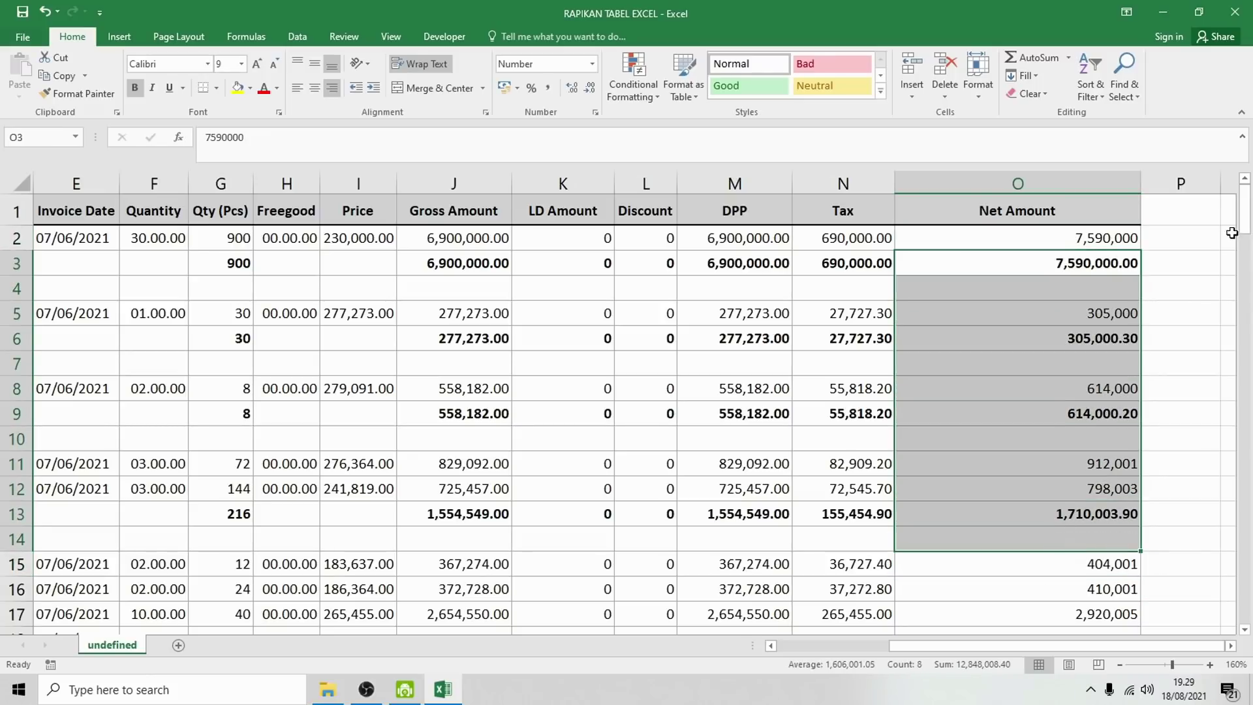
pyautogui.moveTo(1245, 209); pyautogui.dragTo(1247, 617)
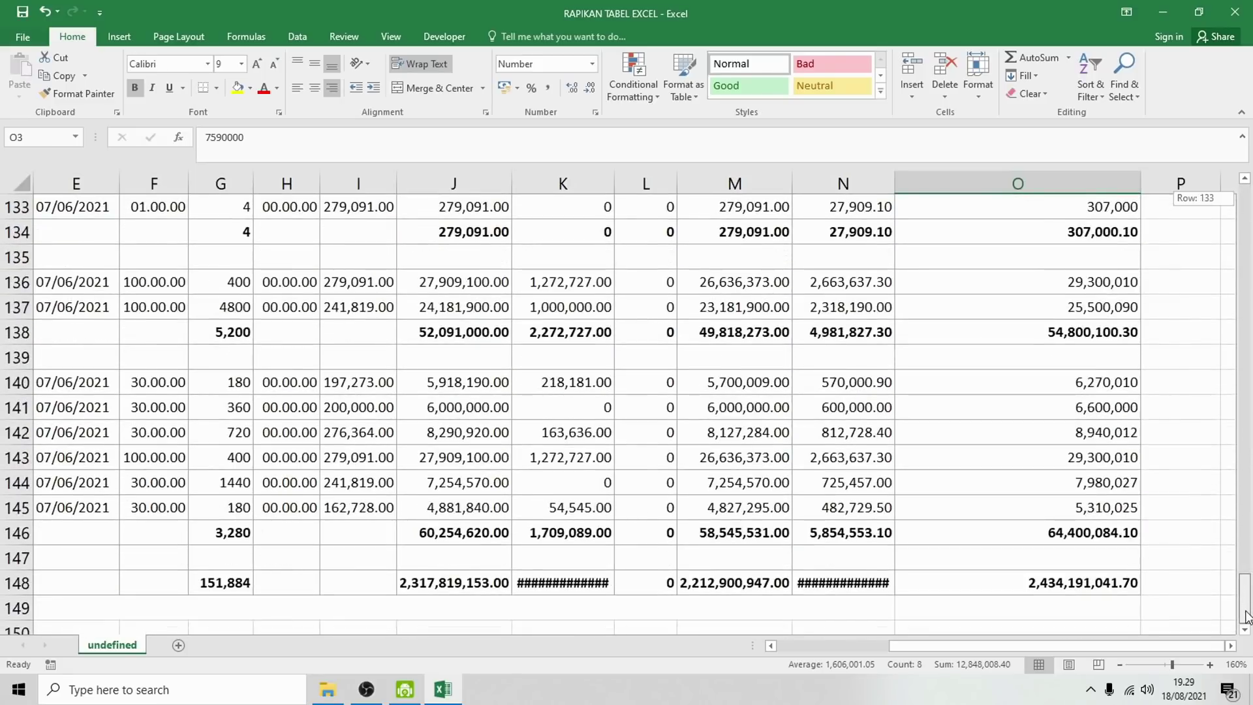
pyautogui.click(889, 184)
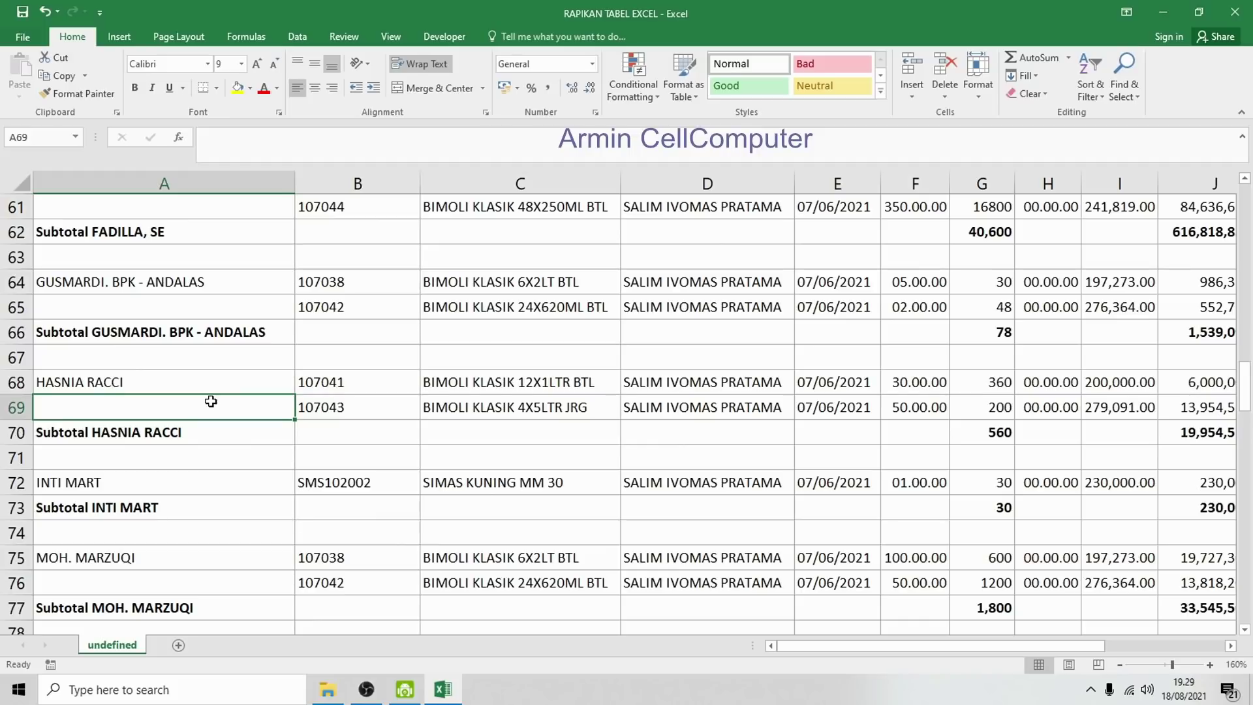
pyautogui.click(67, 339)
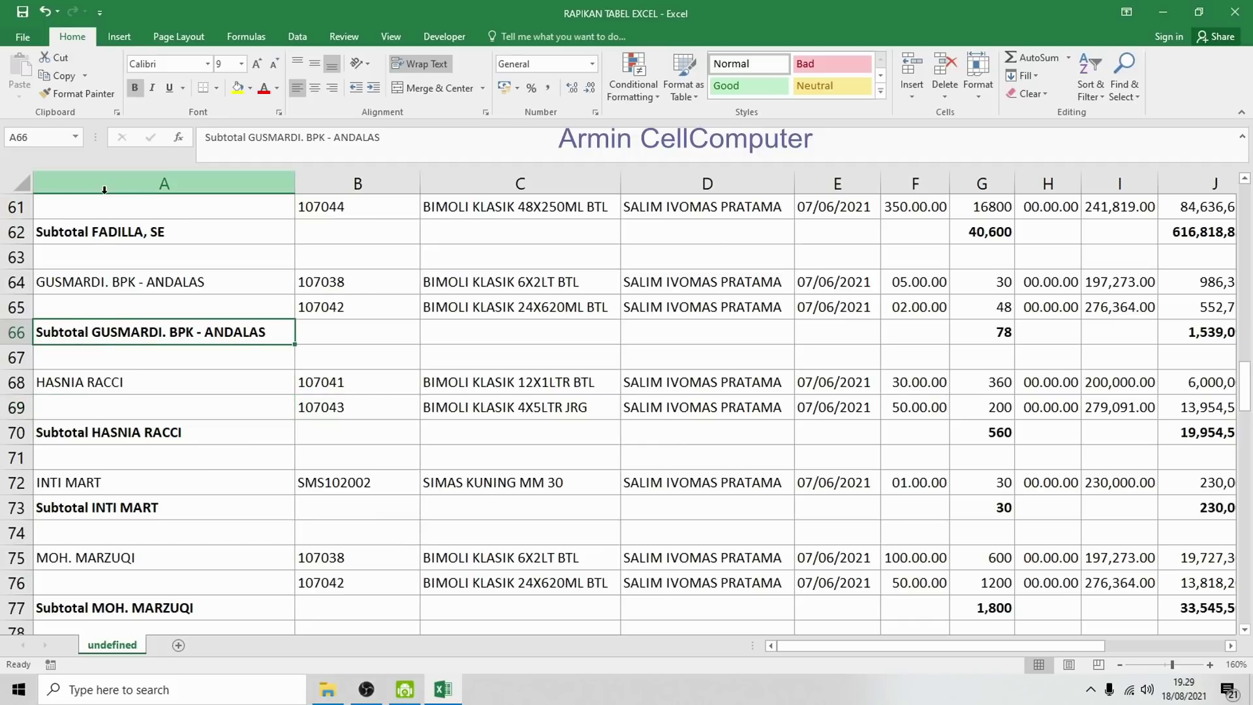
pyautogui.moveTo(118, 339)
pyautogui.mouseDown()
pyautogui.moveTo(351, 326)
pyautogui.moveTo(1166, 338)
pyautogui.moveTo(1054, 331)
pyautogui.mouseUp()
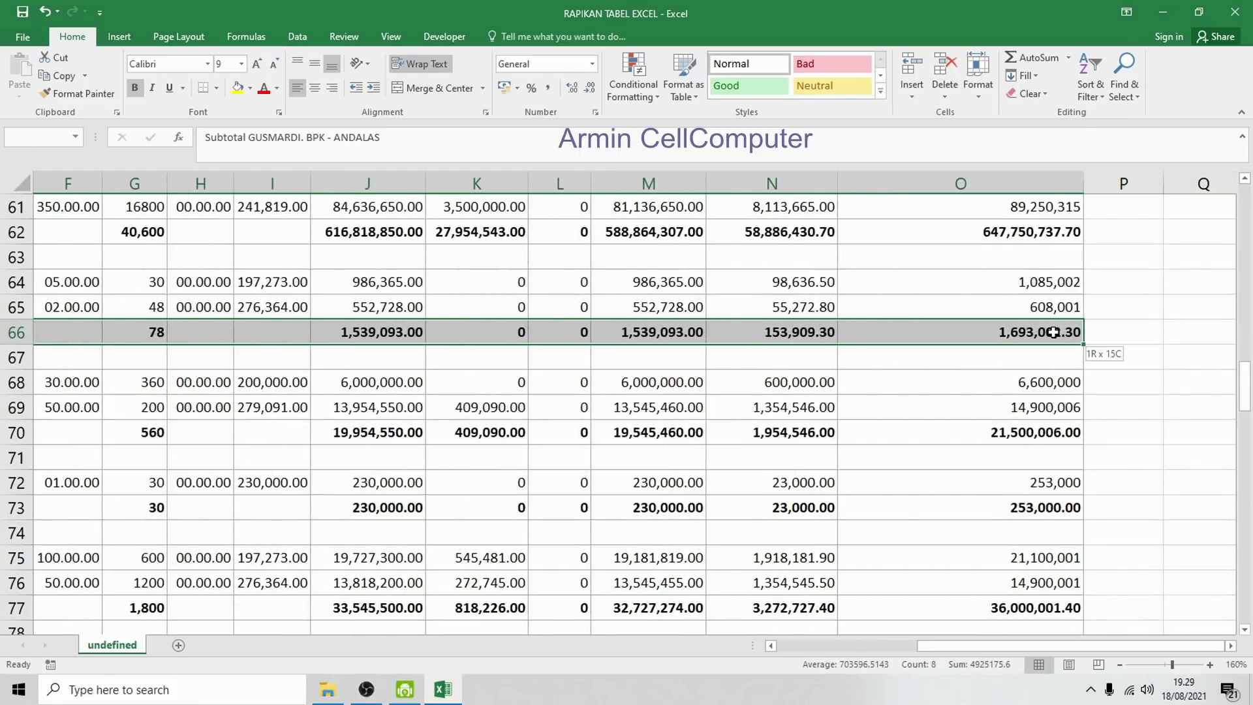
pyautogui.click(1046, 367)
# Return to the top of the sheet and select columns A through P.
pyautogui.scroll(7, 868, 468)
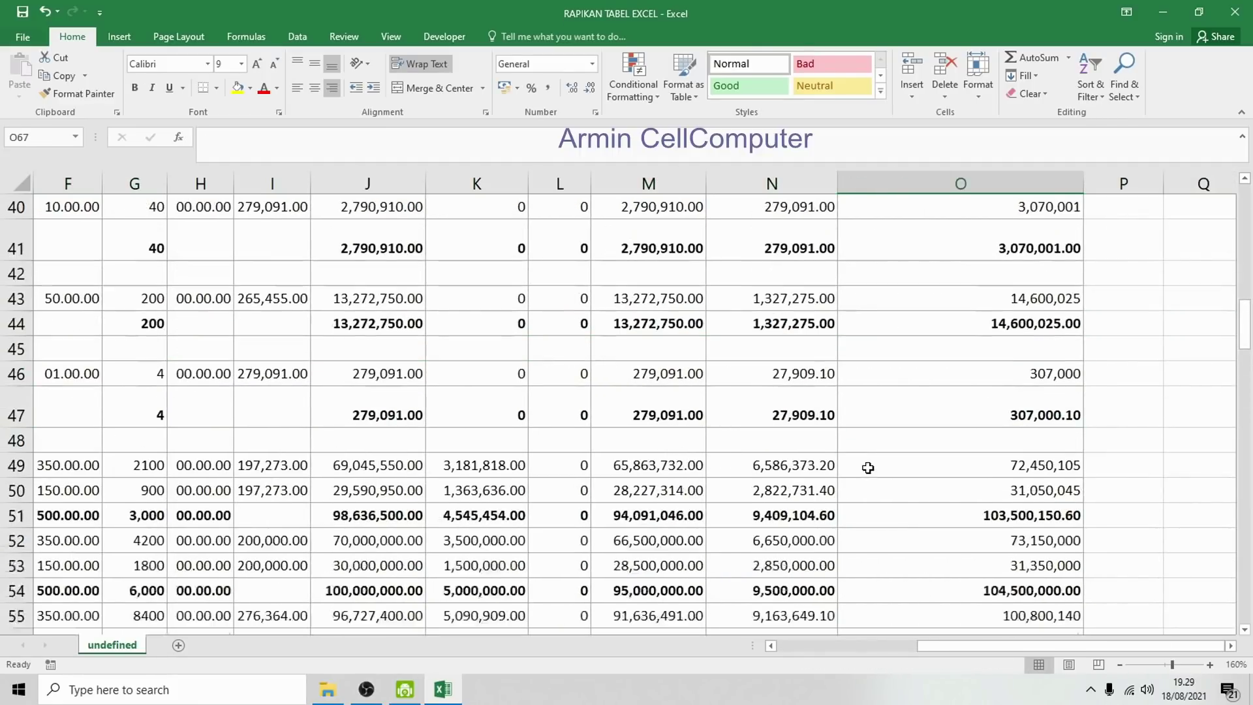
pyautogui.scroll(6, 868, 468)
pyautogui.scroll(1, 868, 468)
pyautogui.scroll(6, 868, 468)
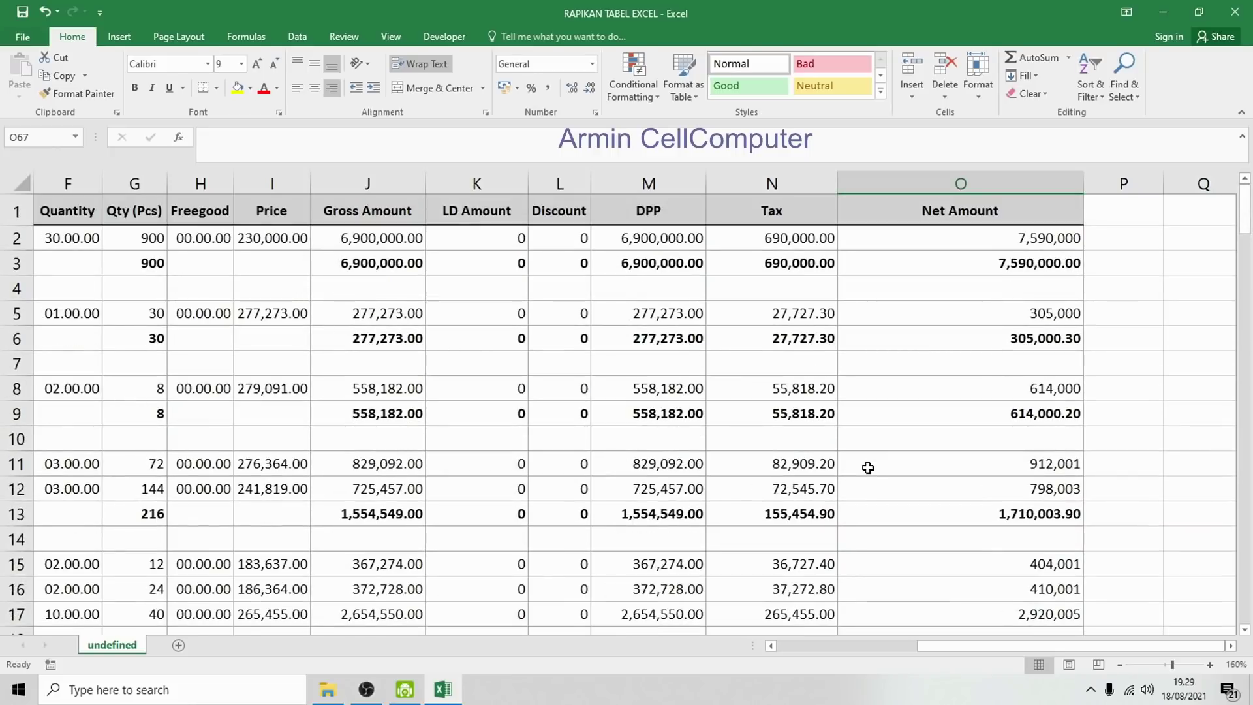
pyautogui.click(1002, 268)
pyautogui.moveTo(974, 646); pyautogui.dragTo(767, 650)
pyautogui.click(120, 312)
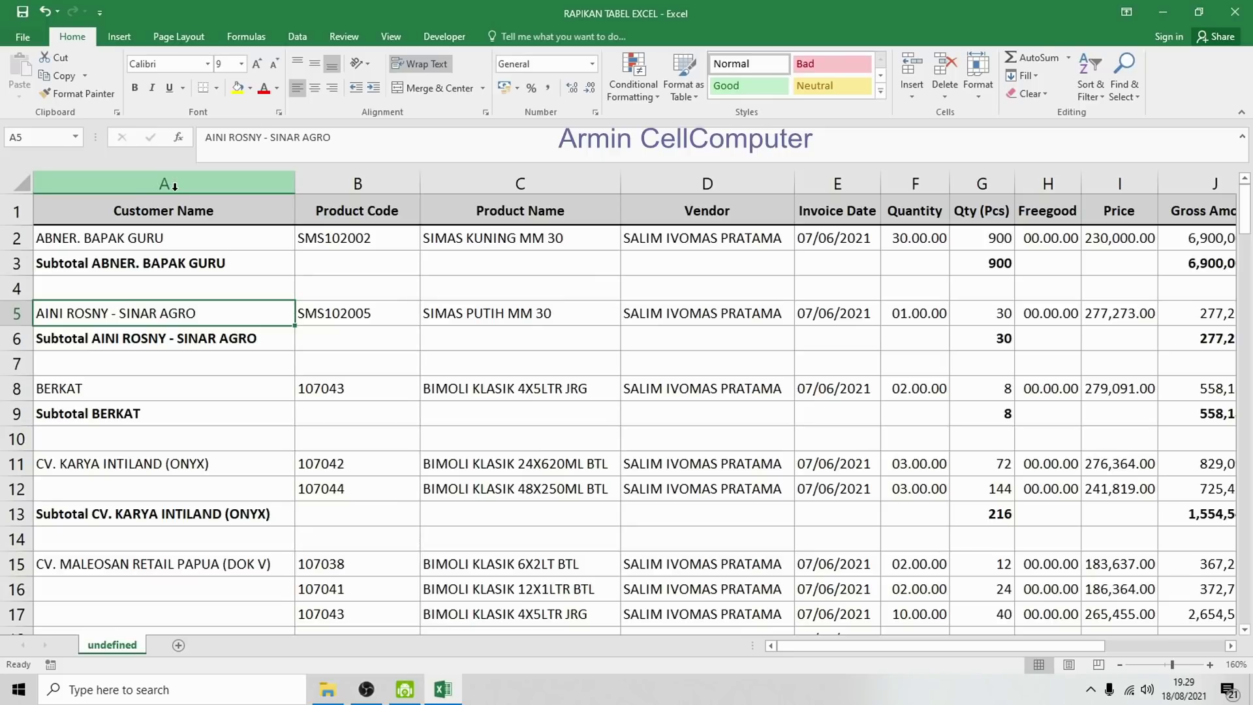
pyautogui.click(169, 185)
pyautogui.click(163, 287)
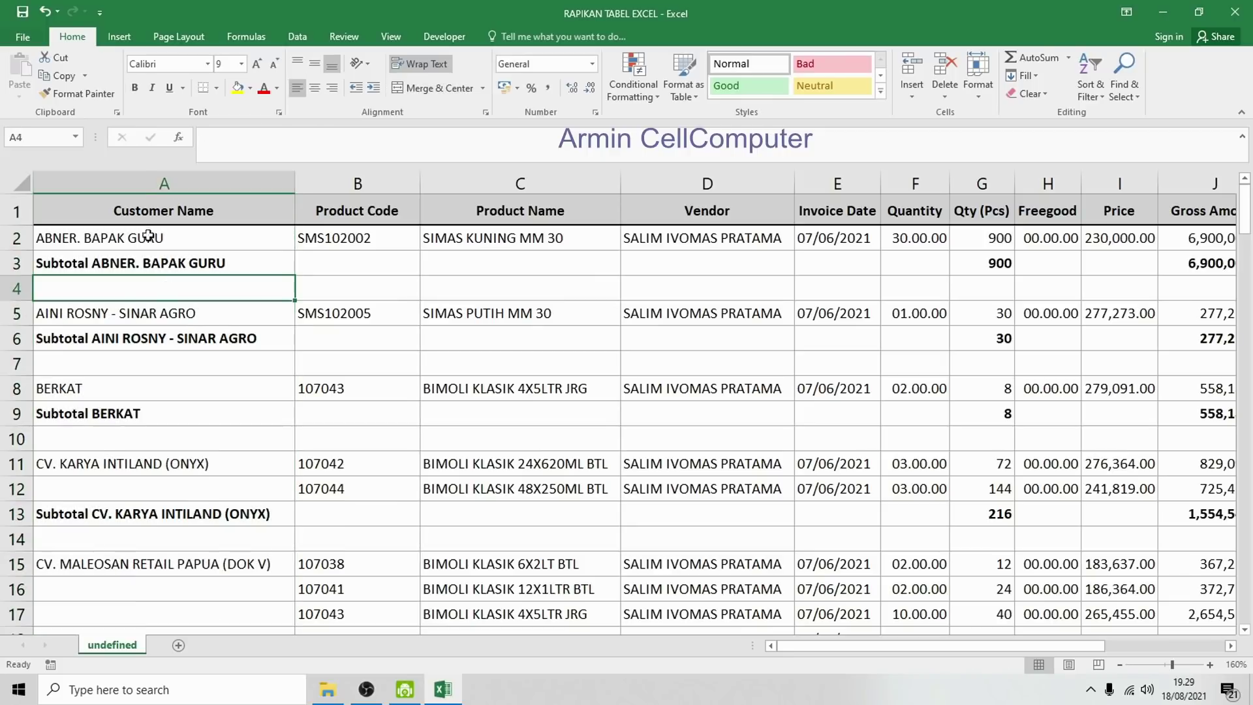
pyautogui.moveTo(143, 181)
pyautogui.mouseDown()
pyautogui.moveTo(1115, 205)
pyautogui.moveTo(1066, 204)
pyautogui.mouseUp()
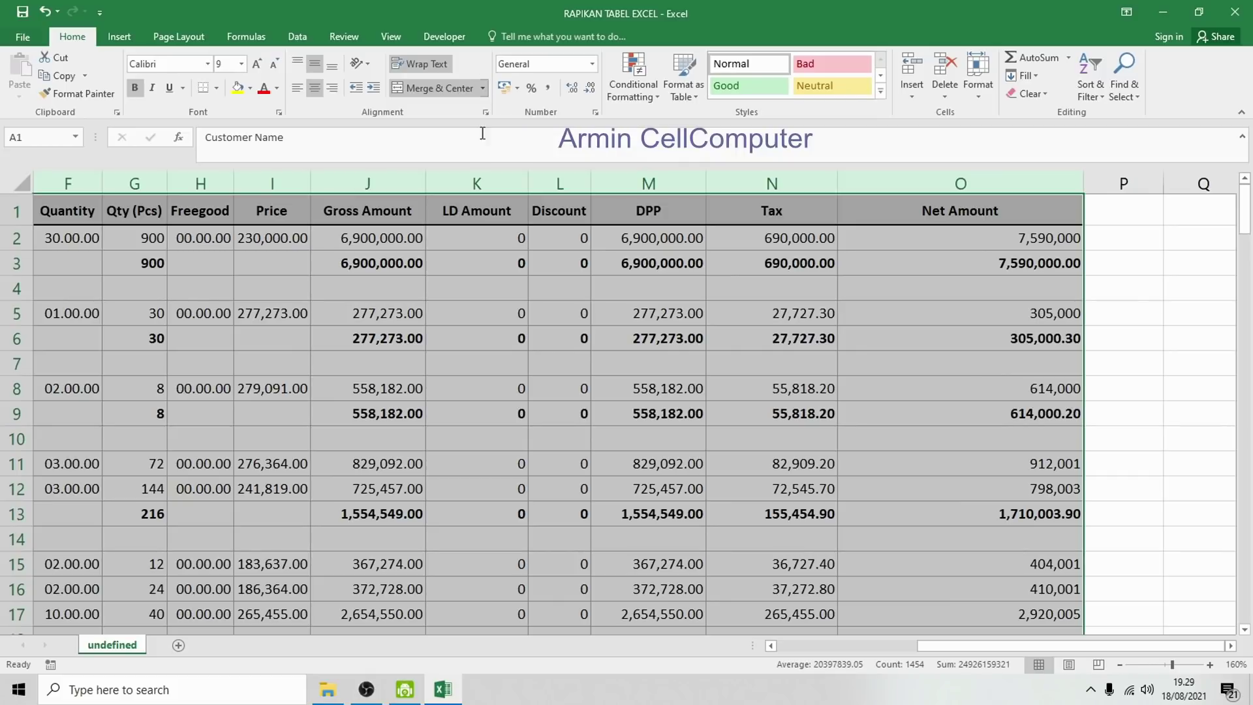
# Unmerge all merged cells in the selected table and switch Wrap Text off.
pyautogui.click(483, 88)
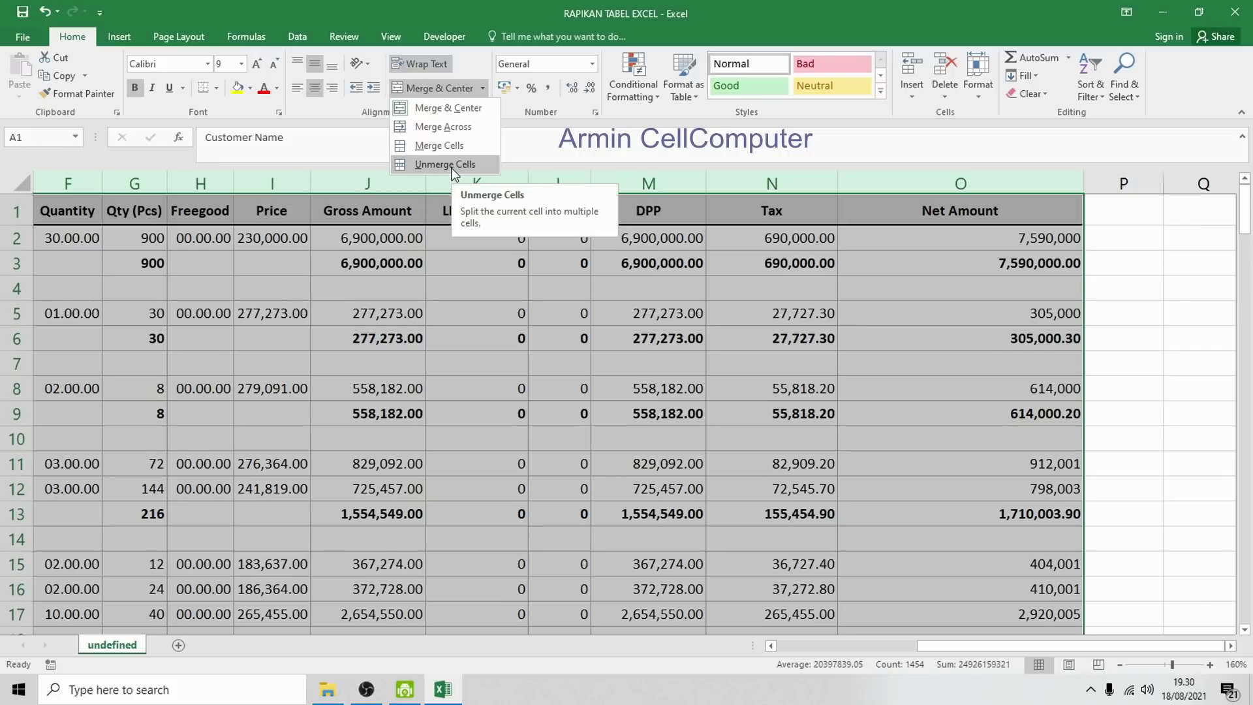
pyautogui.click(483, 89)
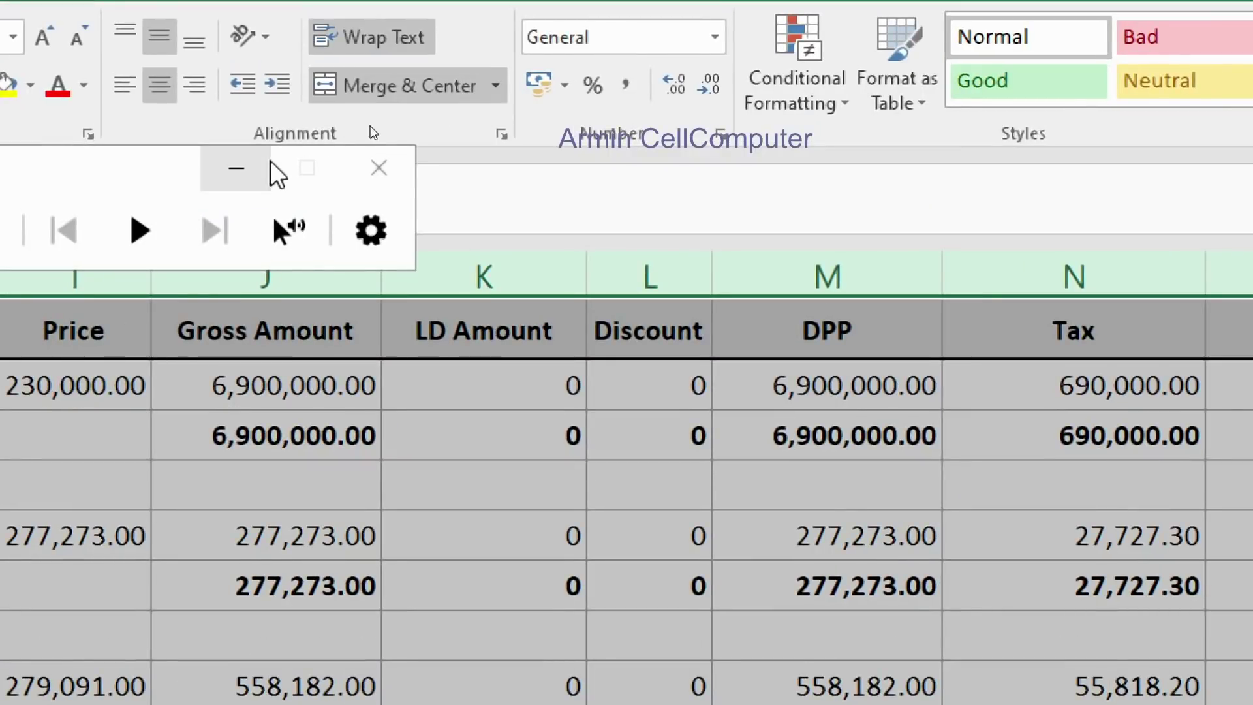
pyautogui.click(236, 169)
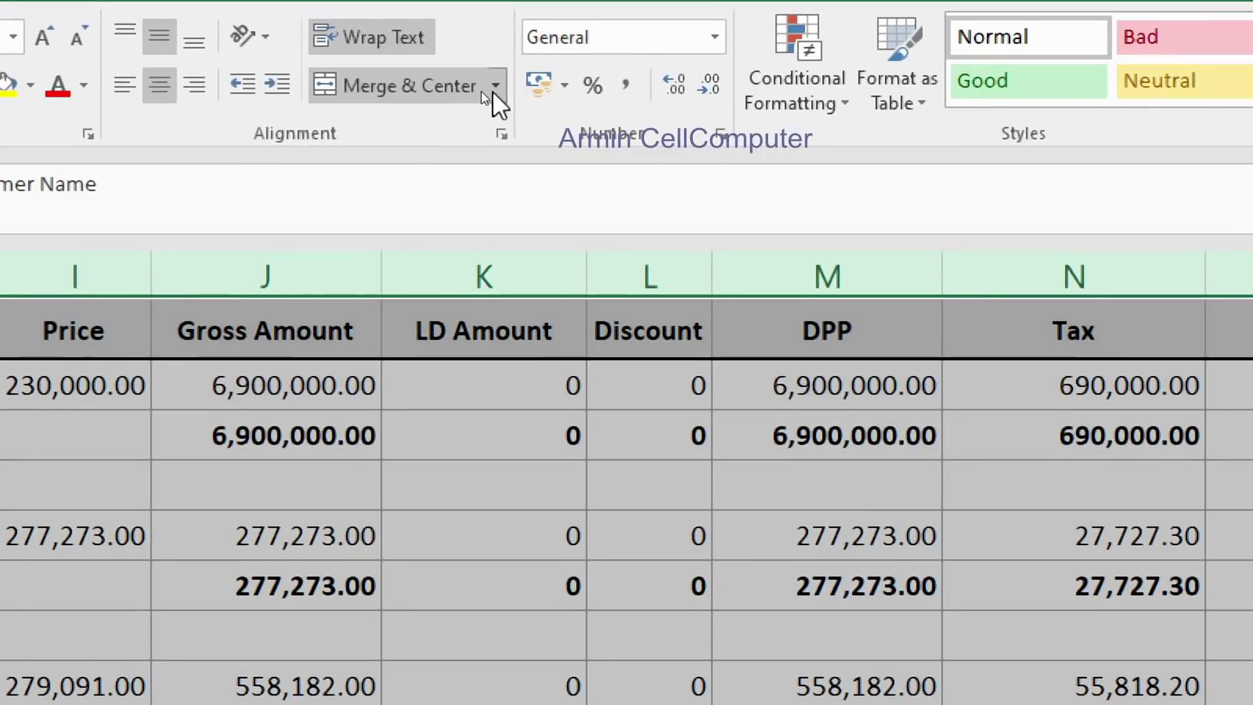
pyautogui.click(494, 91)
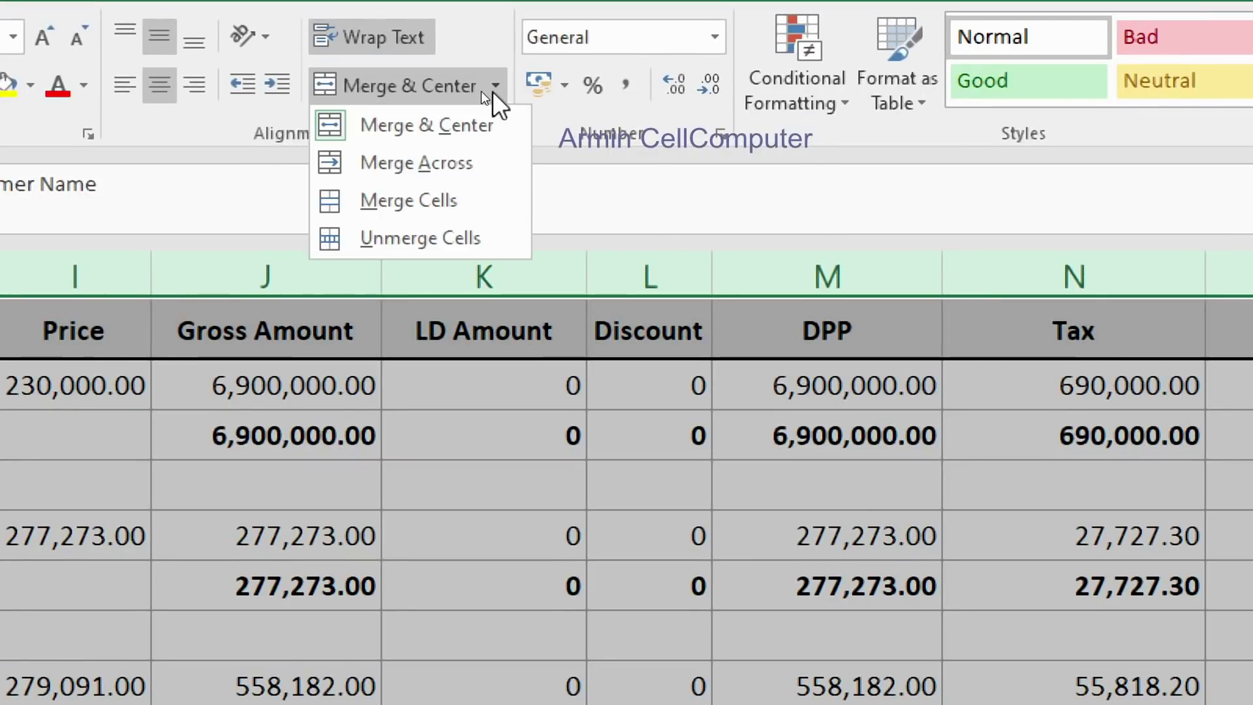
pyautogui.click(394, 226)
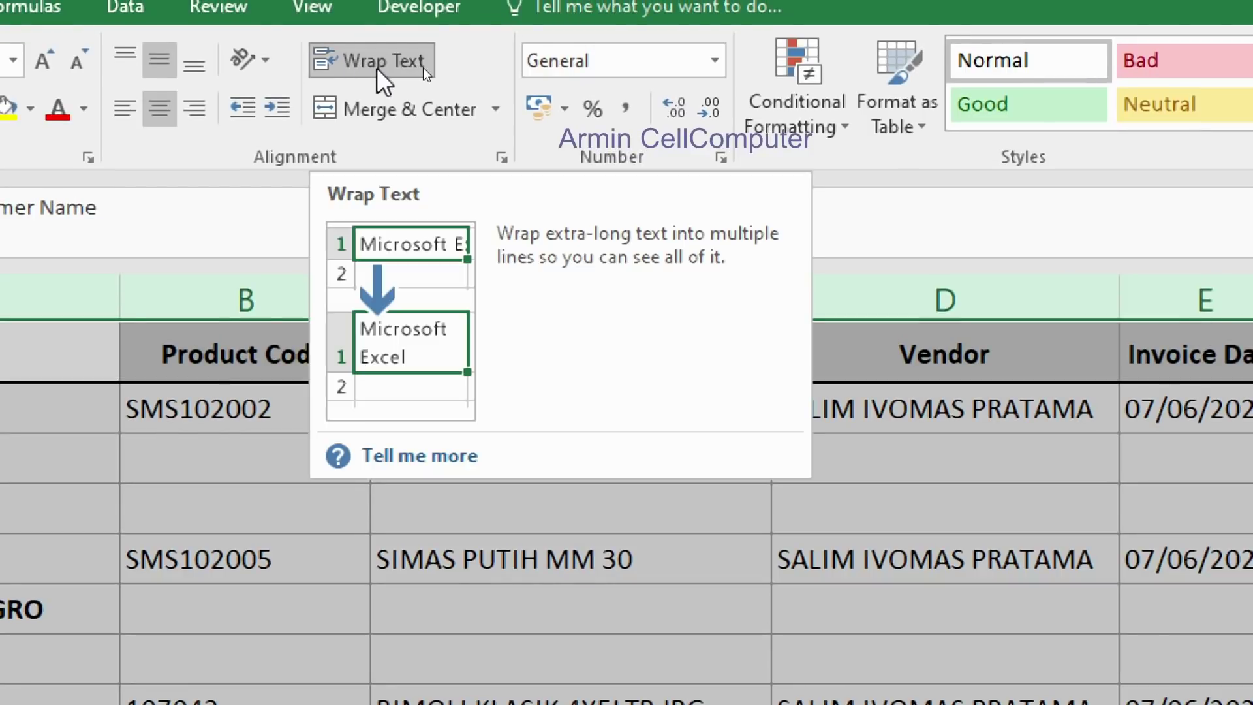
pyautogui.click(377, 67)
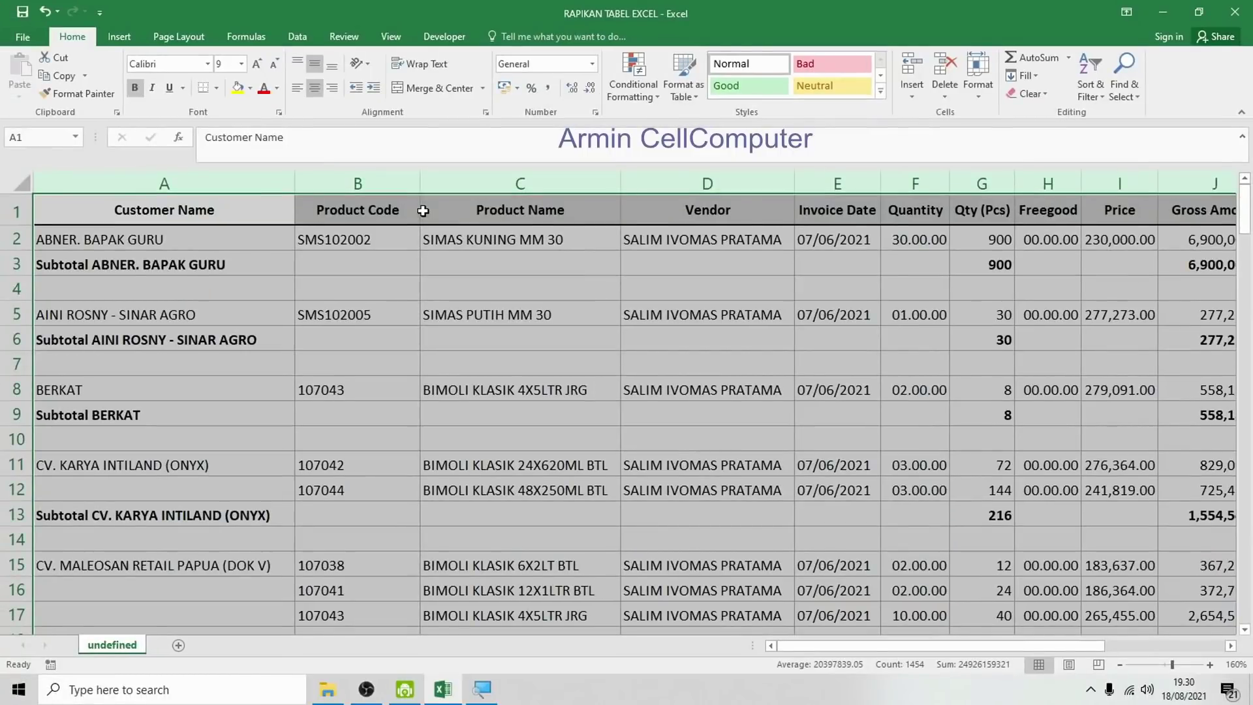
pyautogui.click(379, 303)
pyautogui.click(327, 406)
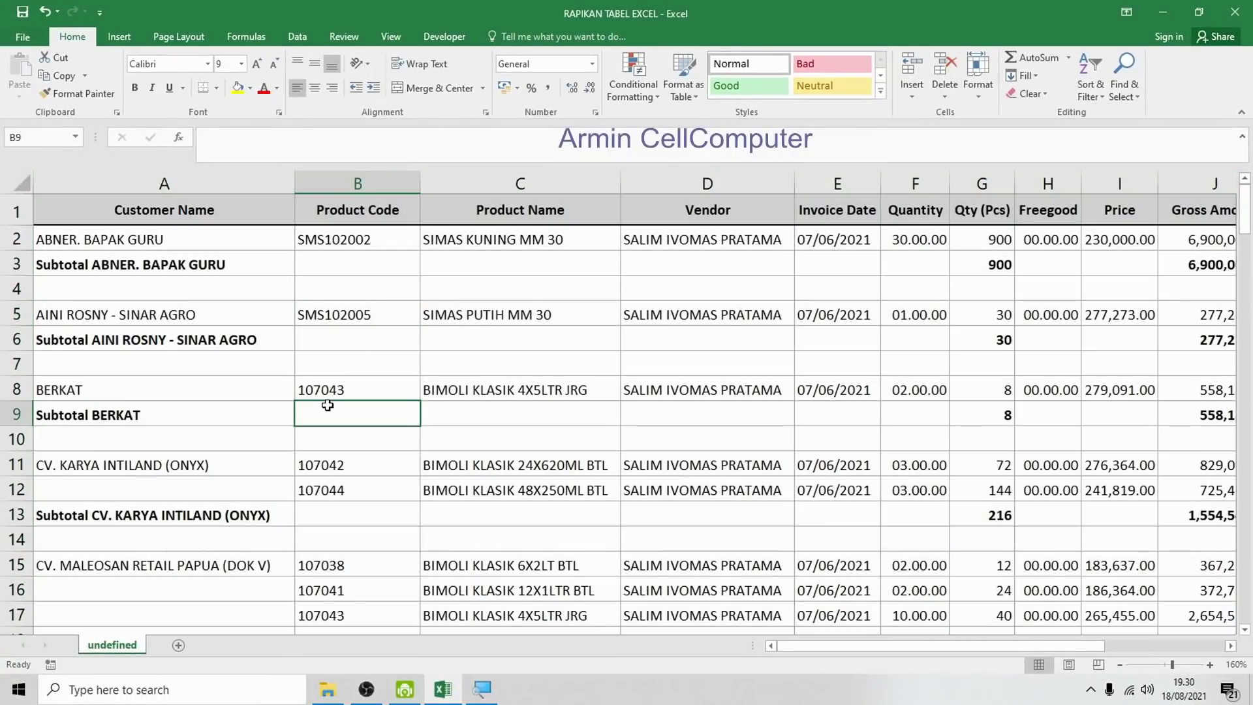
pyautogui.click(17, 264)
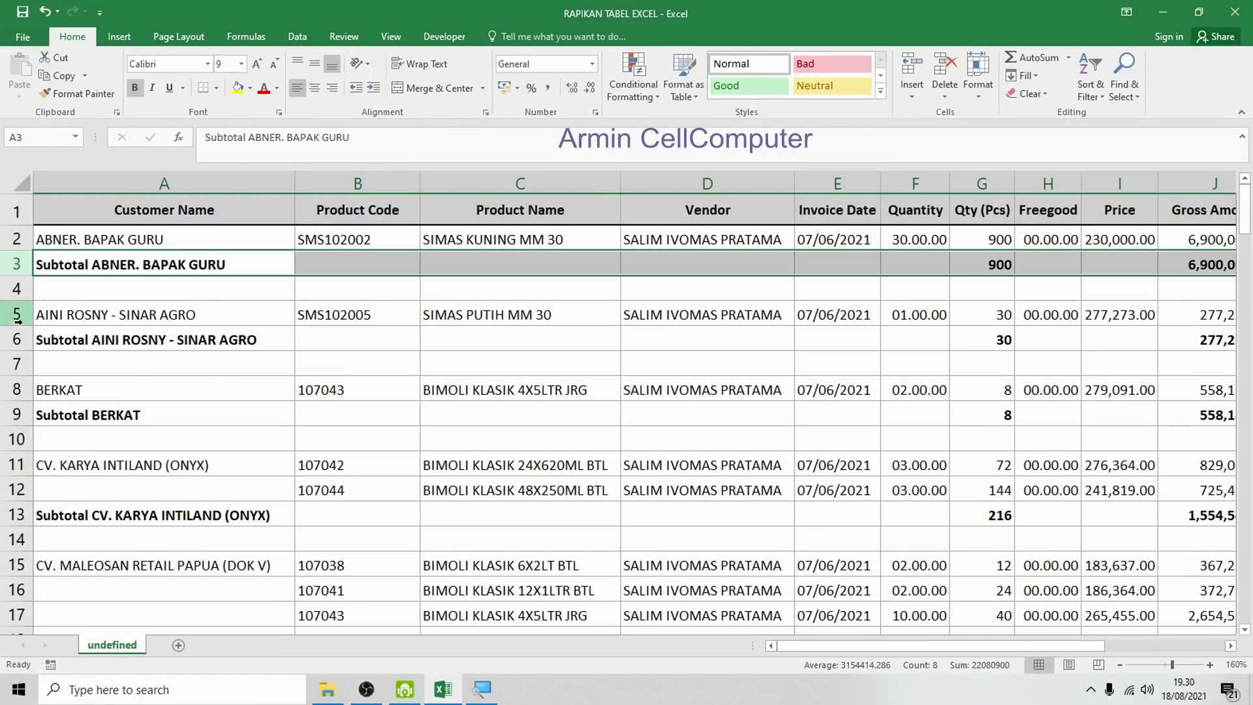
pyautogui.click(15, 340)
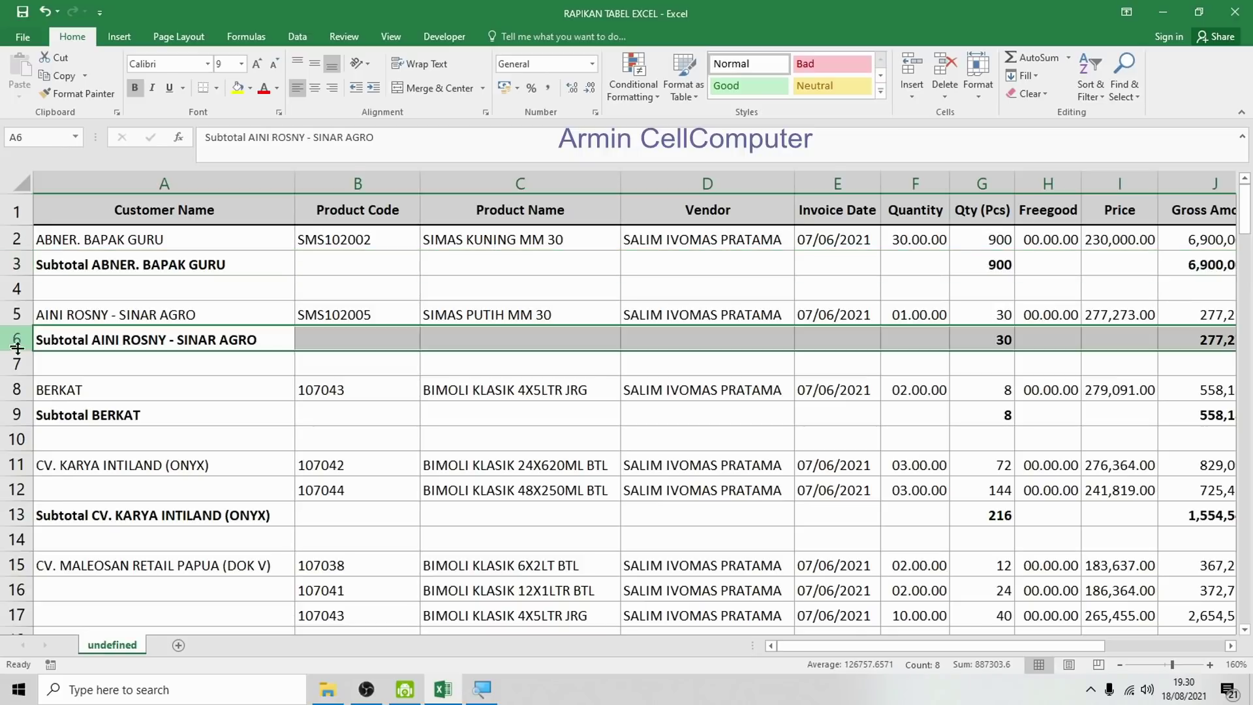
pyautogui.click(16, 414)
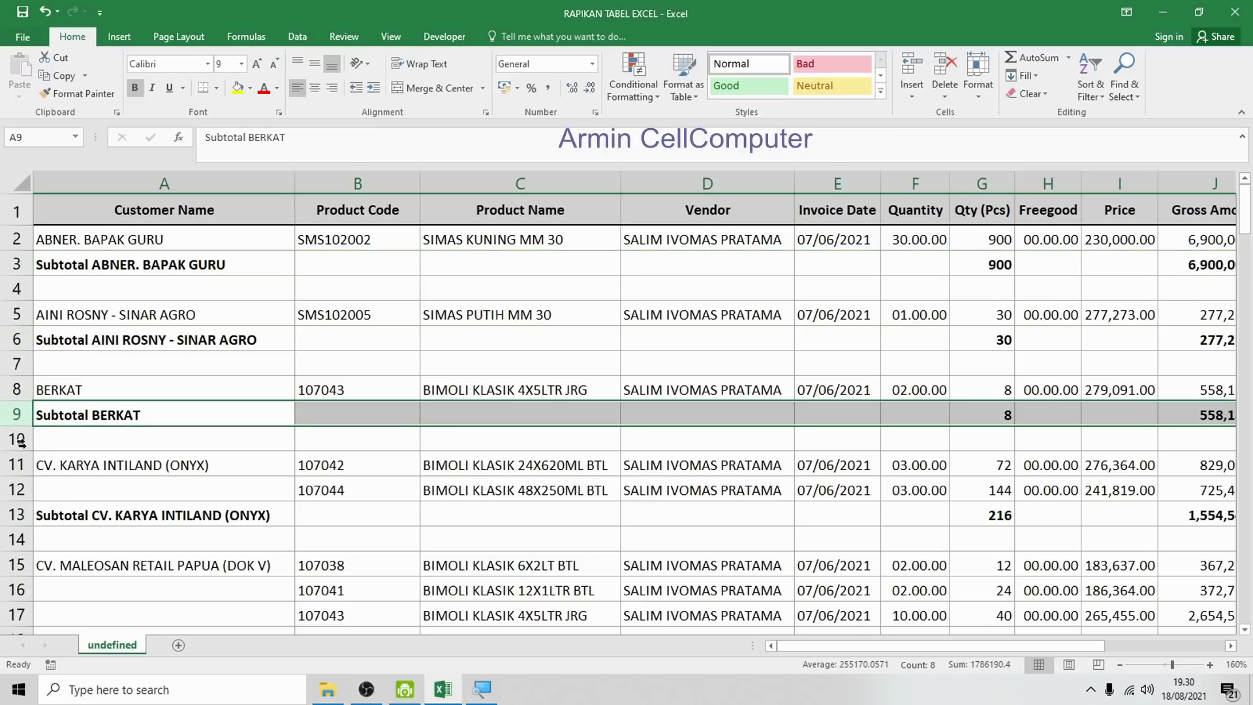
pyautogui.click(16, 515)
pyautogui.click(73, 516)
pyautogui.click(95, 266)
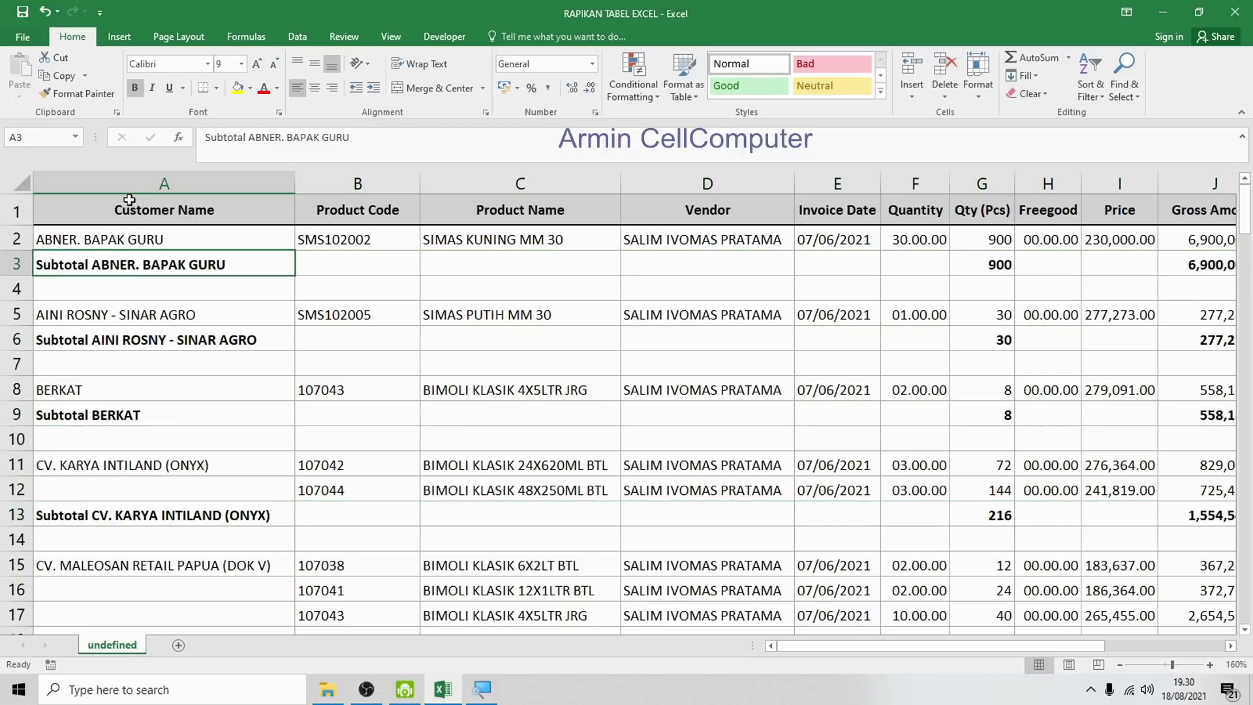
pyautogui.click(163, 350)
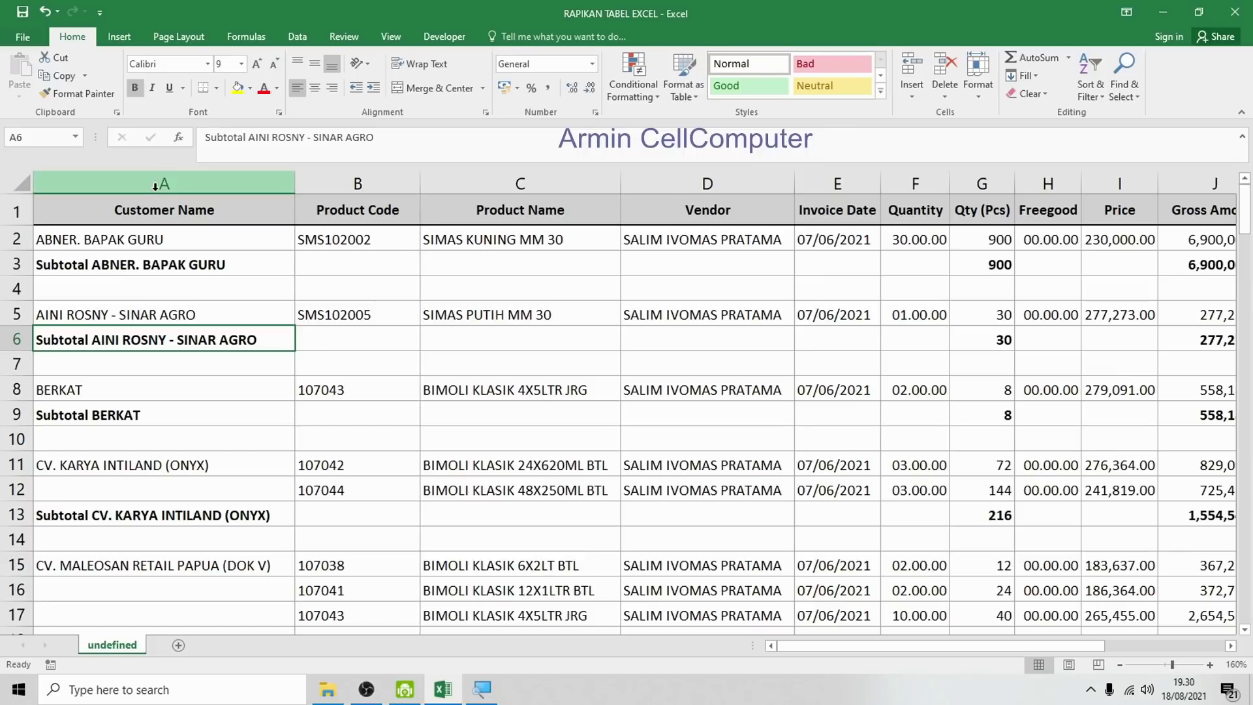
pyautogui.click(155, 186)
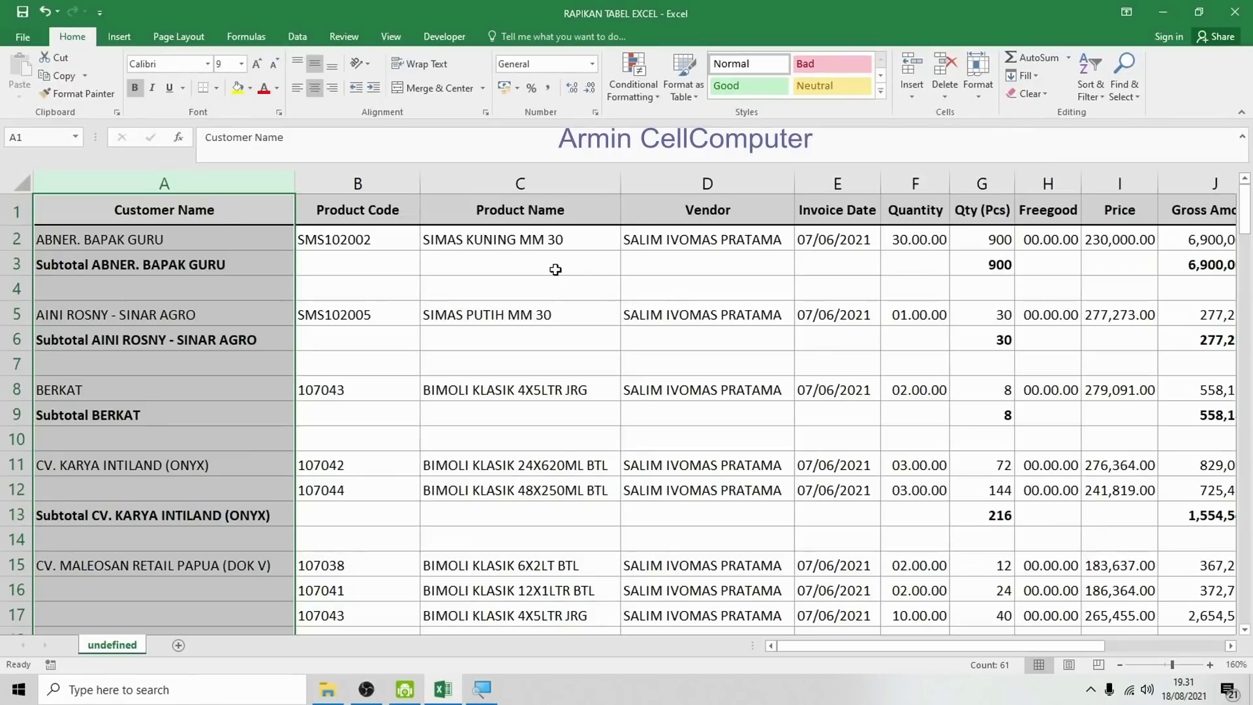
# Find All cells containing 'Subtotal' and browse the 29 results in the enlarged list.
pyautogui.hotkey('ctrl', 'f')
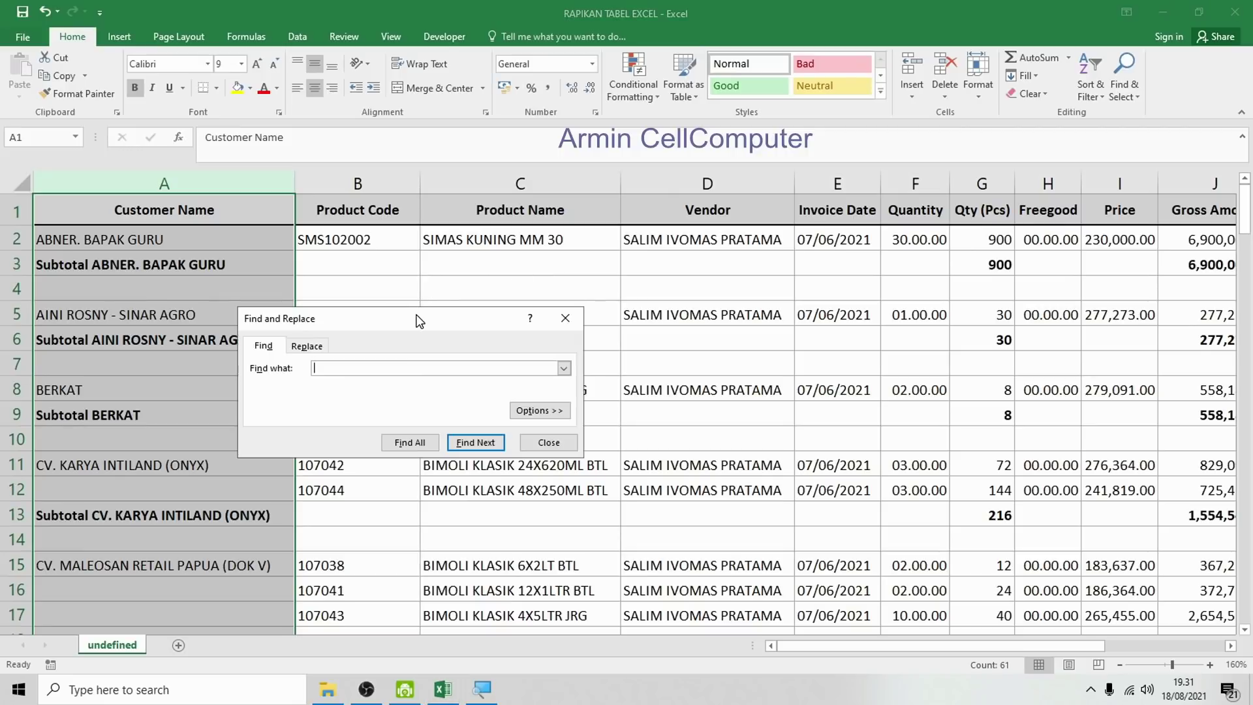
pyautogui.moveTo(418, 320); pyautogui.dragTo(466, 283)
pyautogui.write('S')
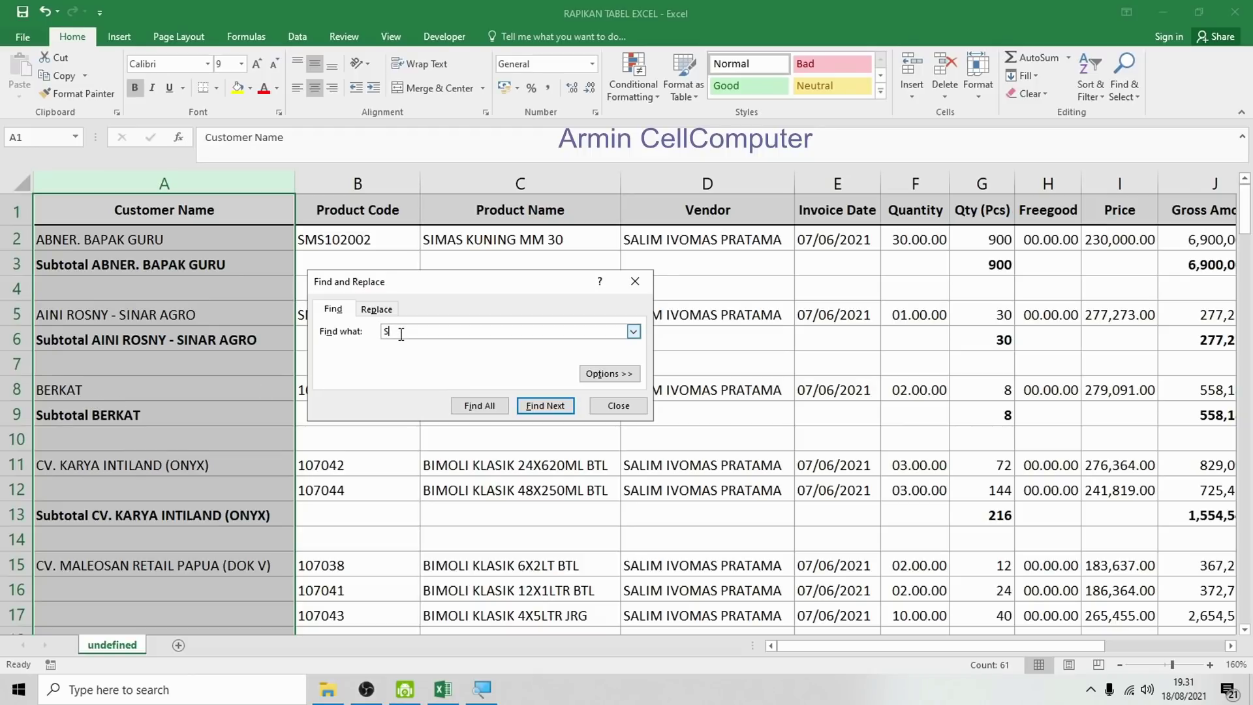
pyautogui.write('ubtotal')
pyautogui.click(474, 406)
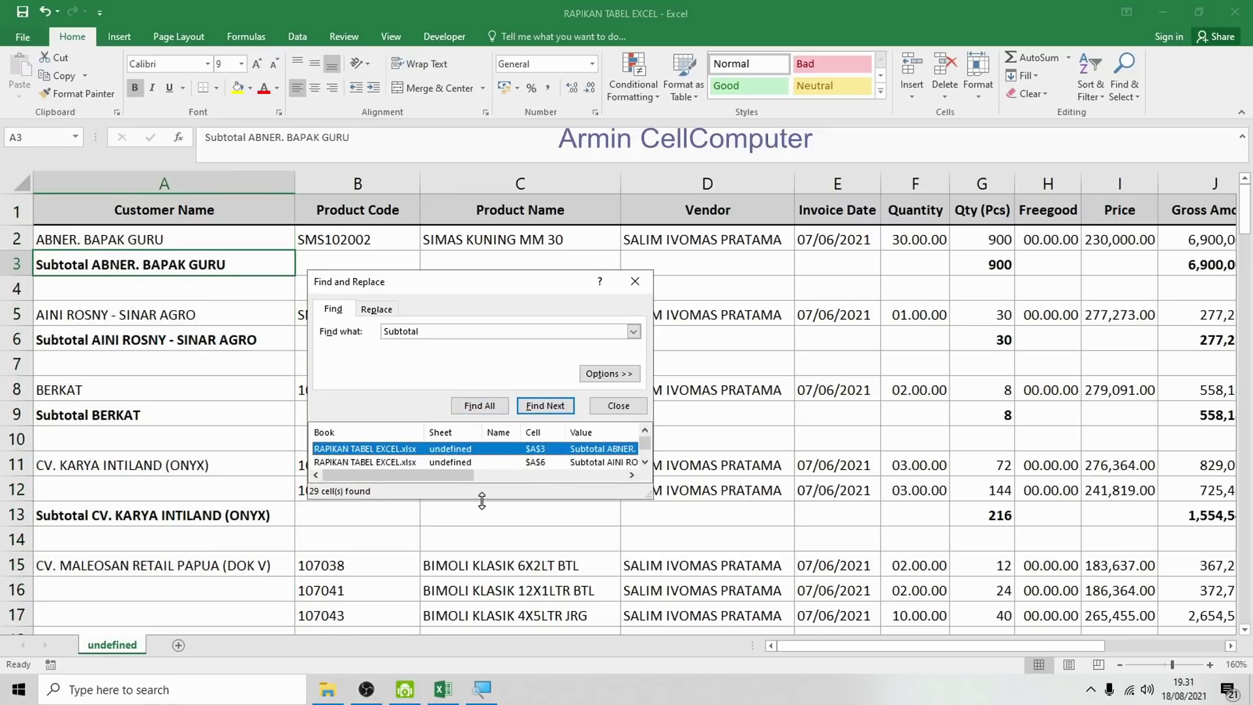
pyautogui.moveTo(482, 499); pyautogui.dragTo(482, 597)
pyautogui.scroll(-3, 351, 499)
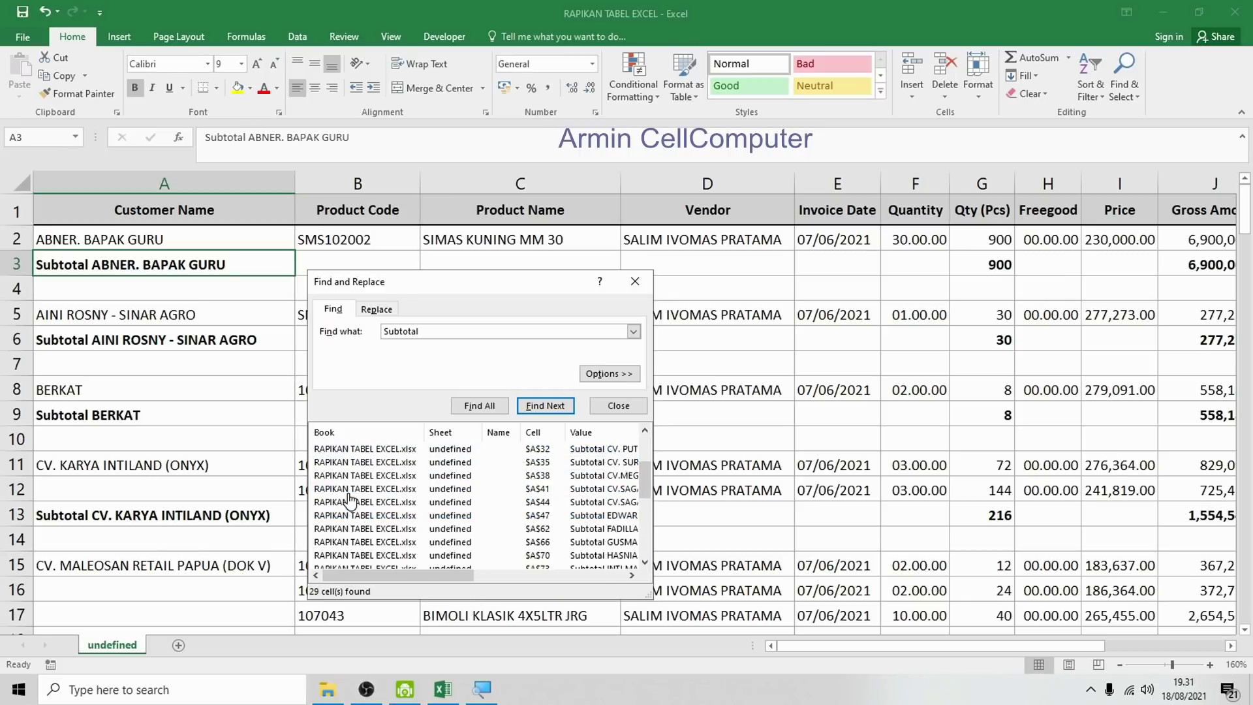
pyautogui.scroll(2, 373, 542)
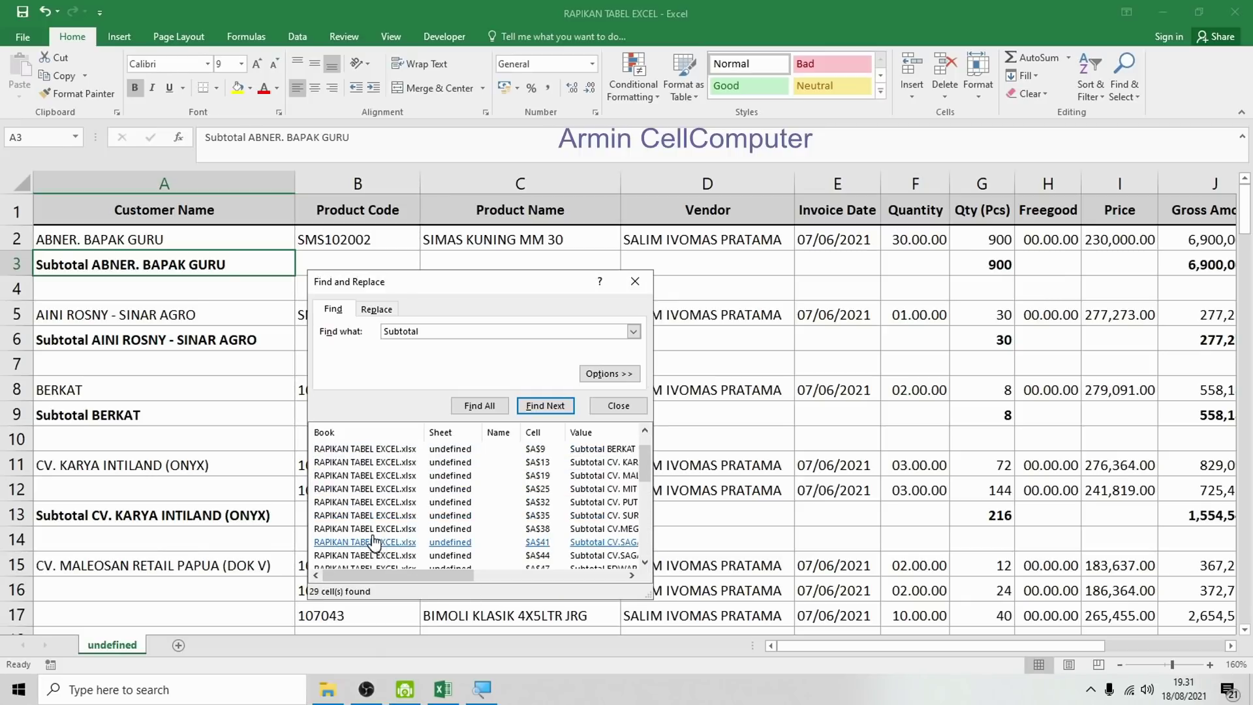
pyautogui.scroll(1, 575, 499)
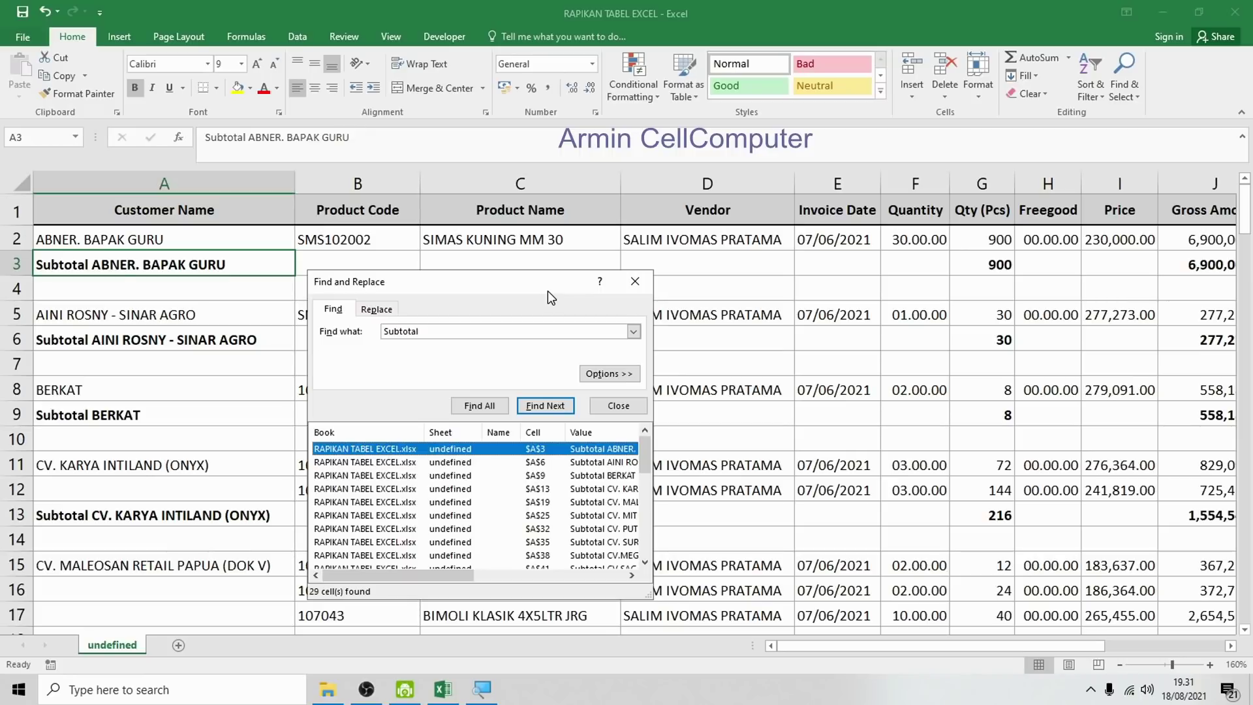
# Select all 29 found Subtotal cells and delete their entire rows.
pyautogui.hotkey('ctrl', 'a')
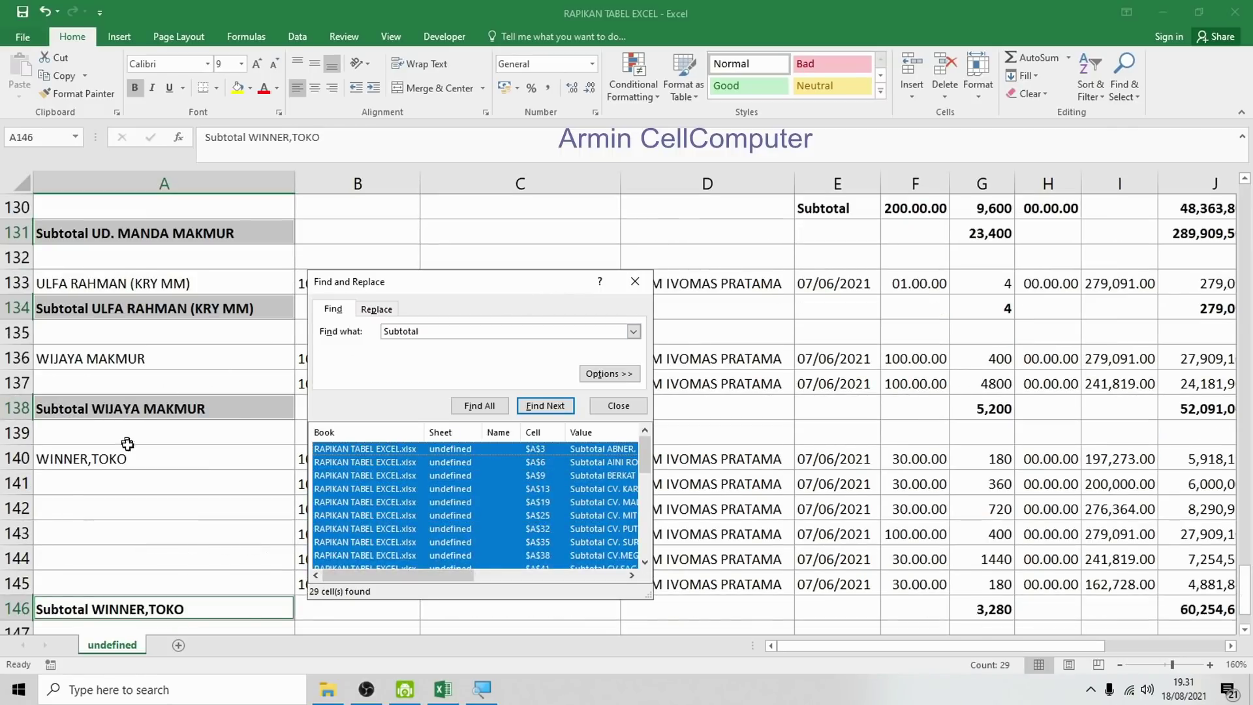
pyautogui.scroll(2, 120, 316)
pyautogui.scroll(3, 89, 383)
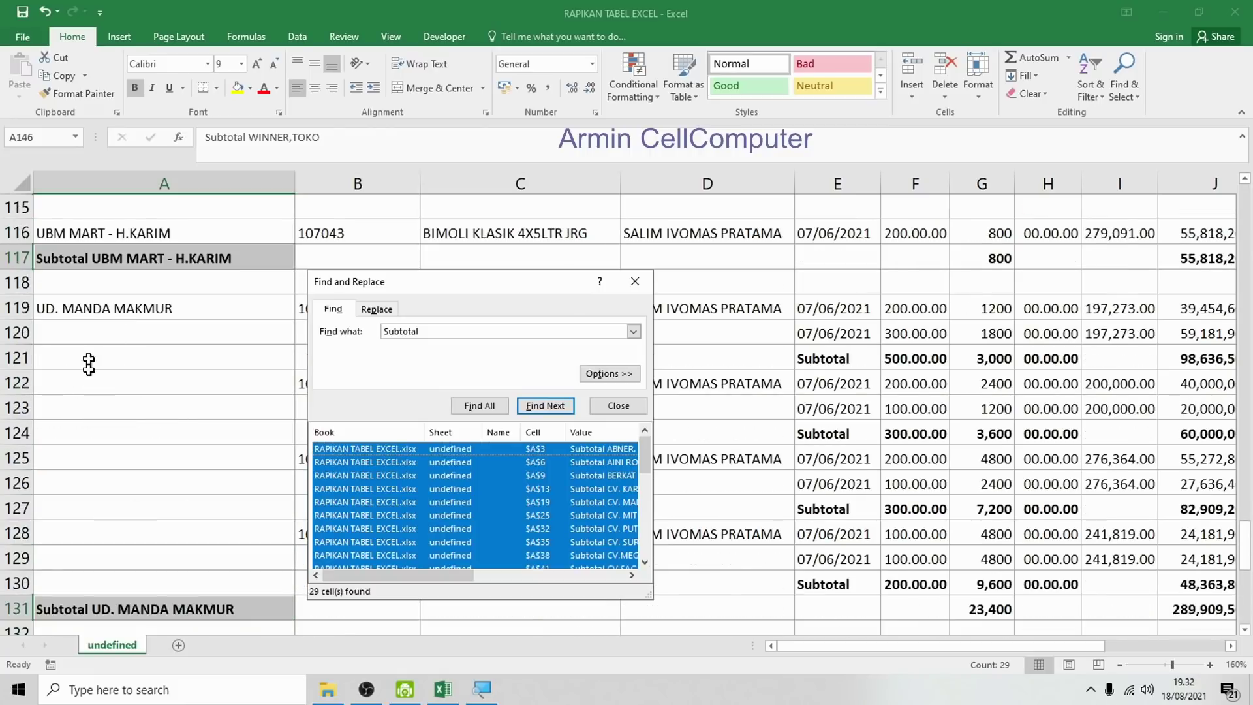
pyautogui.scroll(3, 101, 255)
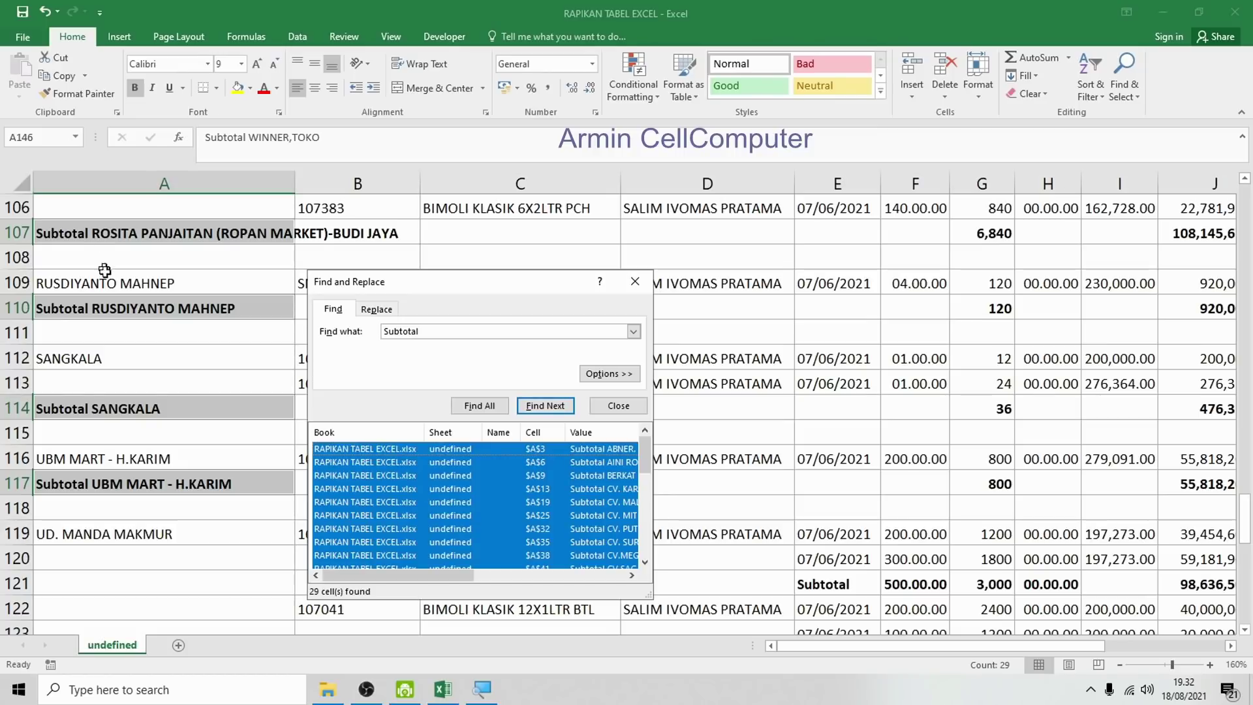
pyautogui.scroll(2, 116, 317)
pyautogui.scroll(1, 116, 317)
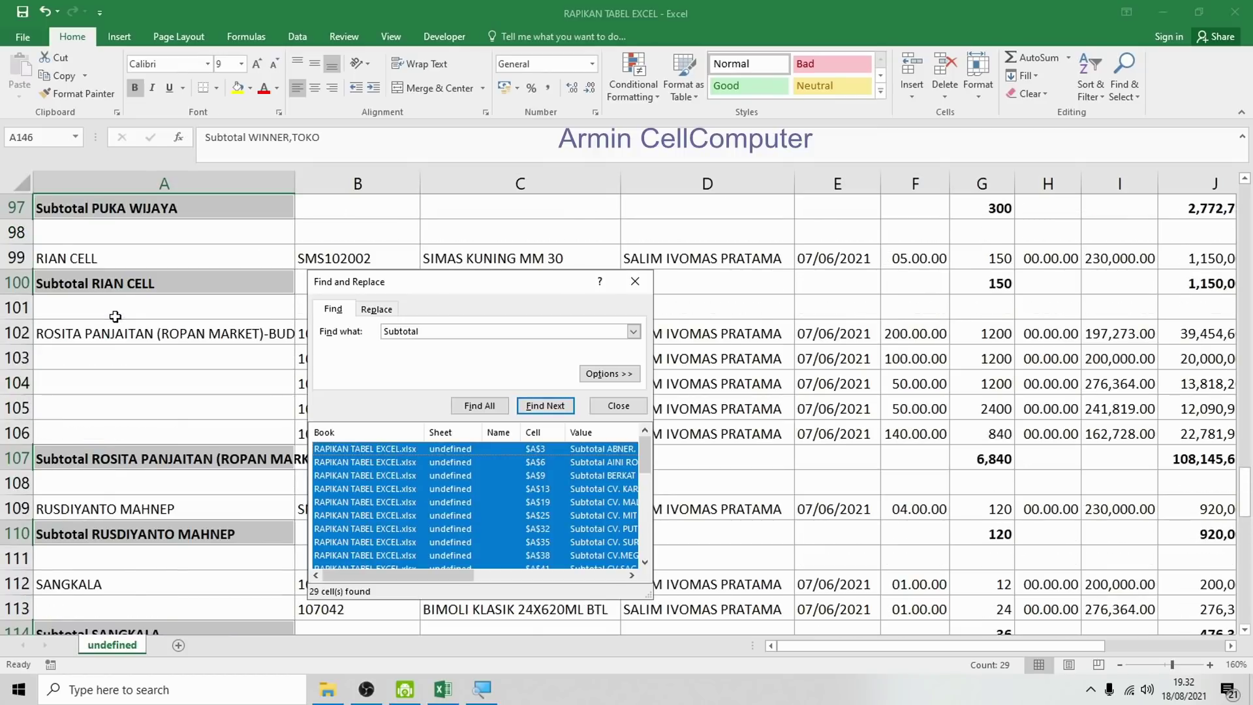
pyautogui.rightClick(104, 283)
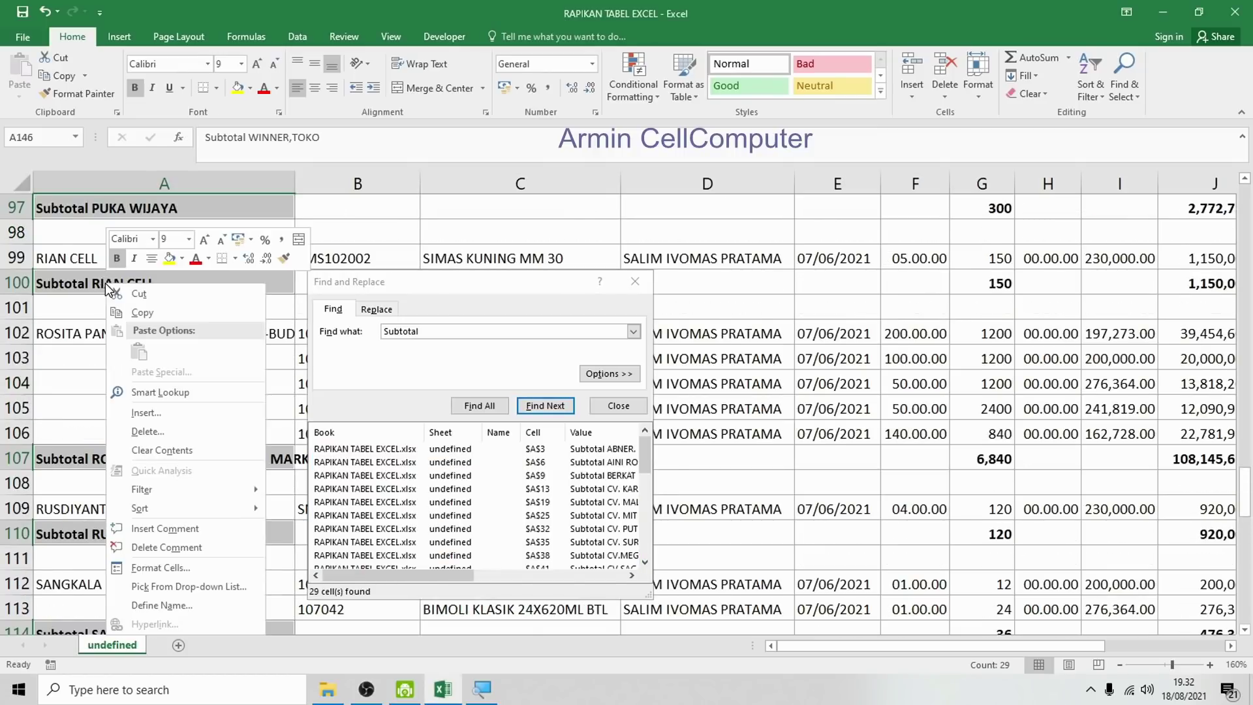
pyautogui.click(127, 434)
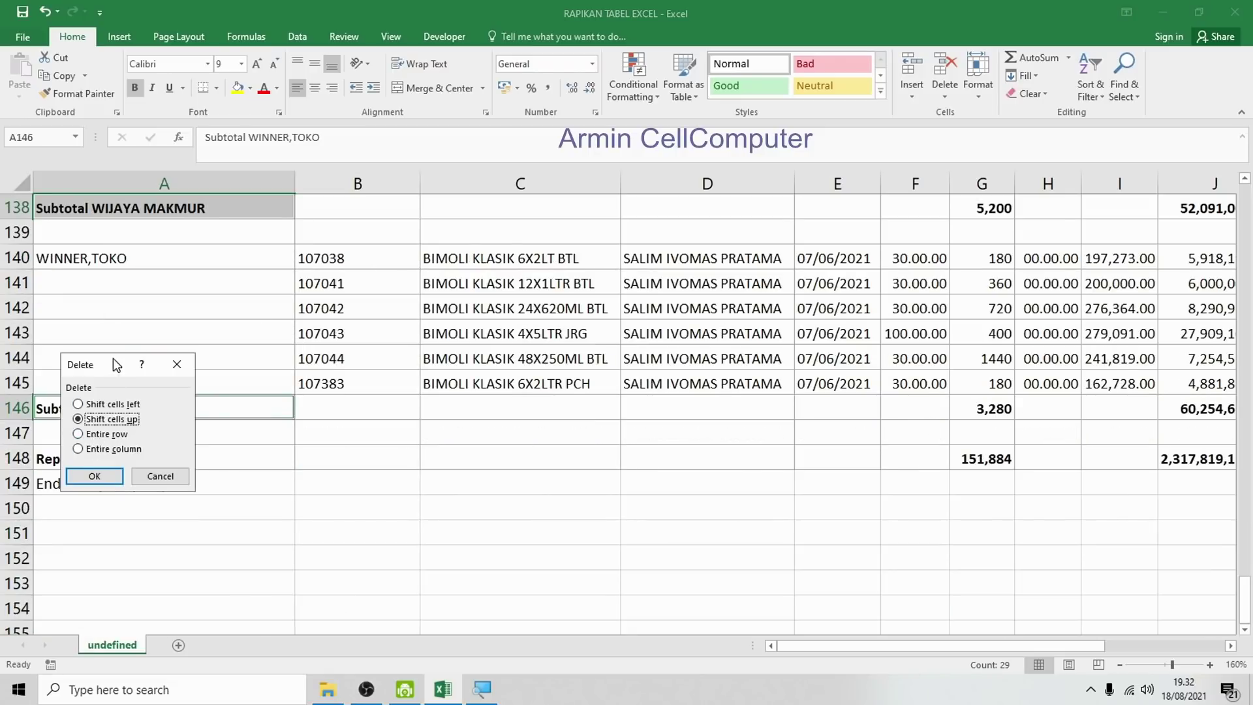
pyautogui.moveTo(115, 365); pyautogui.dragTo(452, 341)
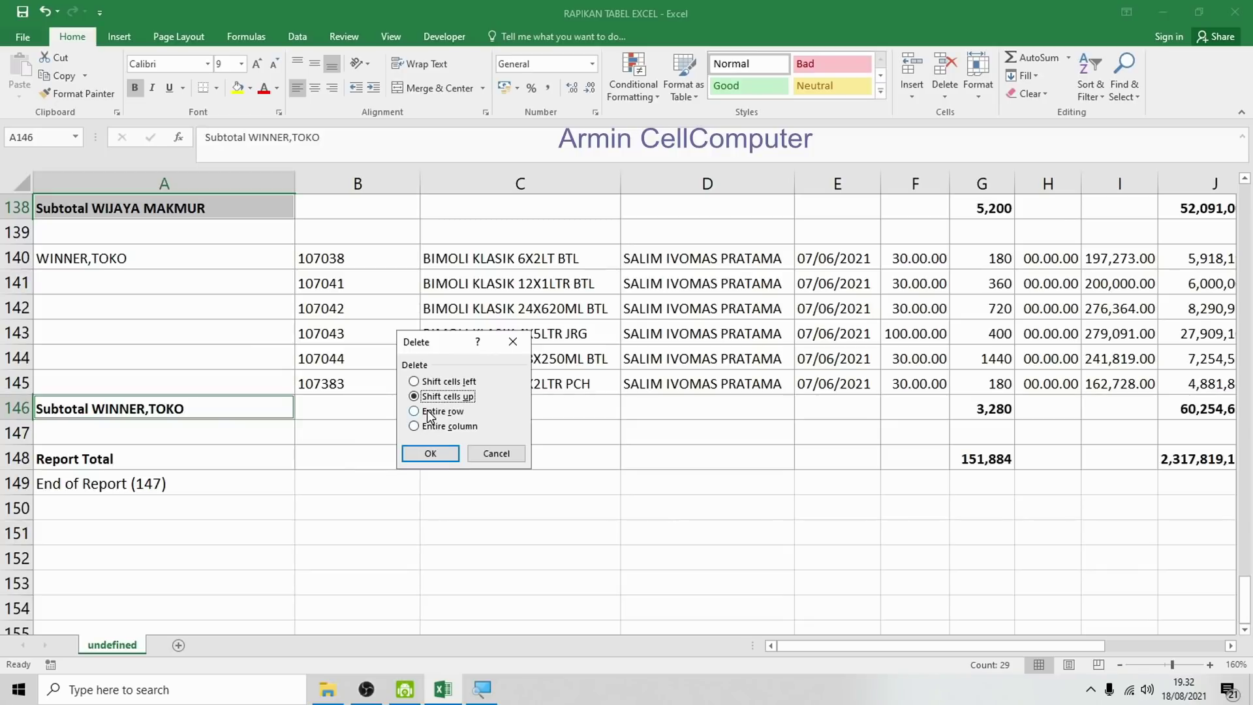
pyautogui.click(420, 460)
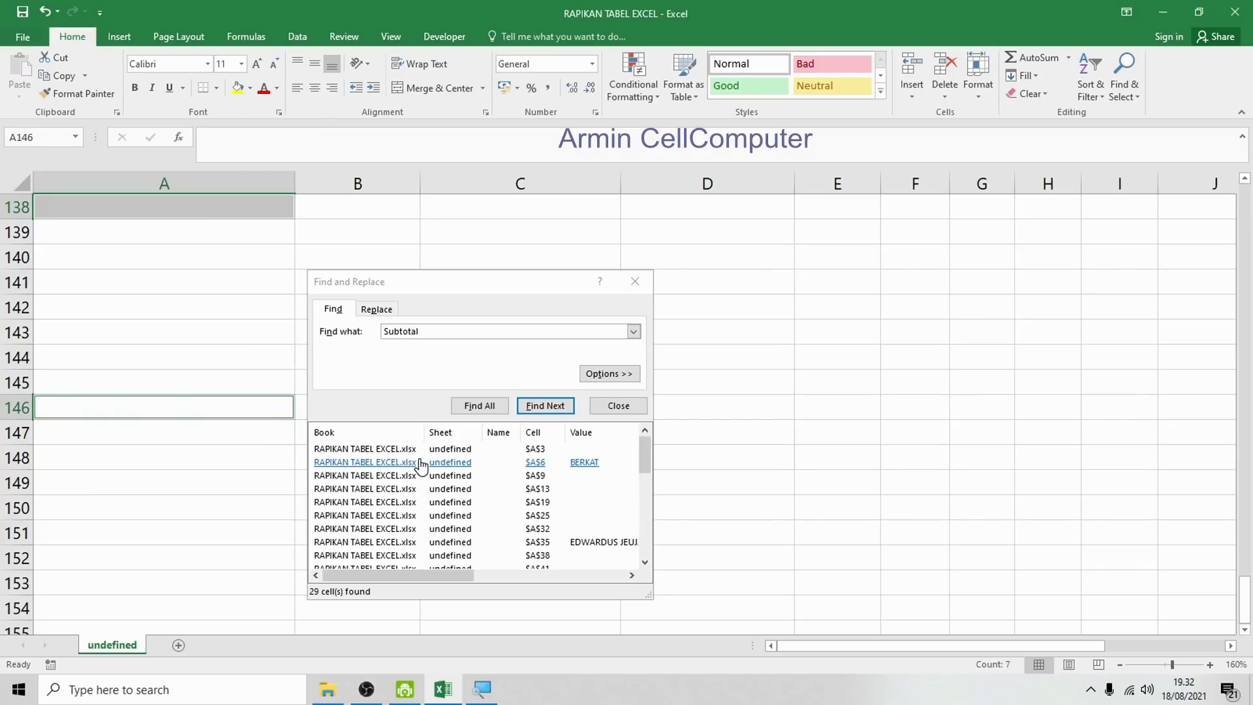
# Close Find and Replace and return to the top of the table.
pyautogui.click(631, 406)
pyautogui.scroll(7, 457, 418)
pyautogui.scroll(2, 252, 420)
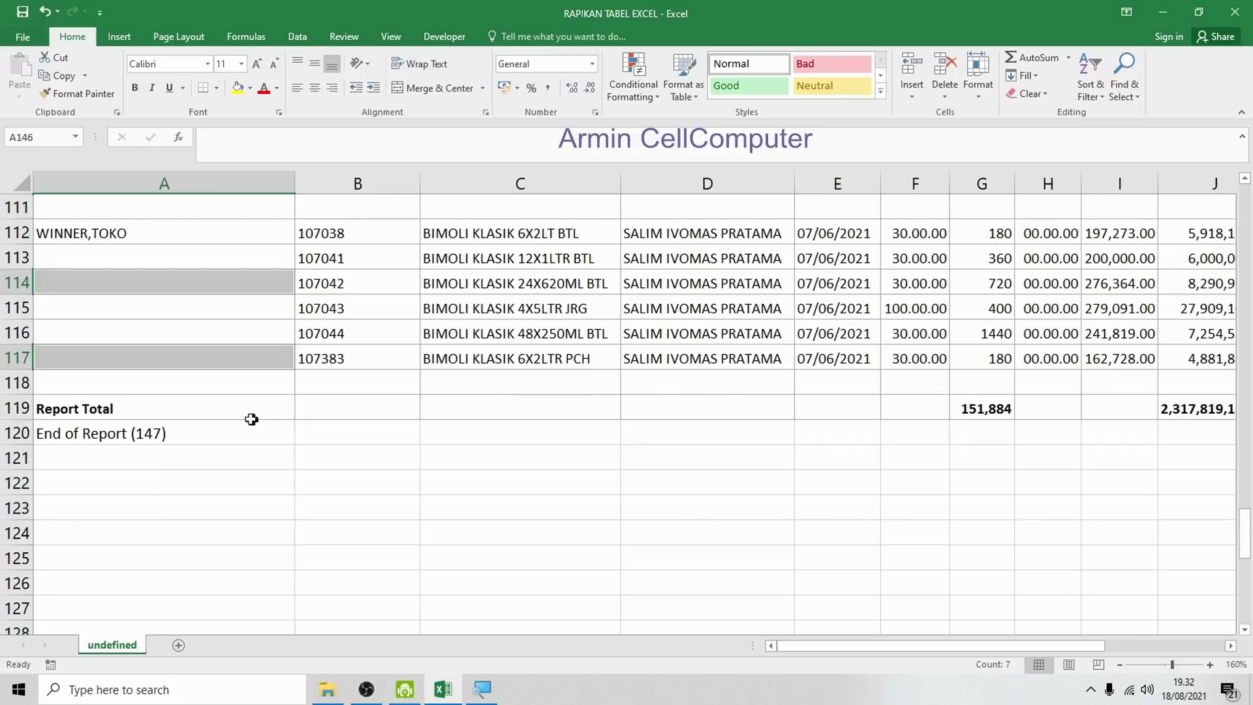
pyautogui.scroll(2, 189, 375)
pyautogui.scroll(7, 177, 359)
pyautogui.scroll(8, 168, 347)
pyautogui.scroll(10, 168, 347)
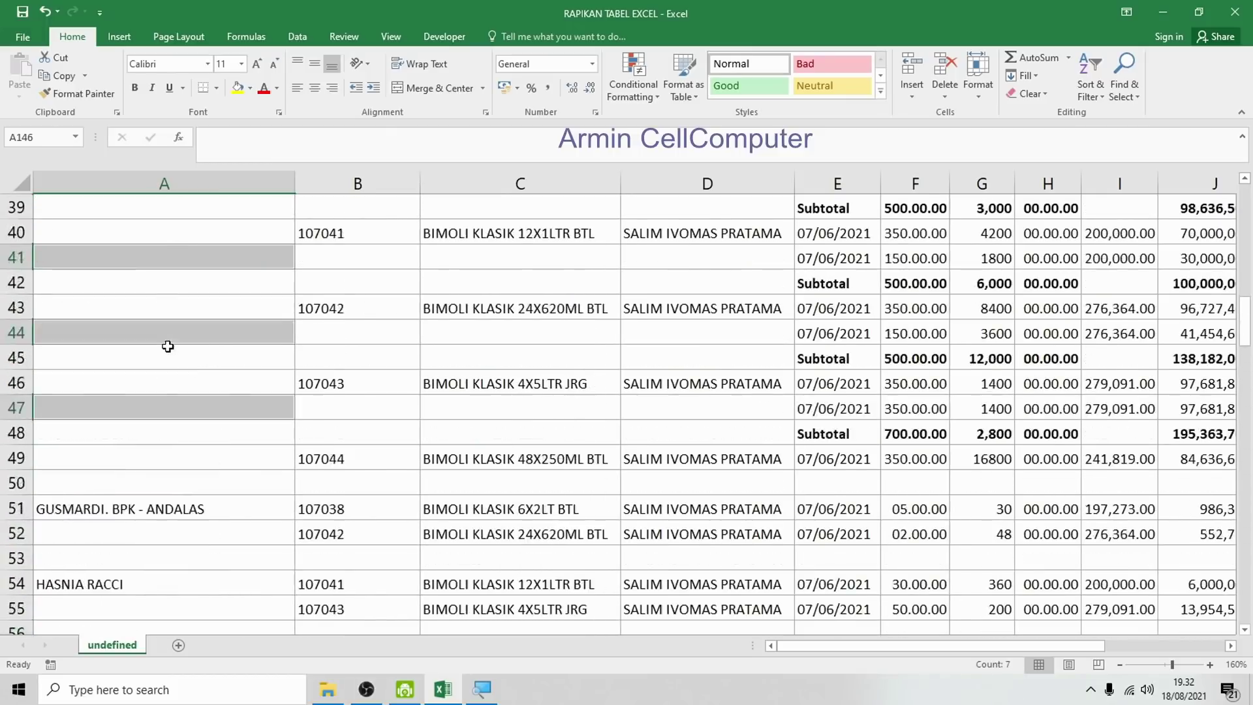
pyautogui.scroll(8, 167, 336)
pyautogui.scroll(2, 168, 333)
# Check the now-empty rows 3 and 5, then move down to the column E Subtotals.
pyautogui.click(135, 269)
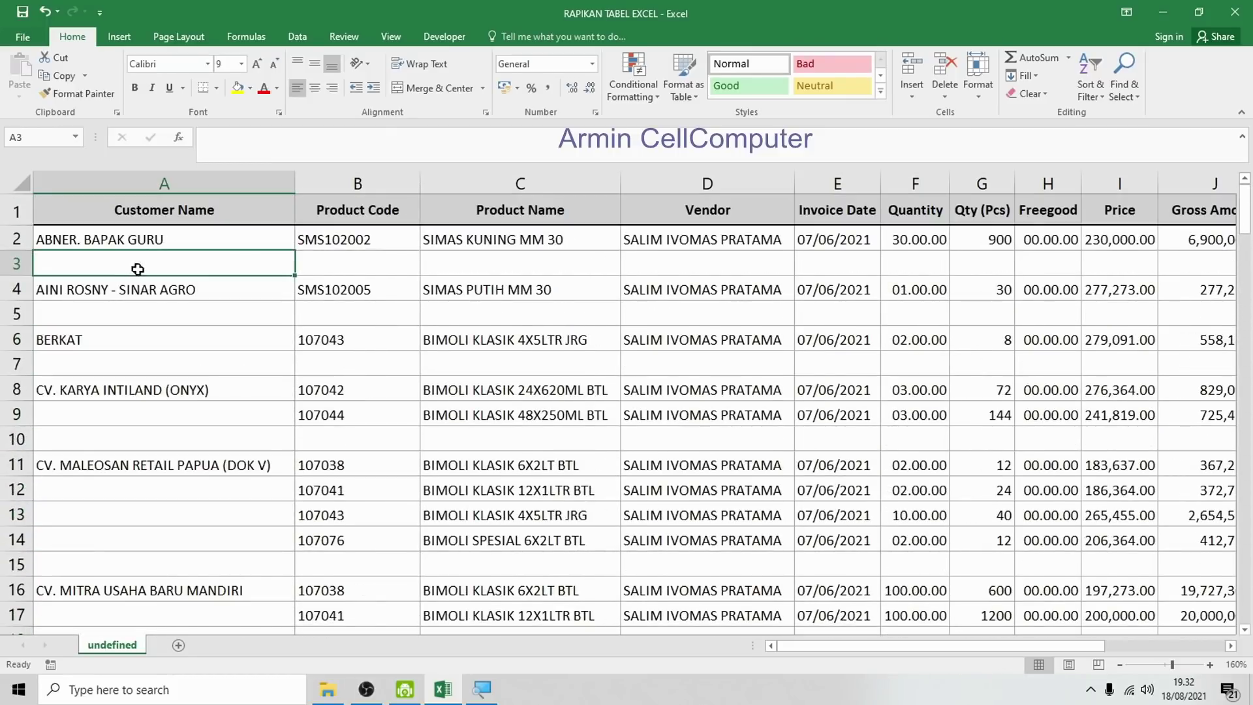
pyautogui.click(186, 305)
pyautogui.moveTo(139, 268); pyautogui.dragTo(1227, 269)
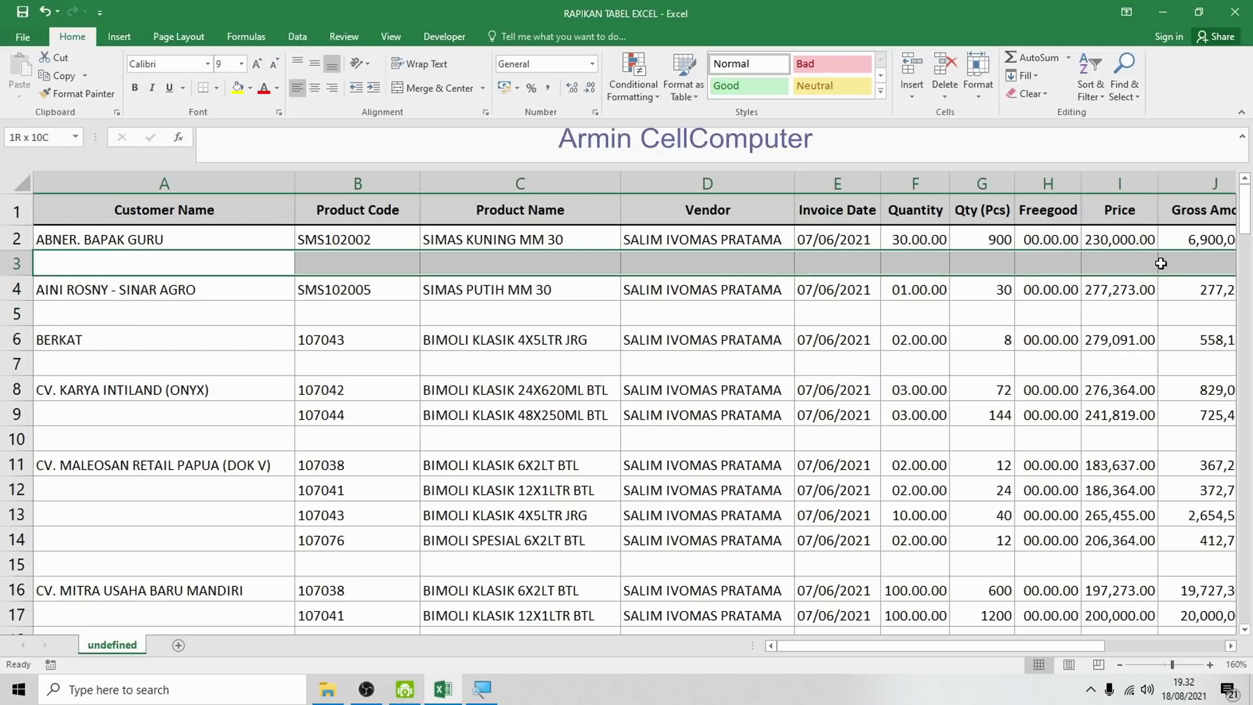
pyautogui.click(196, 316)
pyautogui.moveTo(128, 269); pyautogui.dragTo(1084, 268)
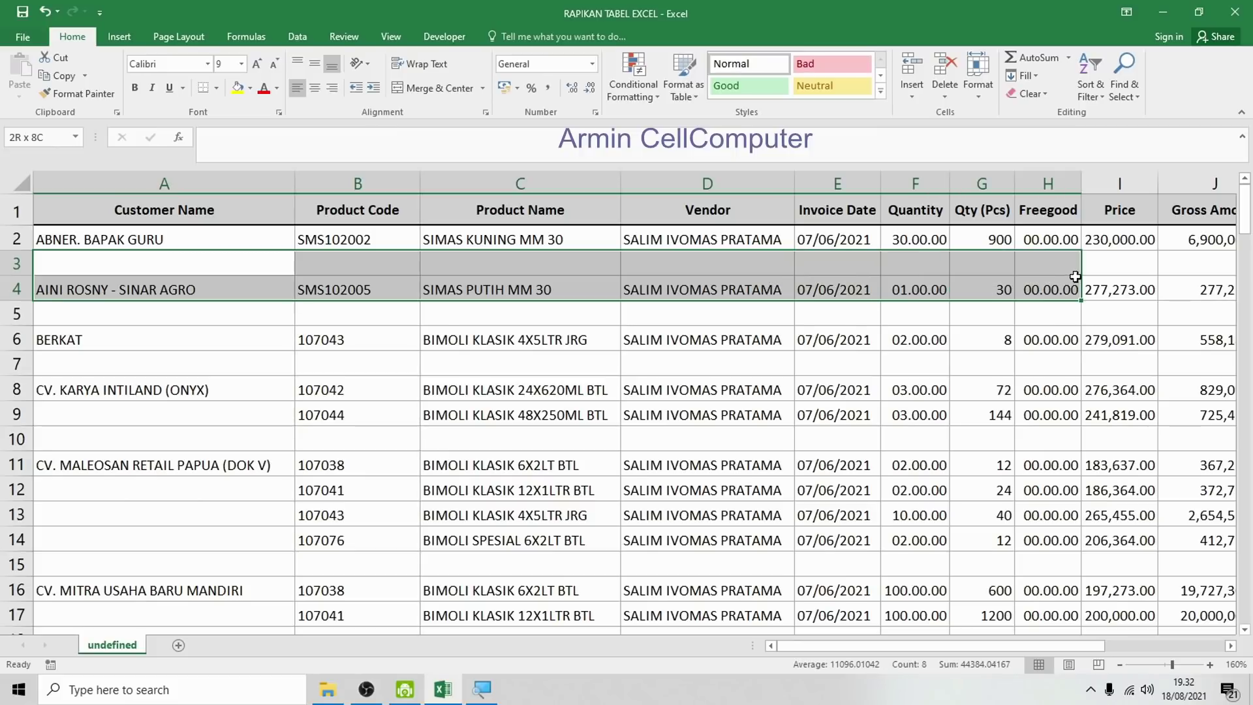
pyautogui.click(525, 432)
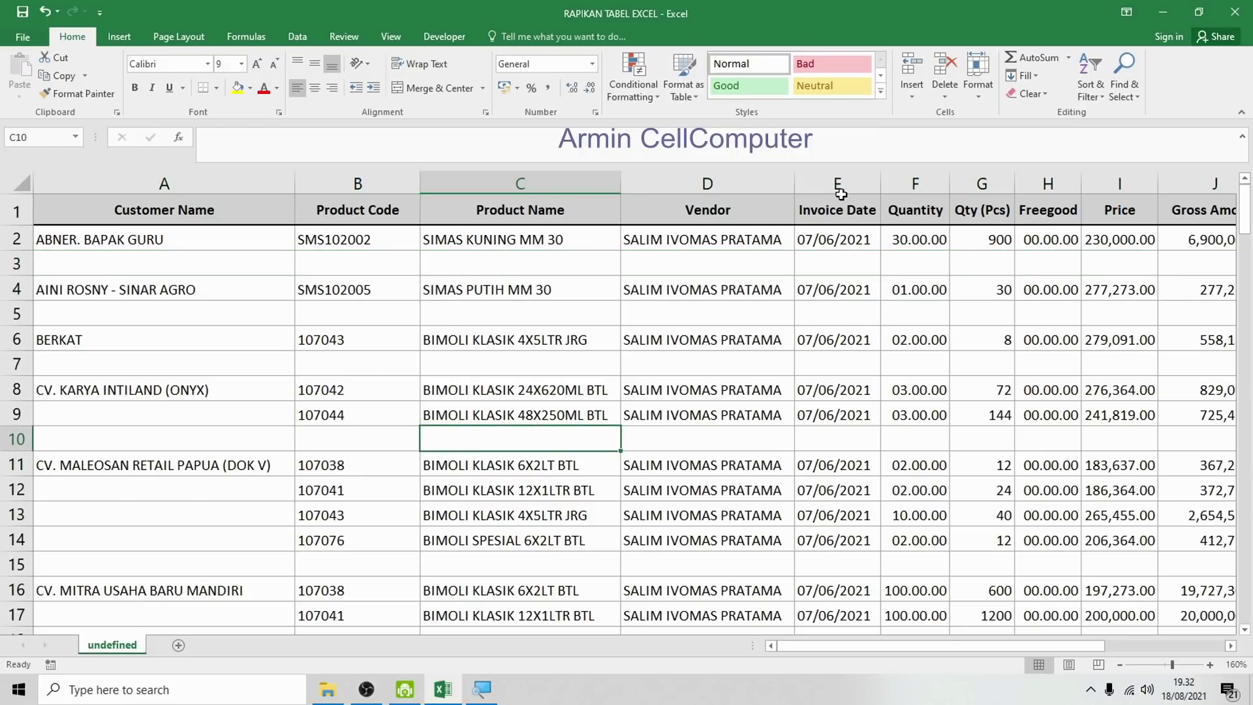
pyautogui.moveTo(1246, 212); pyautogui.dragTo(1250, 308)
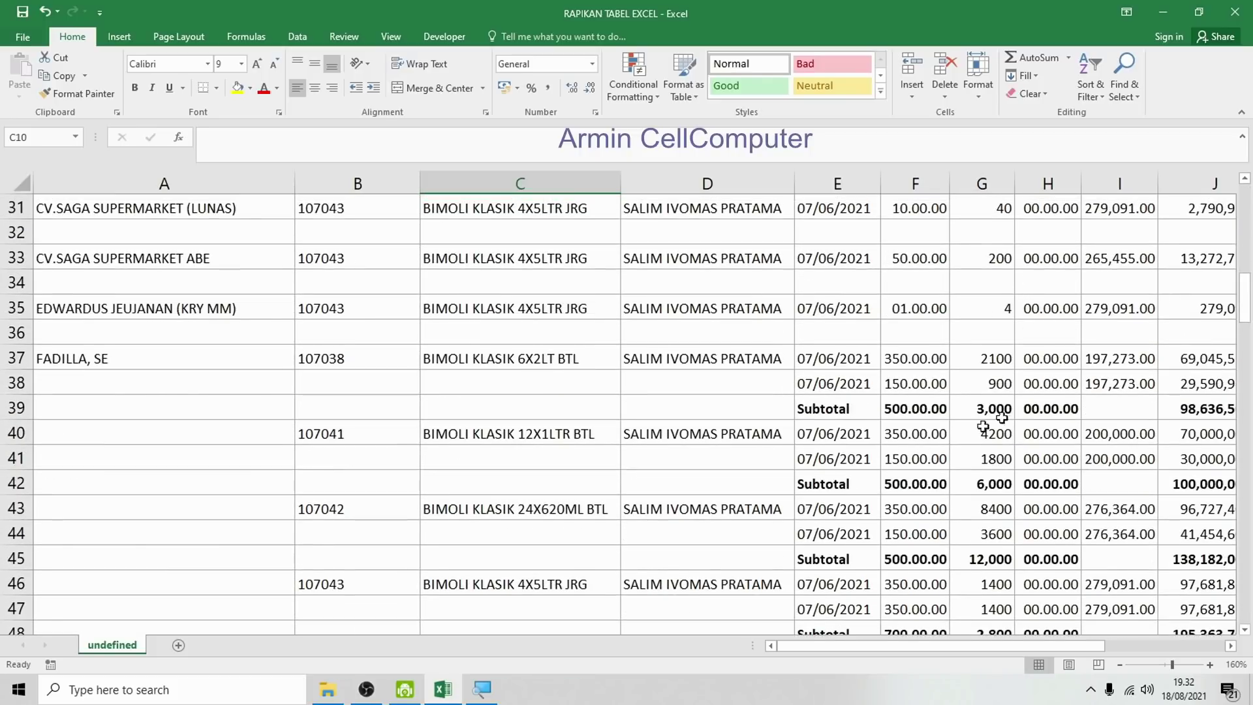
# Search the Invoice Date column for 'Subtotal', listing its 9 matching cells.
pyautogui.click(830, 491)
pyautogui.click(822, 412)
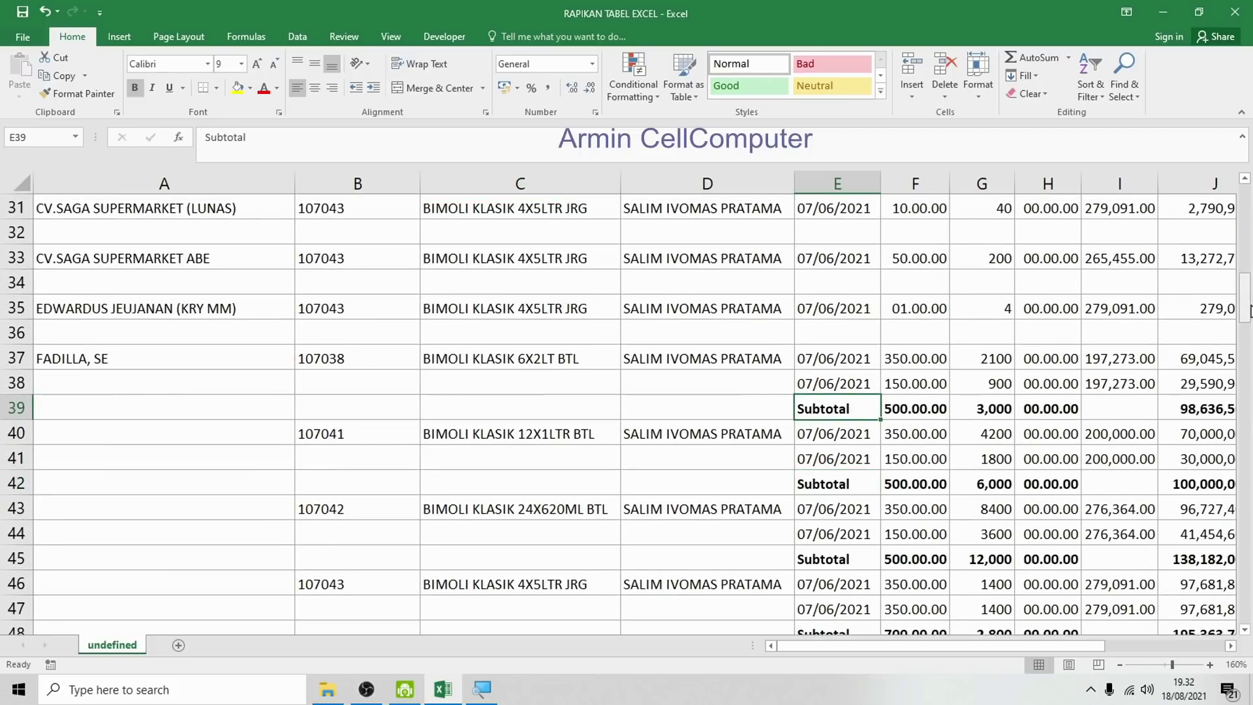
pyautogui.moveTo(1250, 310); pyautogui.dragTo(1251, 171)
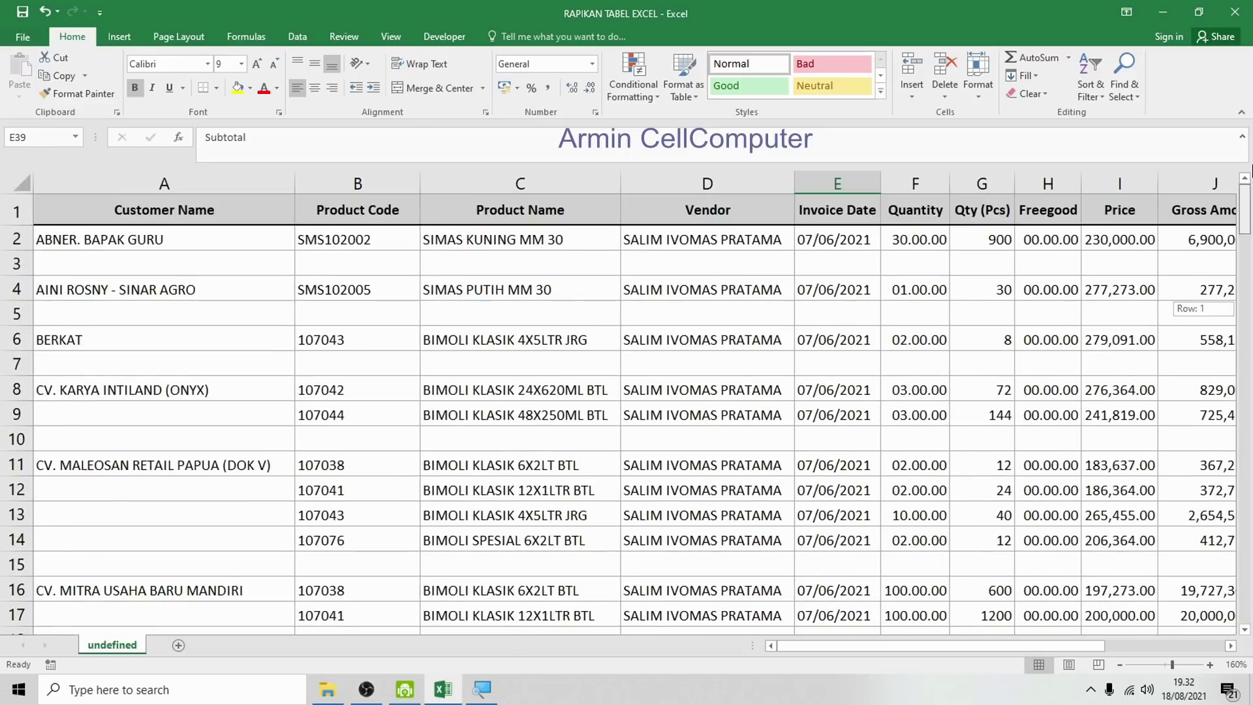
pyautogui.click(867, 180)
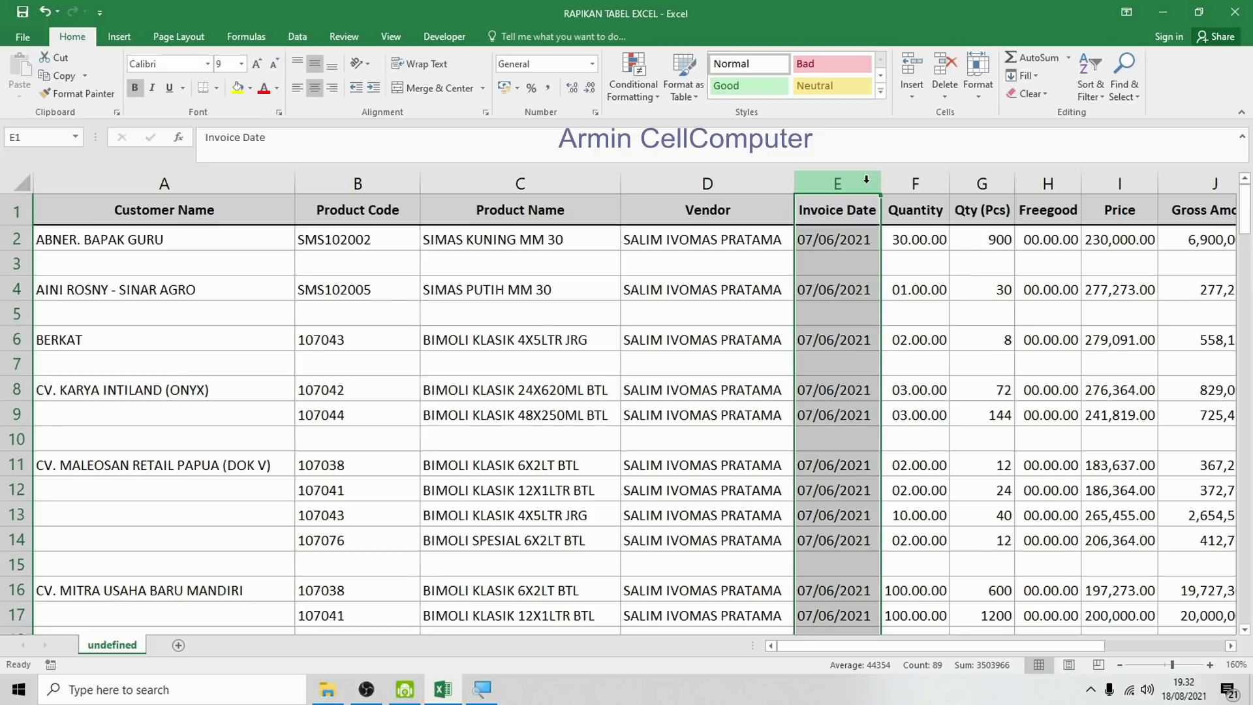
pyautogui.hotkey('ctrl', 'f')
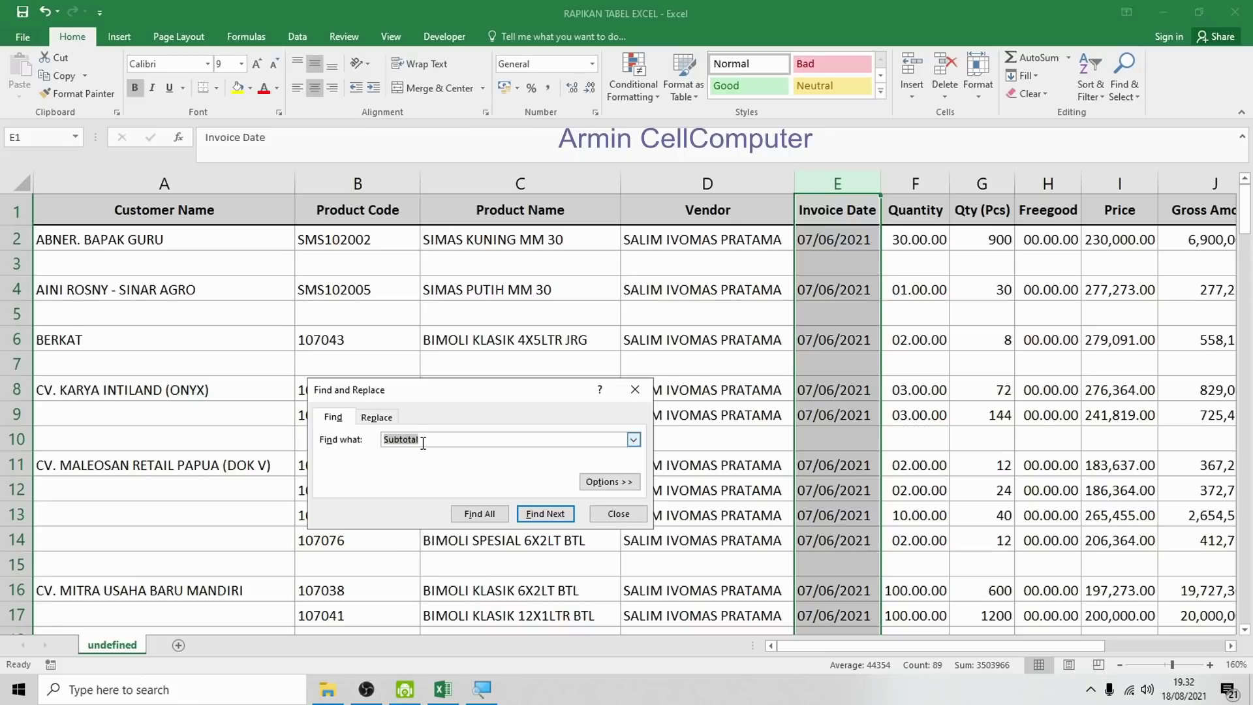
pyautogui.click(480, 514)
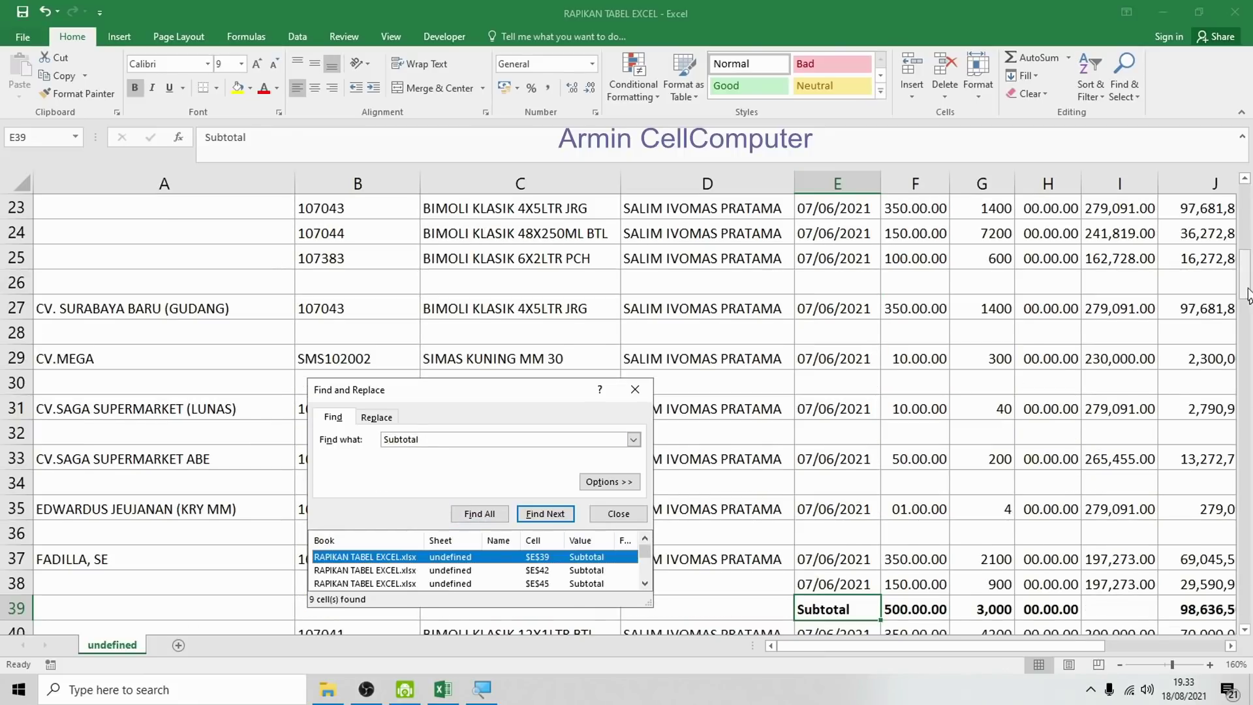
pyautogui.moveTo(1245, 278); pyautogui.dragTo(1247, 331)
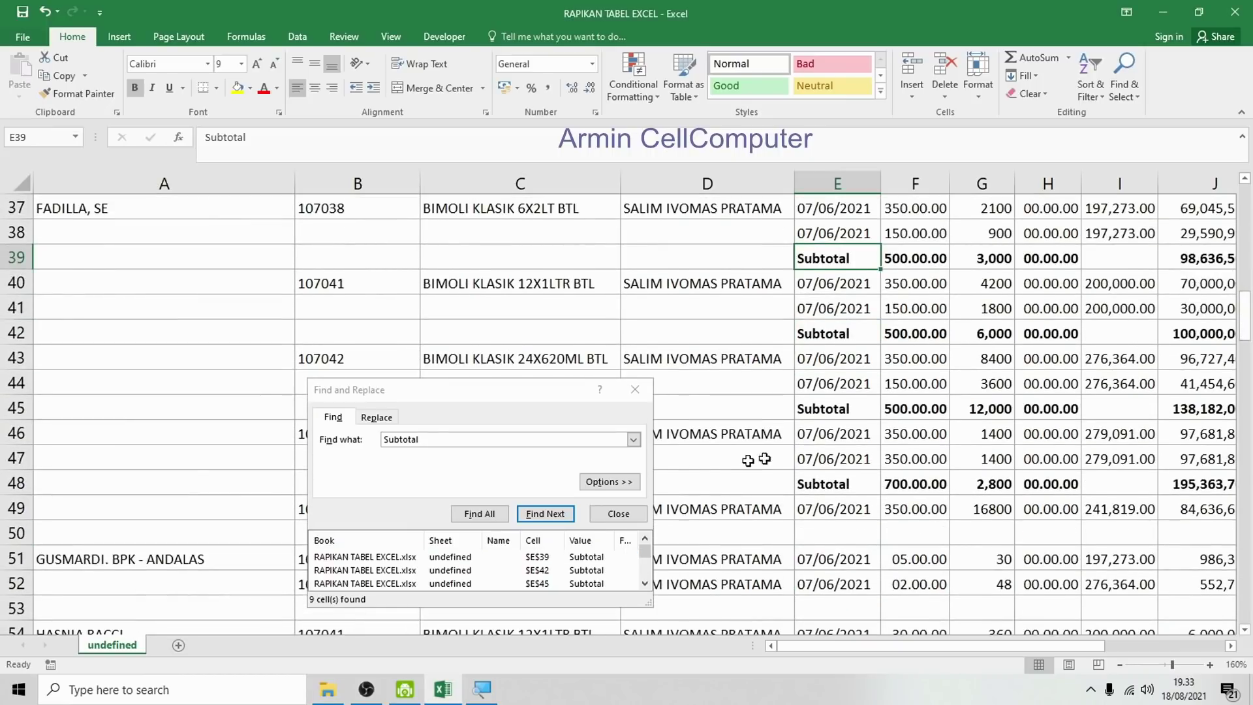
pyautogui.click(480, 514)
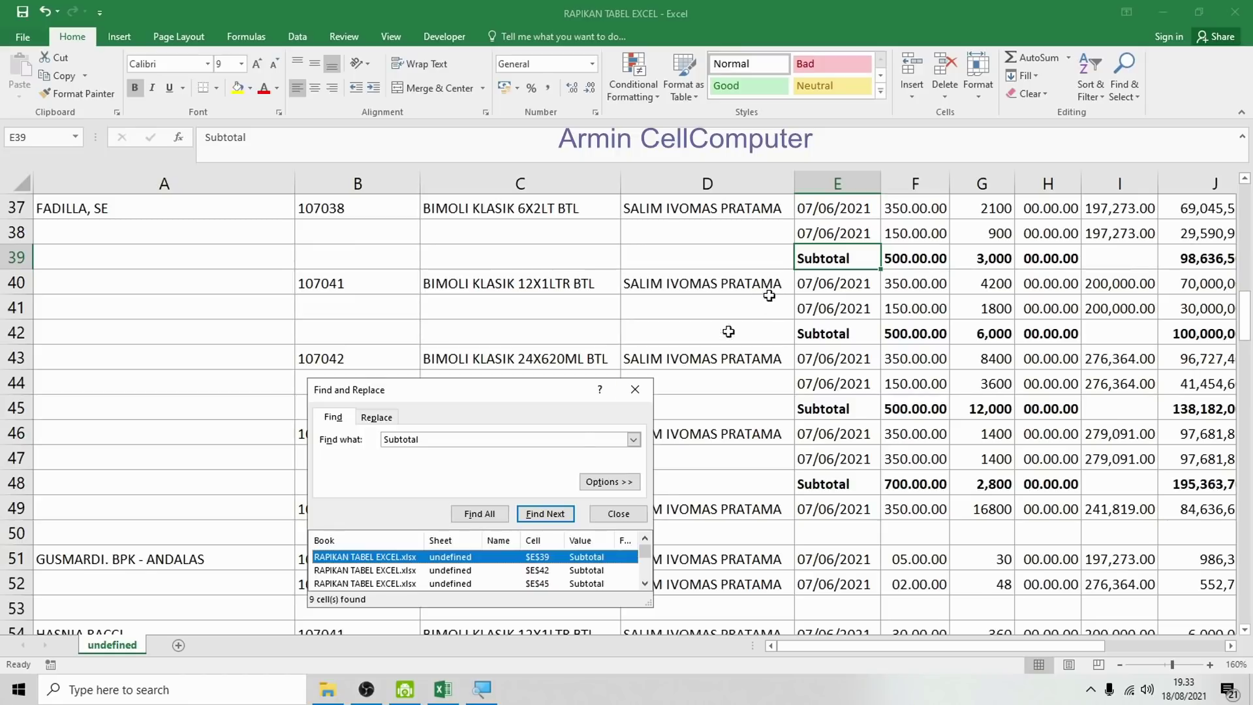
# Delete the entire rows of all nine found Subtotal cells, then close the search.
pyautogui.hotkey('ctrl', 'a')
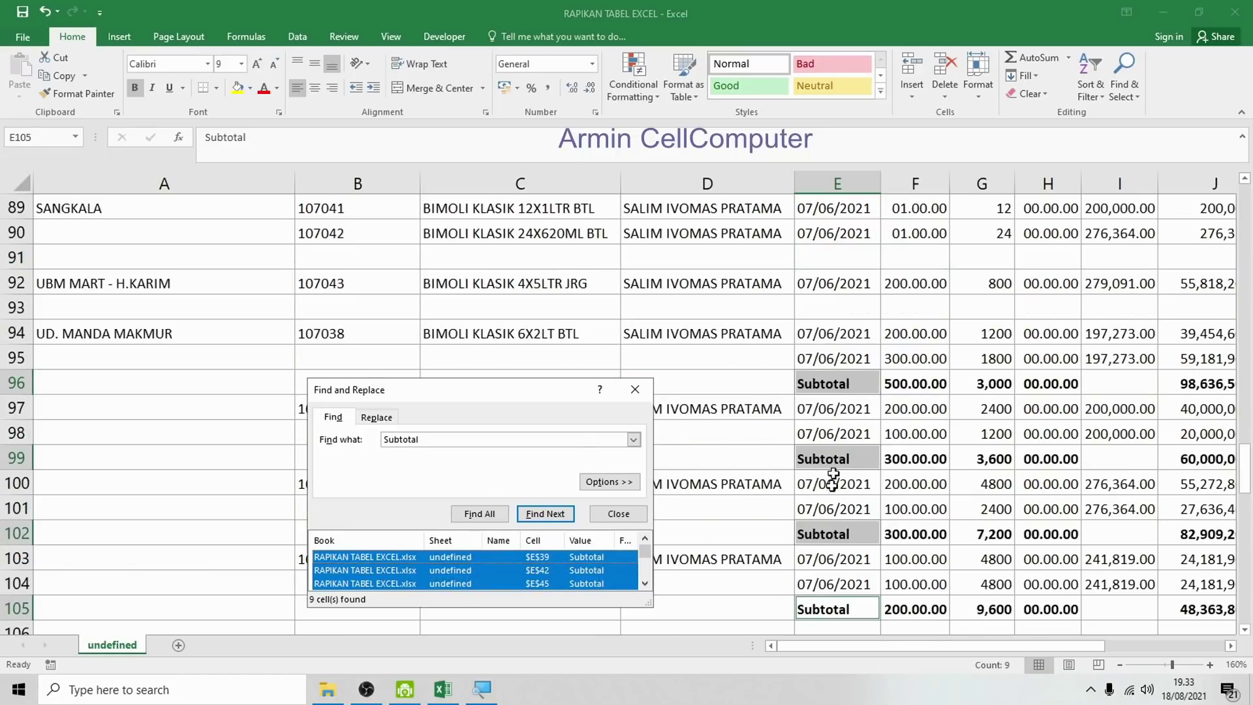
pyautogui.rightClick(805, 537)
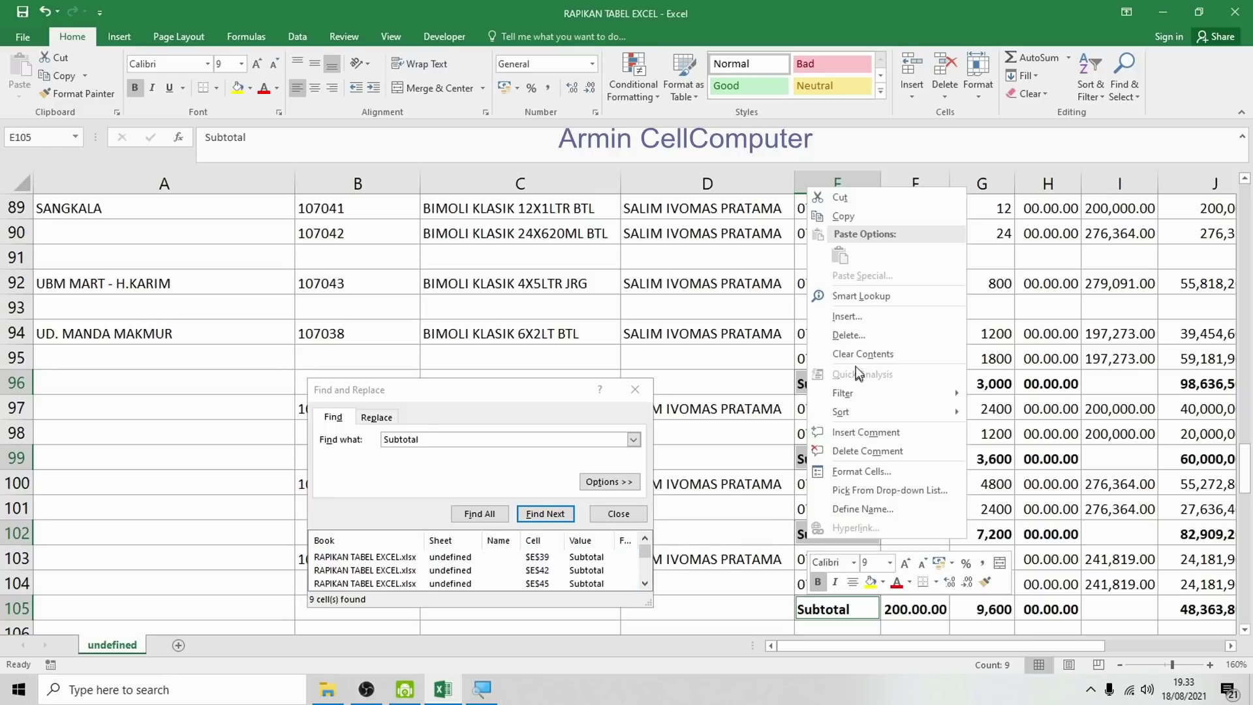
pyautogui.click(852, 342)
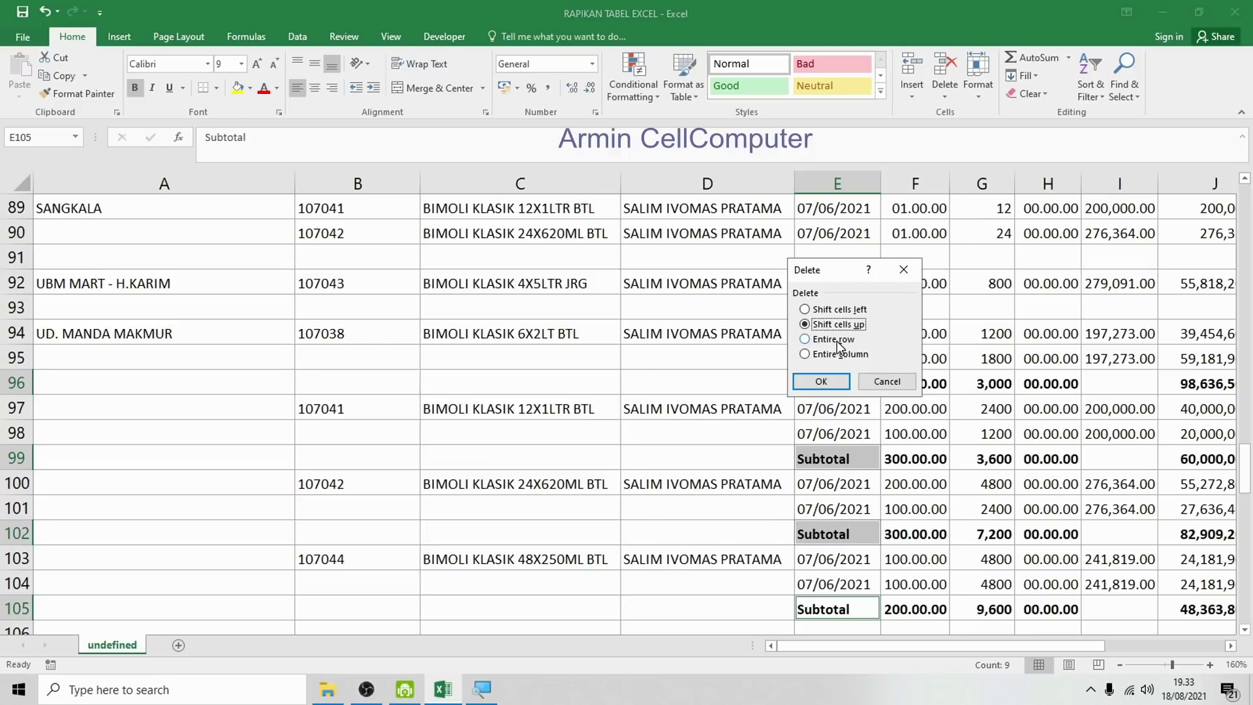
pyautogui.click(835, 340)
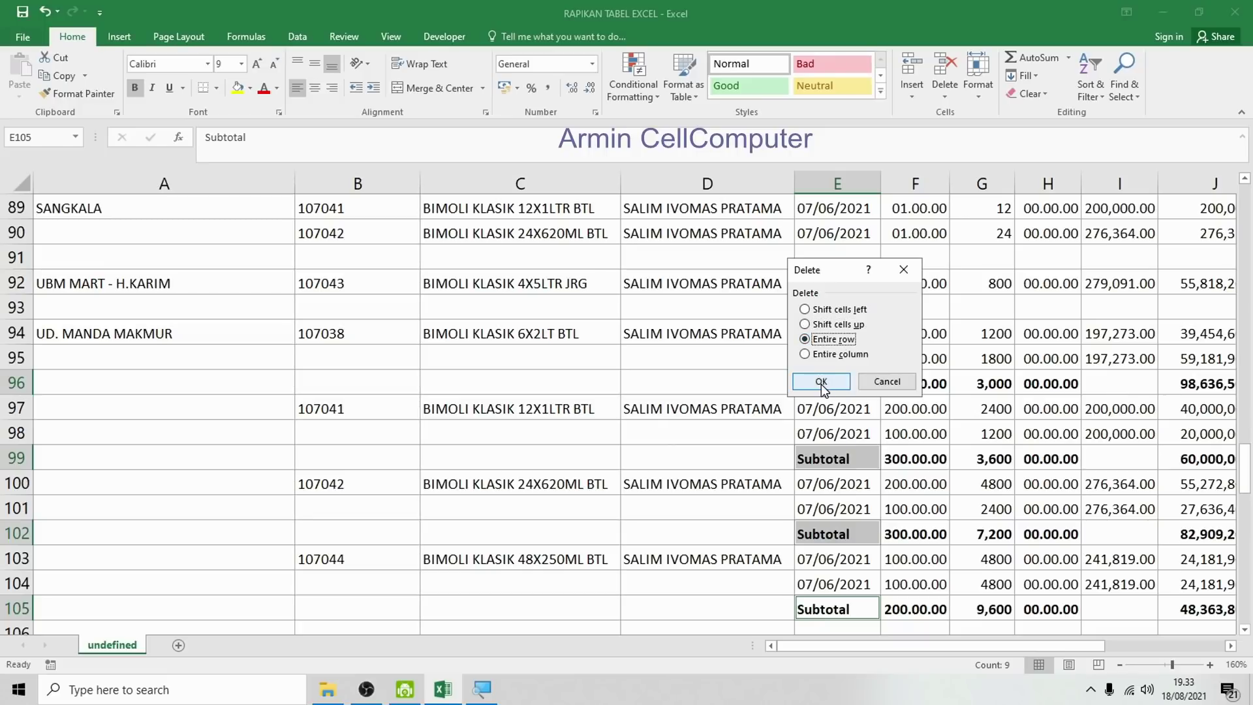
pyautogui.click(821, 382)
pyautogui.click(619, 516)
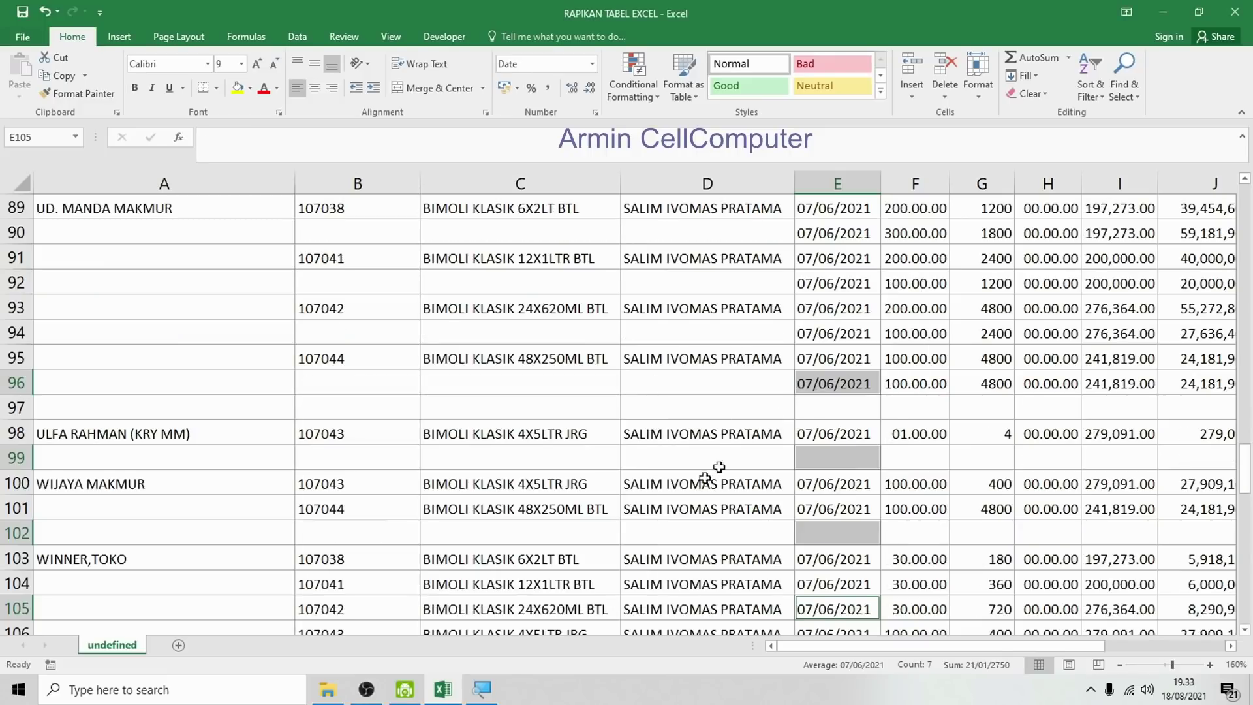
pyautogui.click(816, 405)
pyautogui.moveTo(1247, 480); pyautogui.dragTo(1245, 208)
pyautogui.click(113, 268)
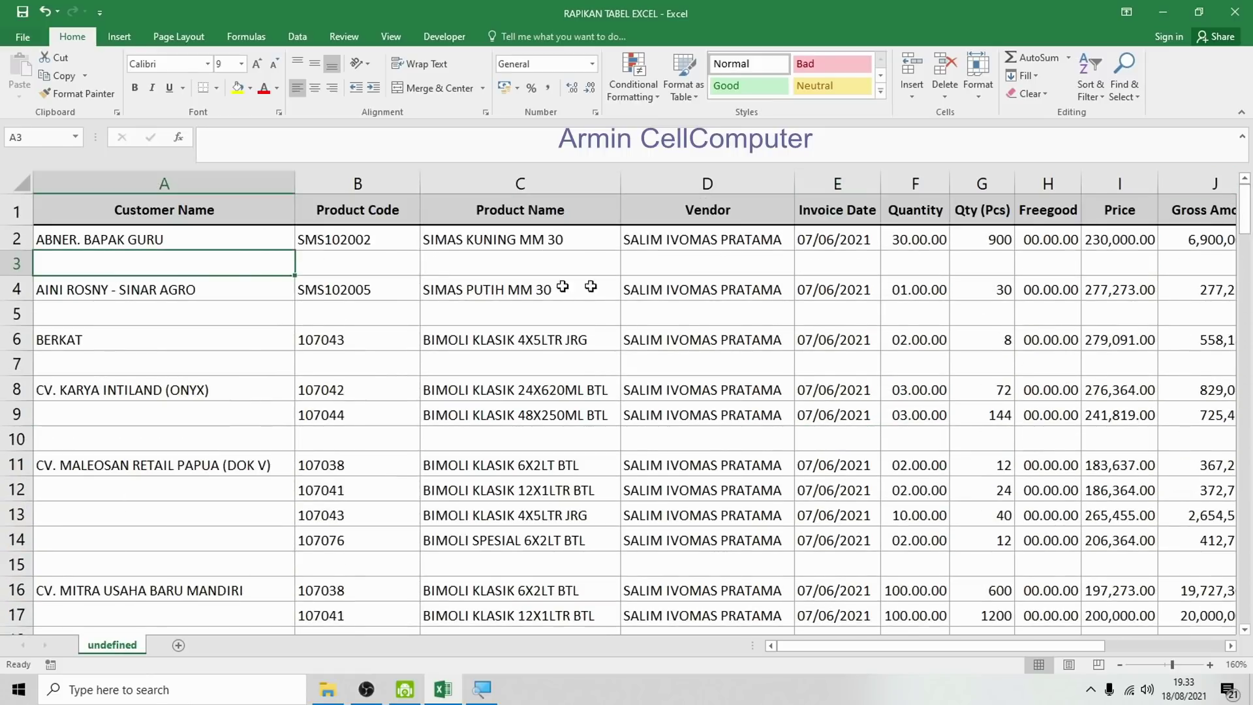
pyautogui.click(717, 276)
pyautogui.click(813, 275)
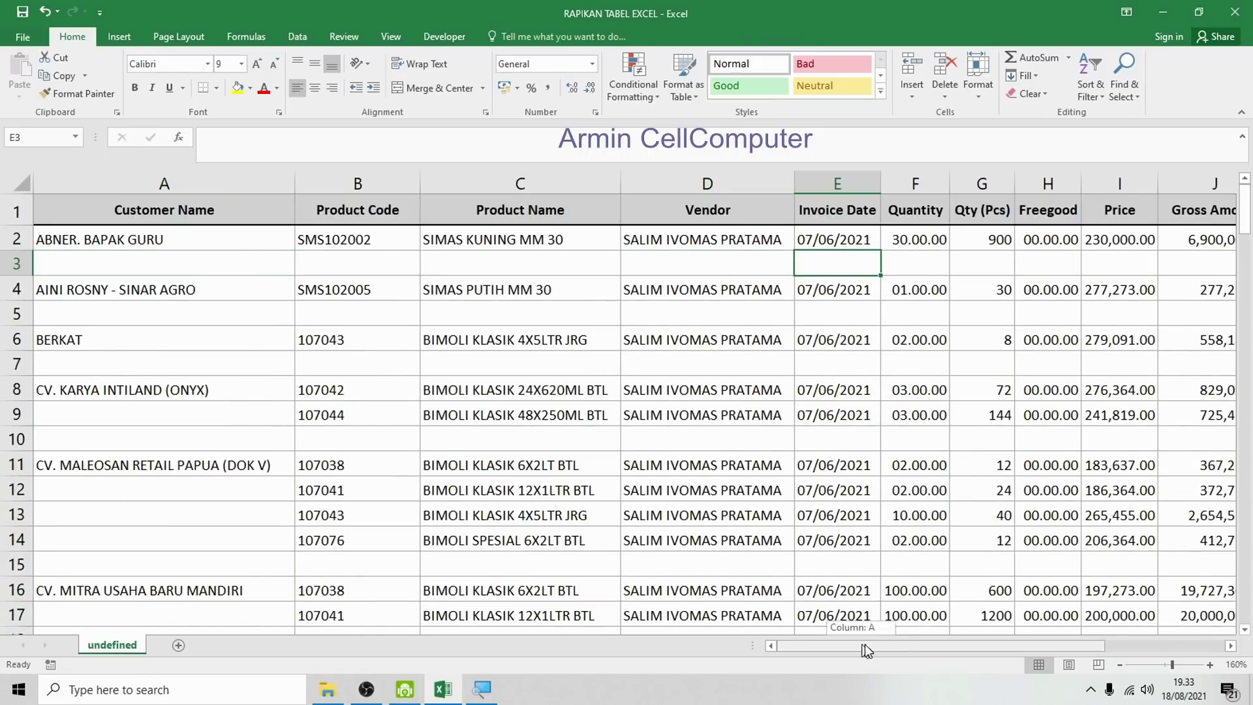
pyautogui.moveTo(864, 644); pyautogui.dragTo(985, 644)
pyautogui.click(1097, 257)
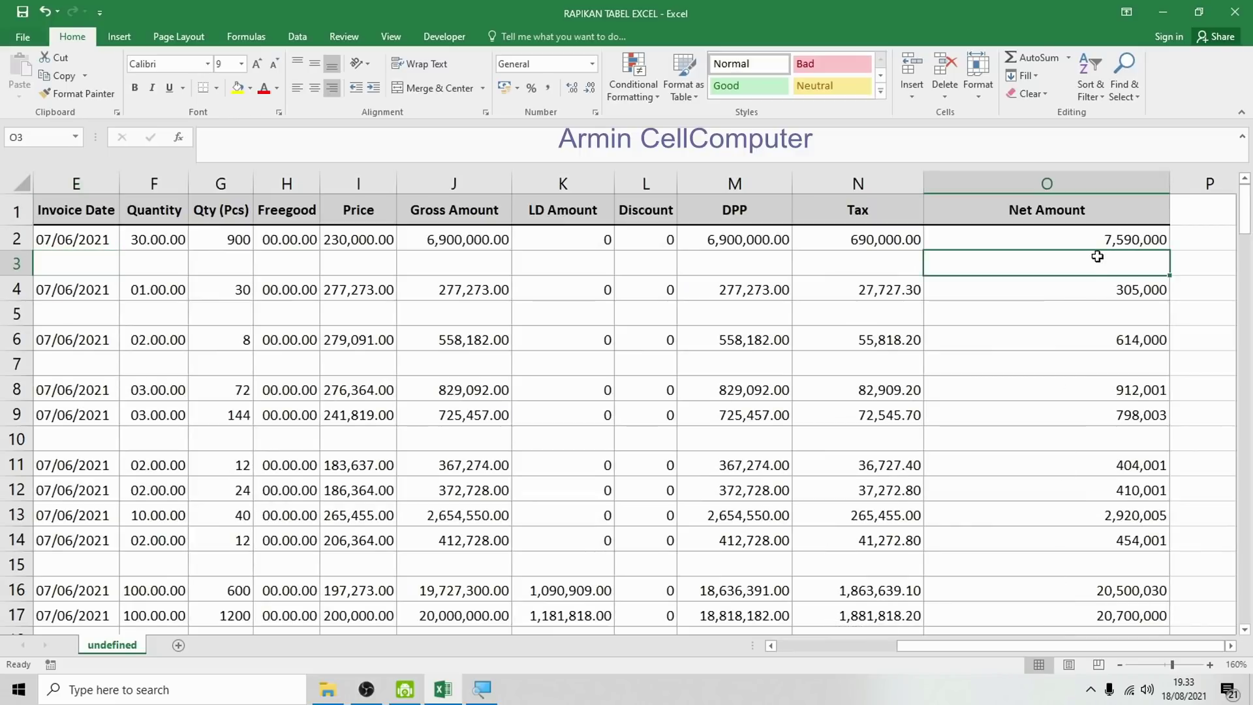
pyautogui.click(1095, 335)
pyautogui.click(1100, 263)
pyautogui.moveTo(1100, 262); pyautogui.dragTo(1099, 372)
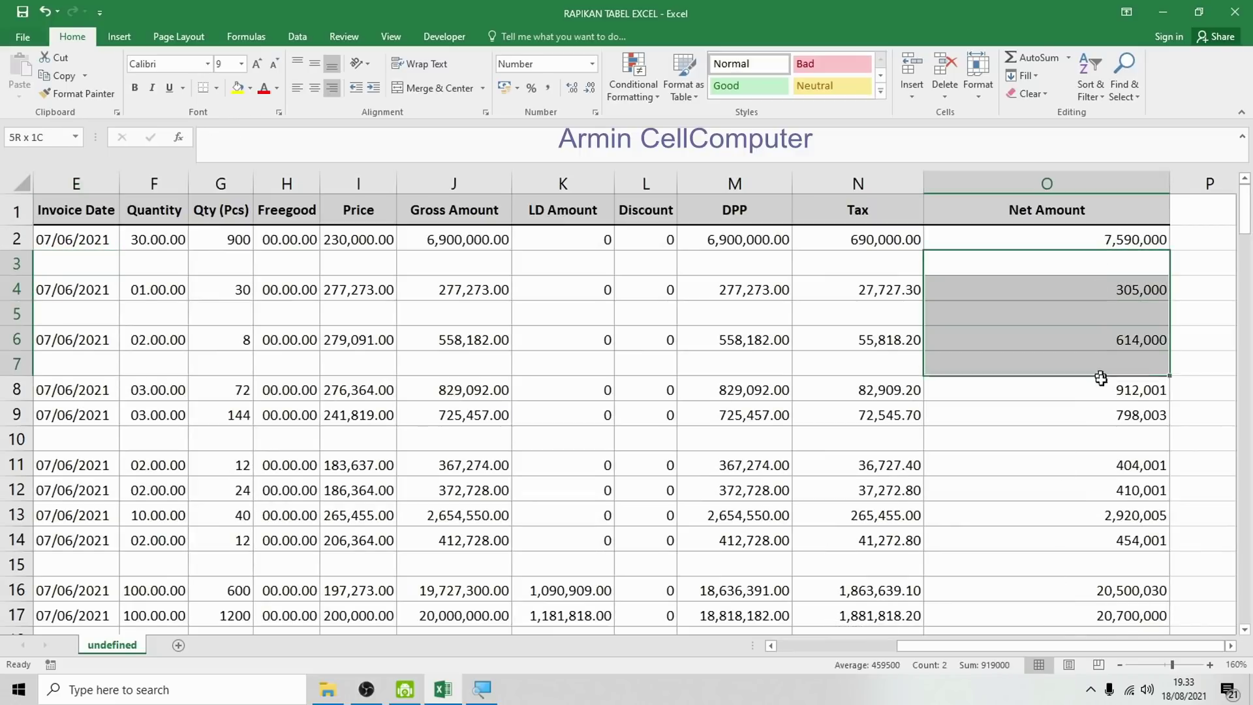
pyautogui.moveTo(1124, 243); pyautogui.dragTo(1130, 328)
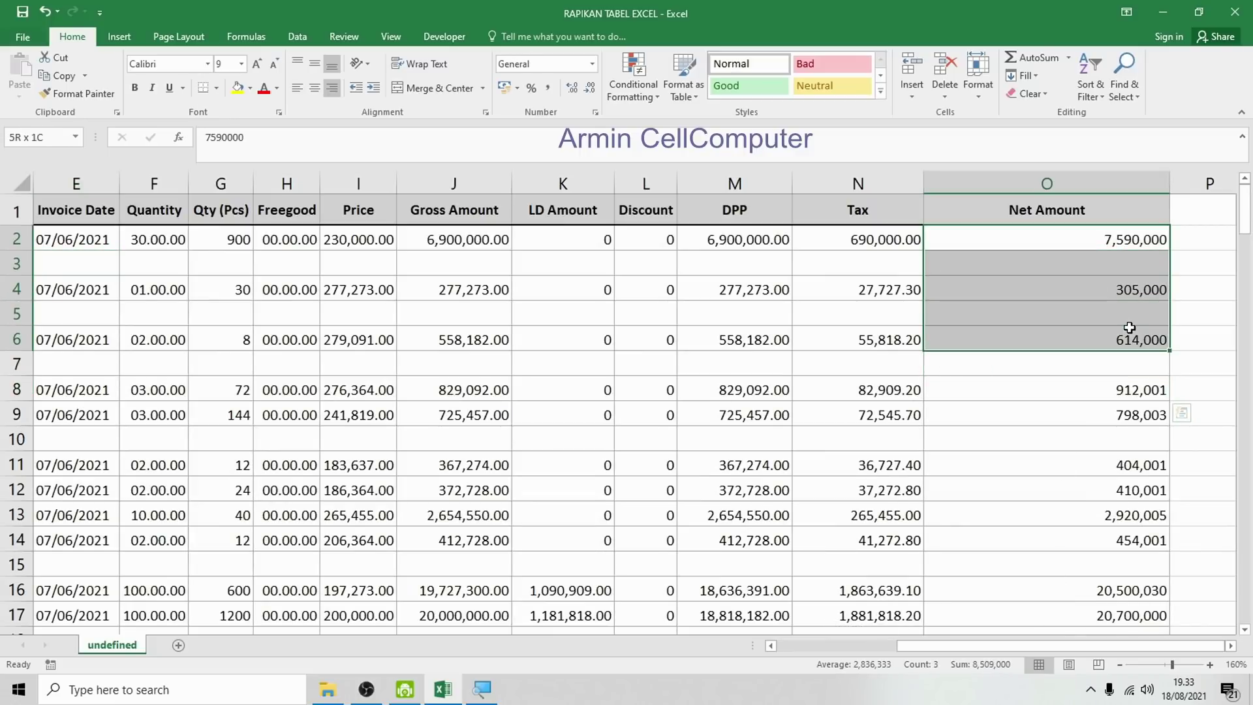
pyautogui.click(1144, 369)
pyautogui.write('=')
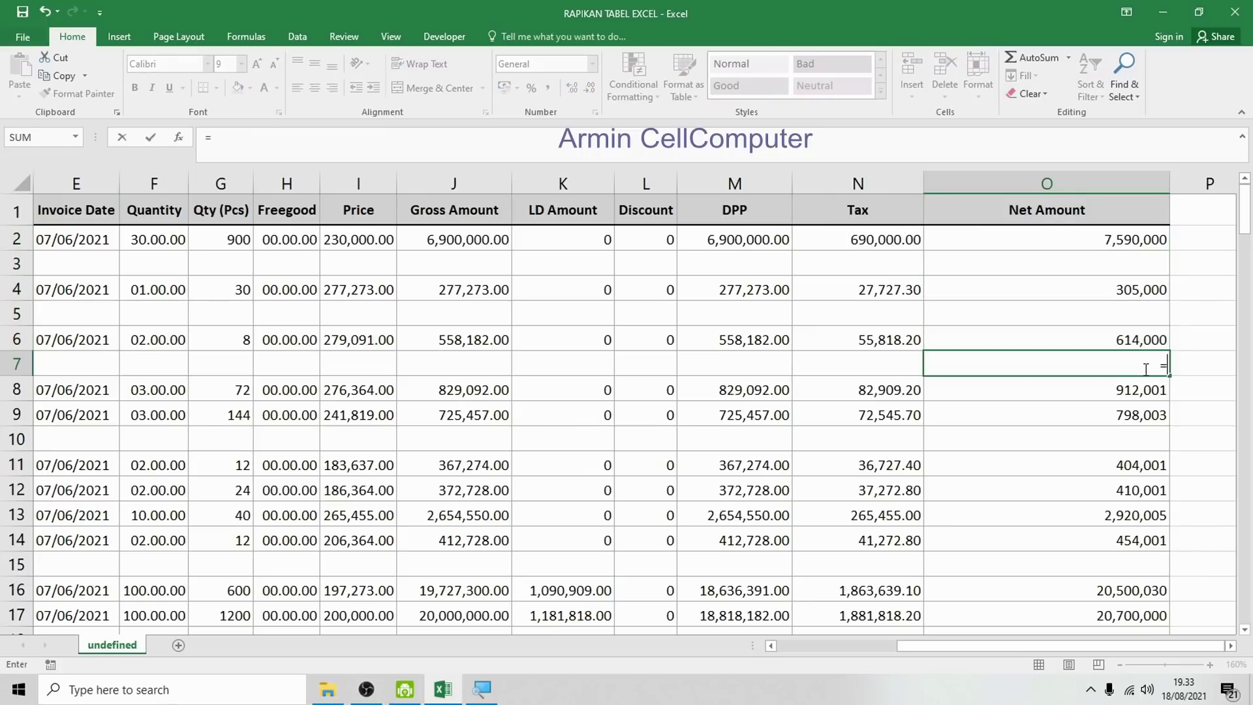
pyautogui.write('sum(')
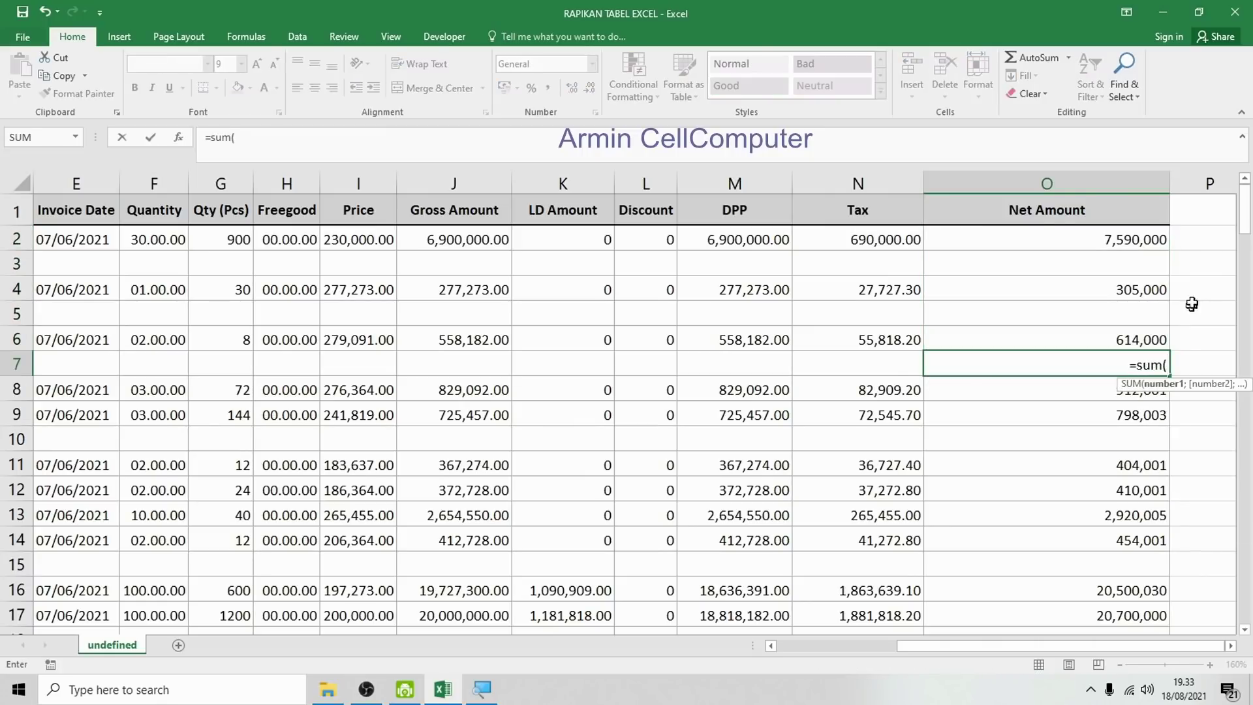
pyautogui.moveTo(1144, 339); pyautogui.dragTo(1129, 239)
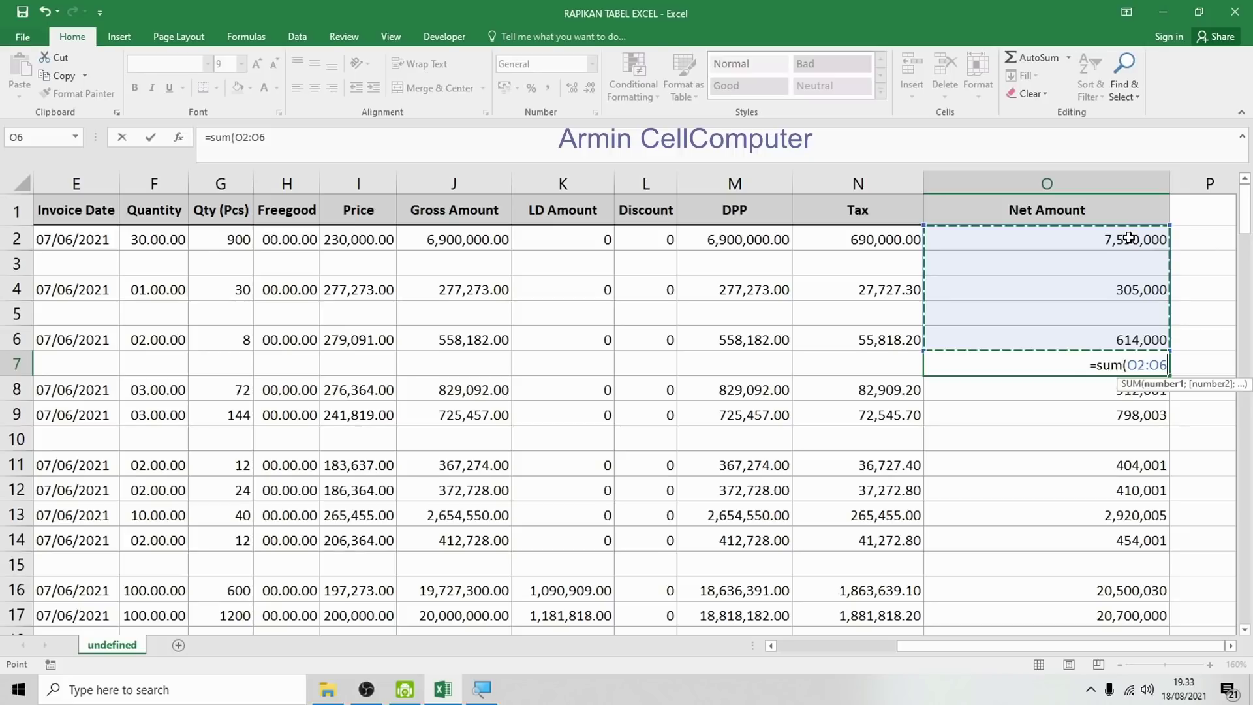
pyautogui.write(')')
pyautogui.press('Return')
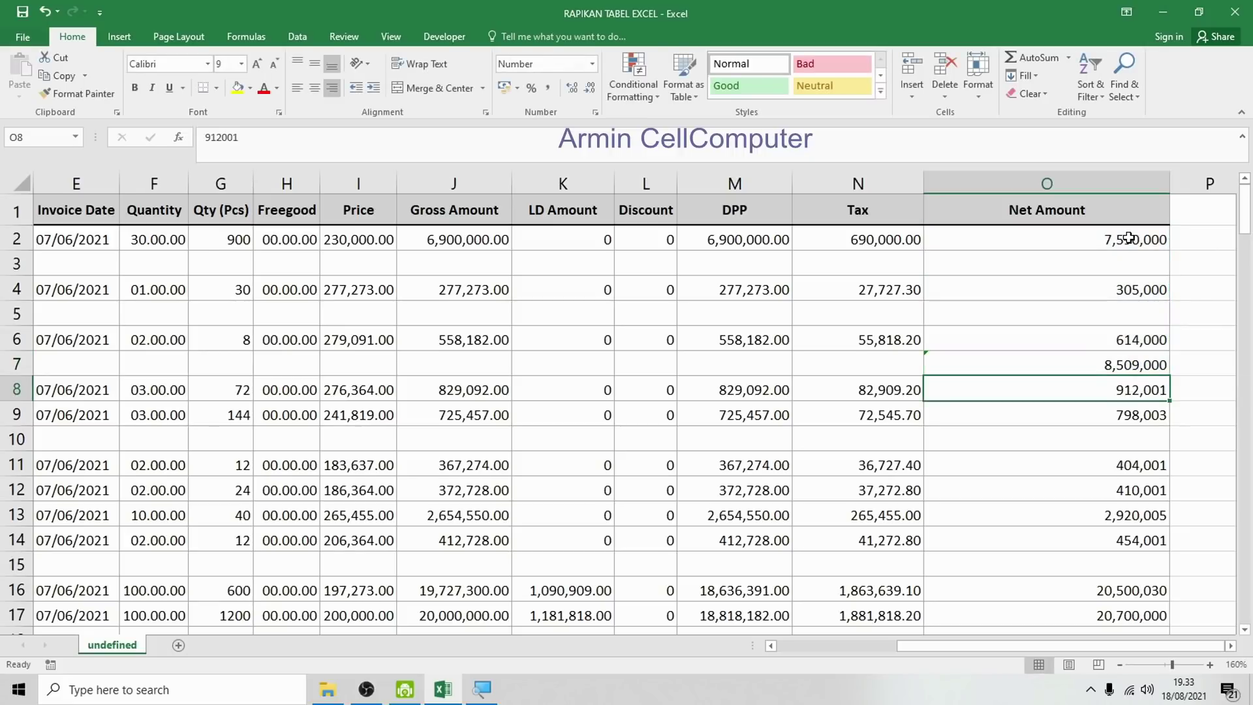
pyautogui.click(1102, 357)
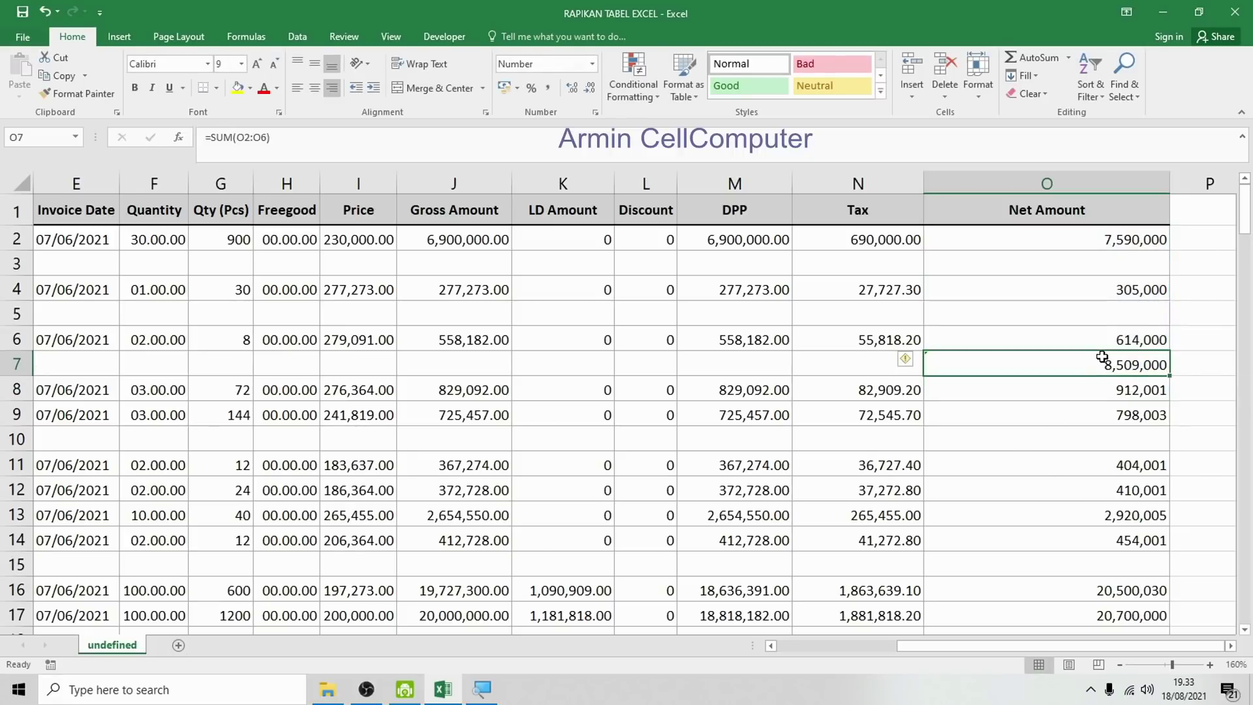
pyautogui.press('Delete')
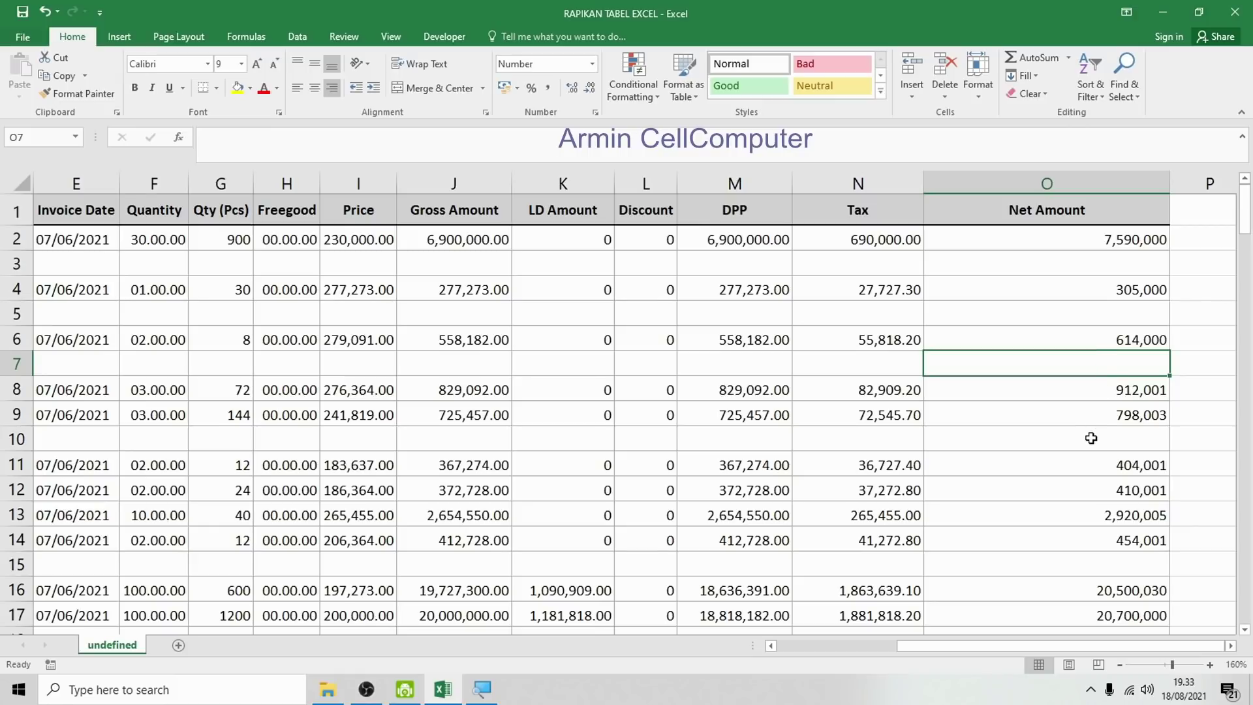
pyautogui.click(1092, 438)
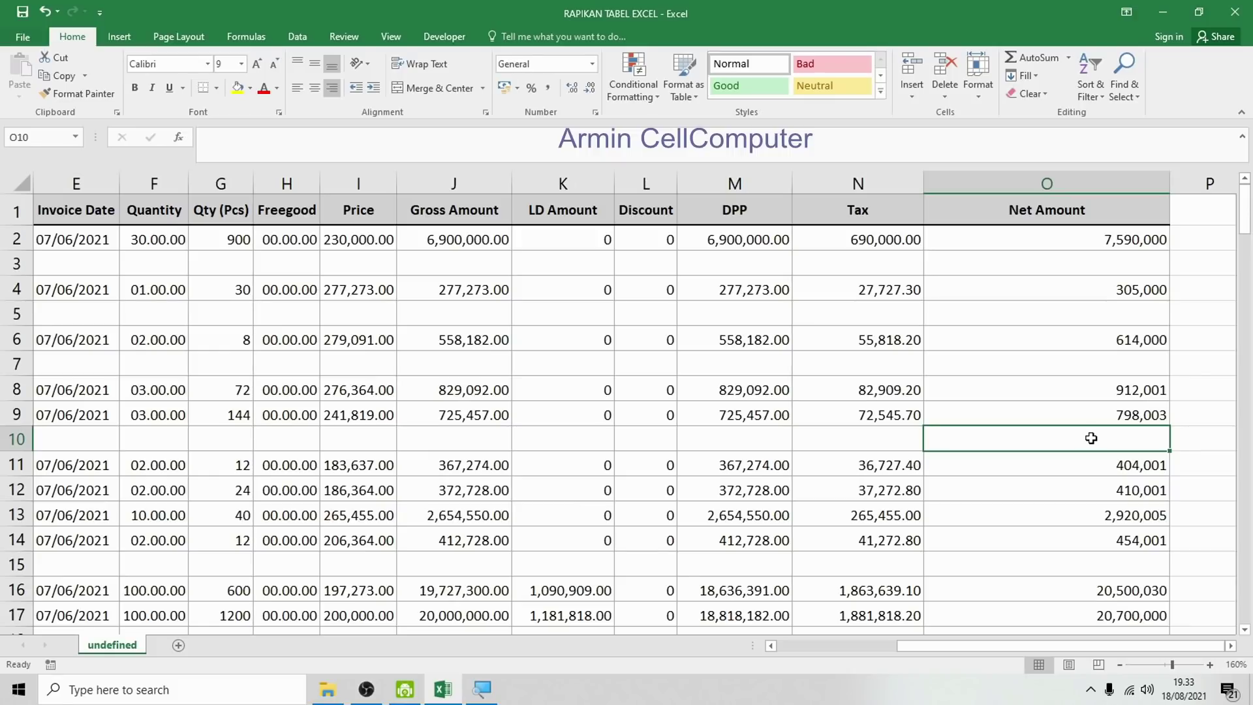
pyautogui.click(1118, 364)
pyautogui.click(1121, 316)
pyautogui.click(1122, 266)
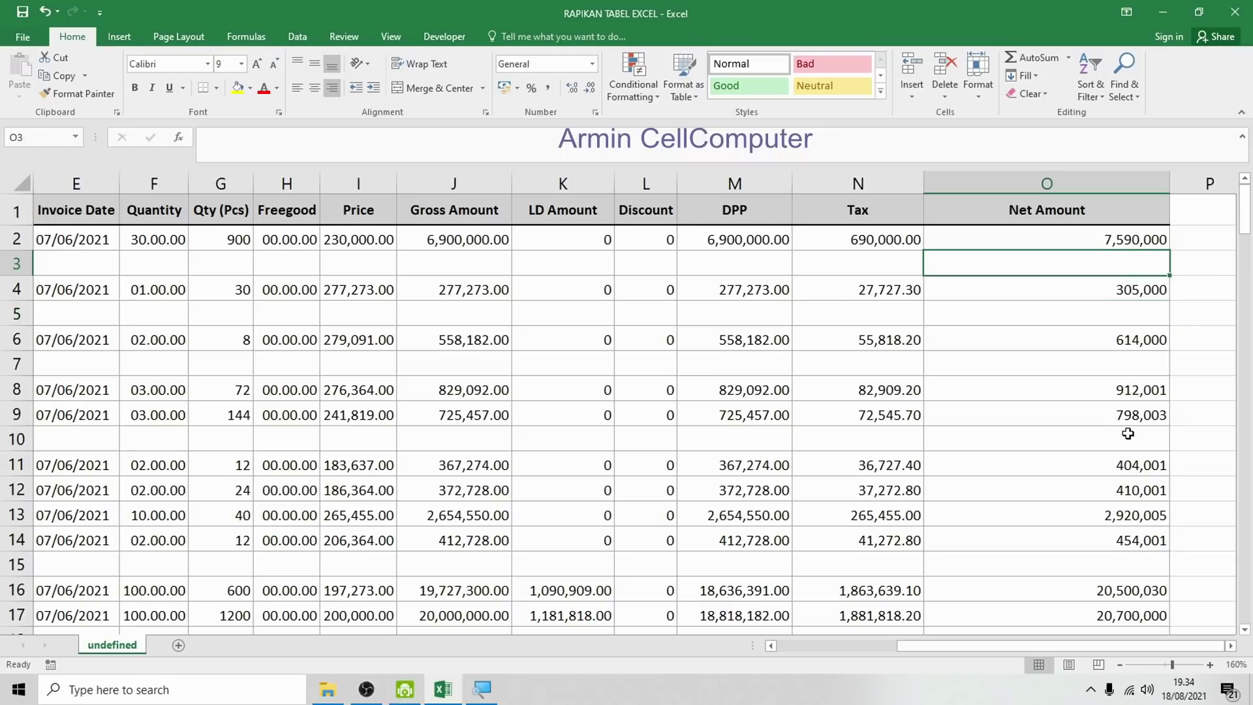
pyautogui.click(1128, 433)
pyautogui.click(1126, 391)
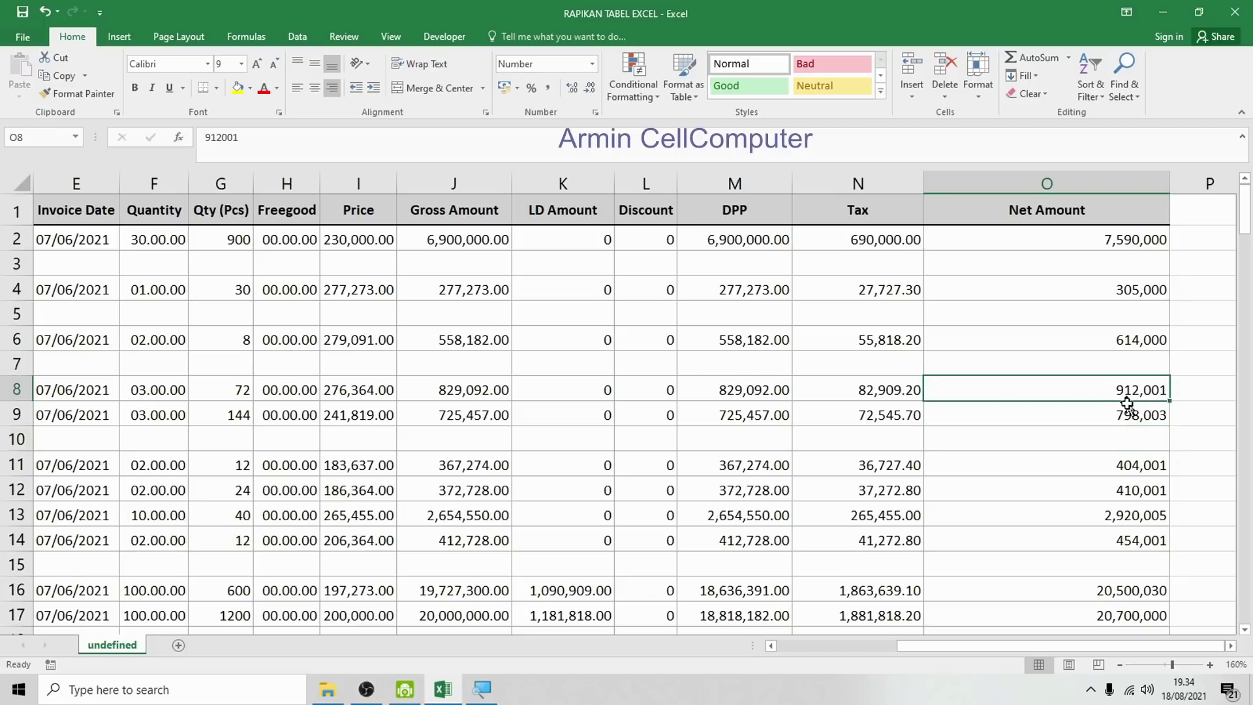
pyautogui.click(1128, 414)
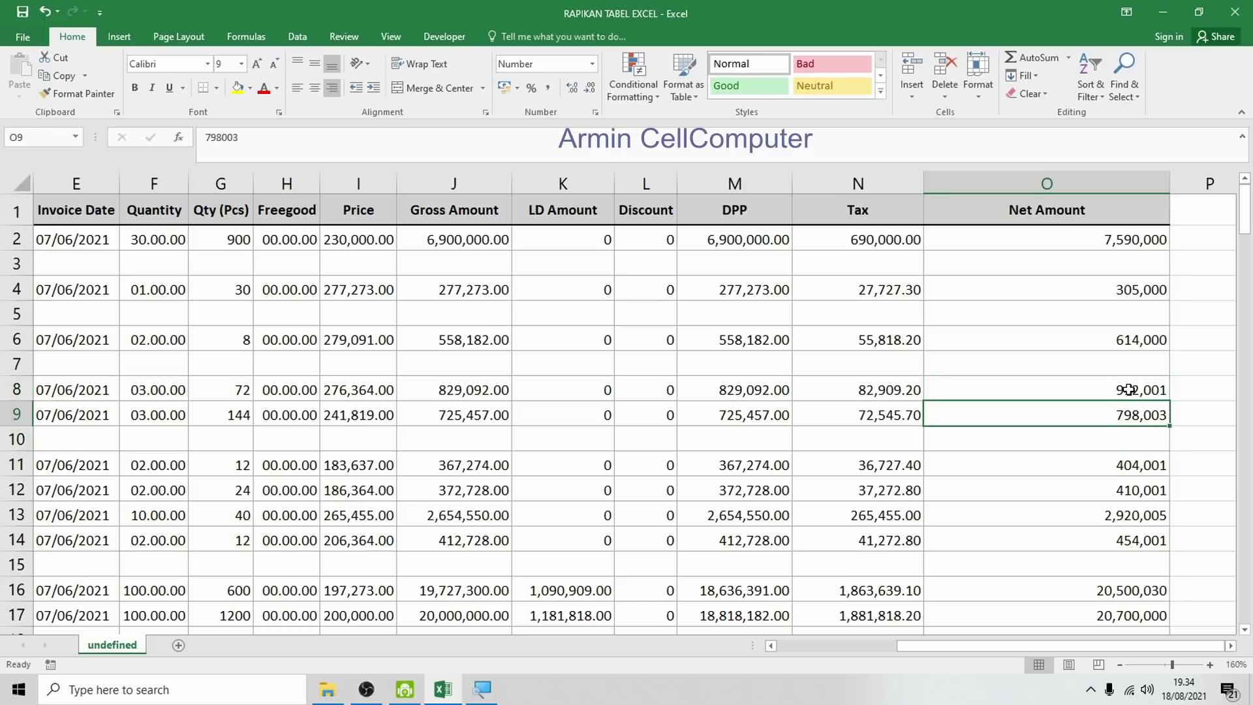
pyautogui.click(1129, 390)
pyautogui.click(1129, 363)
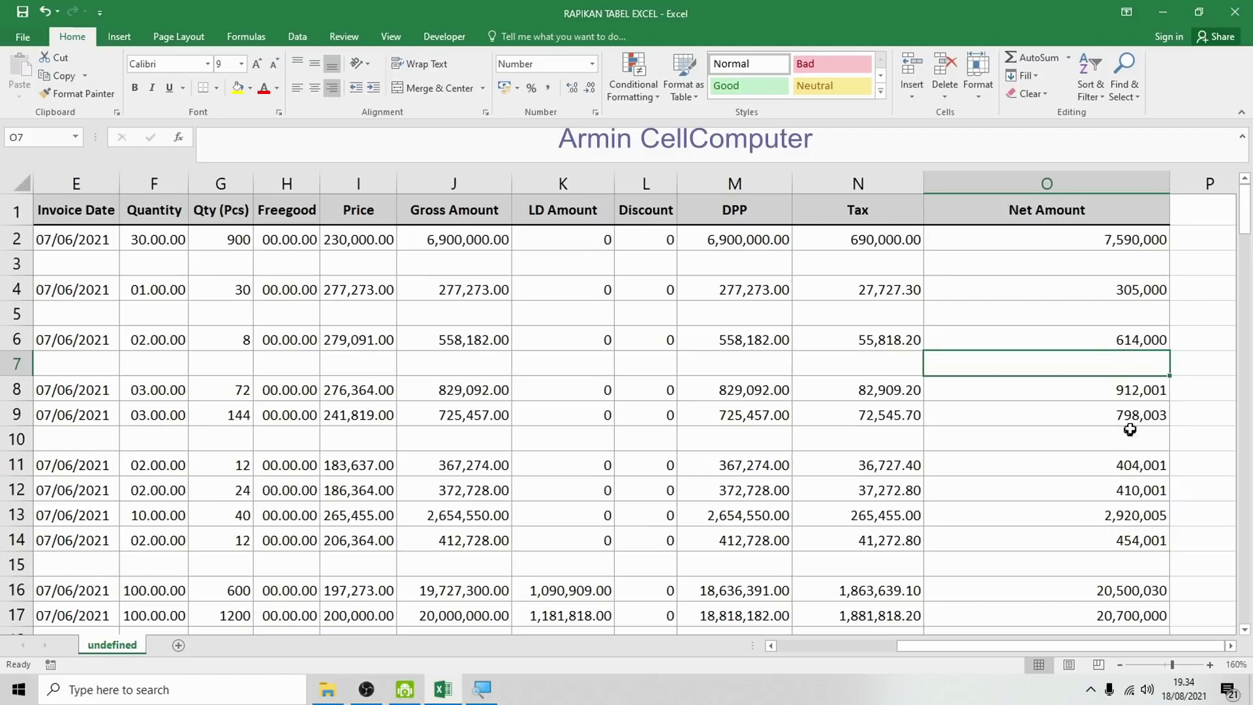
pyautogui.moveTo(1137, 413); pyautogui.dragTo(1125, 240)
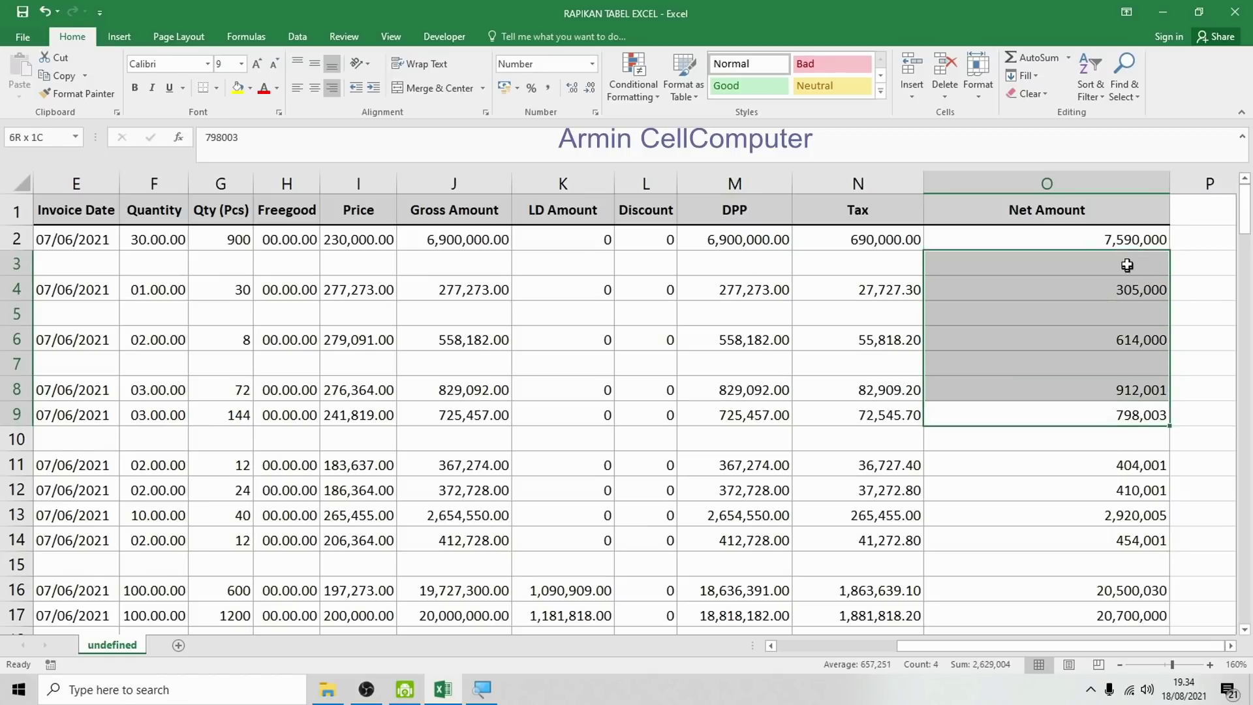
pyautogui.click(1129, 441)
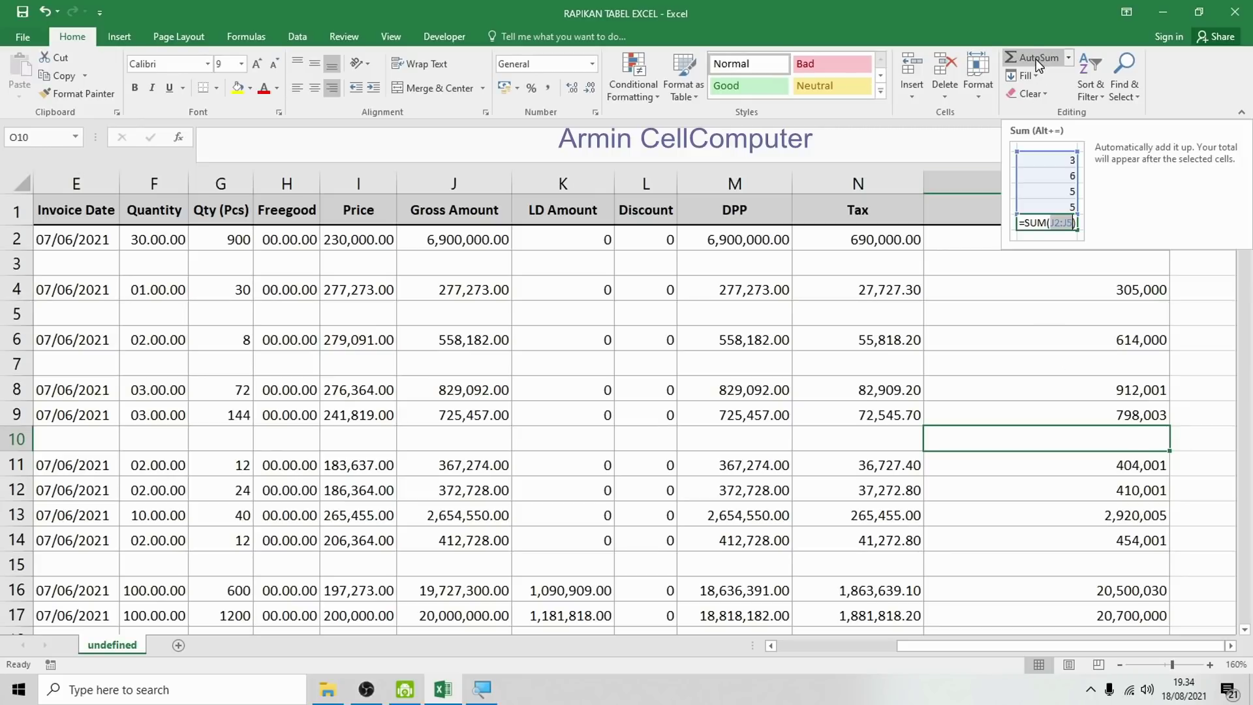
pyautogui.write('+')
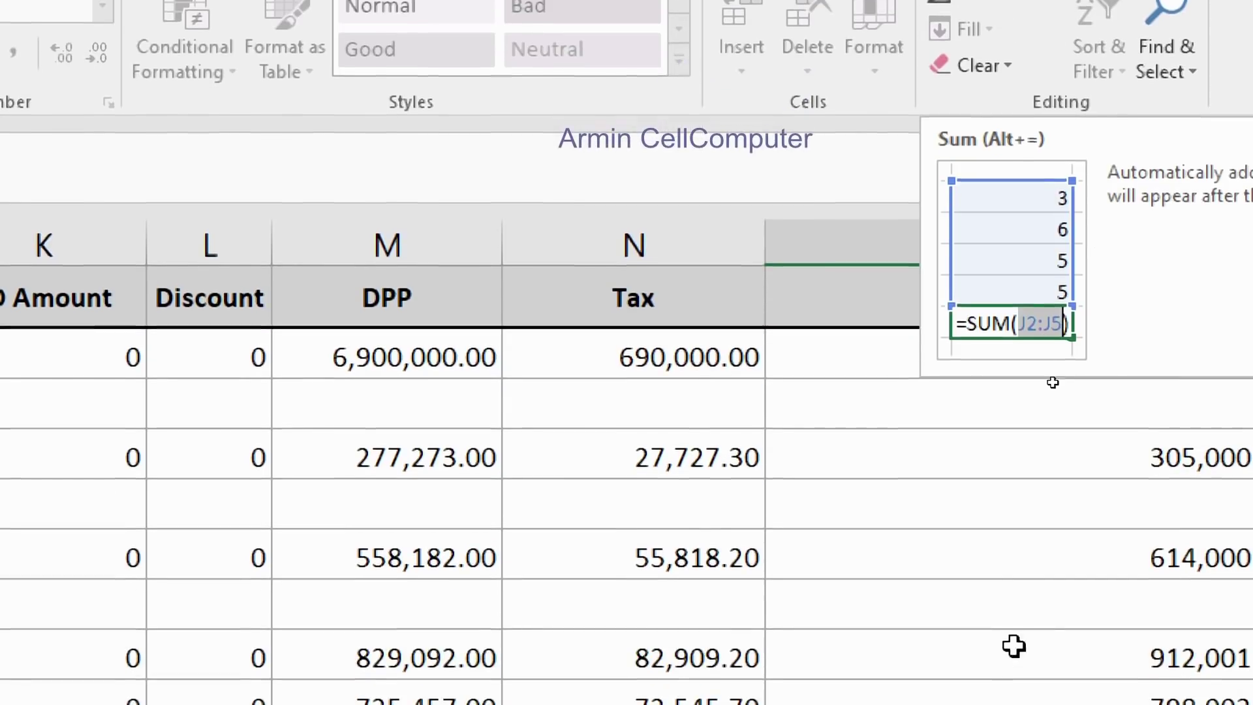
pyautogui.click(1136, 513)
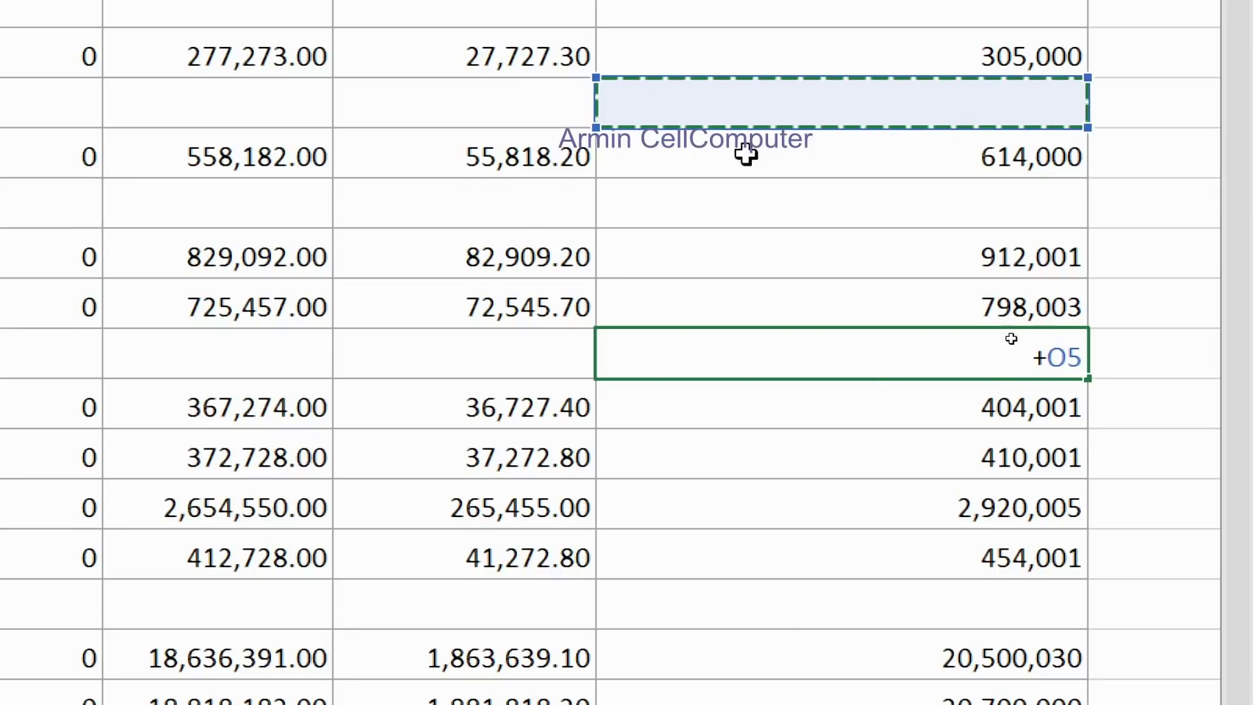
pyautogui.press('Escape')
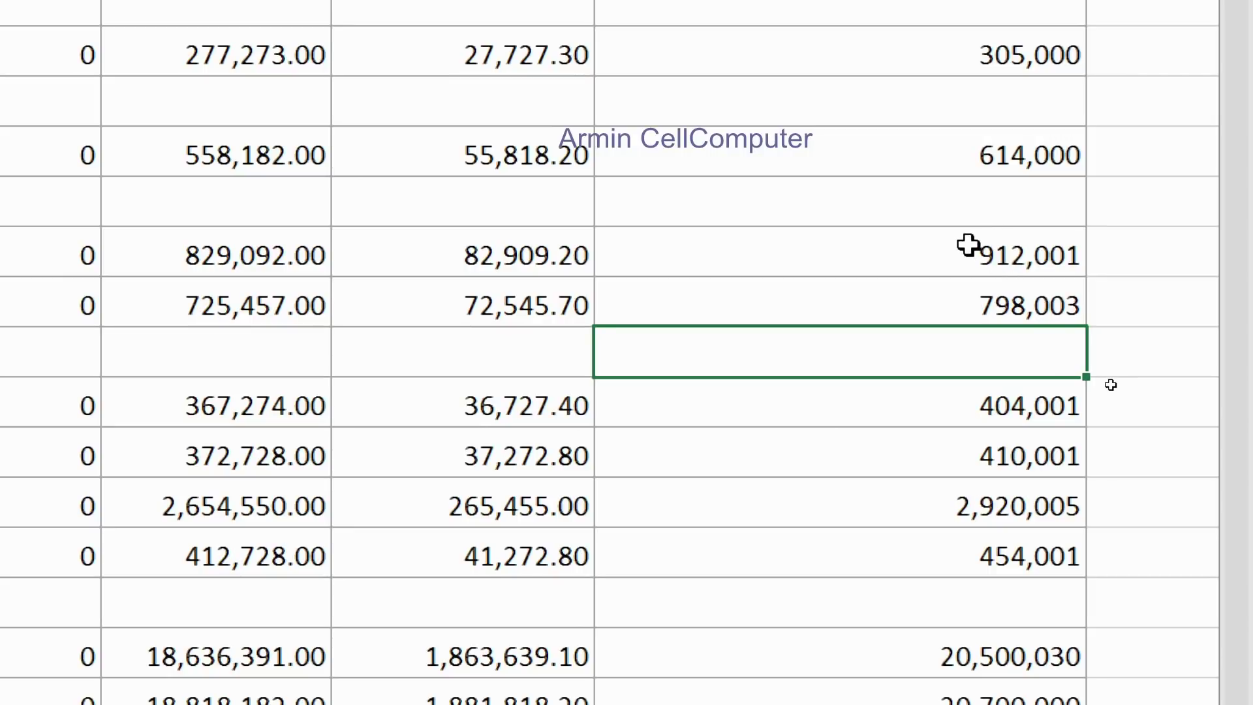
pyautogui.moveTo(968, 245); pyautogui.dragTo(966, 291)
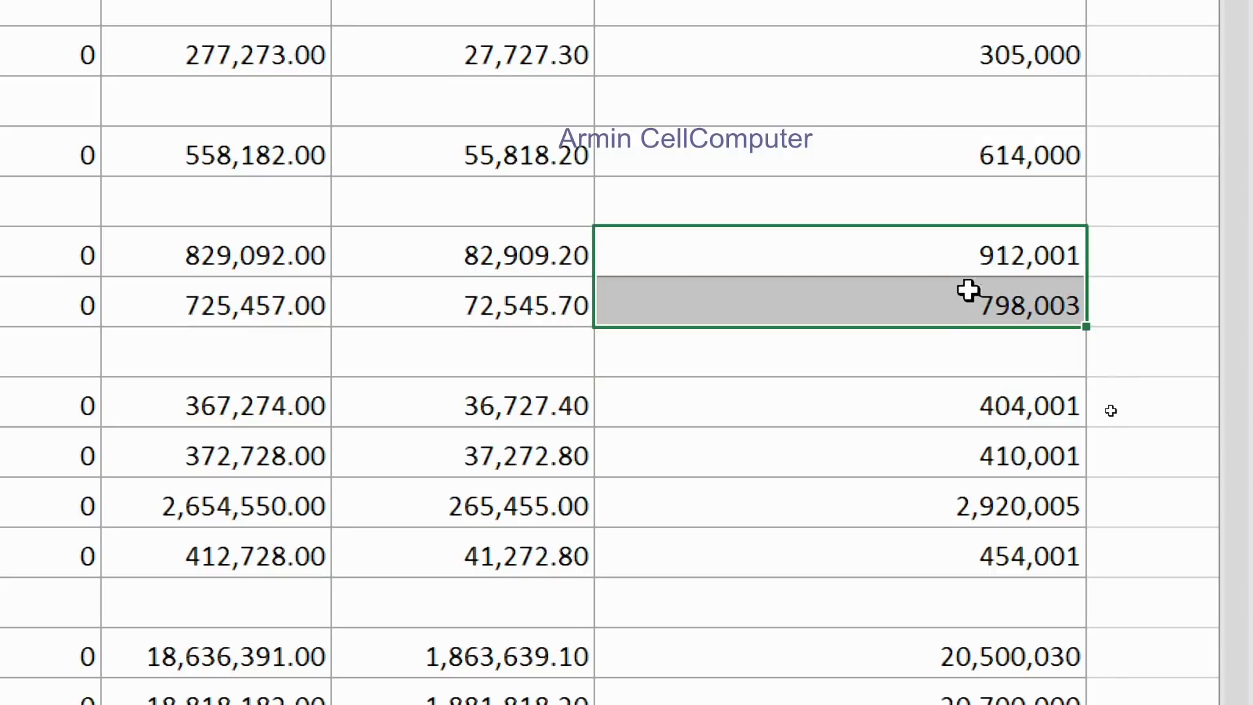
pyautogui.moveTo(991, 131); pyautogui.dragTo(985, 48)
pyautogui.click(1044, 373)
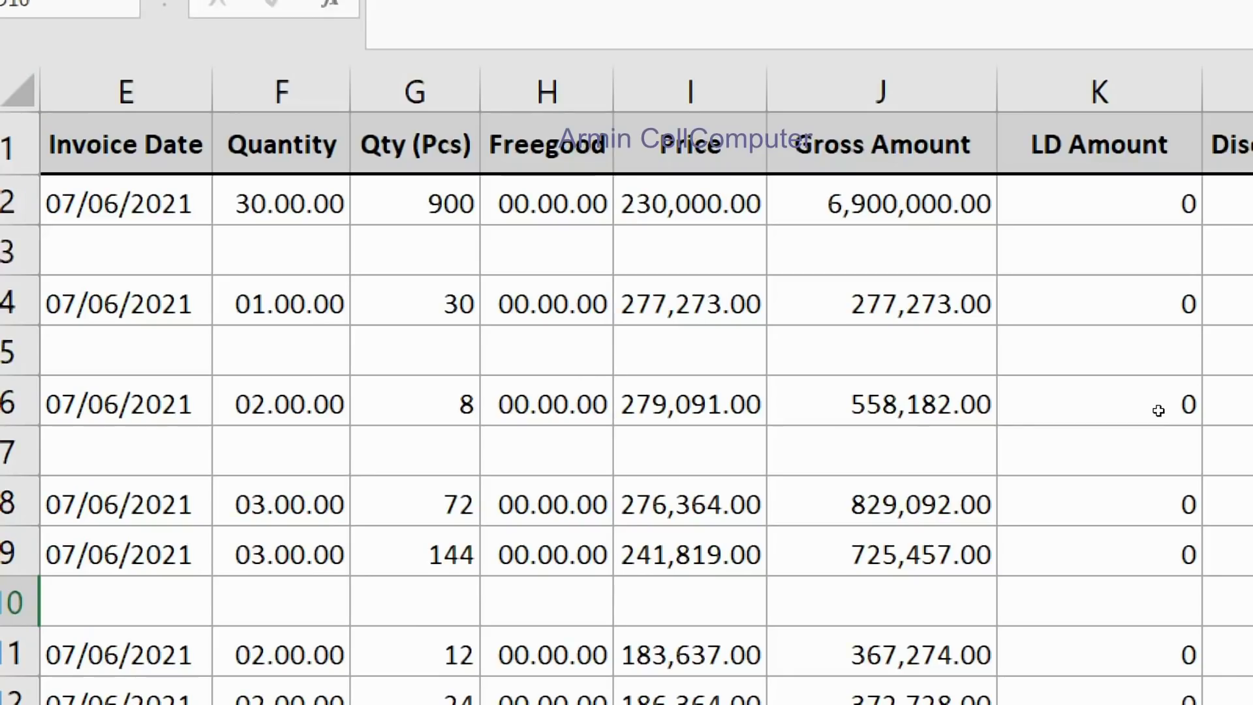
pyautogui.press('super')
pyautogui.press('Escape')
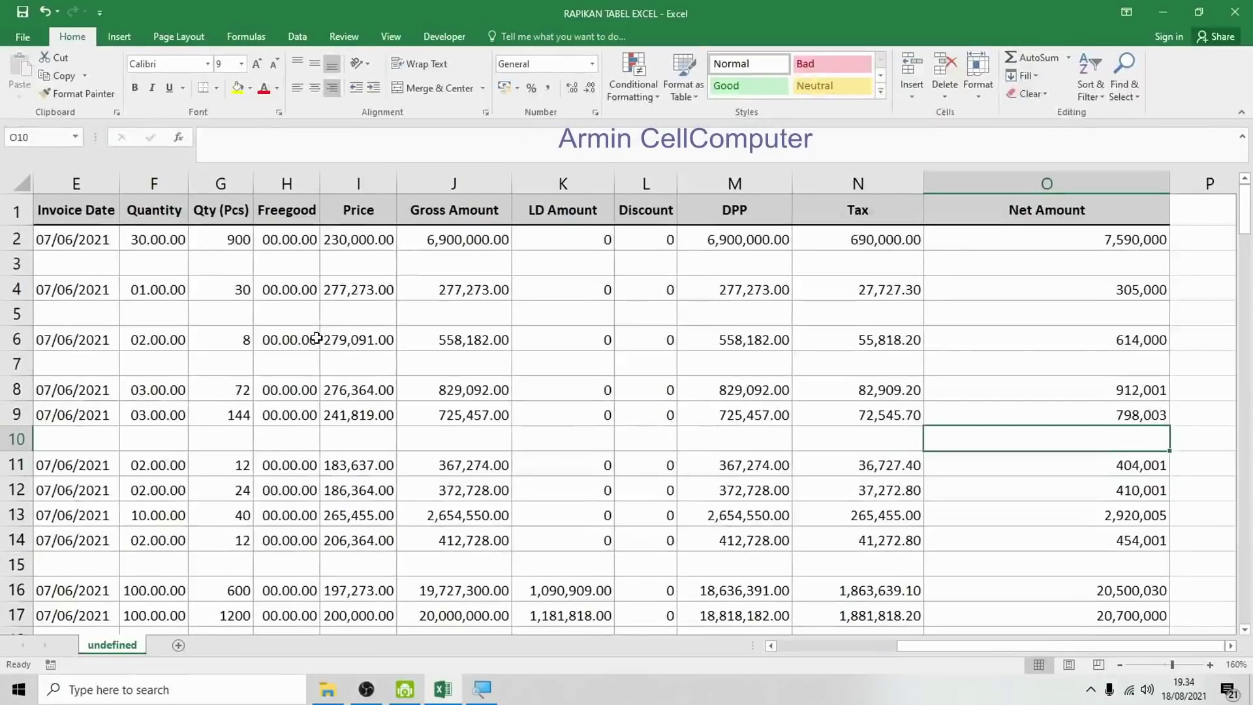
pyautogui.keyDown('ctrl'); pyautogui.scroll(2, 758, 466); pyautogui.keyUp('ctrl')
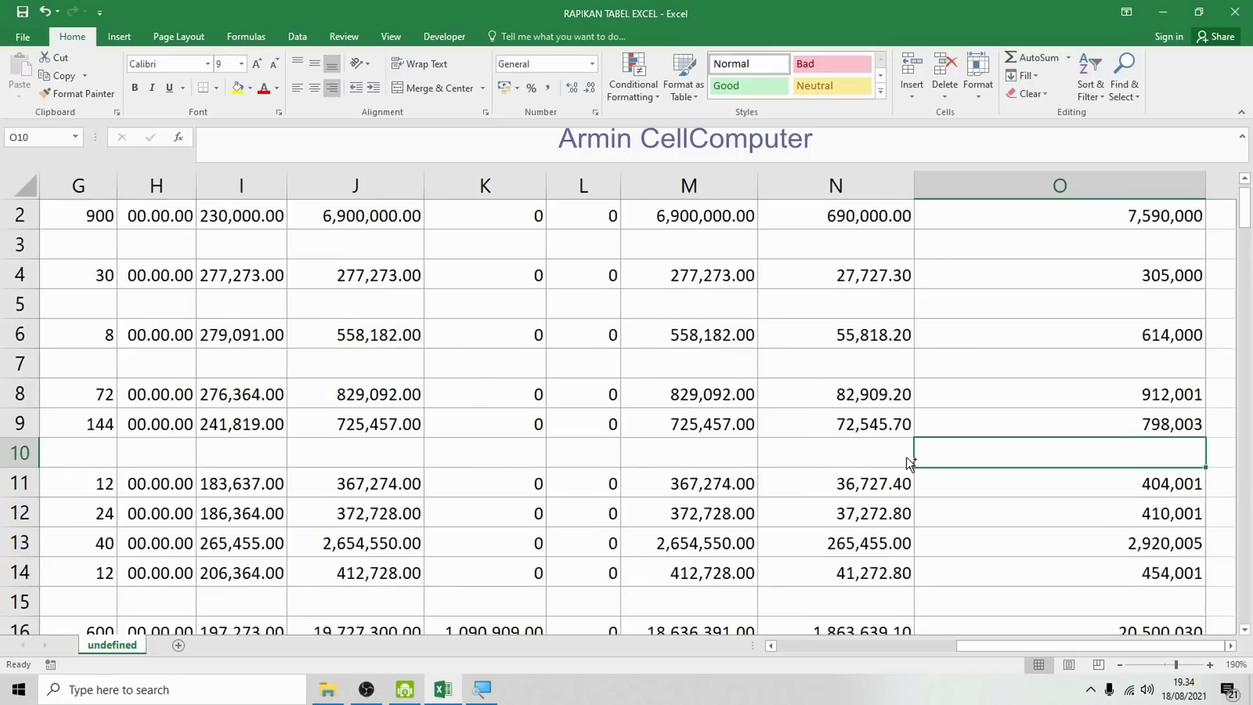
pyautogui.keyDown('ctrl'); pyautogui.scroll(1, 911, 464); pyautogui.keyUp('ctrl')
pyautogui.scroll(1, 1047, 526)
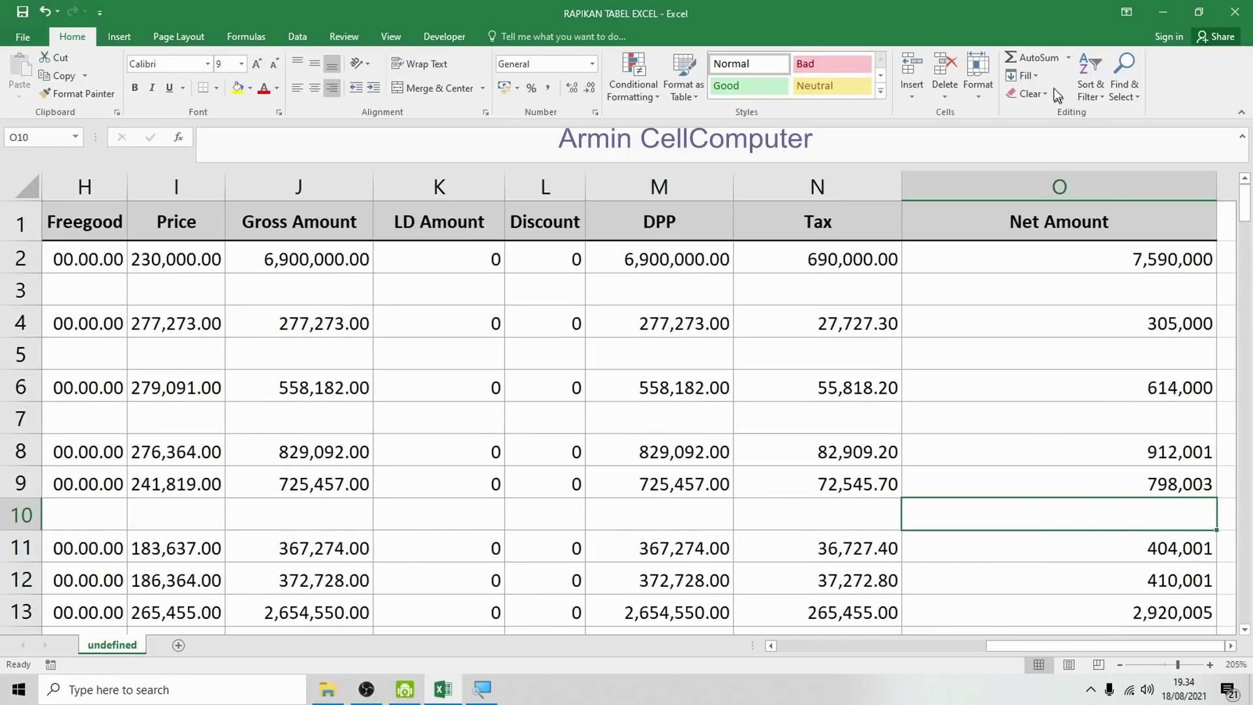
pyautogui.click(1037, 60)
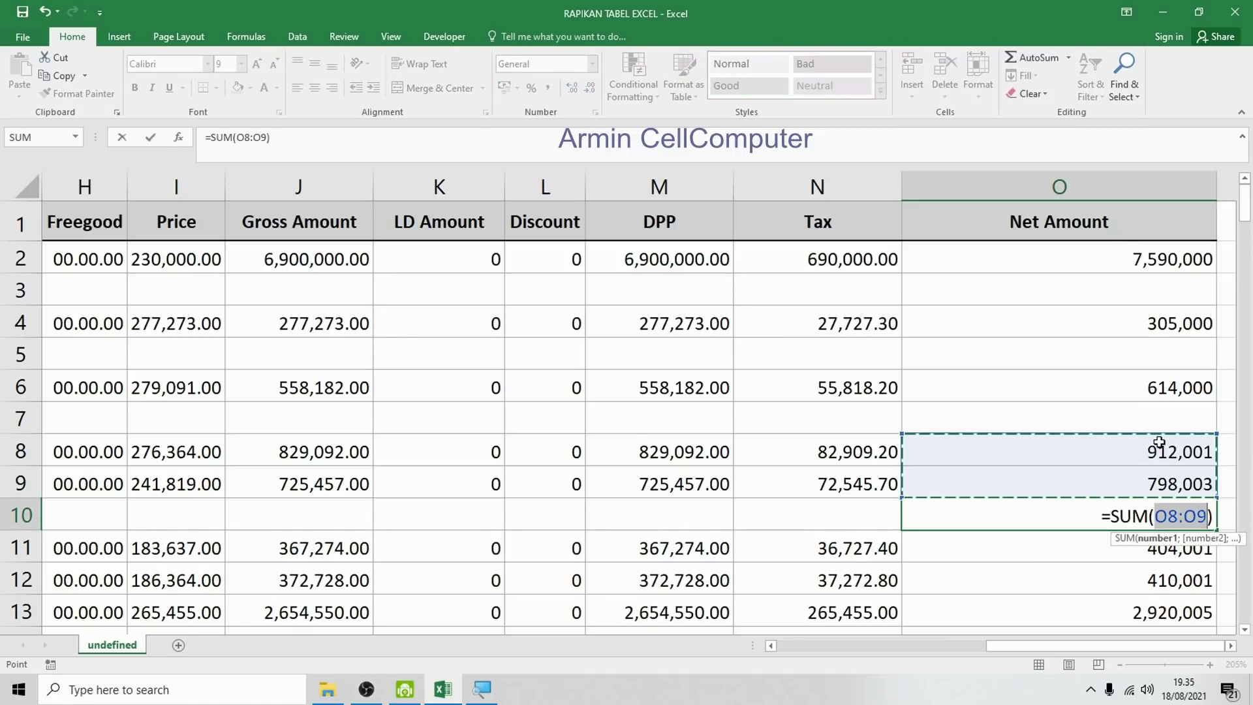
pyautogui.moveTo(1159, 451); pyautogui.dragTo(1155, 478)
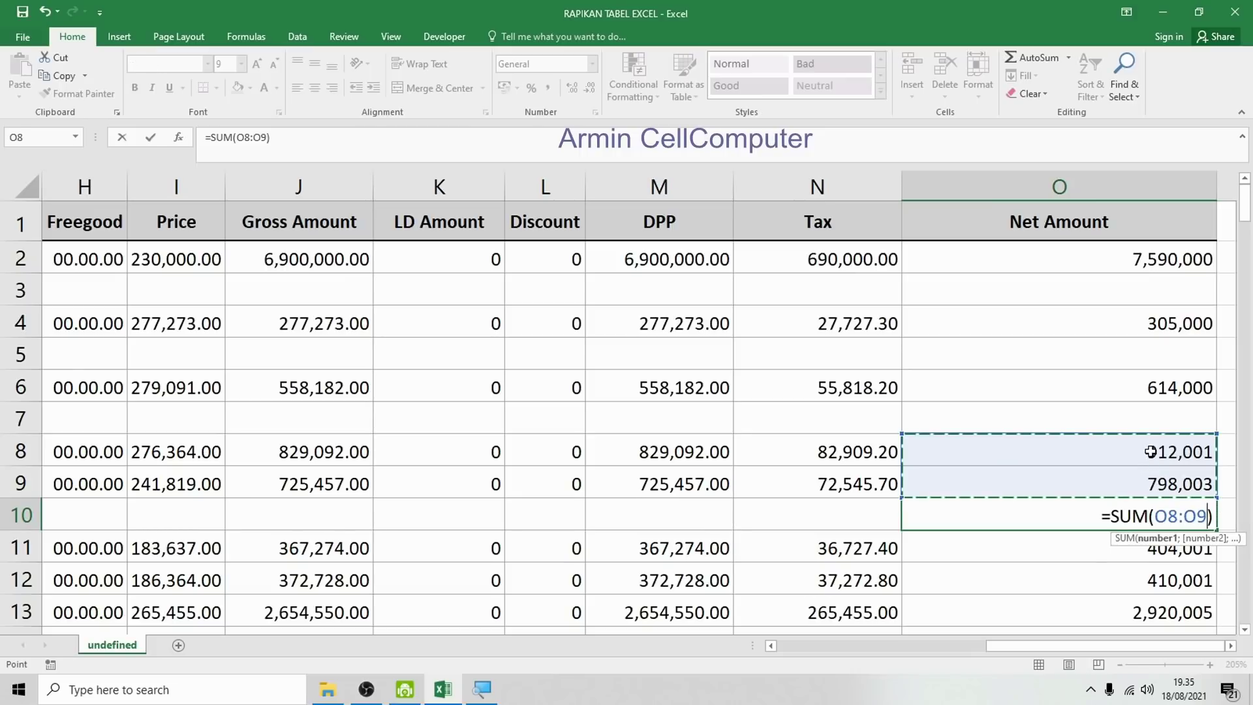
pyautogui.press('Return')
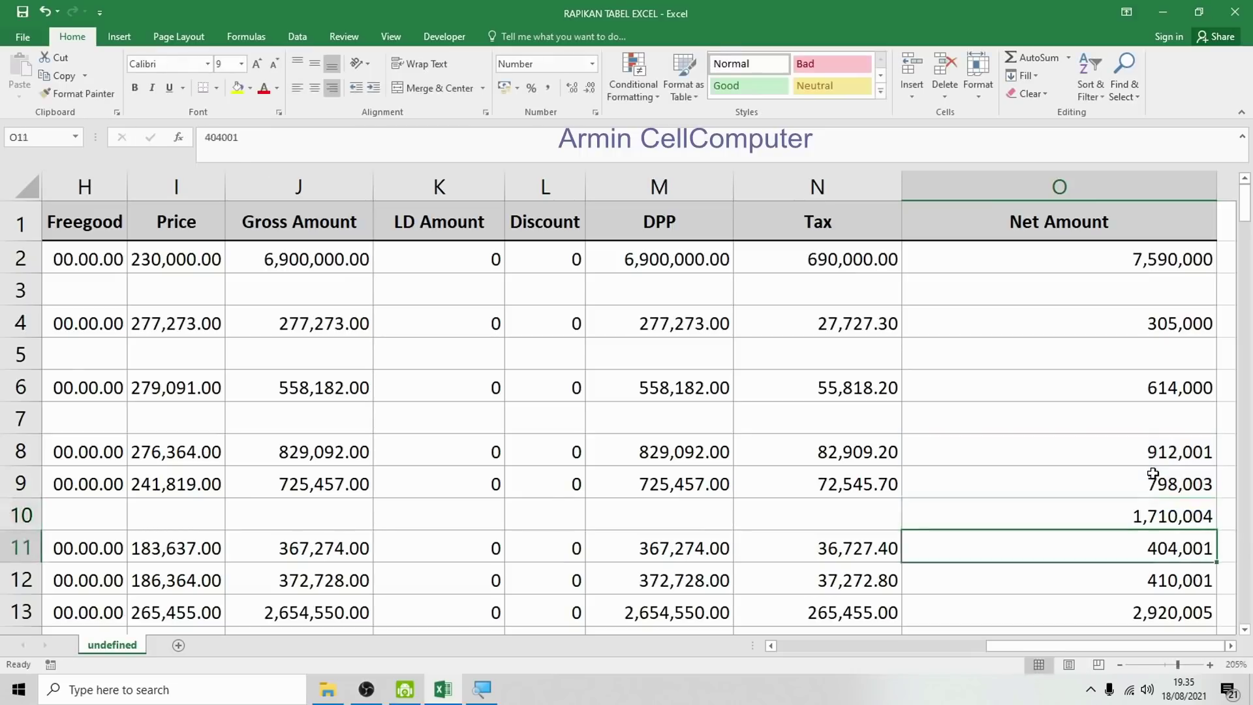
pyautogui.moveTo(1145, 388); pyautogui.dragTo(1145, 259)
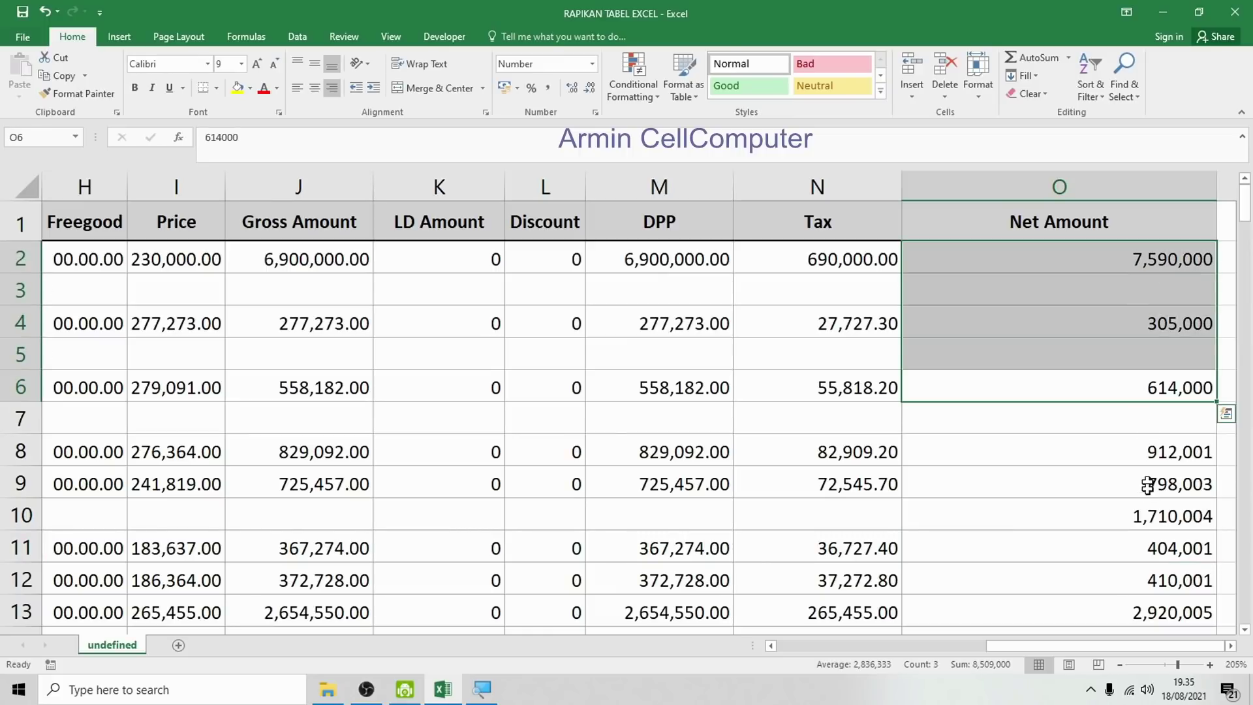
pyautogui.click(1145, 517)
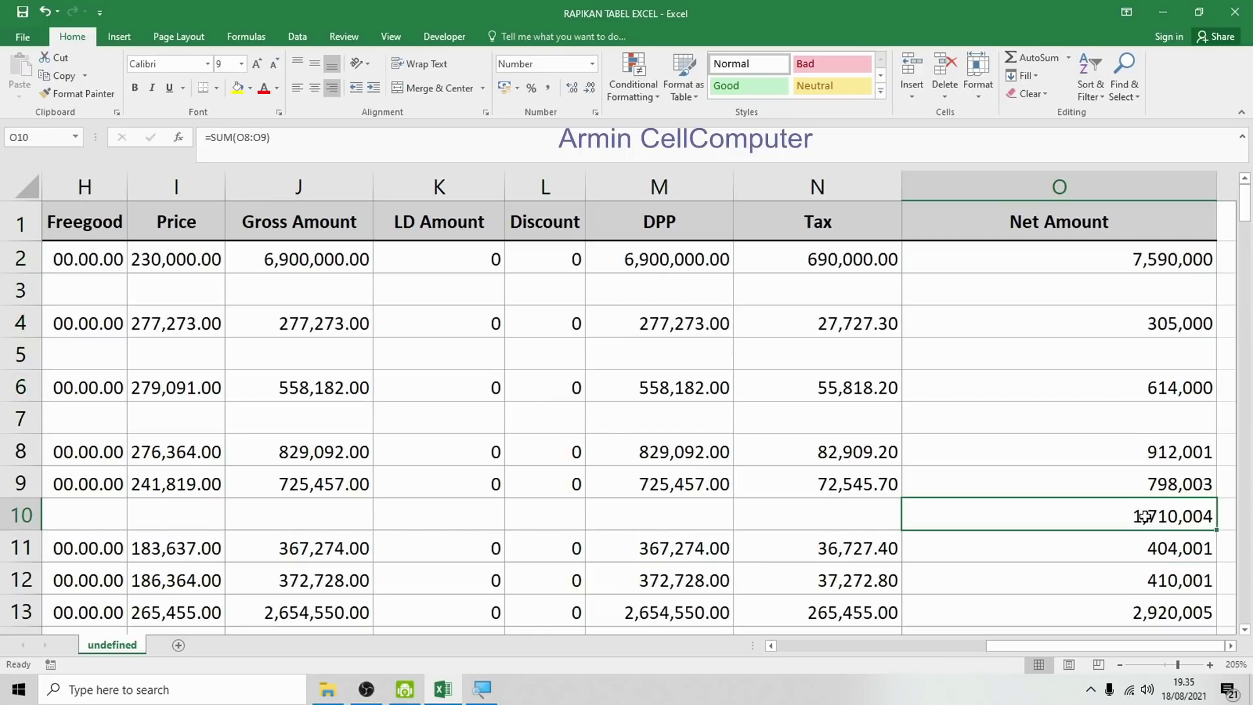
pyautogui.press('Delete')
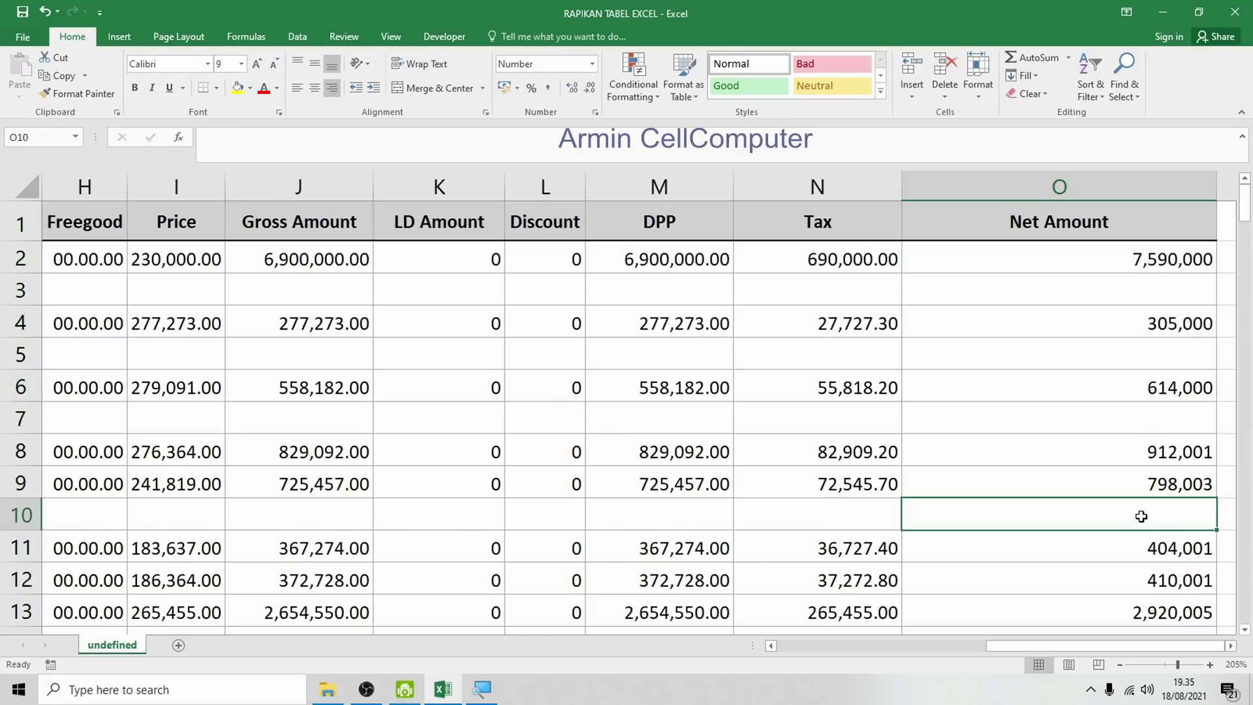
pyautogui.moveTo(1147, 259)
pyautogui.mouseDown()
pyautogui.moveTo(1167, 698)
pyautogui.moveTo(1117, 77)
pyautogui.moveTo(1122, 287)
pyautogui.mouseUp()
# Check the empty Net Amount cells around O5 and O6.
pyautogui.click(1171, 361)
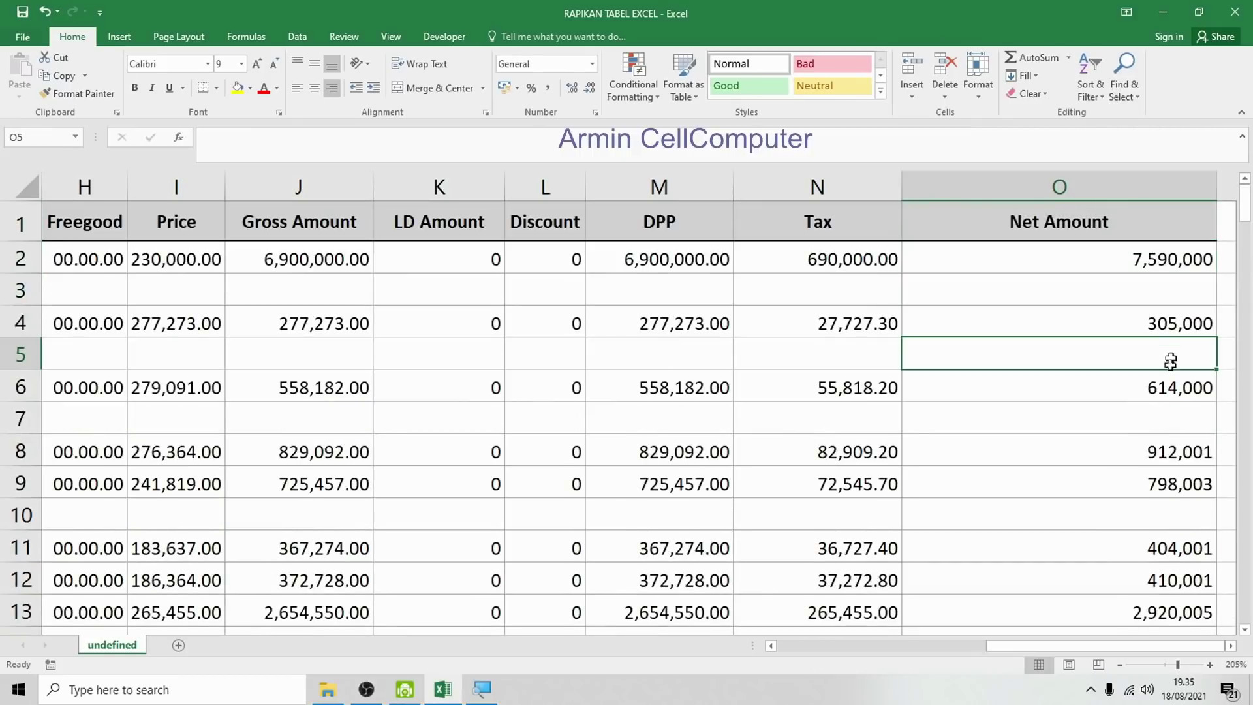
pyautogui.click(1156, 418)
pyautogui.click(1143, 513)
pyautogui.click(1136, 388)
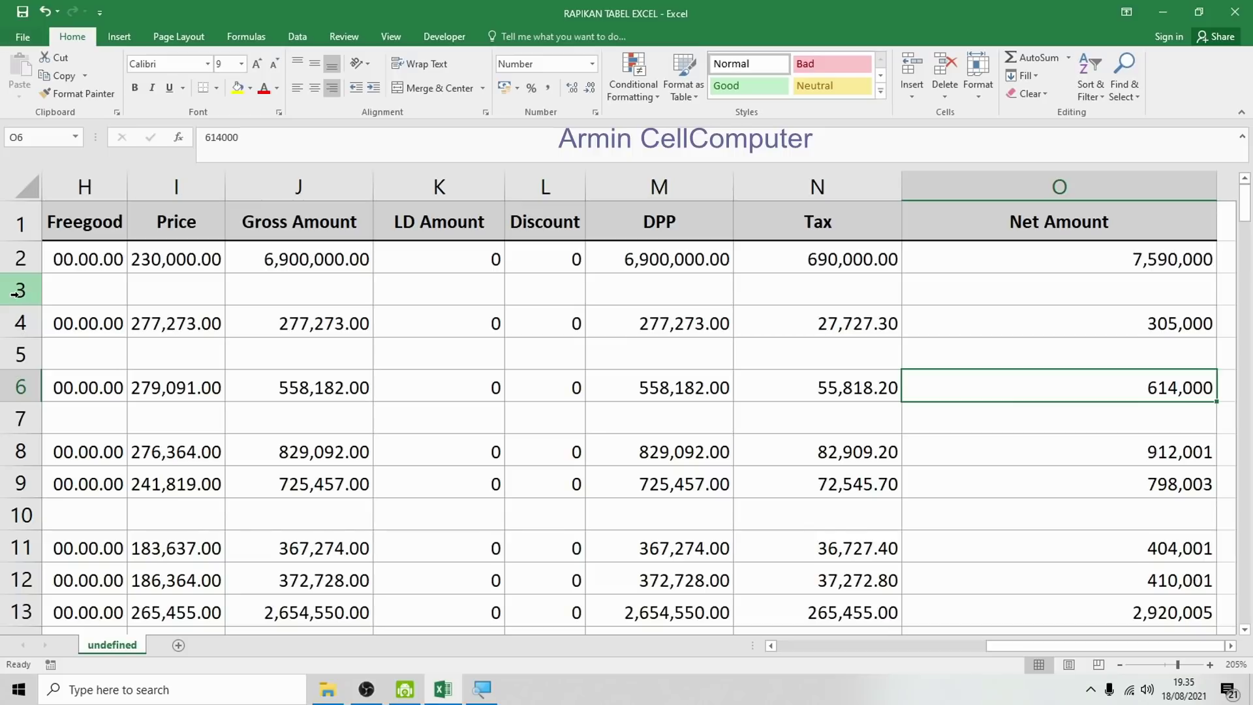
# Delete empty rows 3, 4 and 5 so the first records sit together.
pyautogui.rightClick(16, 292)
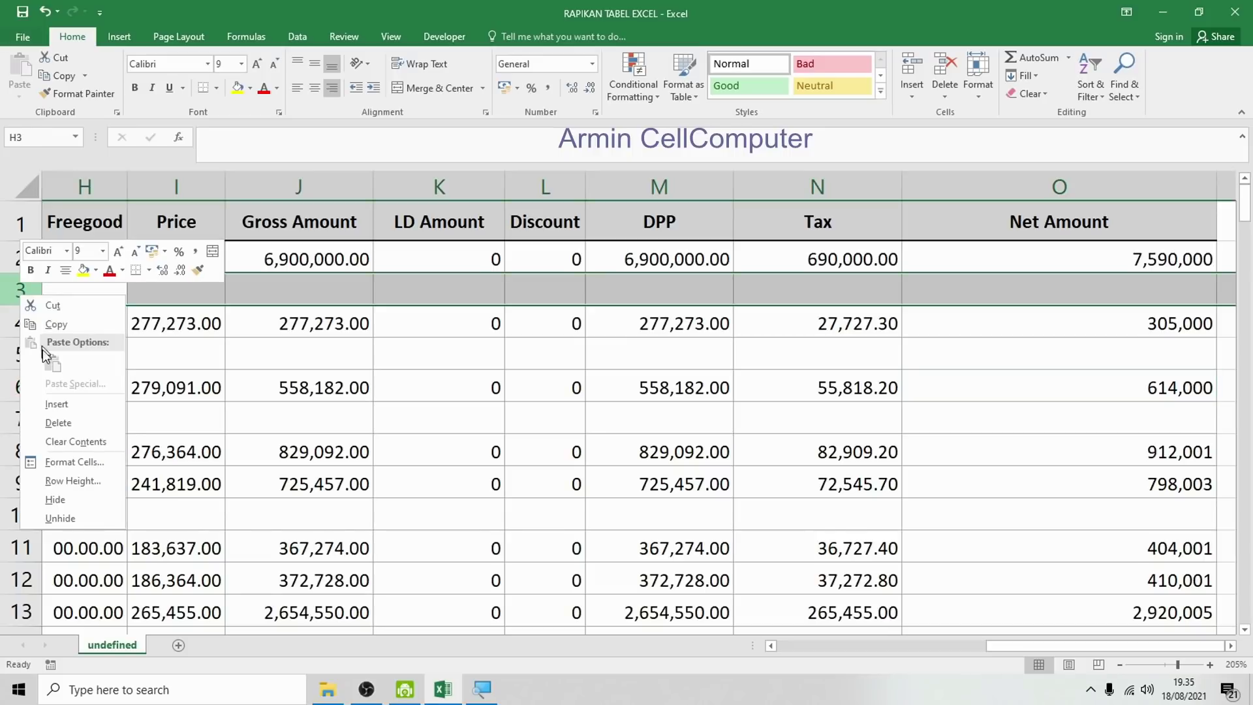
pyautogui.click(55, 426)
pyautogui.rightClick(20, 321)
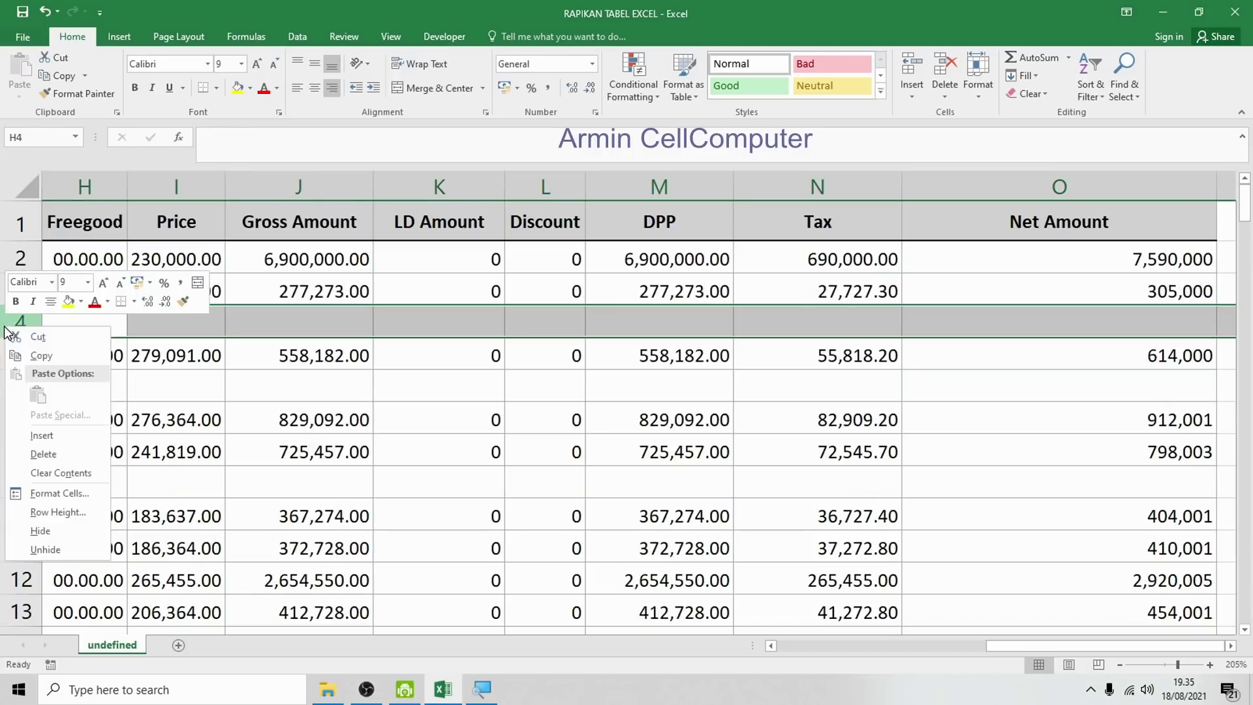
pyautogui.click(63, 452)
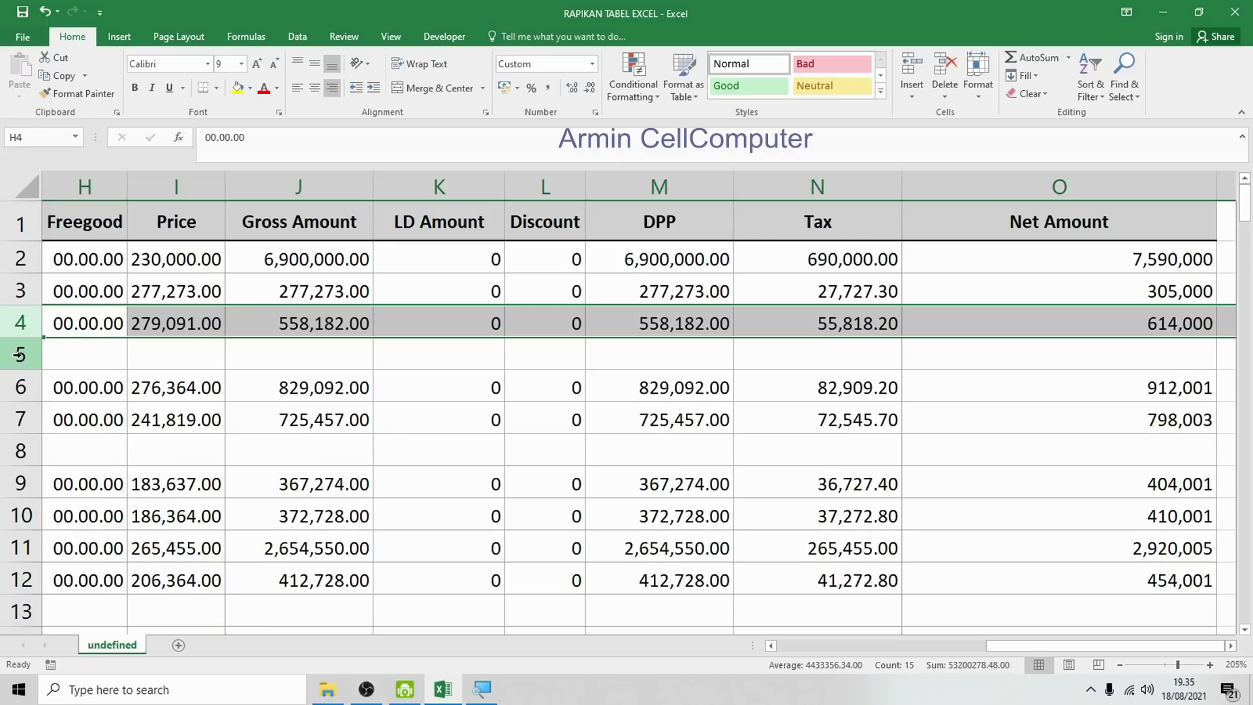
pyautogui.rightClick(21, 354)
pyautogui.click(58, 483)
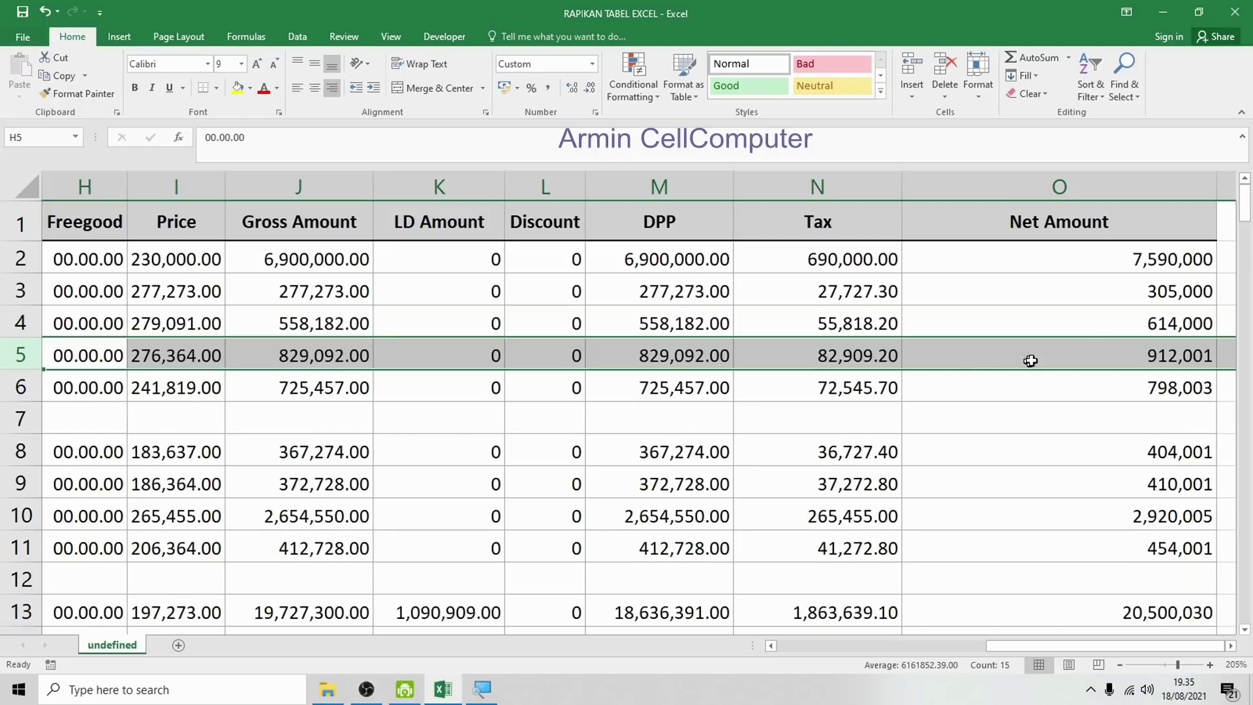
pyautogui.moveTo(1159, 260); pyautogui.dragTo(1169, 385)
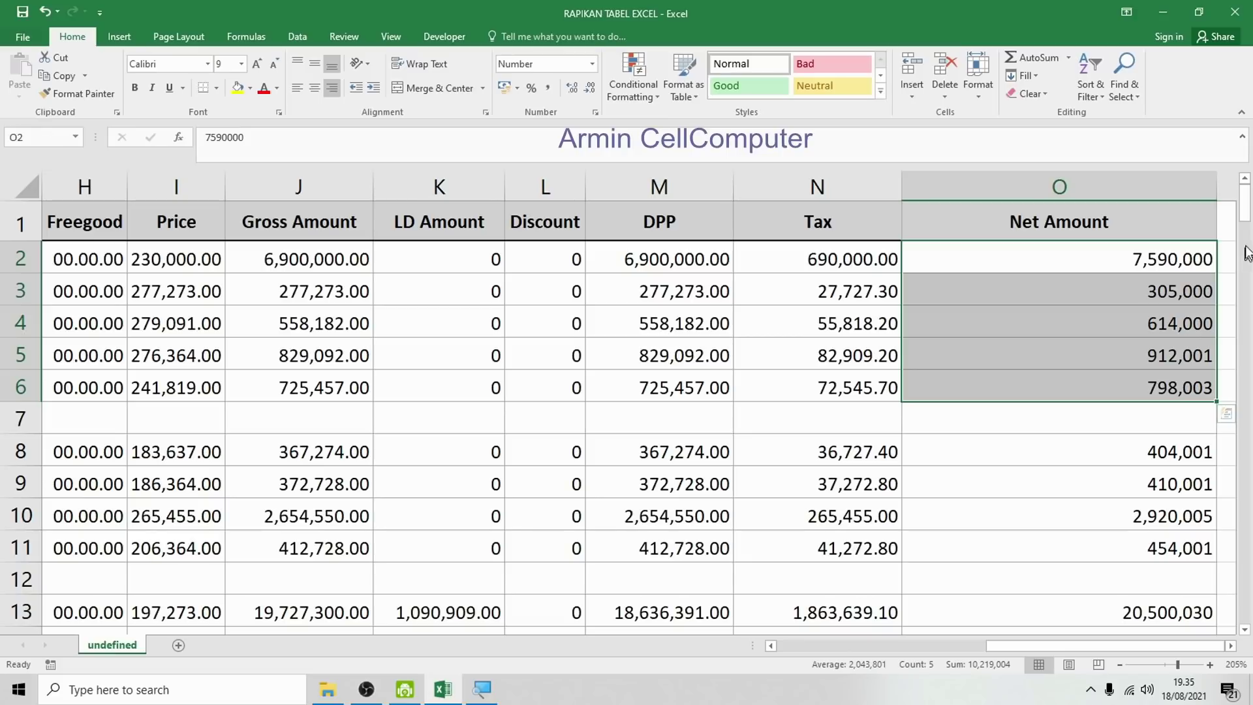
pyautogui.moveTo(1248, 207)
pyautogui.mouseDown()
pyautogui.moveTo(1249, 470)
pyautogui.moveTo(1249, 202)
pyautogui.mouseUp()
pyautogui.click(1162, 297)
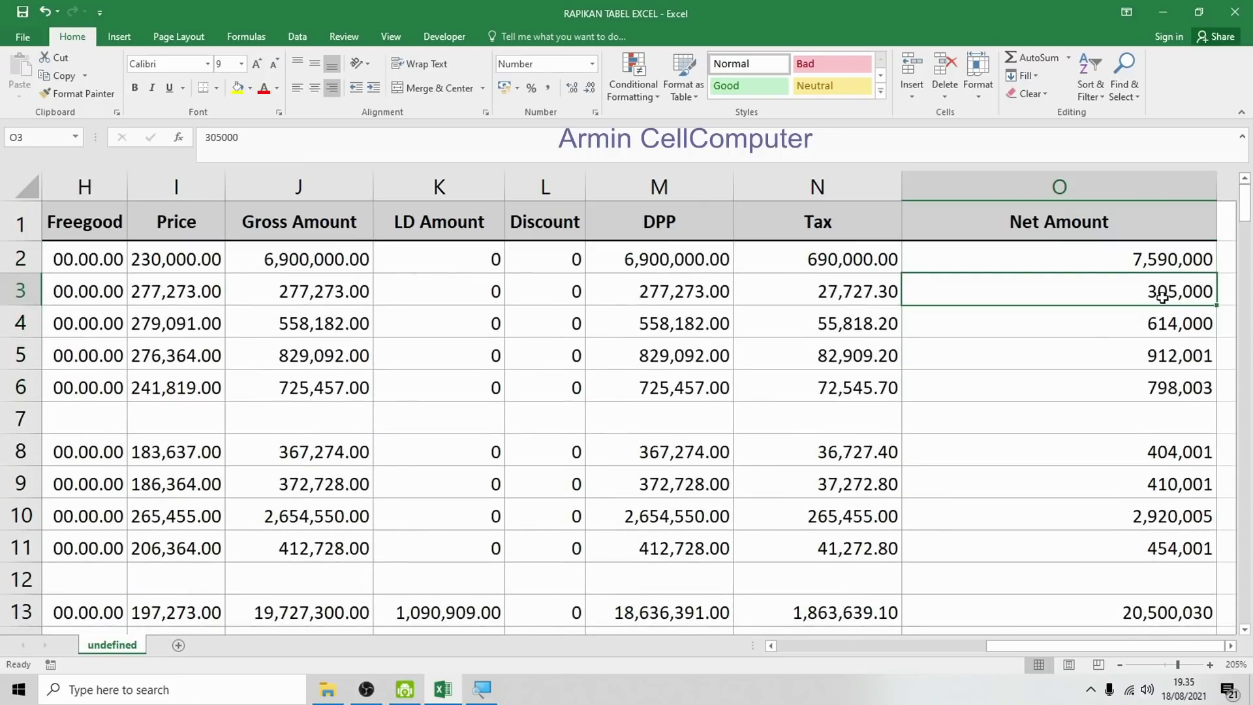
# Undo the row deletions and confirm blank cells N3 and O3 are back.
pyautogui.hotkey('ctrl', '+')
pyautogui.hotkey('ctrl', '+')
pyautogui.hotkey('ctrl', '+')
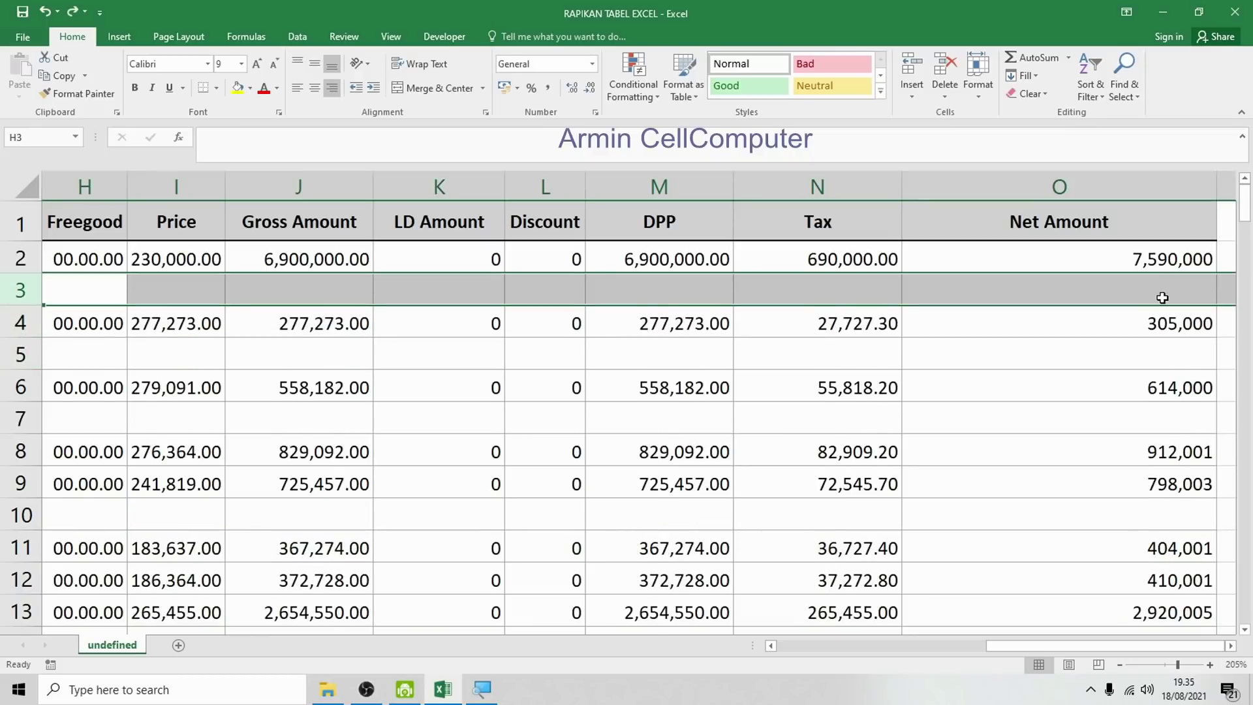
pyautogui.click(1140, 333)
pyautogui.click(1176, 284)
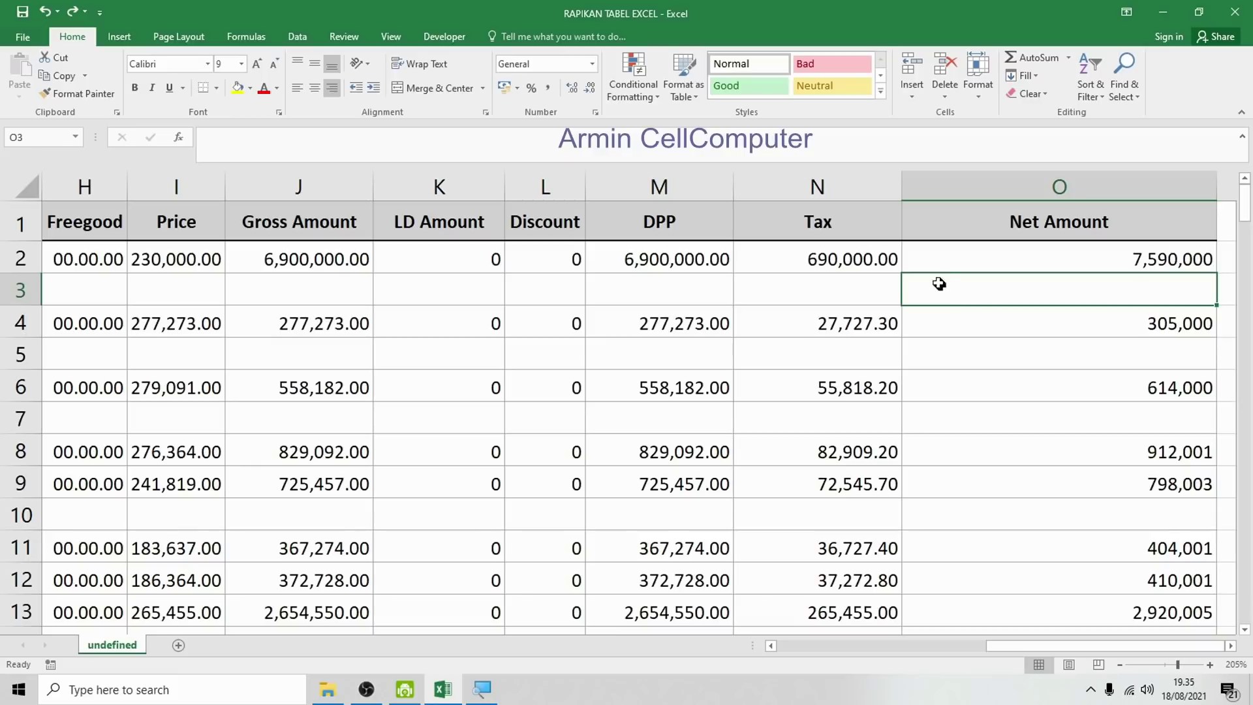
pyautogui.moveTo(841, 282); pyautogui.dragTo(953, 282)
pyautogui.moveTo(1246, 215)
pyautogui.mouseDown()
pyautogui.moveTo(1246, 516)
pyautogui.moveTo(1247, 499)
pyautogui.mouseUp()
# From the last Net Amount cell O108, select the whole table with Ctrl+Shift+Home.
pyautogui.click(1180, 476)
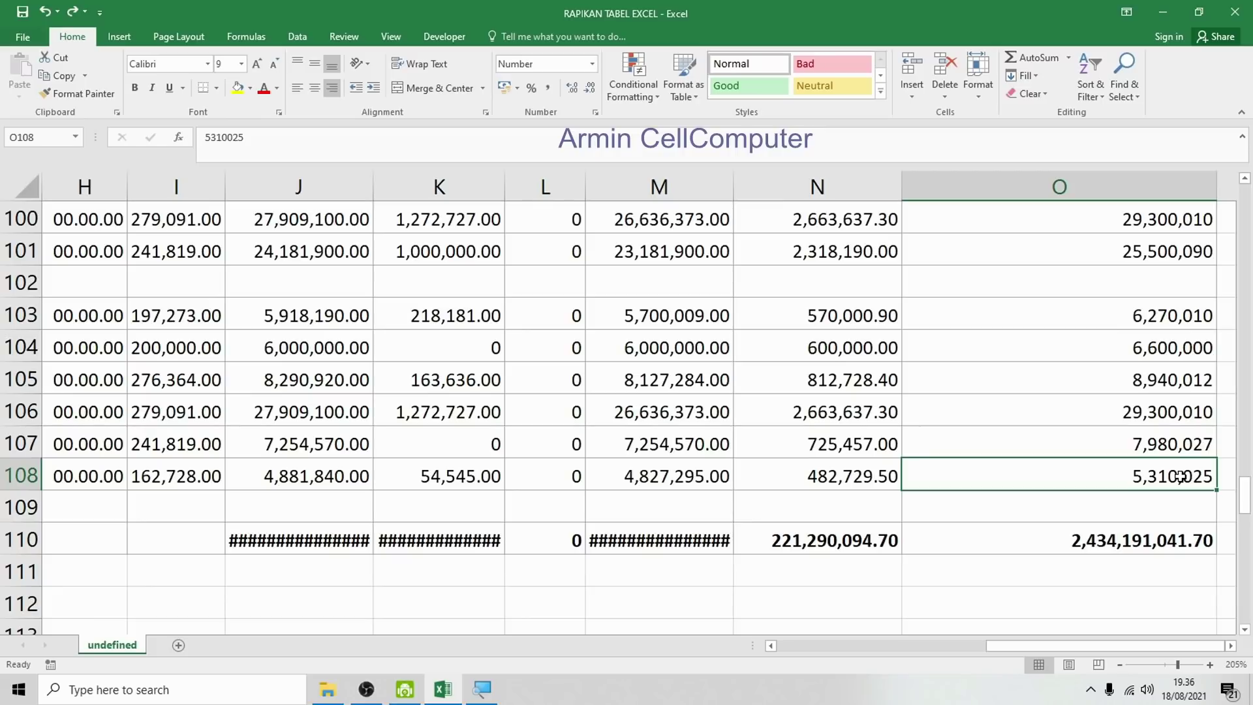
pyautogui.click(1197, 507)
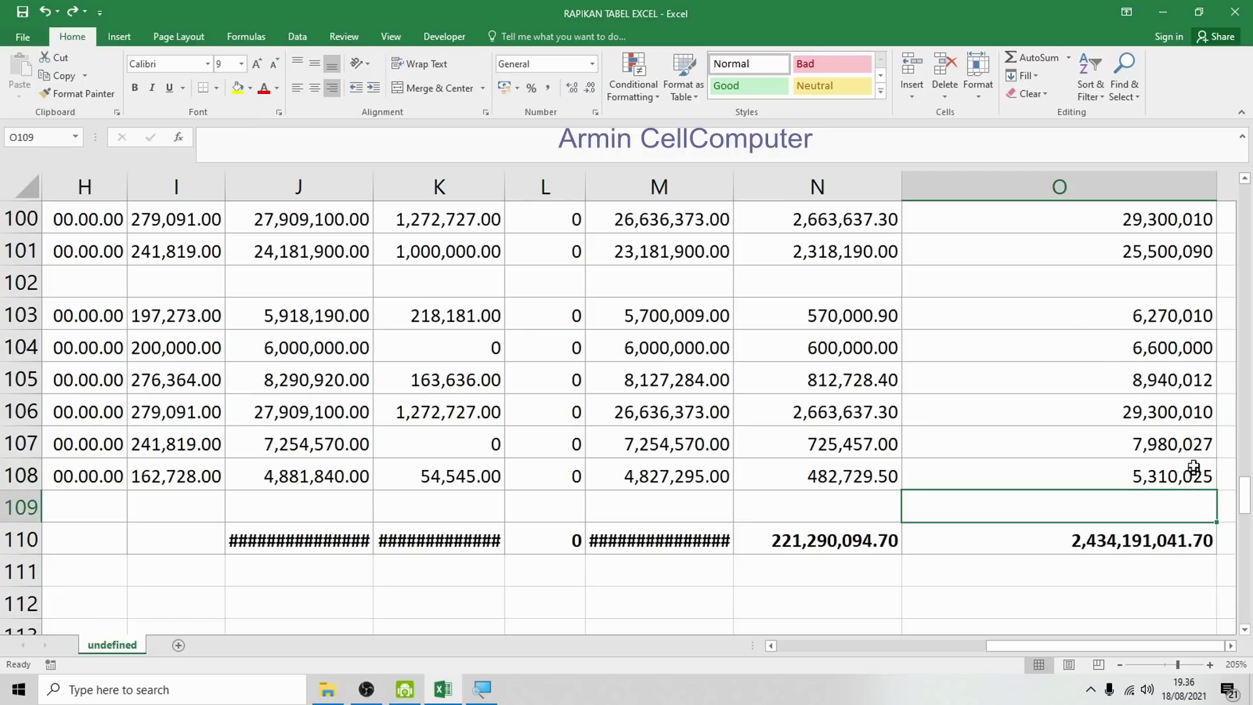
pyautogui.click(1191, 471)
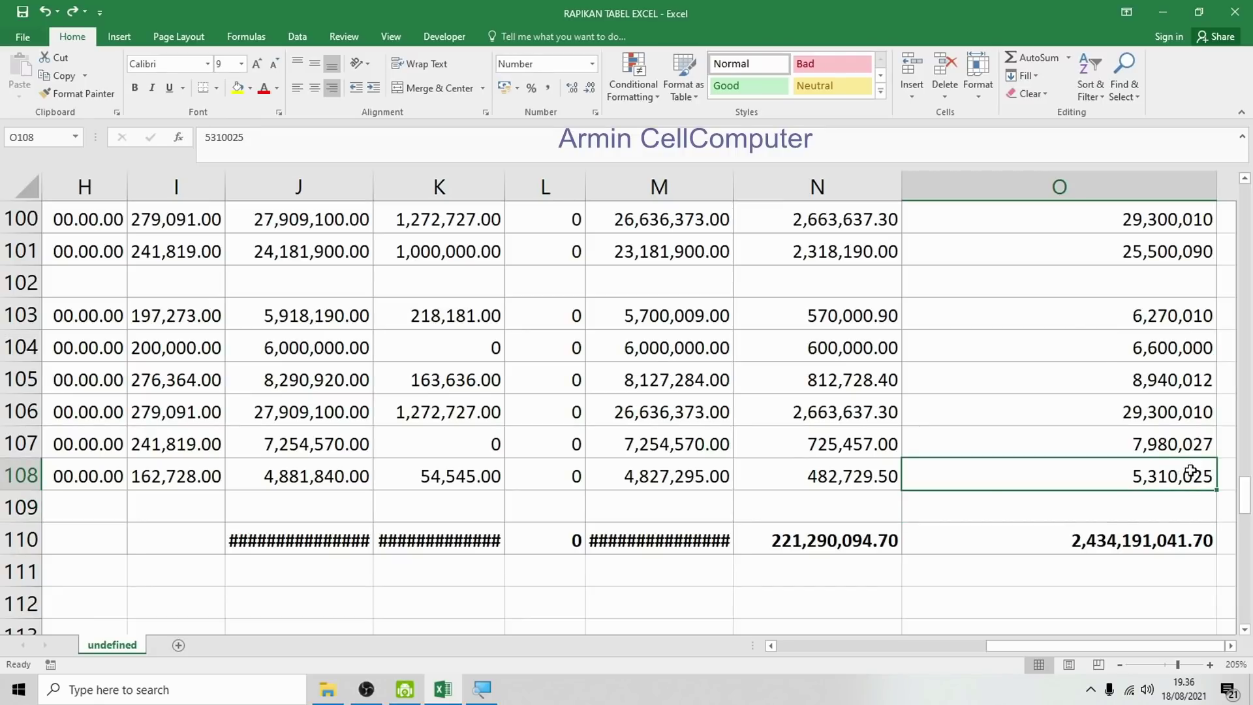
pyautogui.hotkey('ctrl', 'shift', 'Home')
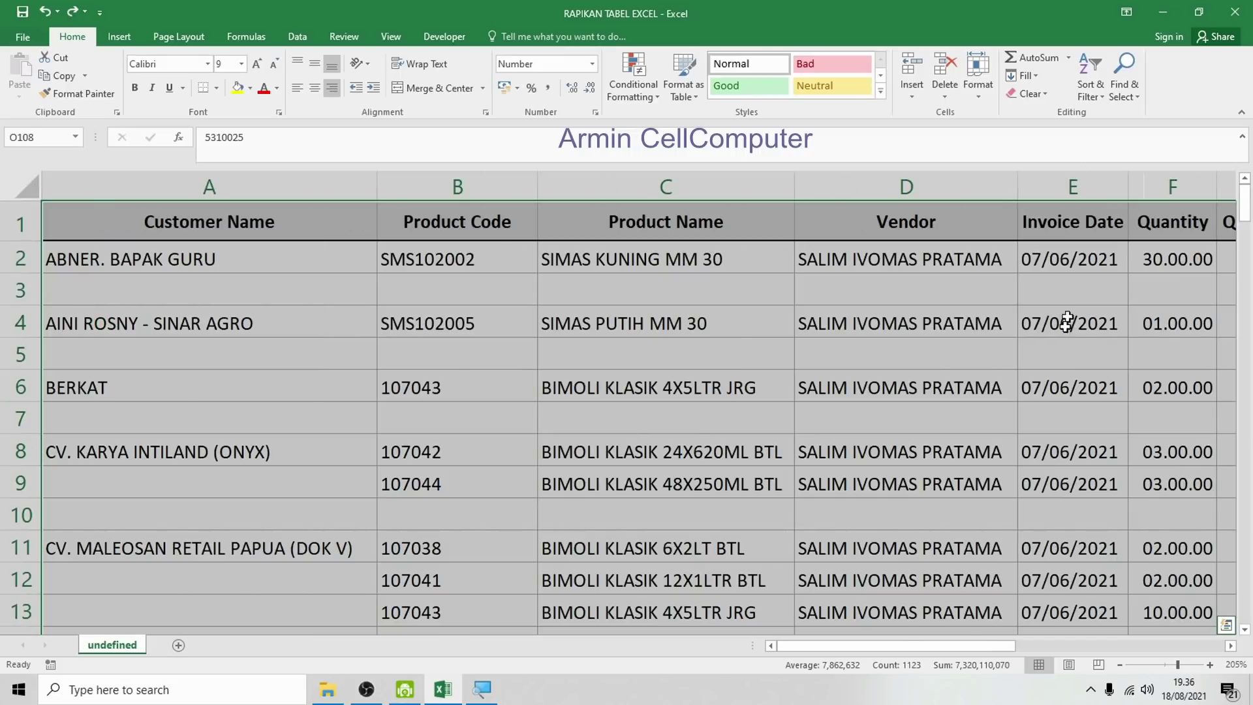
# Narrow the selection to the Net Amount column, header through O108.
pyautogui.moveTo(957, 645); pyautogui.dragTo(1232, 638)
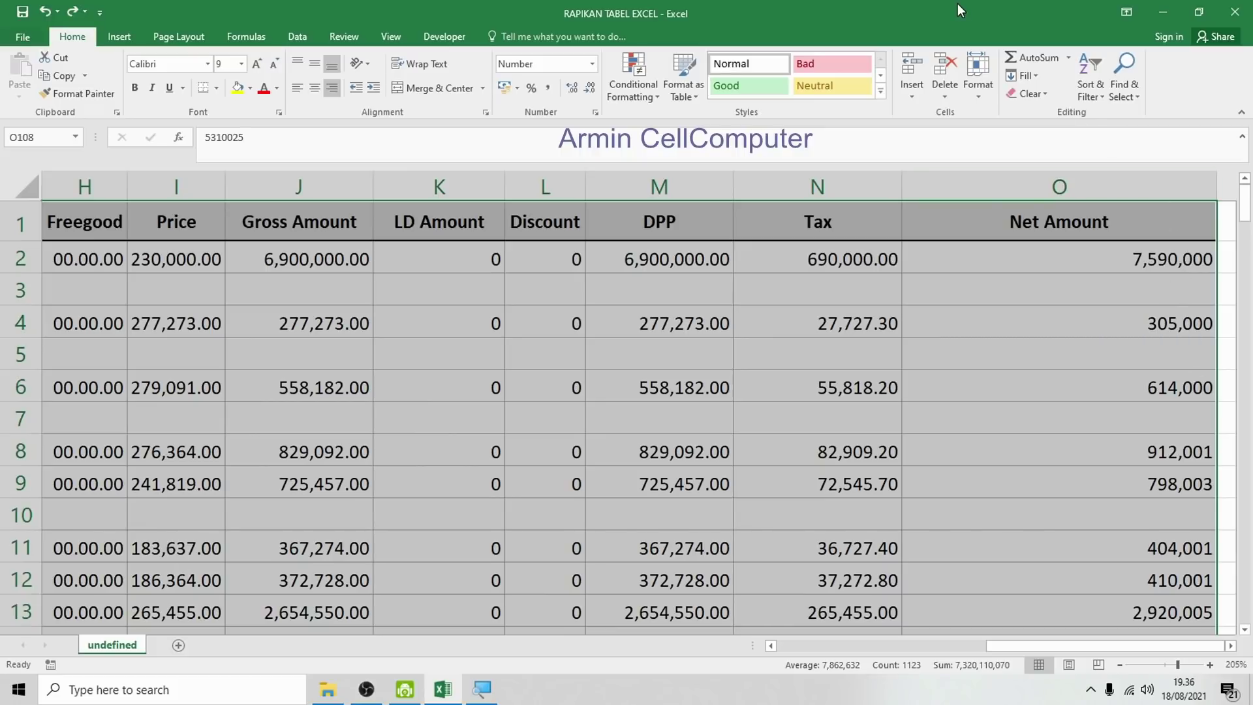
pyautogui.hotkey('shift', 'Right')
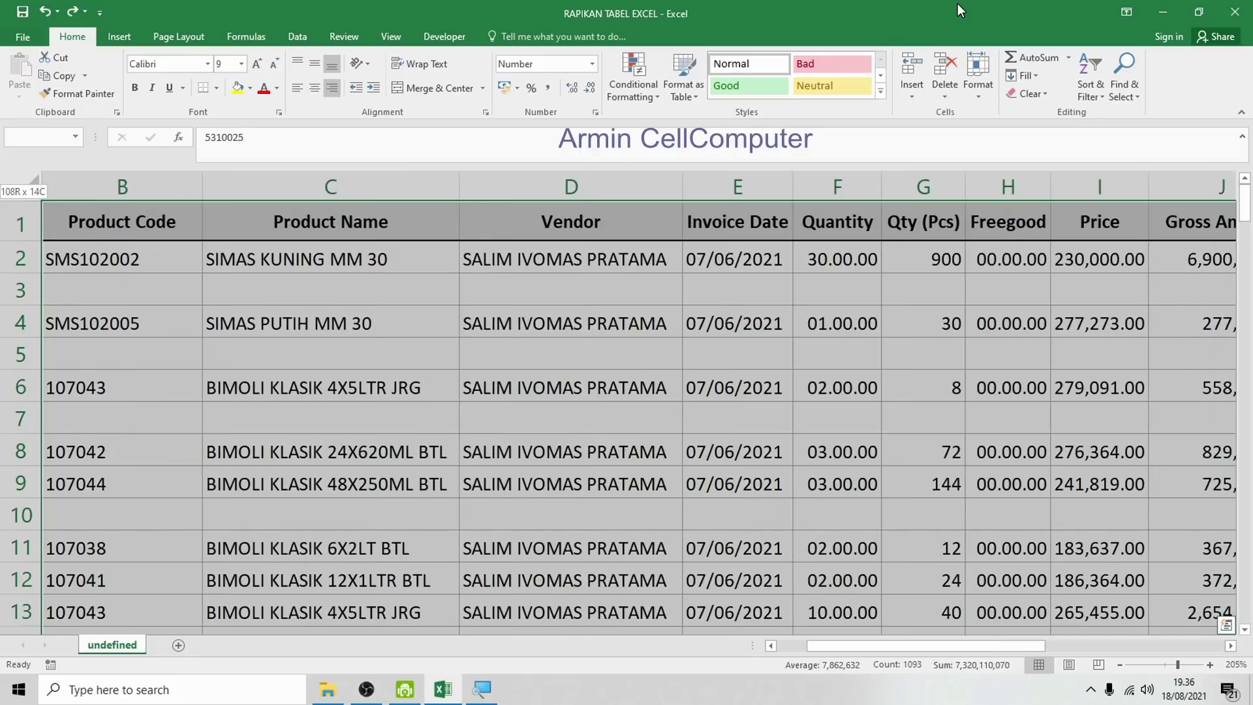
pyautogui.hotkey('shift', 'Right')
pyautogui.hotkey('shift', 'Right')
pyautogui.hotkey('shift', 'Right')
pyautogui.hotkey('shift', 'Right')
pyautogui.hotkey('shift', 'Right')
pyautogui.hotkey('shift', 'Right')
pyautogui.hotkey('shift', 'Right')
pyautogui.hotkey('shift', 'Right')
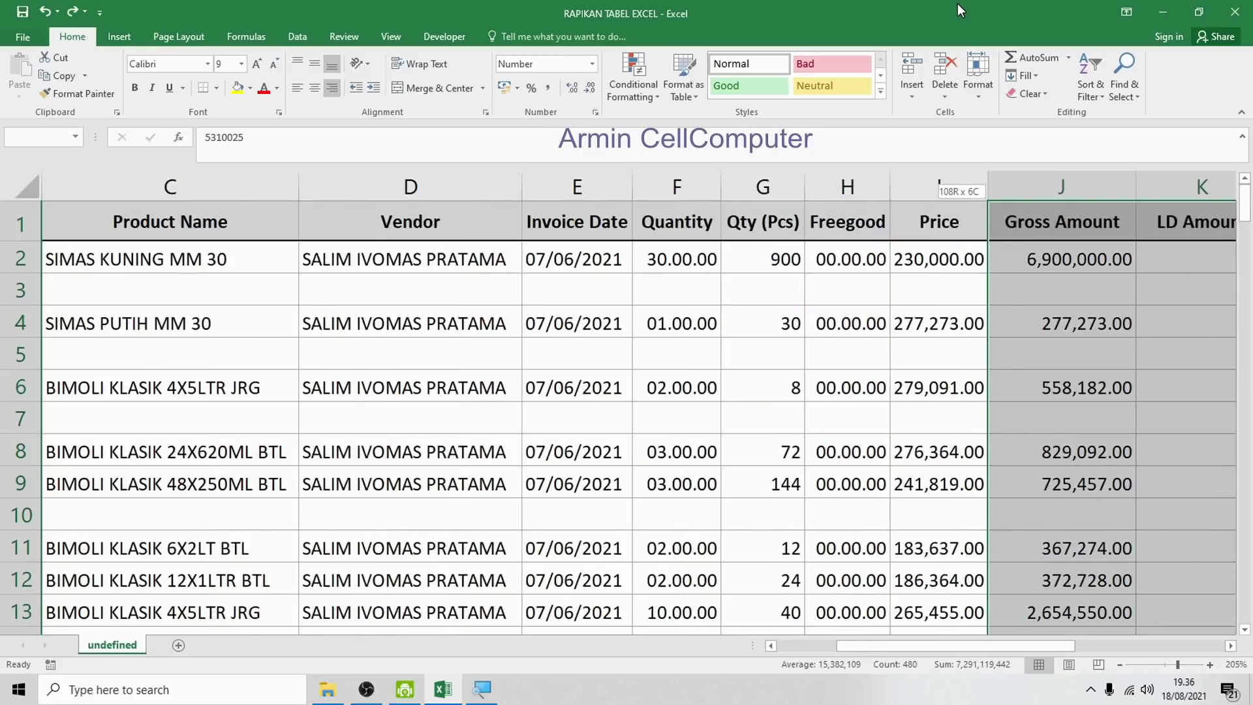
pyautogui.hotkey('shift', 'Right')
pyautogui.hotkey('shift', 'Right')
pyautogui.hotkey('shift', 'Right')
pyautogui.hotkey('shift', 'Right')
pyautogui.hotkey('shift', 'Right')
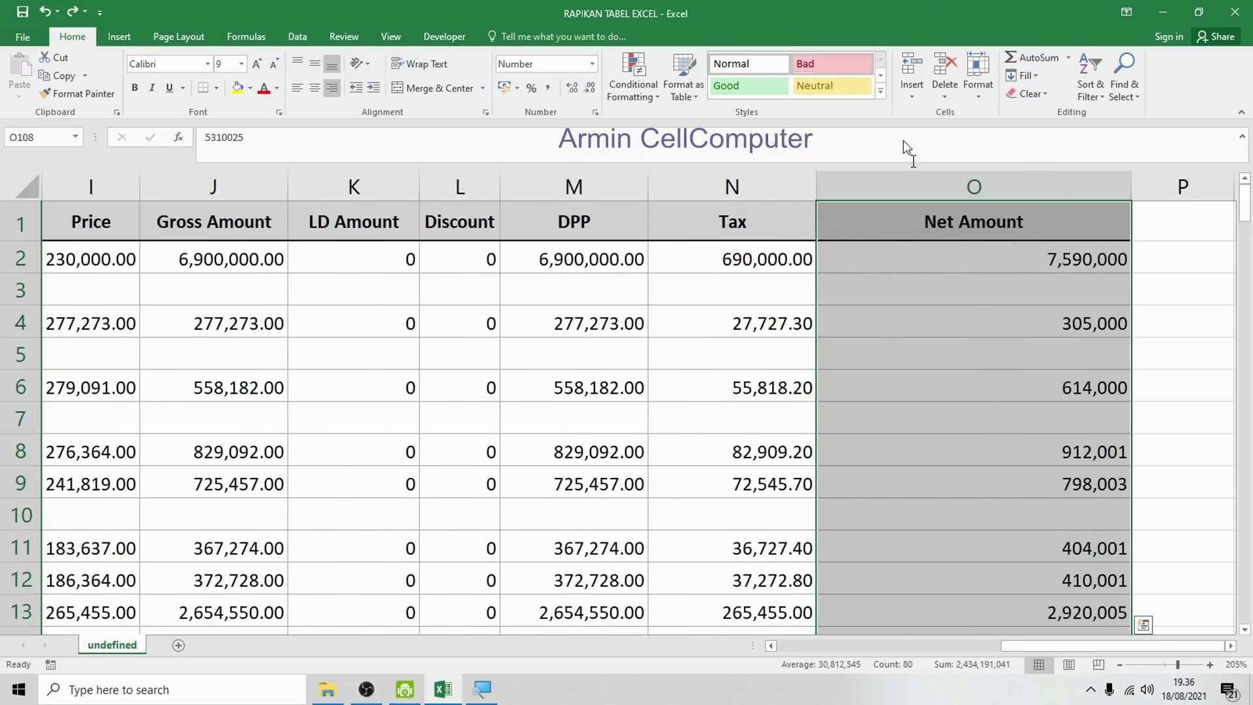
pyautogui.moveTo(1246, 204); pyautogui.dragTo(1246, 486)
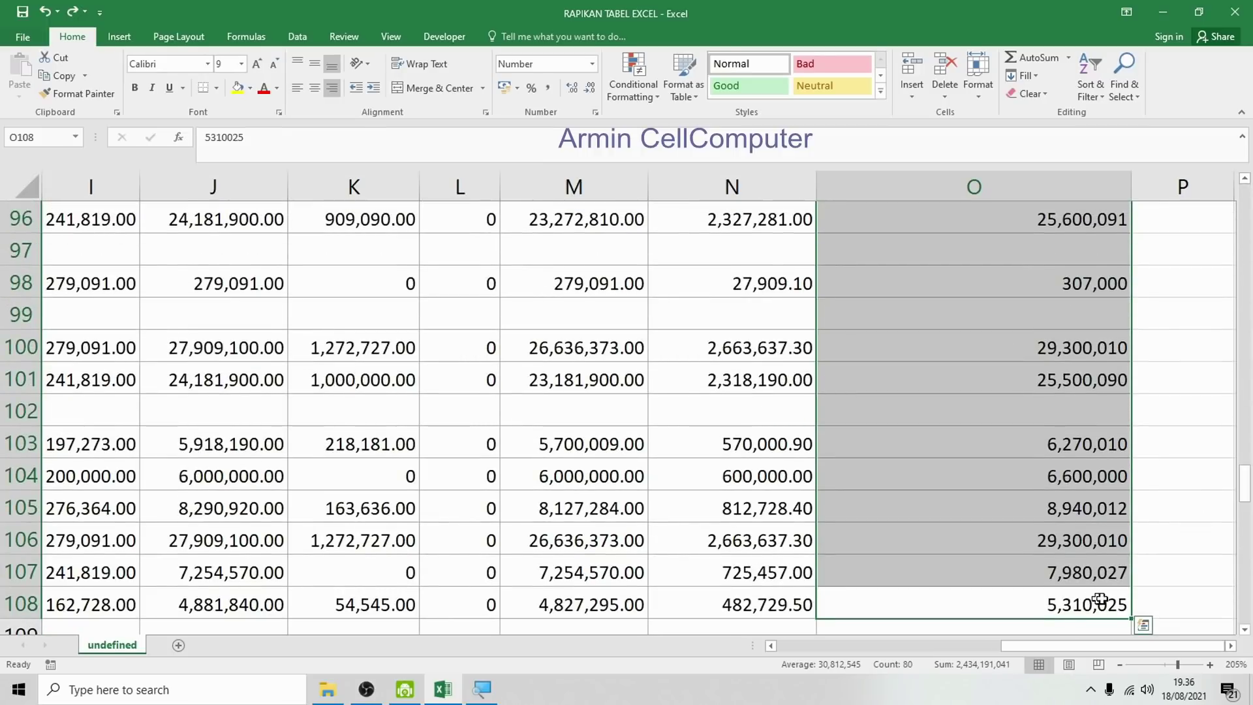
pyautogui.moveTo(1245, 483); pyautogui.dragTo(1248, 194)
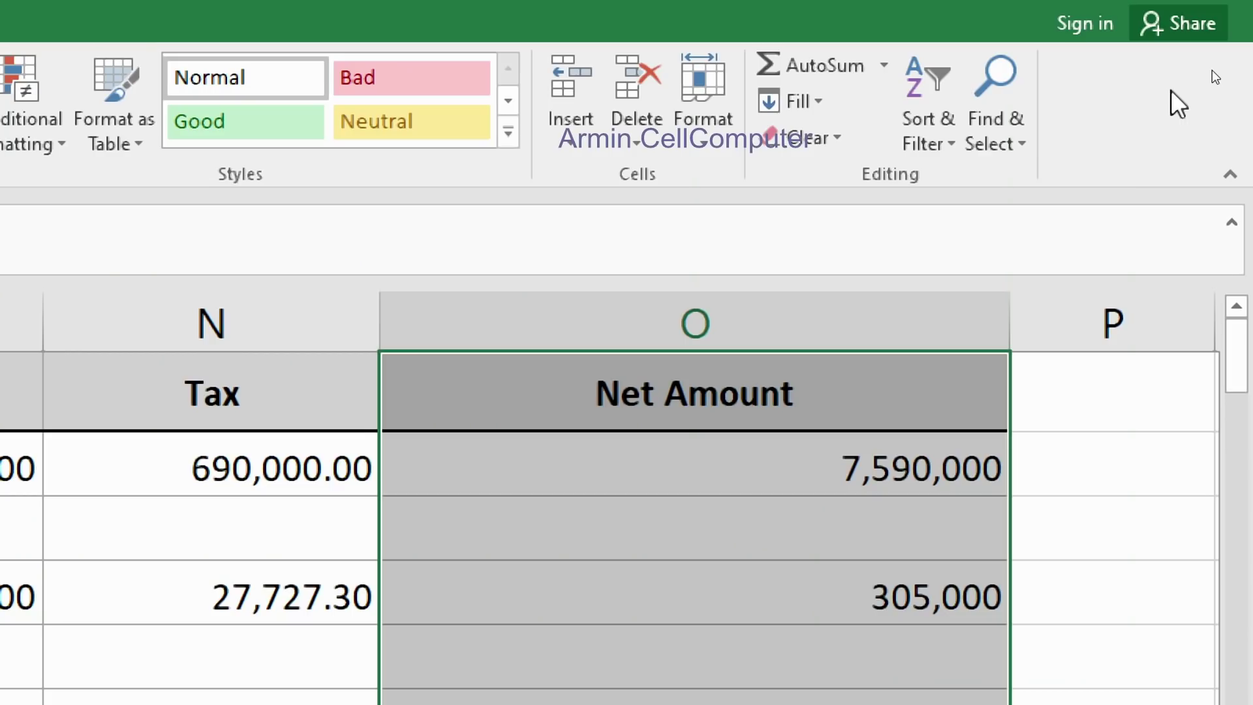
# Use Go To Special > Blanks to select only the empty Net Amount cells O3, O5 and O7.
pyautogui.click(983, 135)
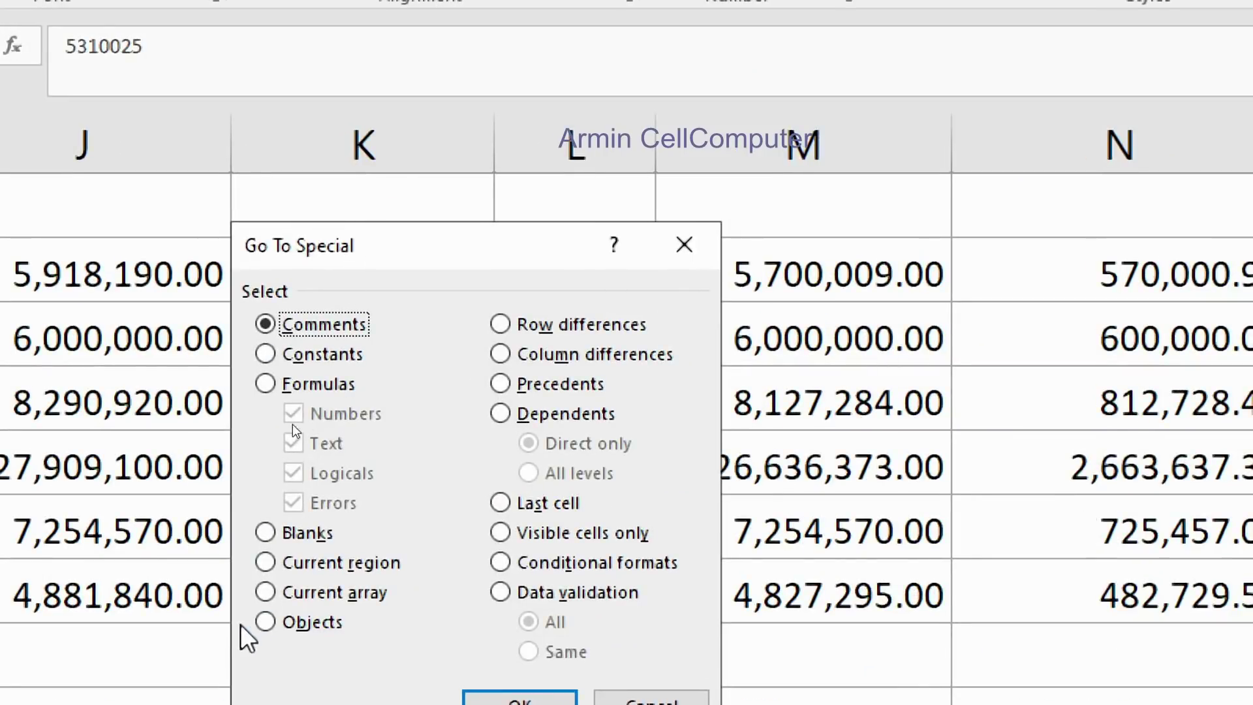
pyautogui.click(267, 533)
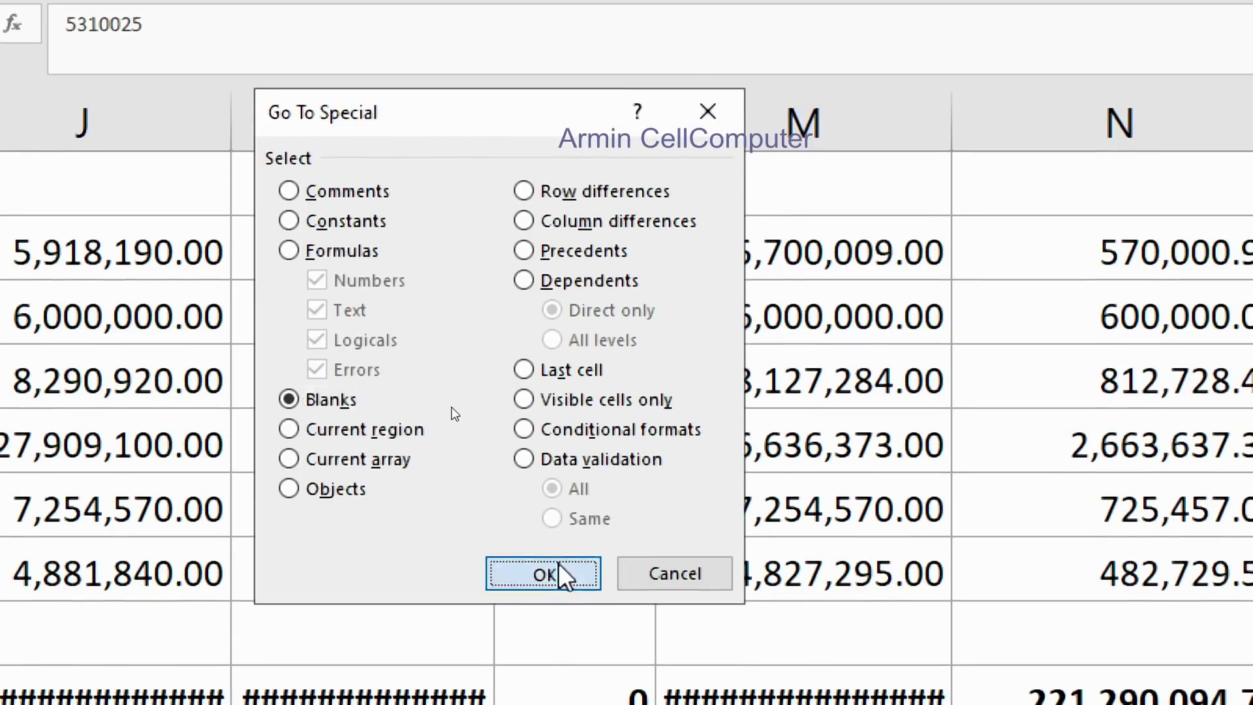
pyautogui.click(529, 699)
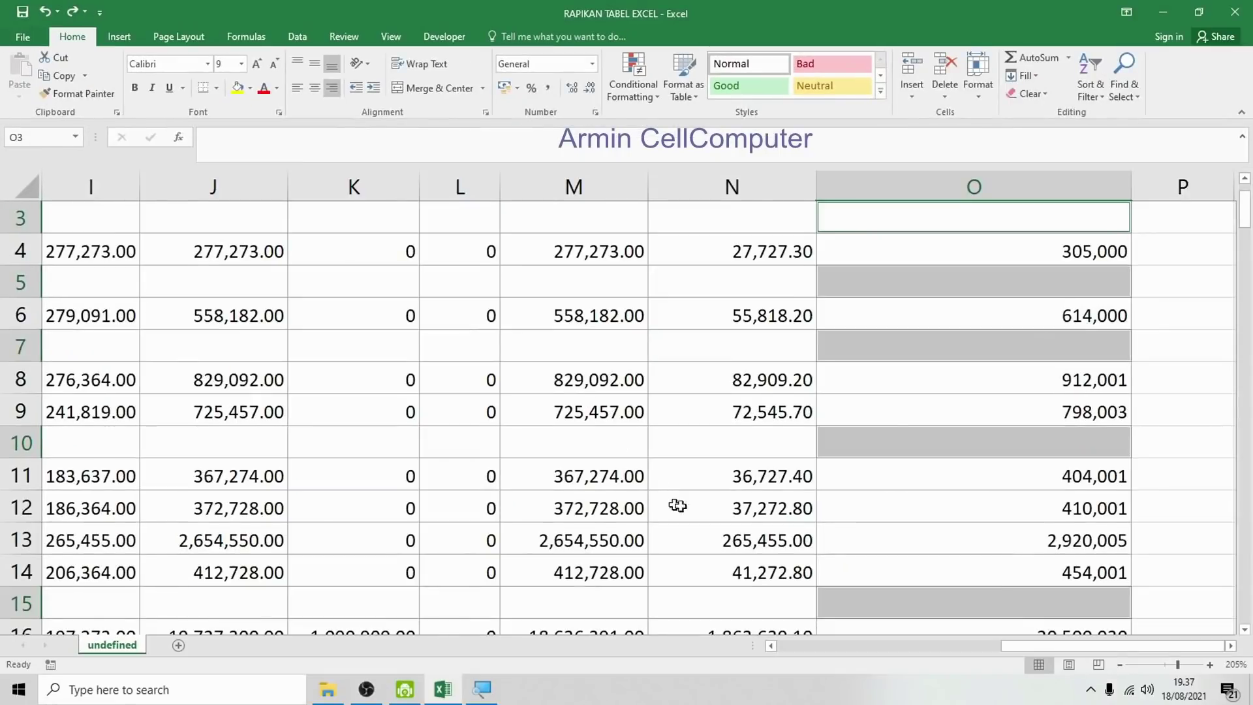
# Delete the entire rows of the selected blank cells so records run unbroken through row 80.
pyautogui.scroll(-3, 930, 411)
pyautogui.scroll(-3, 930, 412)
pyautogui.scroll(-3, 960, 427)
pyautogui.scroll(-3, 960, 427)
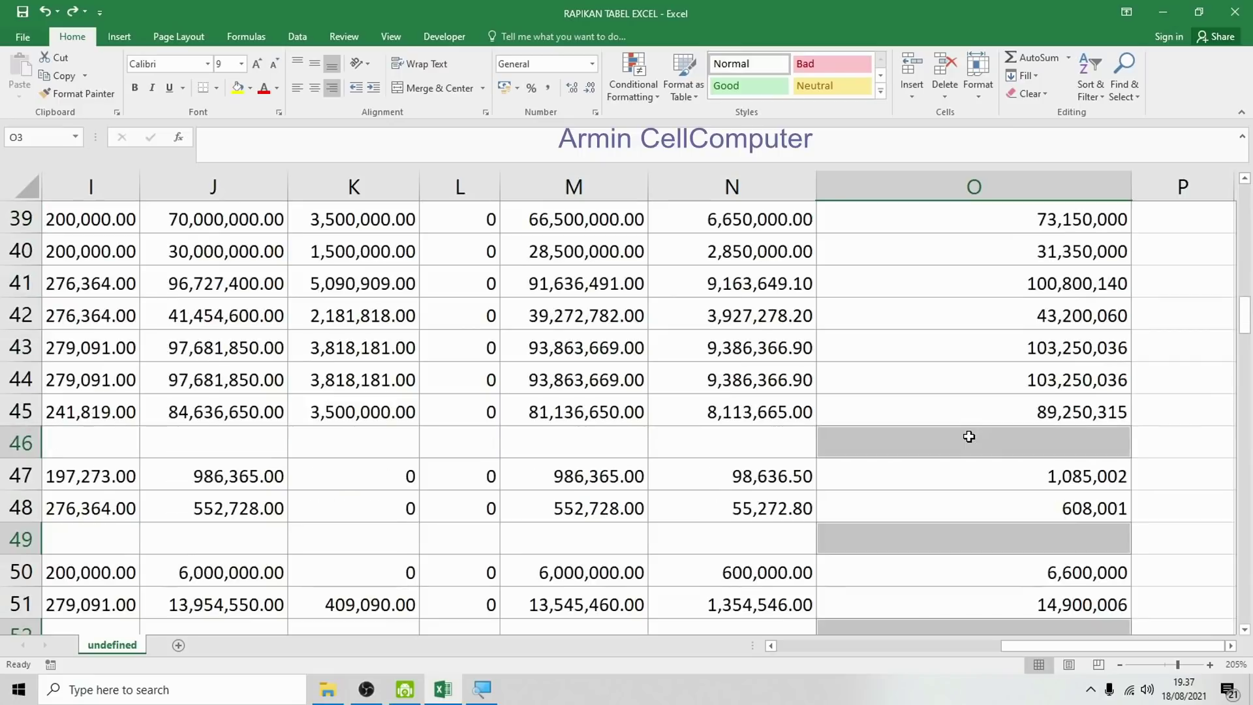
pyautogui.scroll(-3, 960, 428)
pyautogui.scroll(-4, 970, 442)
pyautogui.scroll(-3, 970, 442)
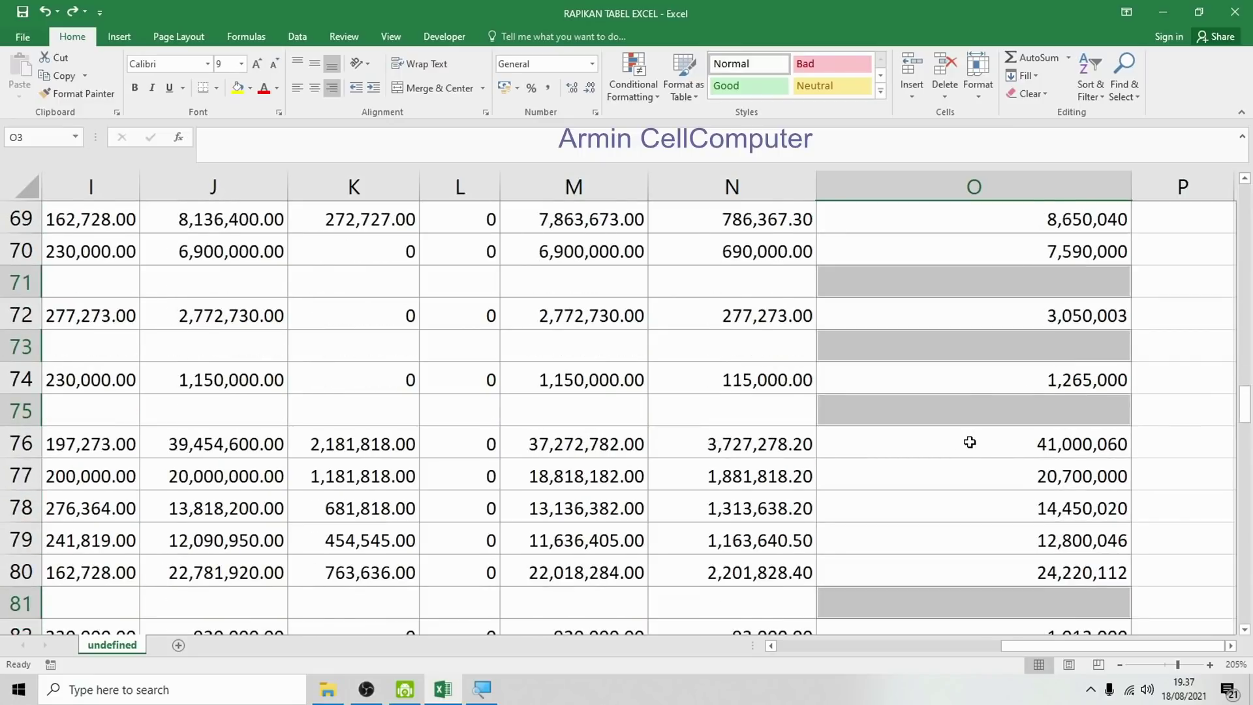
pyautogui.scroll(-2, 970, 443)
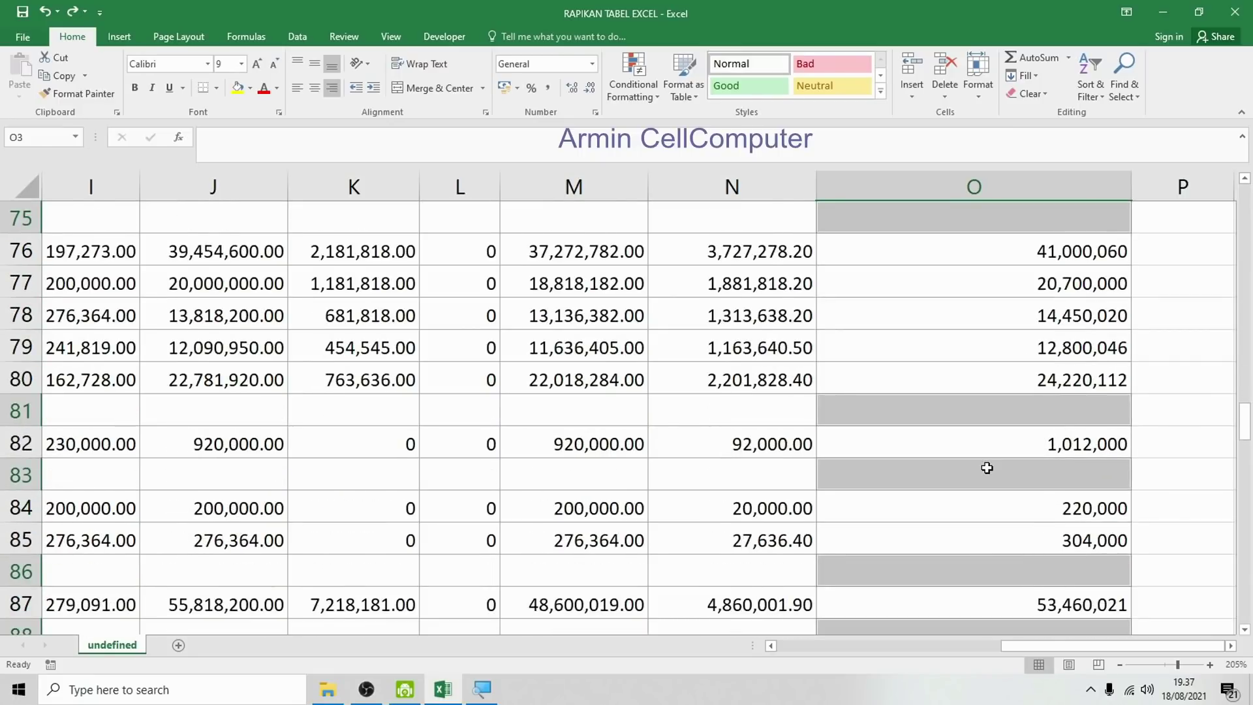
pyautogui.rightClick(987, 467)
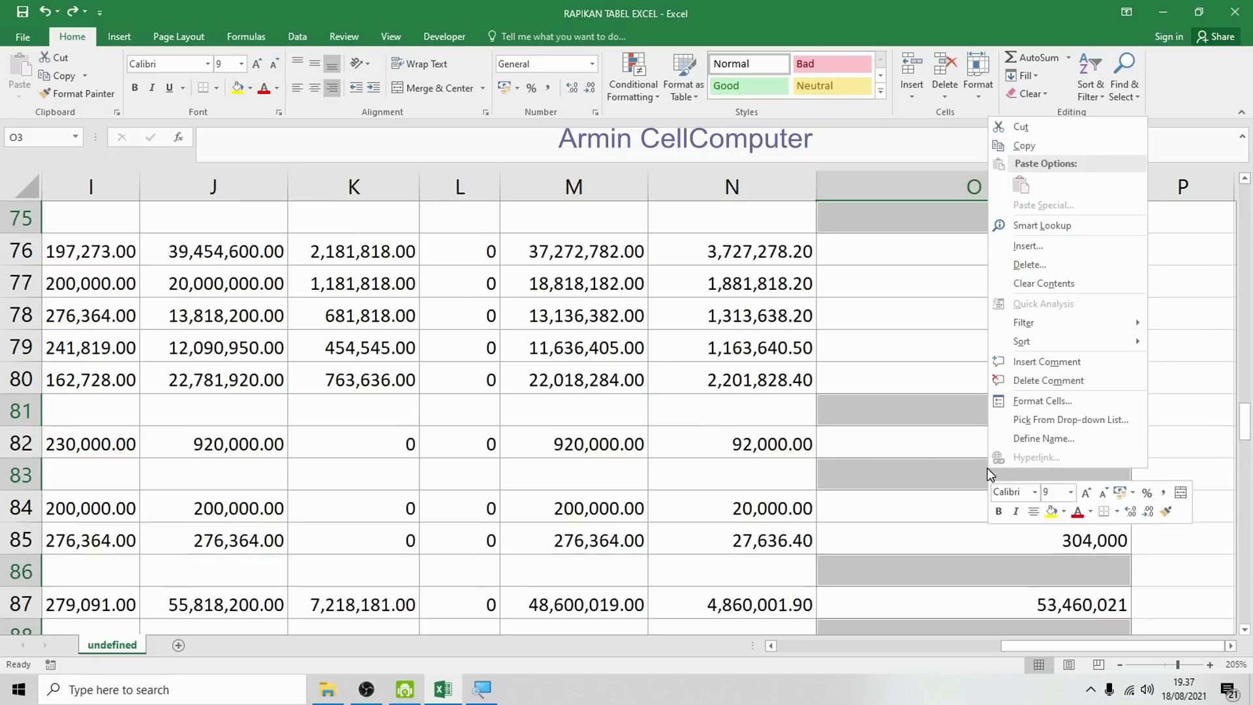
pyautogui.click(1014, 265)
pyautogui.click(983, 264)
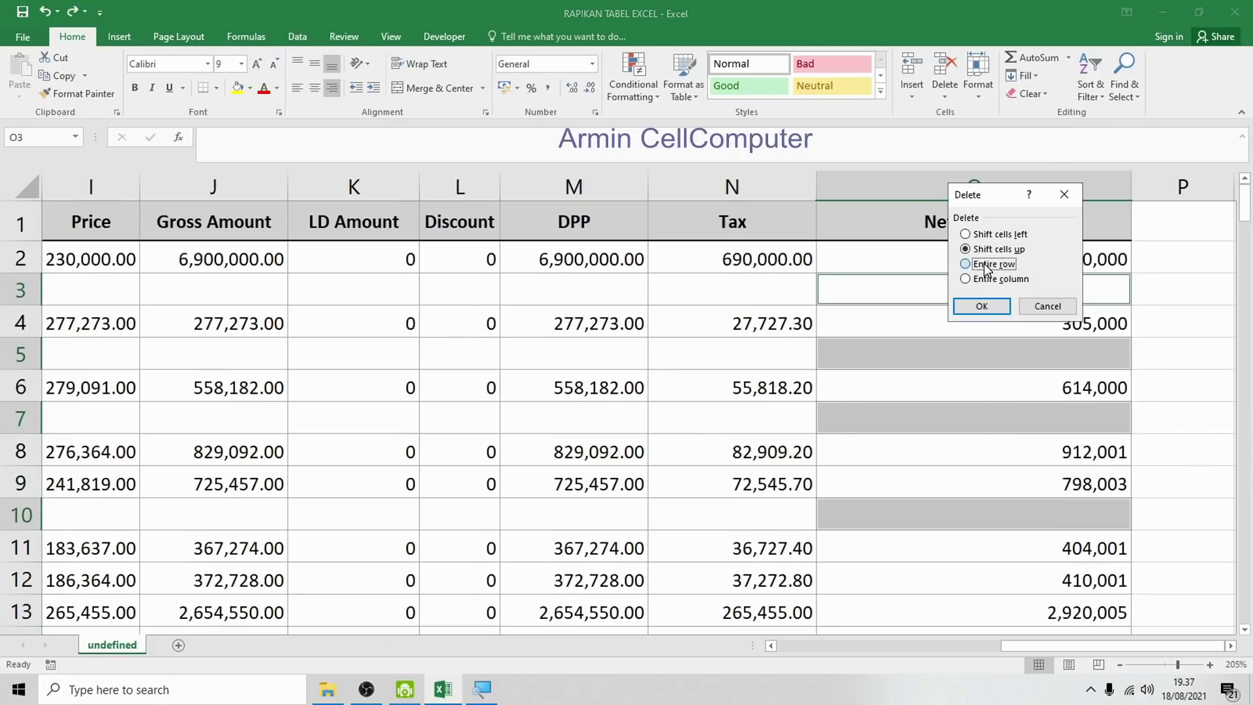
pyautogui.click(982, 306)
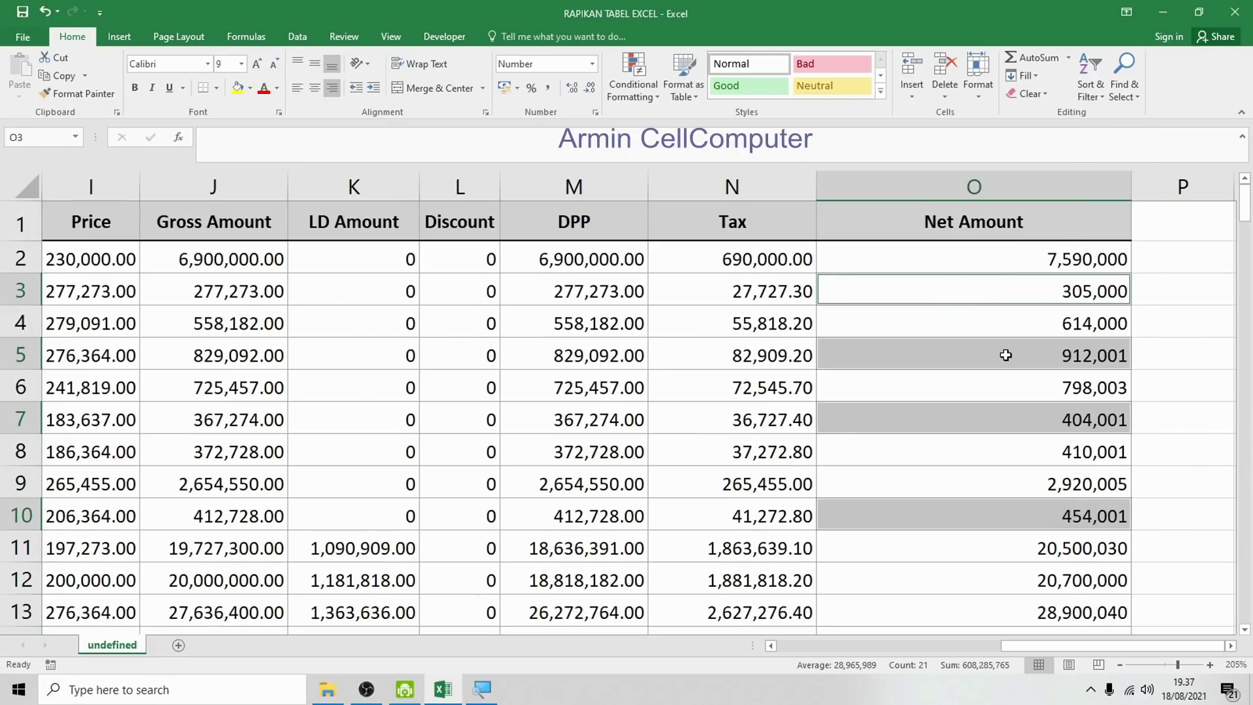
pyautogui.click(1006, 355)
# Select the Net Amount column from the header down to row 80 to read its status-bar sum.
pyautogui.scroll(-1, 1015, 450)
pyautogui.scroll(-12, 1015, 450)
pyautogui.scroll(-13, 1011, 461)
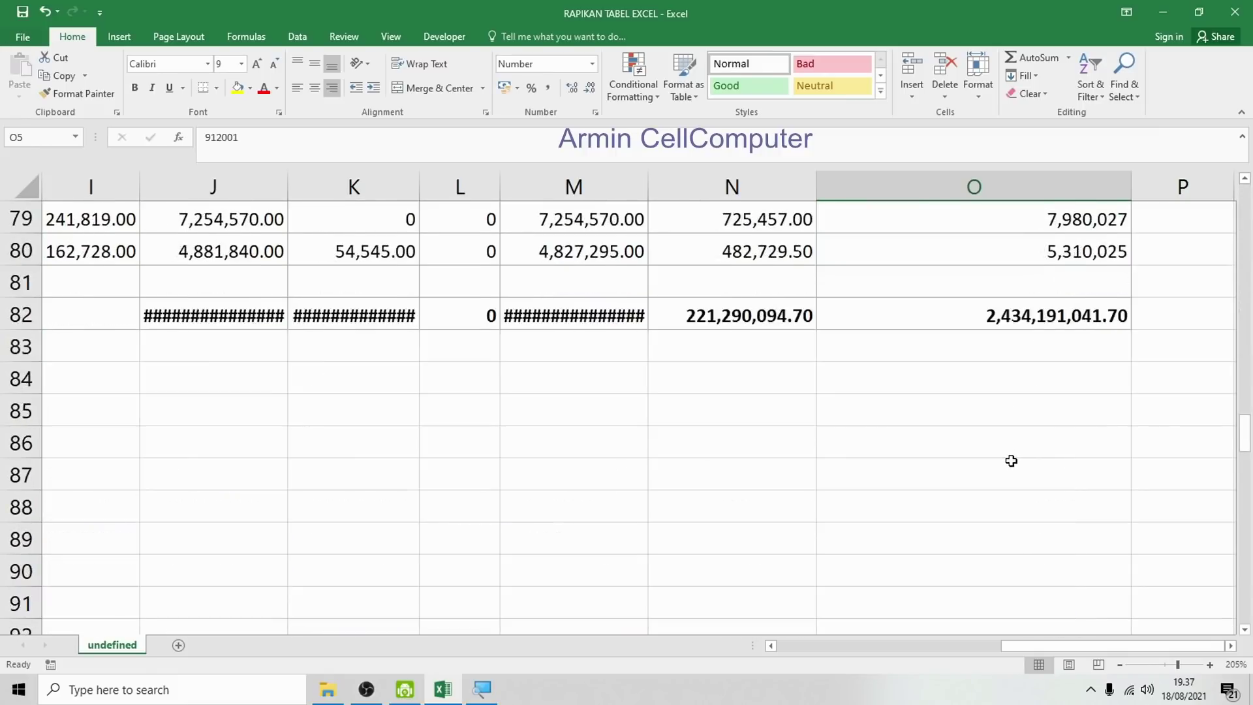
pyautogui.scroll(-4, 1011, 461)
pyautogui.scroll(9, 1010, 462)
pyautogui.scroll(-5, 1025, 534)
pyautogui.scroll(2, 1025, 496)
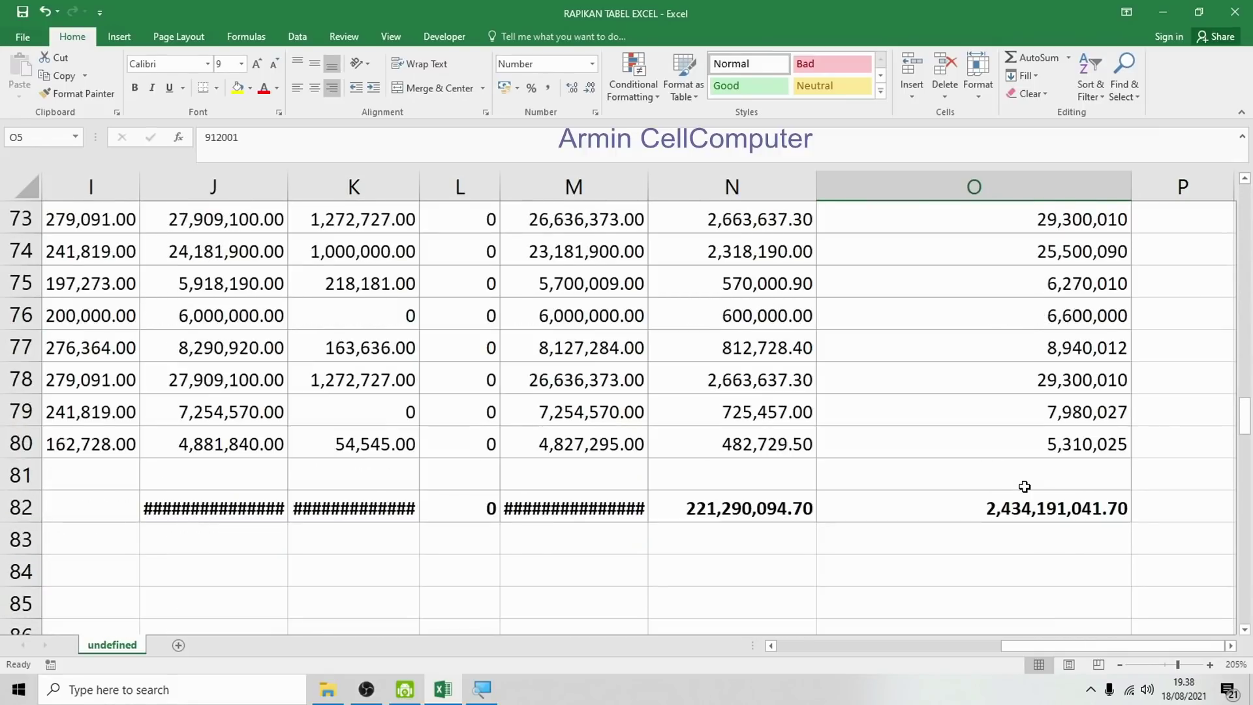
pyautogui.moveTo(1039, 445); pyautogui.dragTo(989, 18)
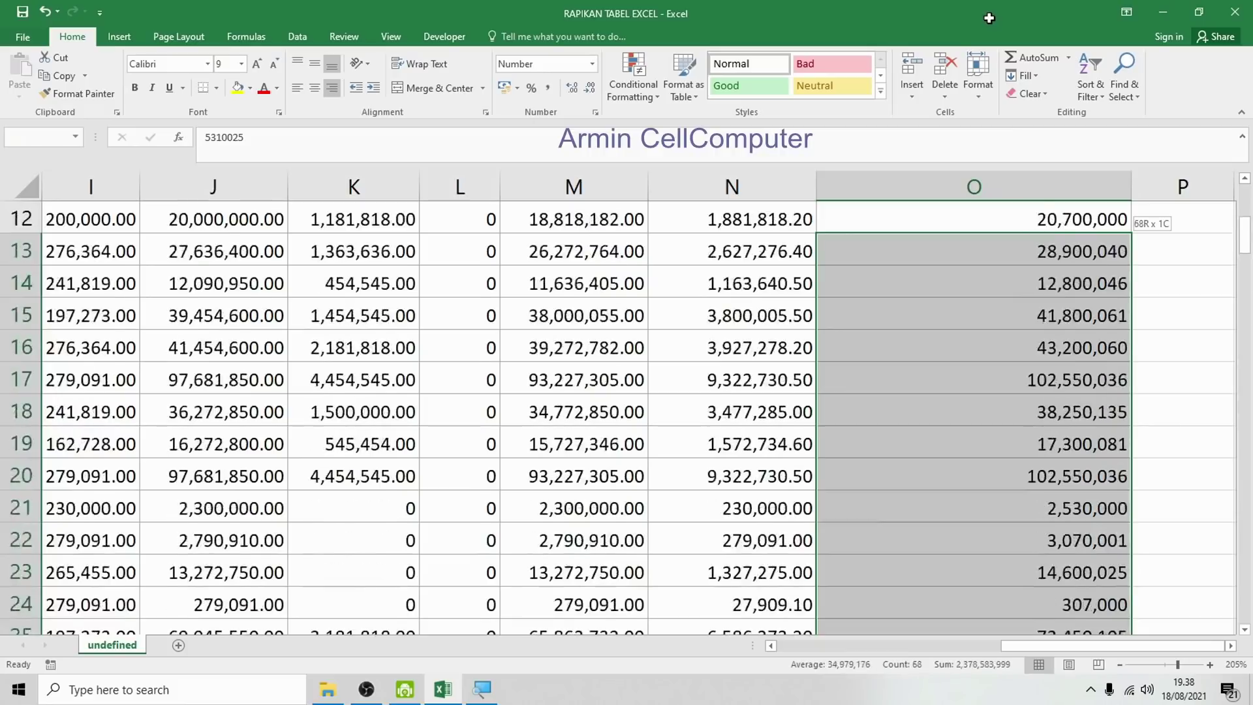
pyautogui.moveTo(989, 17); pyautogui.dragTo(985, 232)
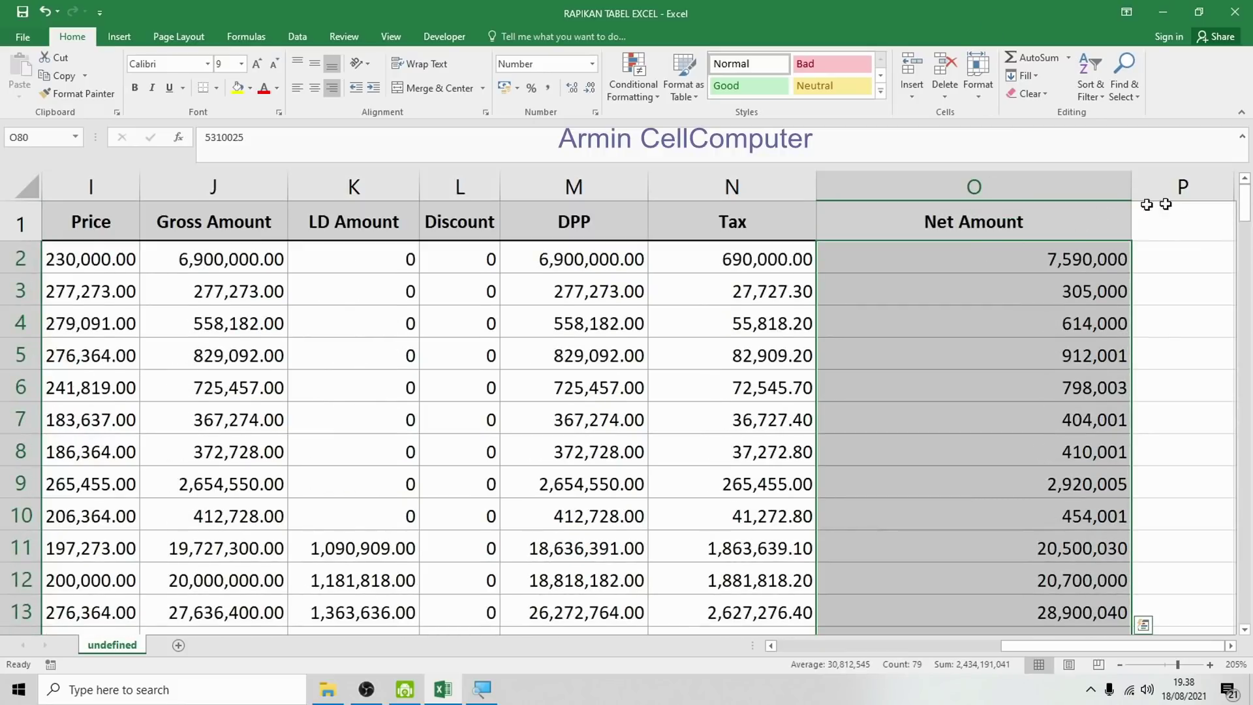
pyautogui.moveTo(1245, 208)
pyautogui.mouseDown()
pyautogui.moveTo(1249, 491)
pyautogui.moveTo(1245, 408)
pyautogui.mouseUp()
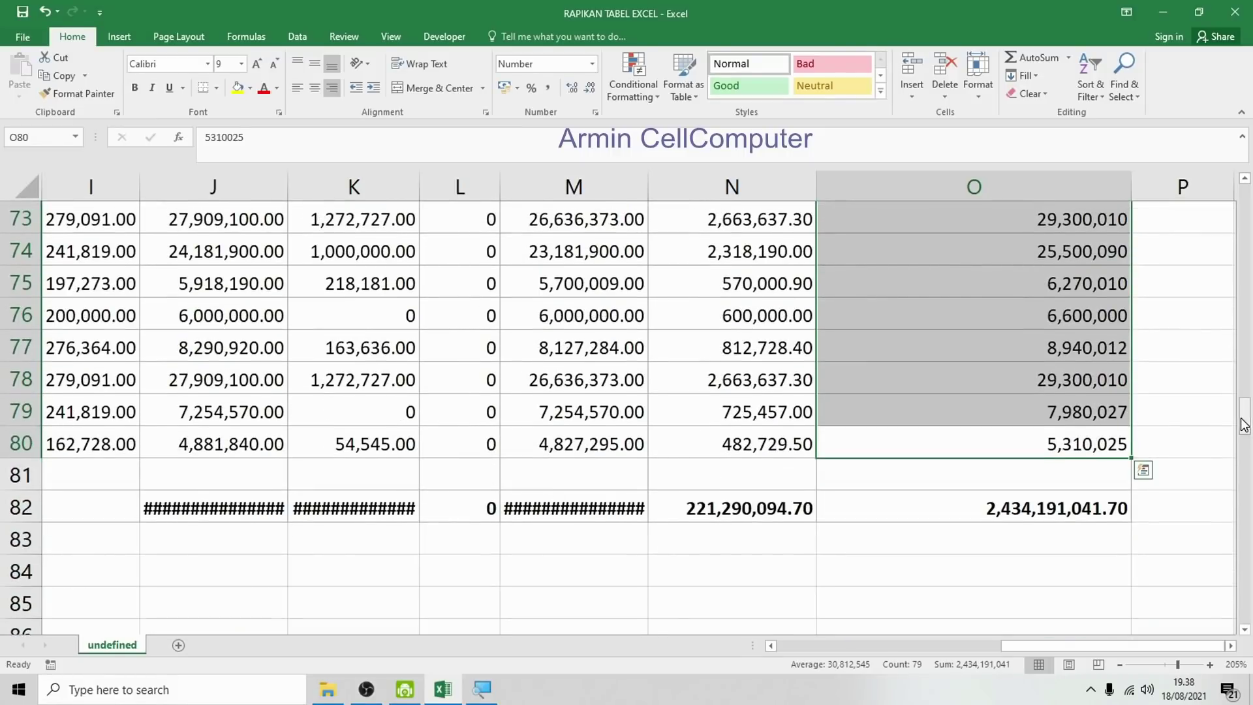
# AutoSum O81 to =SUM(O2:O80), giving 2,434,191,041.
pyautogui.click(1097, 483)
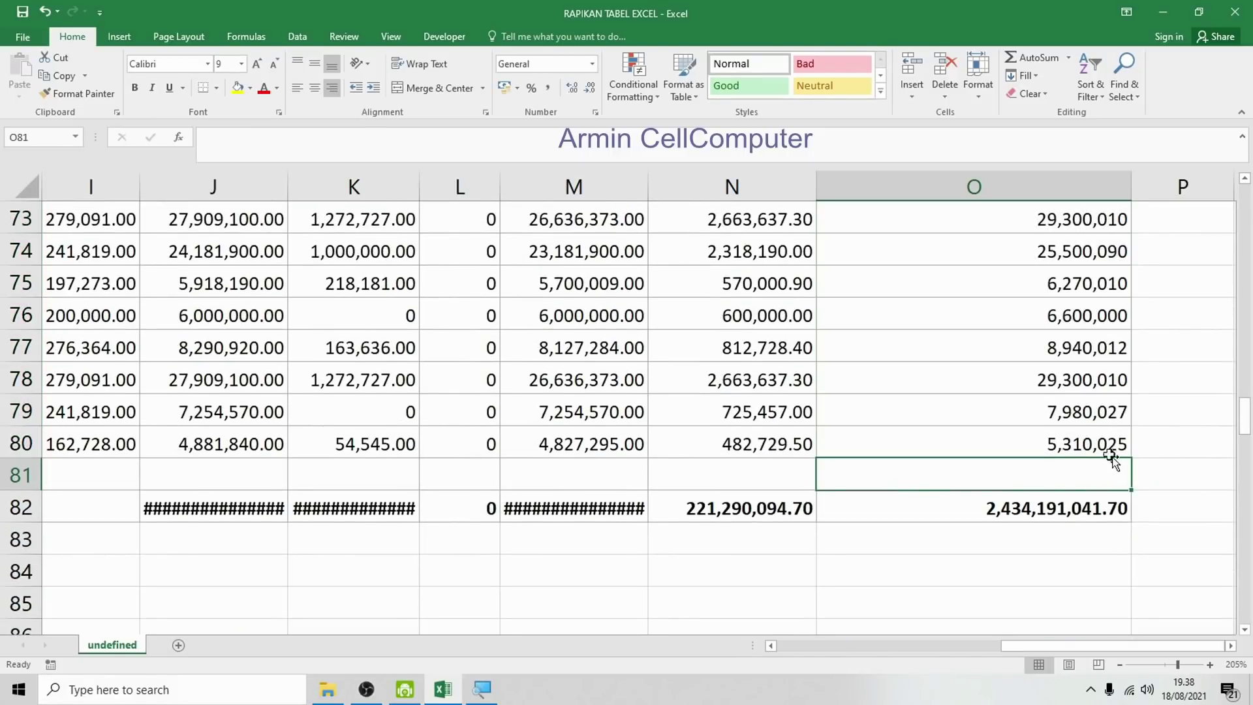
pyautogui.click(1037, 58)
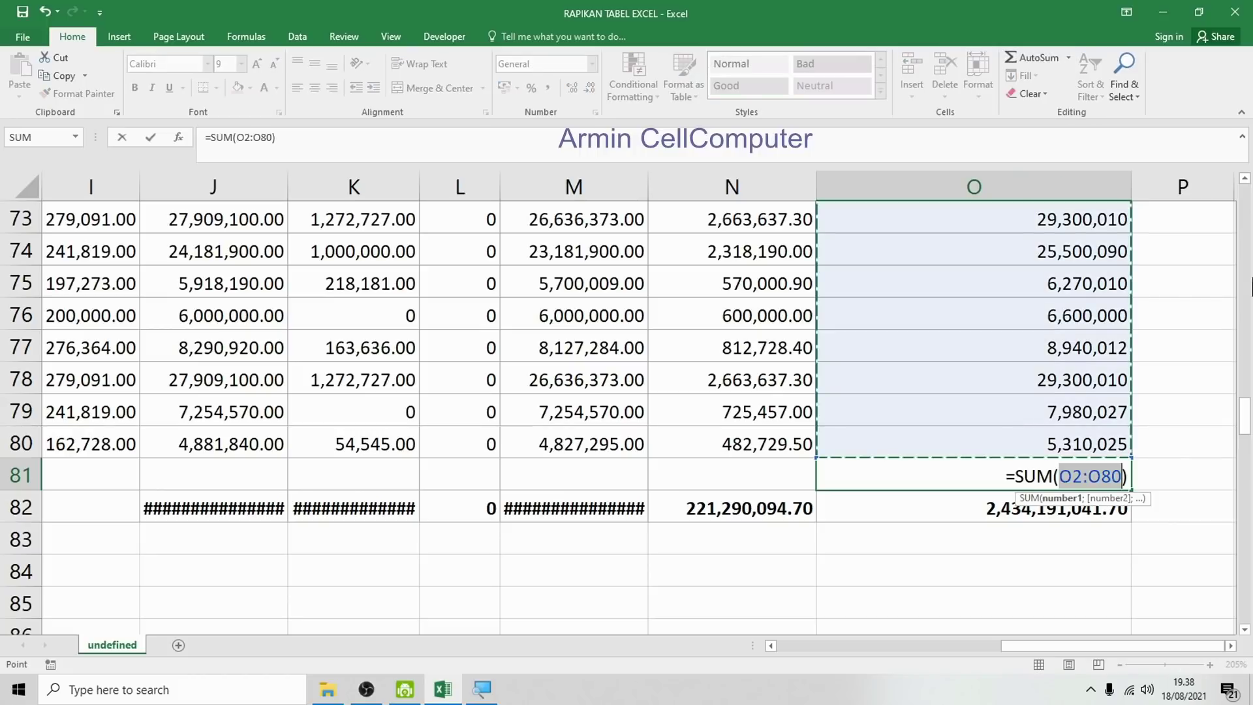
pyautogui.moveTo(1245, 405)
pyautogui.mouseDown()
pyautogui.moveTo(1243, 211)
pyautogui.moveTo(1239, 409)
pyautogui.mouseUp()
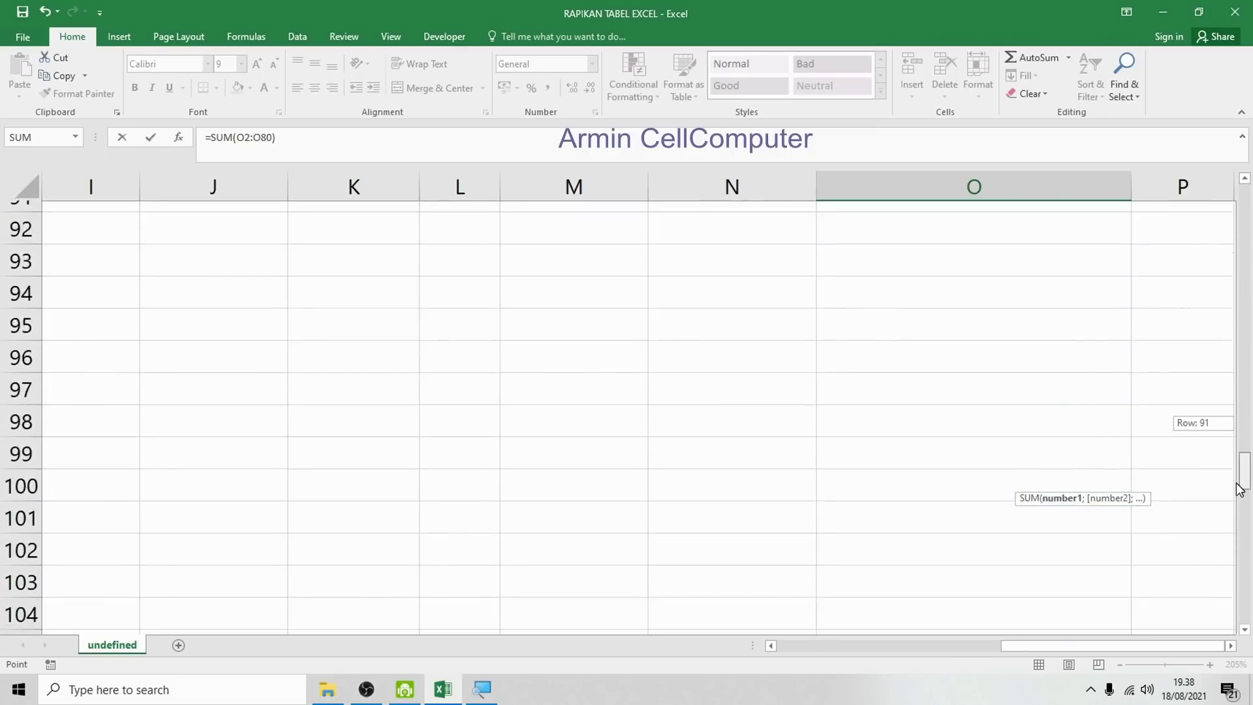
pyautogui.moveTo(1239, 409); pyautogui.dragTo(1231, 427)
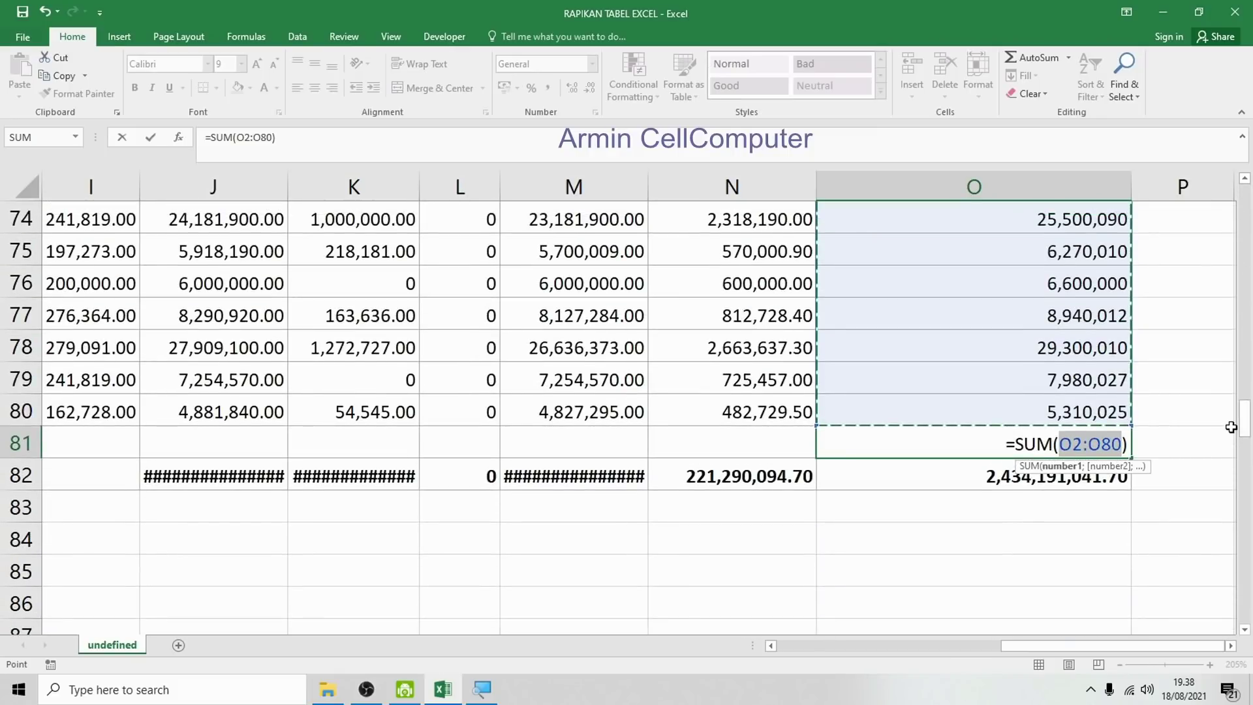
pyautogui.press('Return')
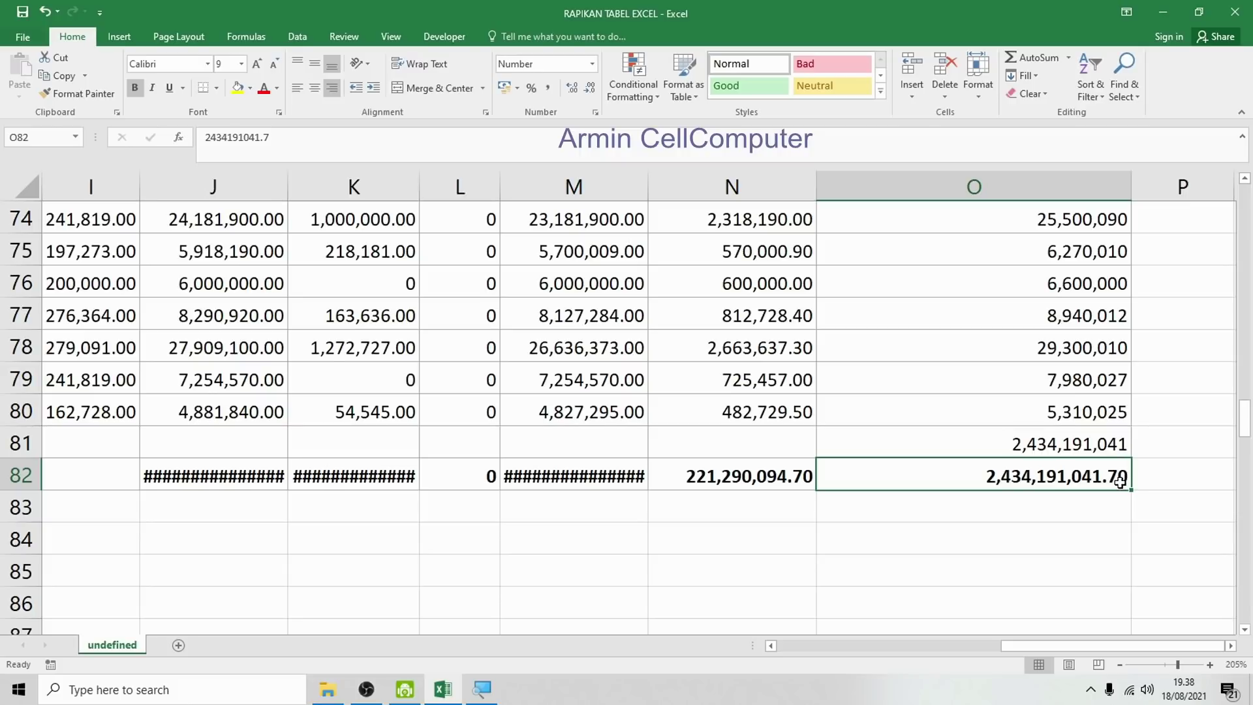
pyautogui.click(1106, 446)
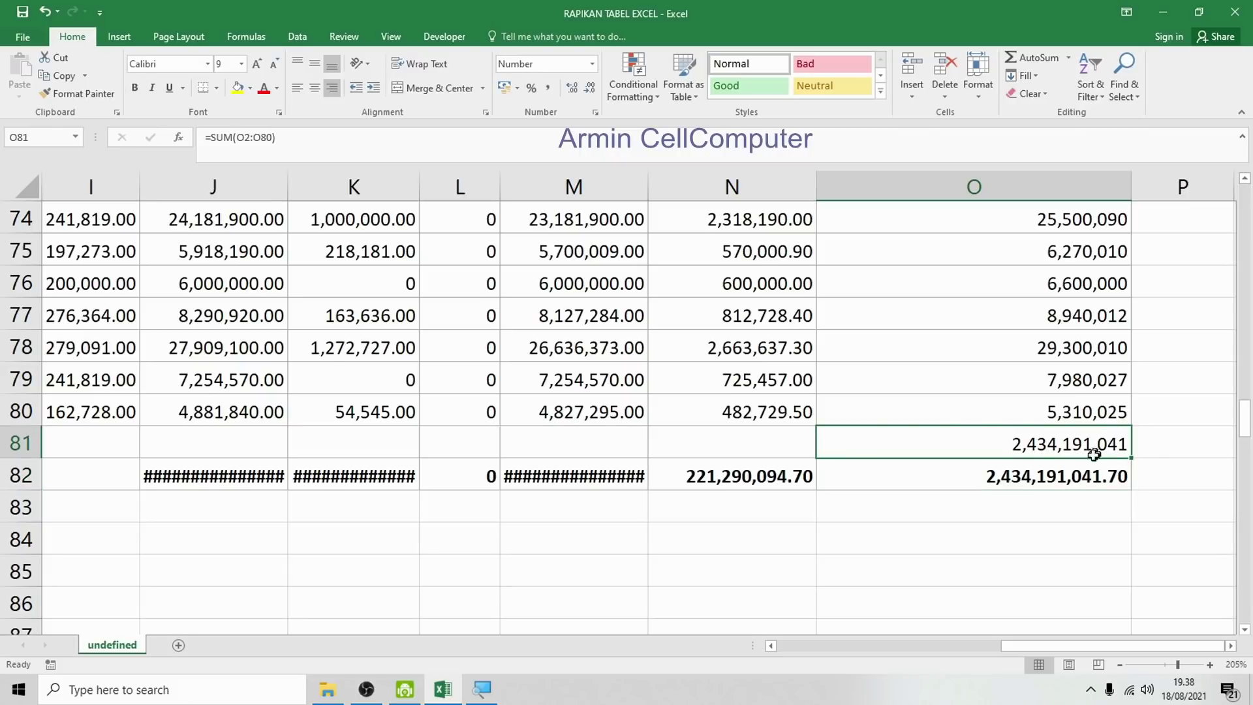
# Compare O81 with the O82 total and add a Tax check sum in N81.
pyautogui.click(1077, 478)
pyautogui.click(797, 433)
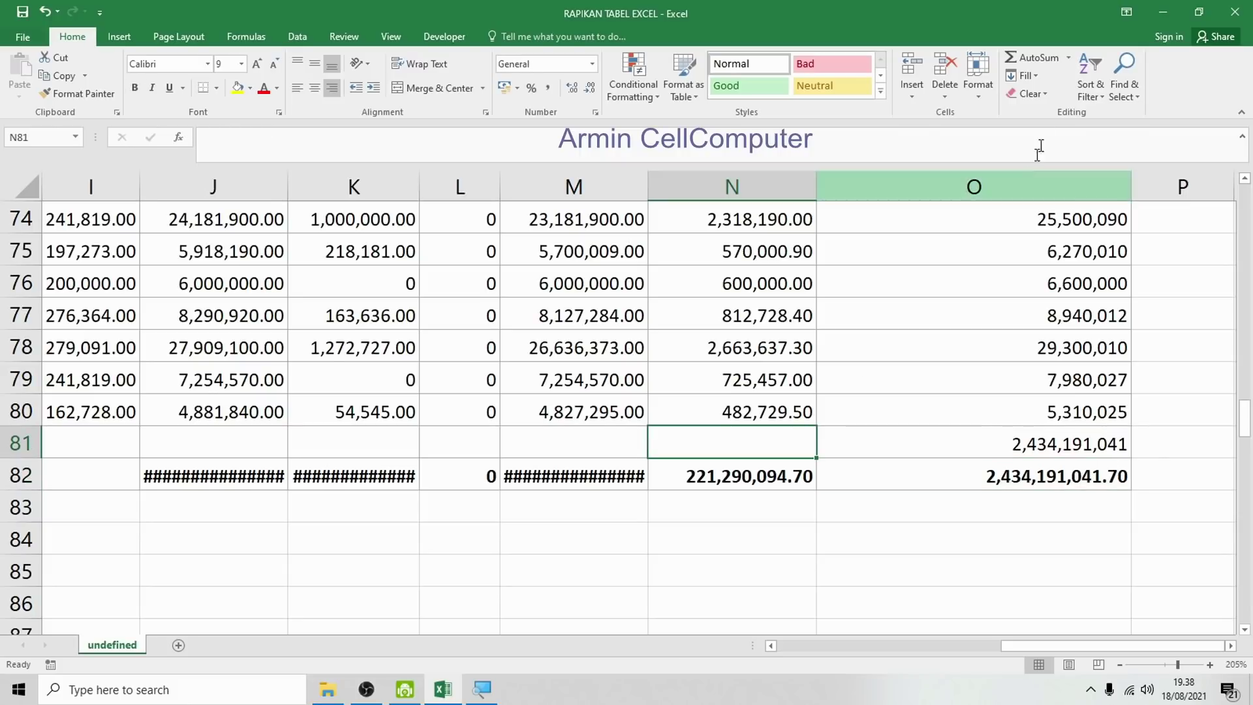
pyautogui.click(1032, 57)
pyautogui.press('Return')
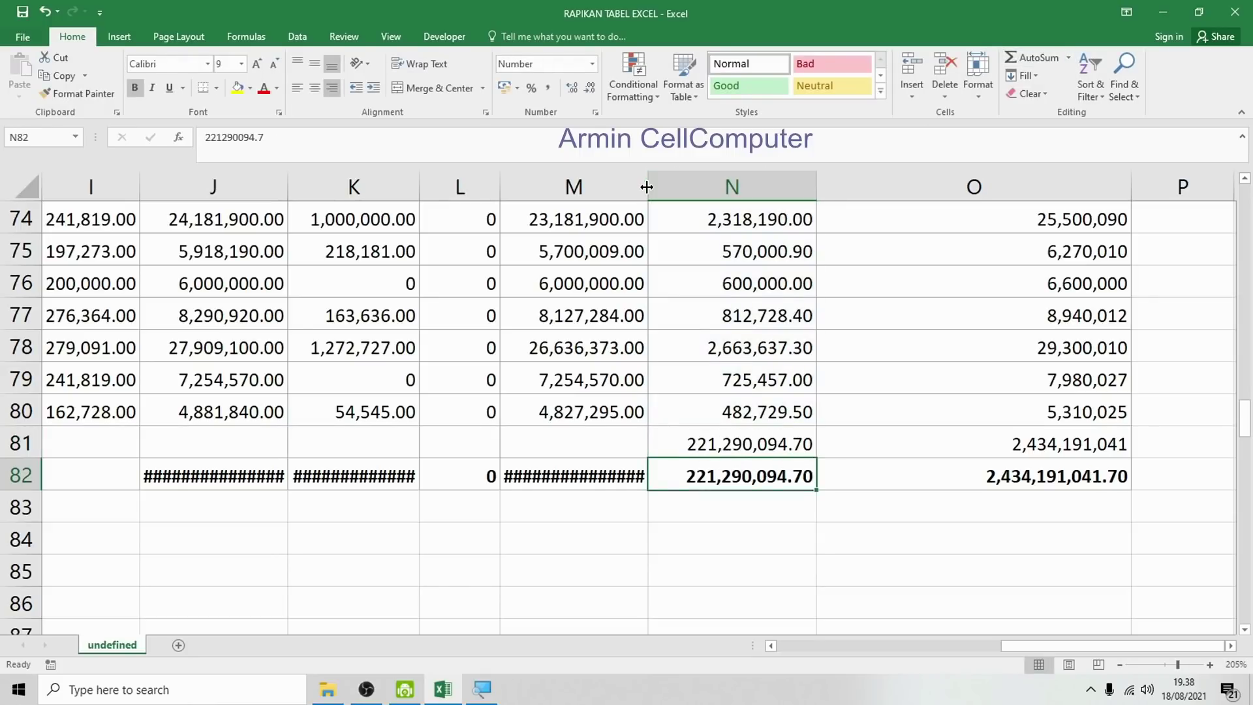
# Widen column M and add a DPP check sum in M81 showing 2,212,900,947.00.
pyautogui.moveTo(648, 190); pyautogui.dragTo(676, 189)
pyautogui.click(621, 440)
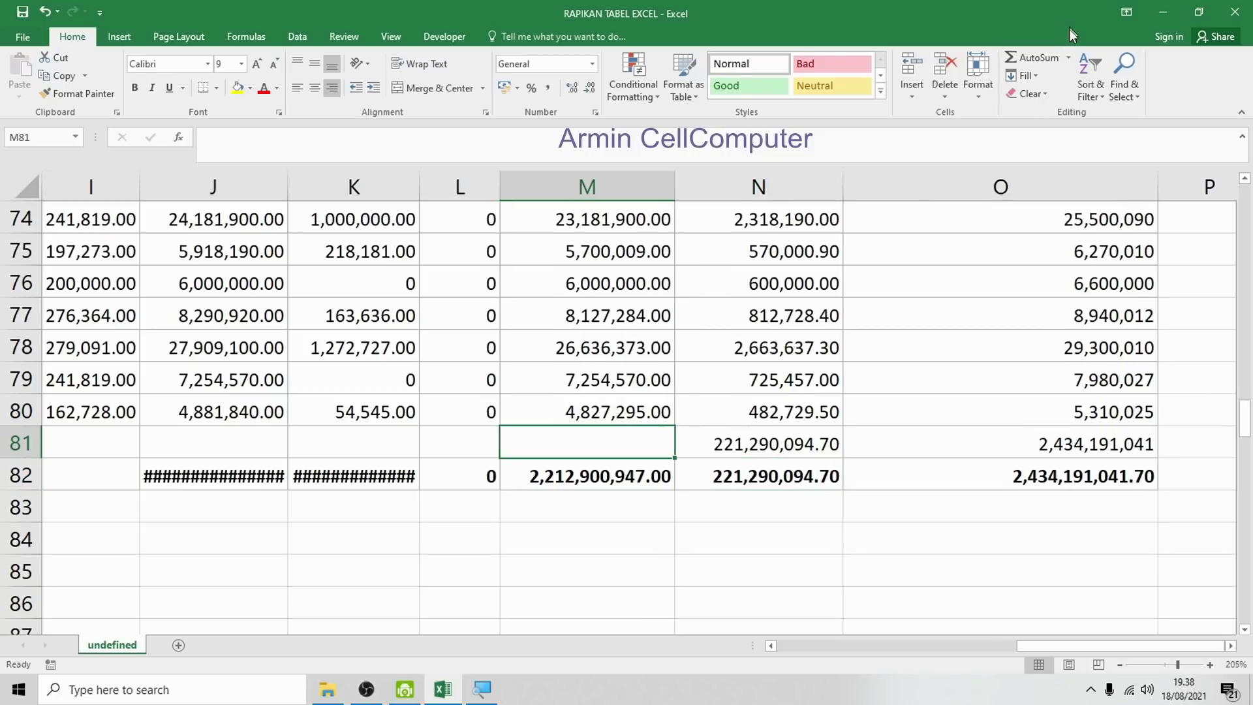
pyautogui.click(1045, 64)
pyautogui.press('Return')
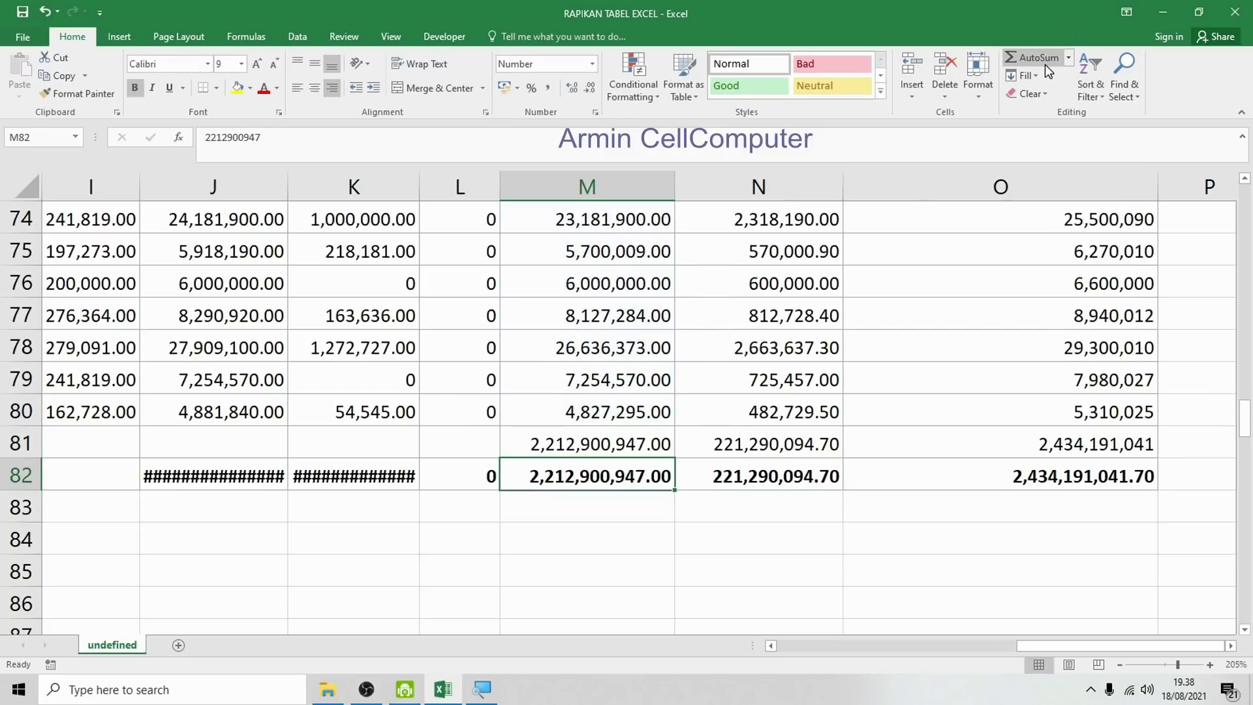
# Clear the temporary check sums from M81:O81.
pyautogui.moveTo(590, 444)
pyautogui.mouseDown()
pyautogui.moveTo(1029, 429)
pyautogui.moveTo(1026, 444)
pyautogui.mouseUp()
pyautogui.press('Delete')
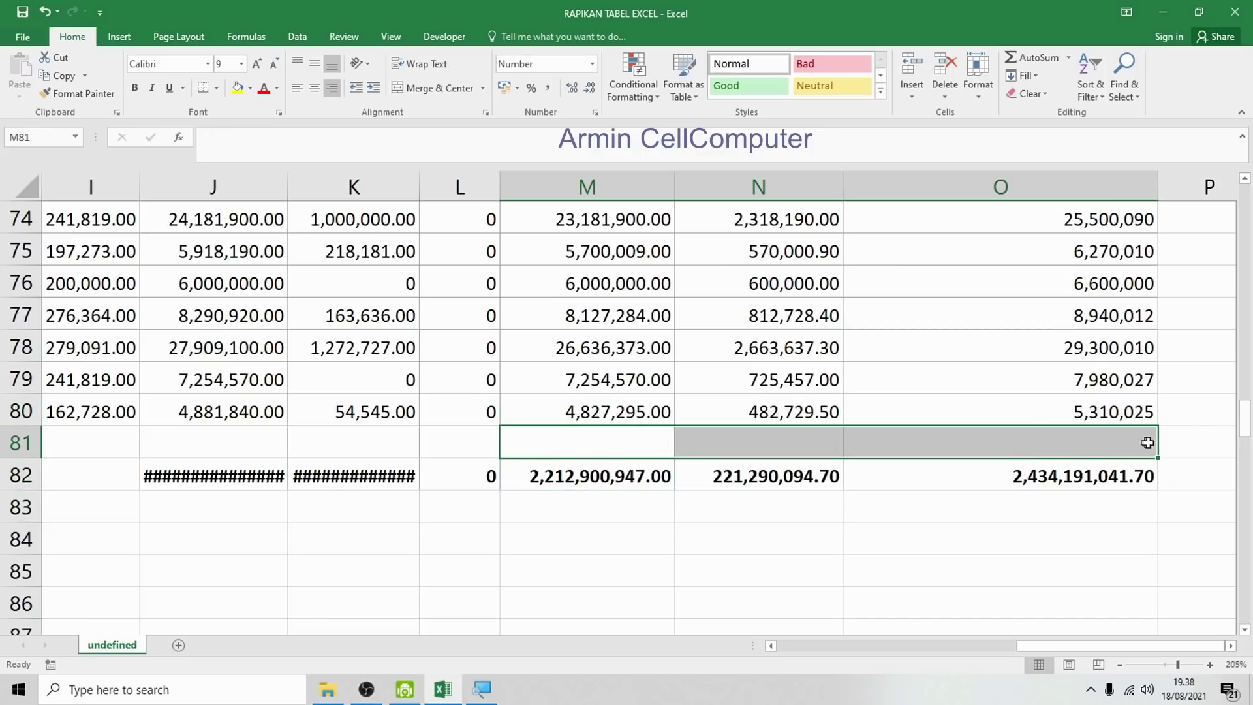
pyautogui.click(1163, 491)
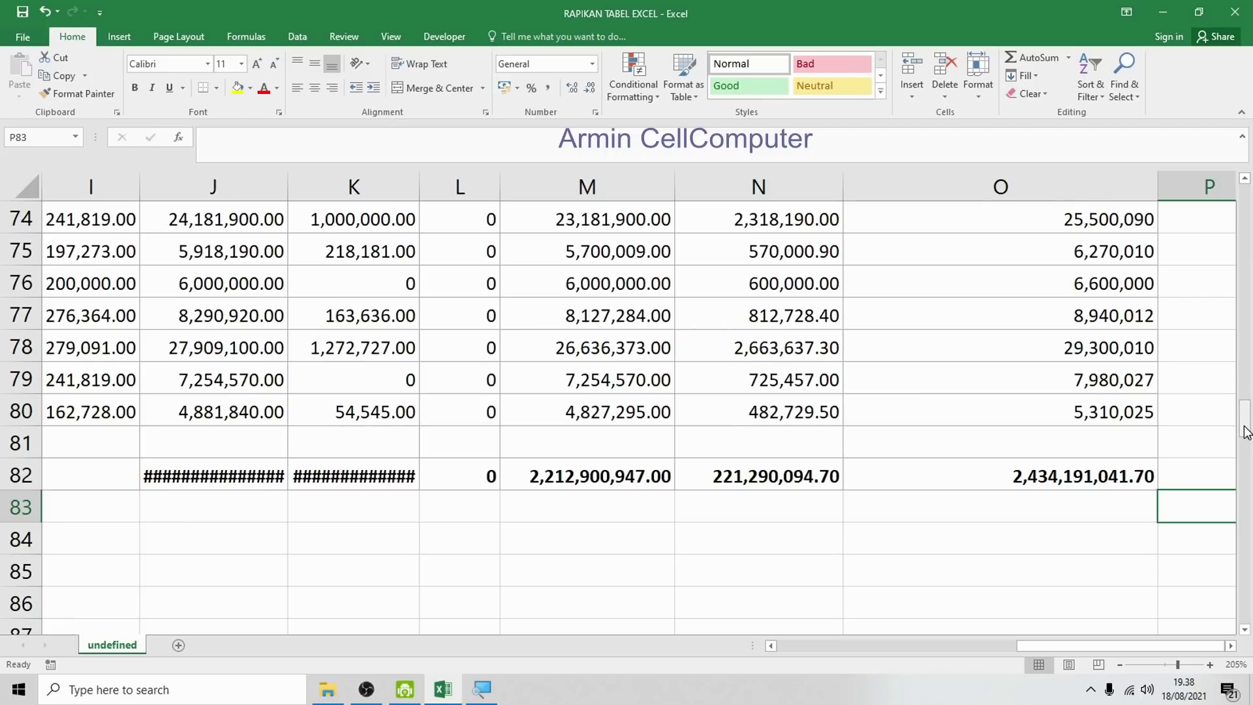
pyautogui.moveTo(1245, 417); pyautogui.dragTo(1245, 196)
pyautogui.moveTo(1045, 646); pyautogui.dragTo(817, 646)
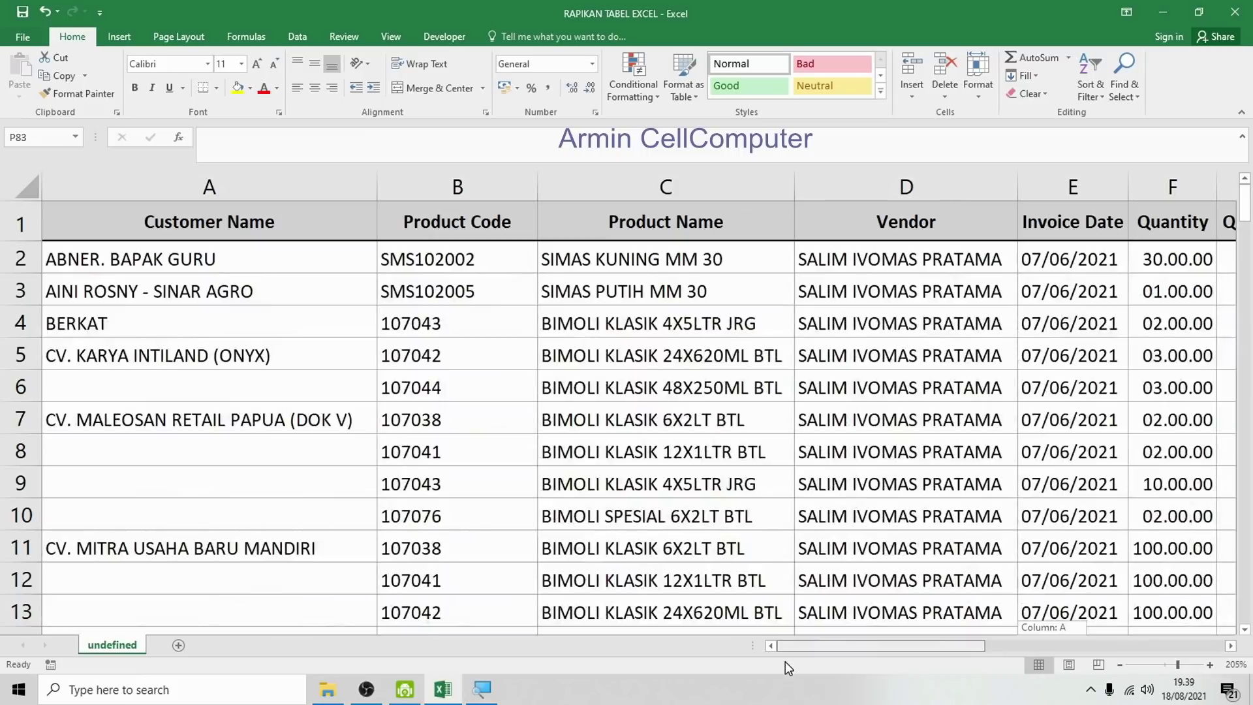
pyautogui.scroll(-4, 280, 388)
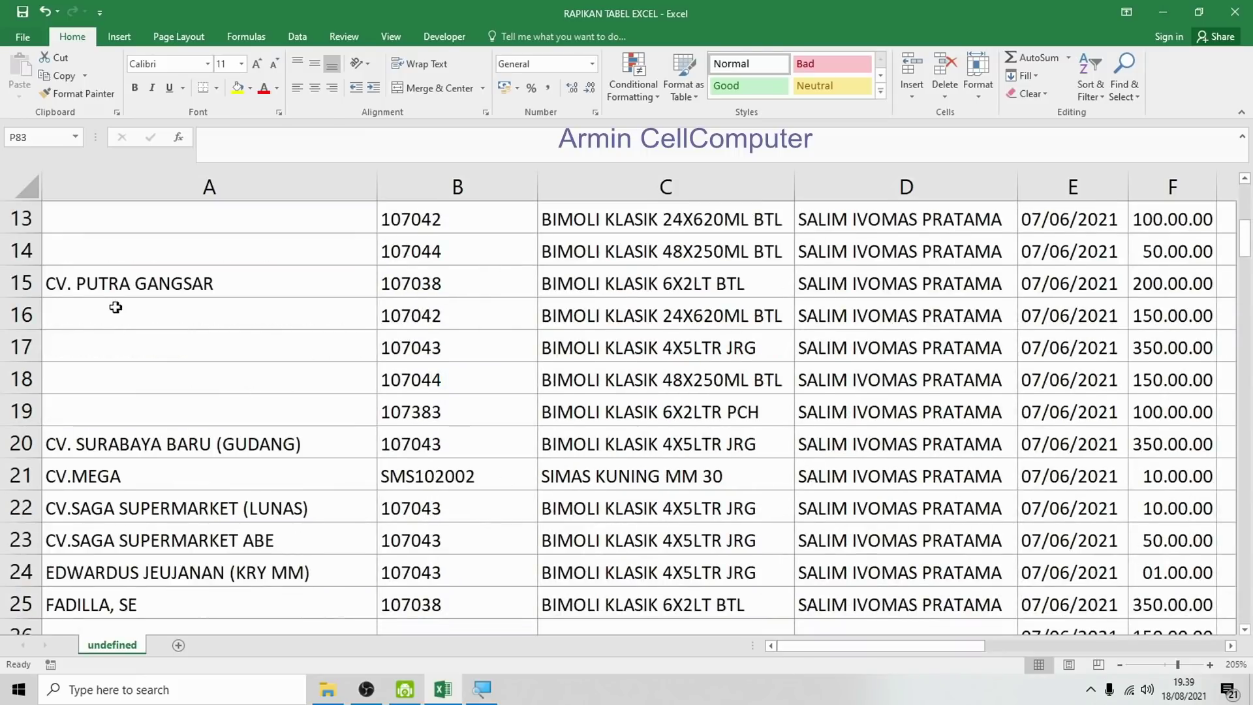
pyautogui.moveTo(116, 308); pyautogui.dragTo(118, 404)
pyautogui.scroll(-1, 129, 414)
pyautogui.scroll(-2, 121, 392)
pyautogui.moveTo(105, 347); pyautogui.dragTo(139, 538)
pyautogui.click(82, 351)
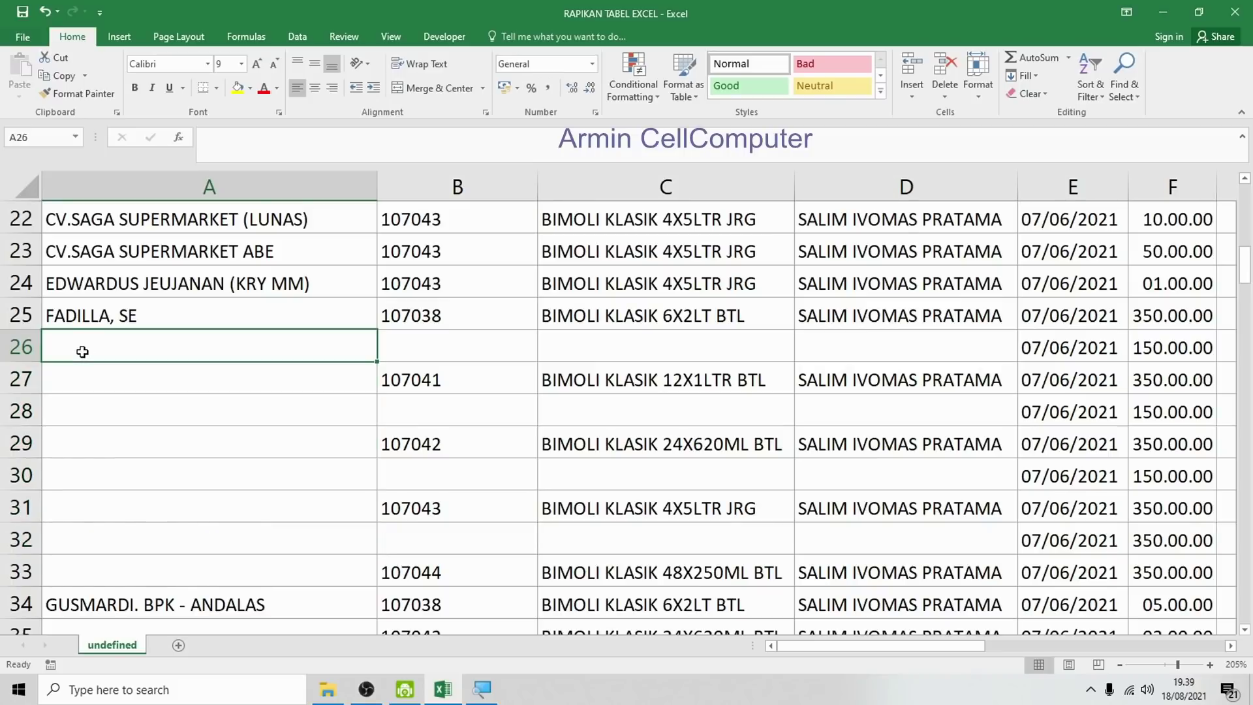
pyautogui.click(69, 319)
pyautogui.moveTo(79, 348); pyautogui.dragTo(115, 563)
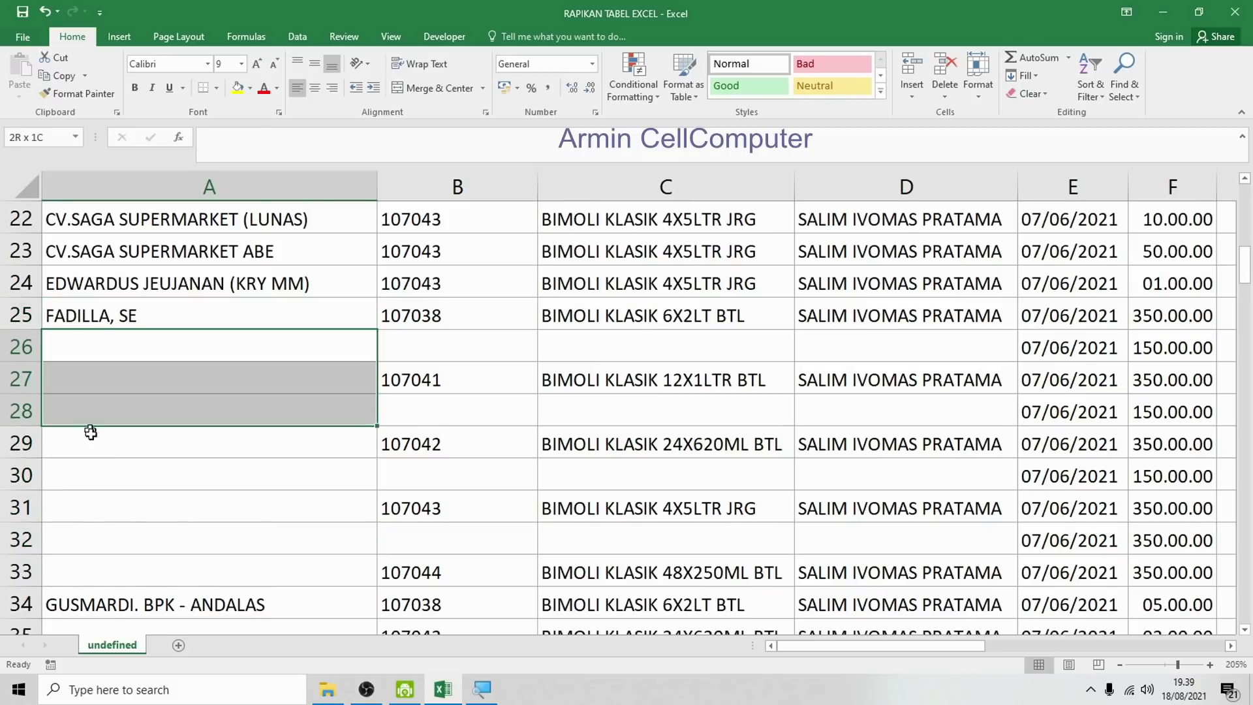
pyautogui.scroll(-2, 118, 543)
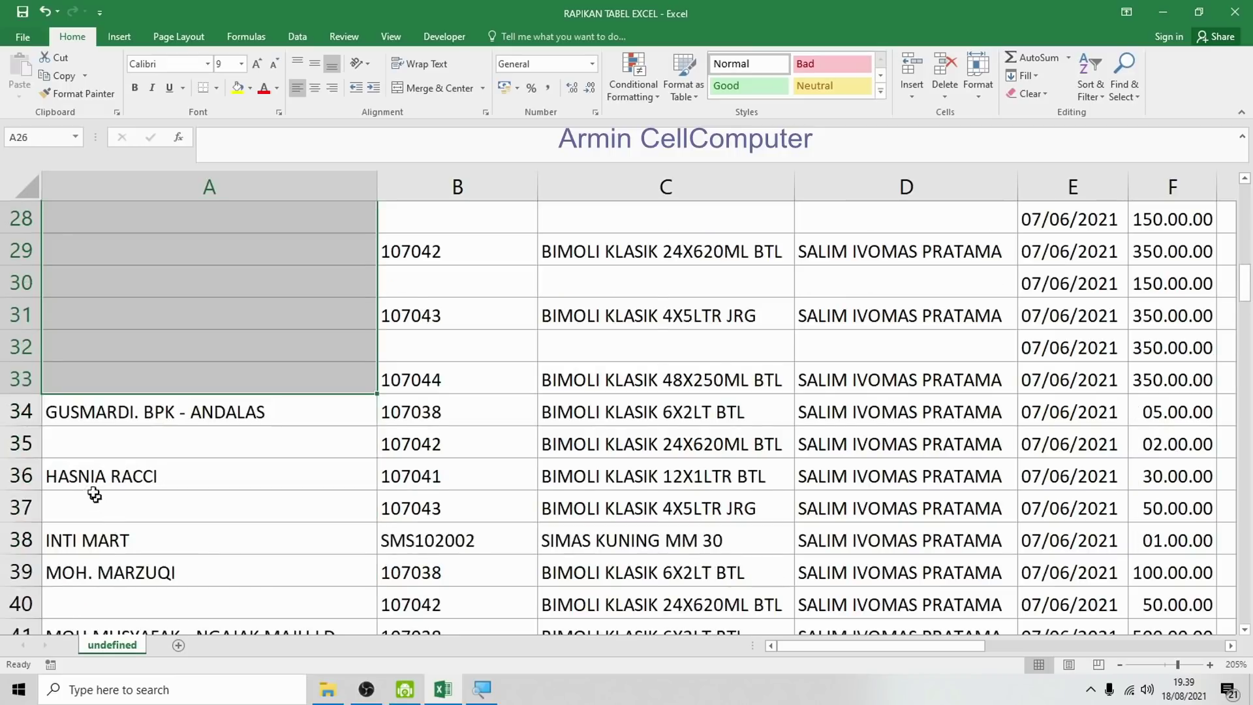
pyautogui.click(77, 445)
pyautogui.scroll(3, 233, 463)
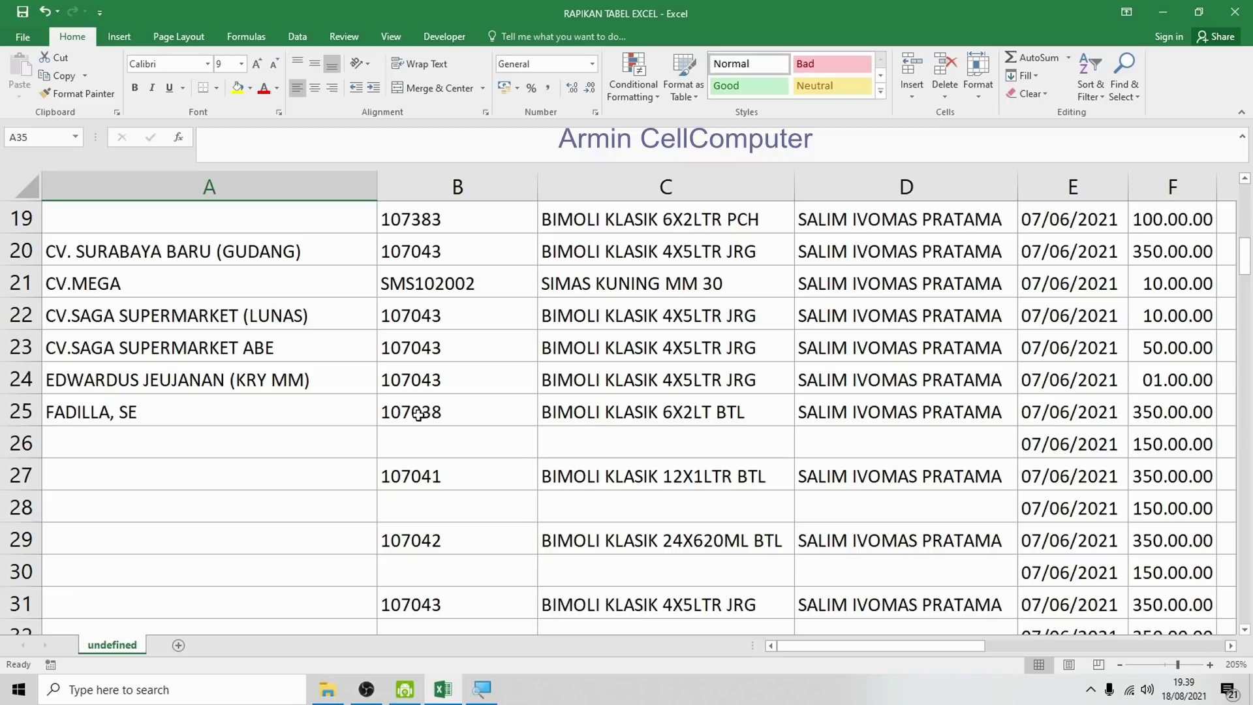
pyautogui.click(421, 417)
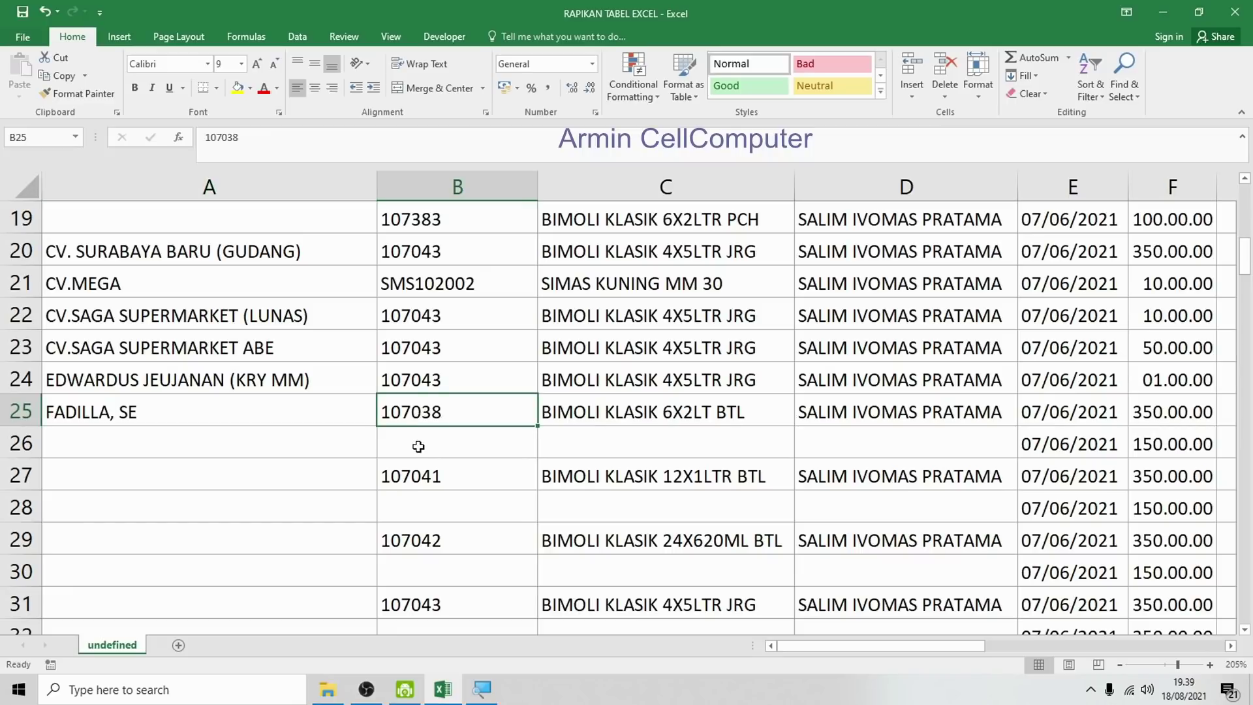
pyautogui.click(416, 444)
pyautogui.click(413, 416)
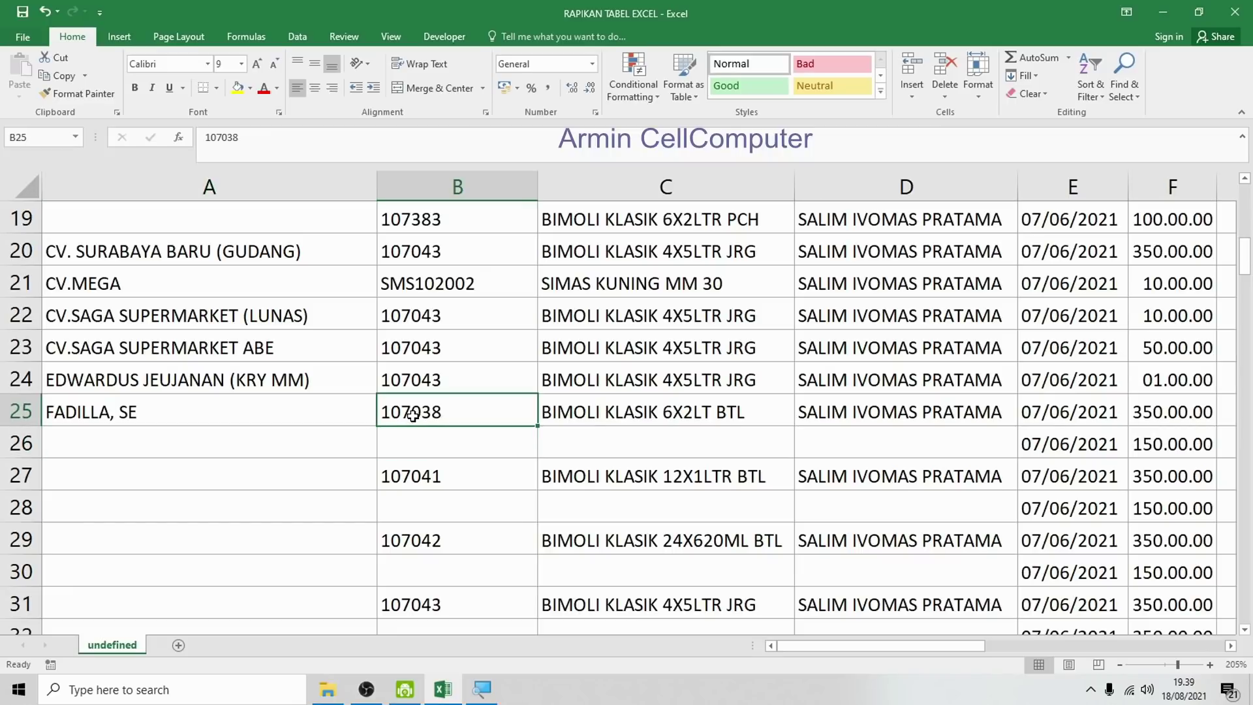
pyautogui.click(421, 476)
pyautogui.click(419, 507)
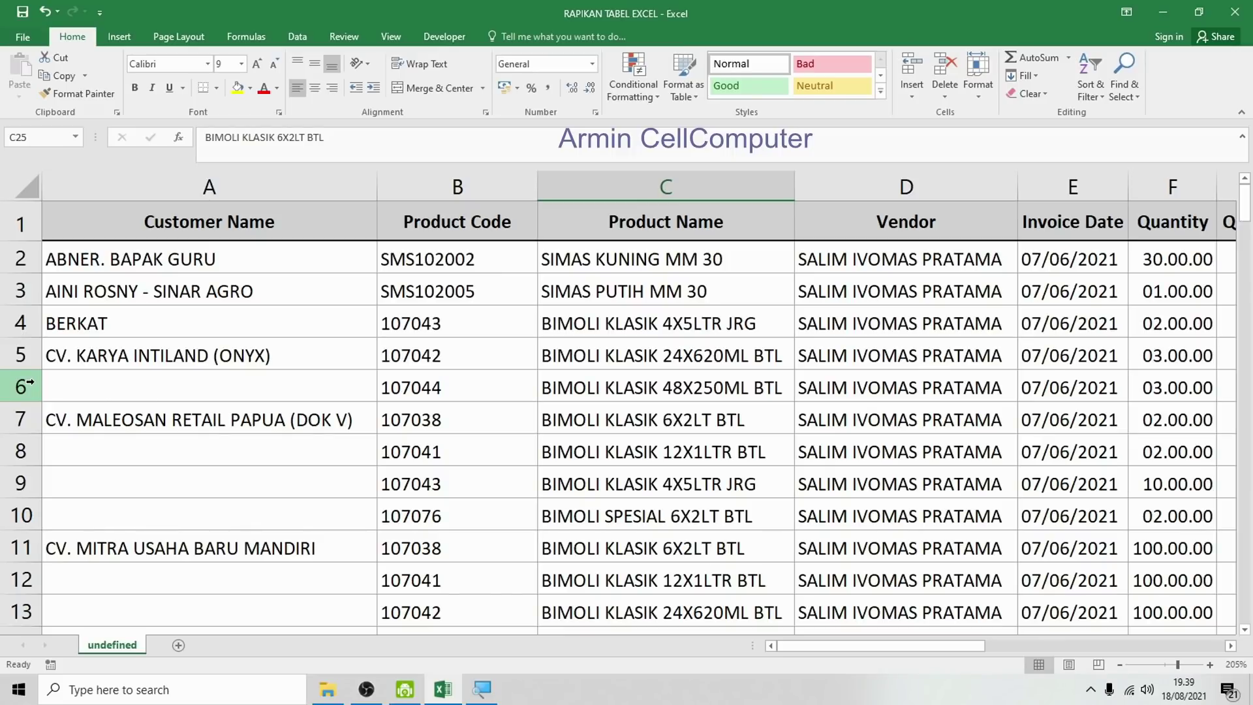
pyautogui.click(149, 385)
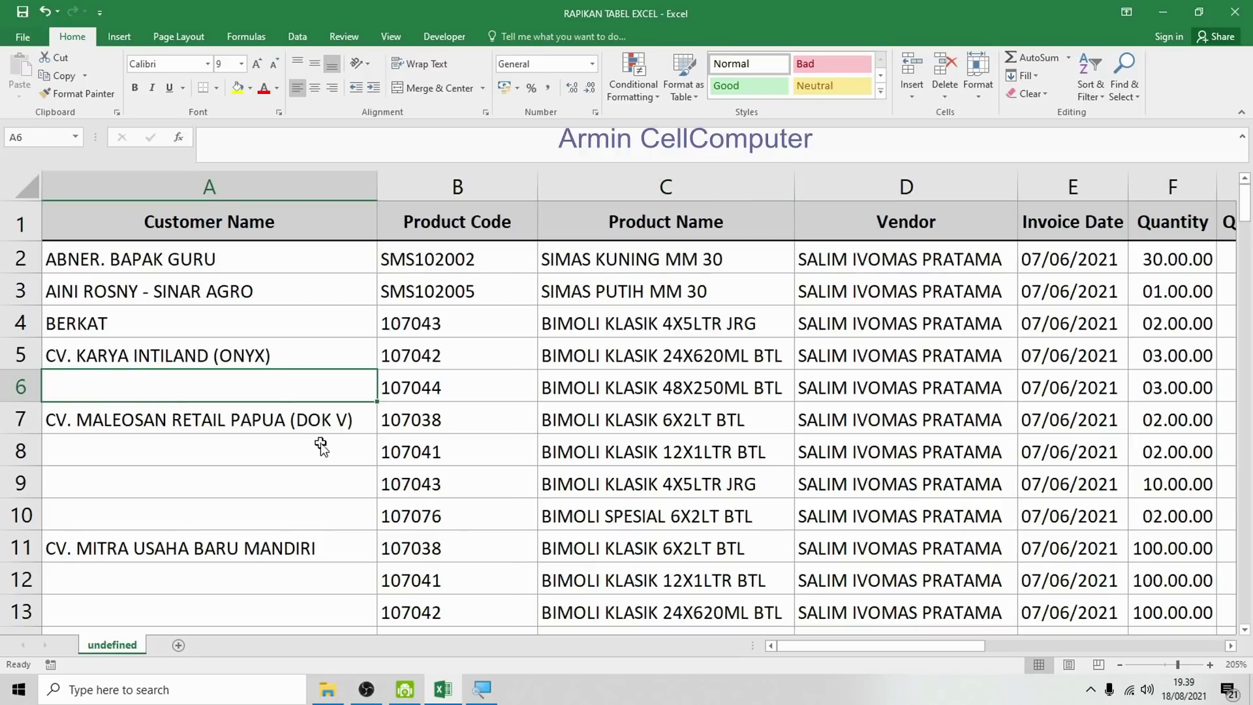
pyautogui.press('super')
pyautogui.press('super')
# Starting from cell A7, zoom the sales table out from 205% to 115%.
pyautogui.click(374, 424)
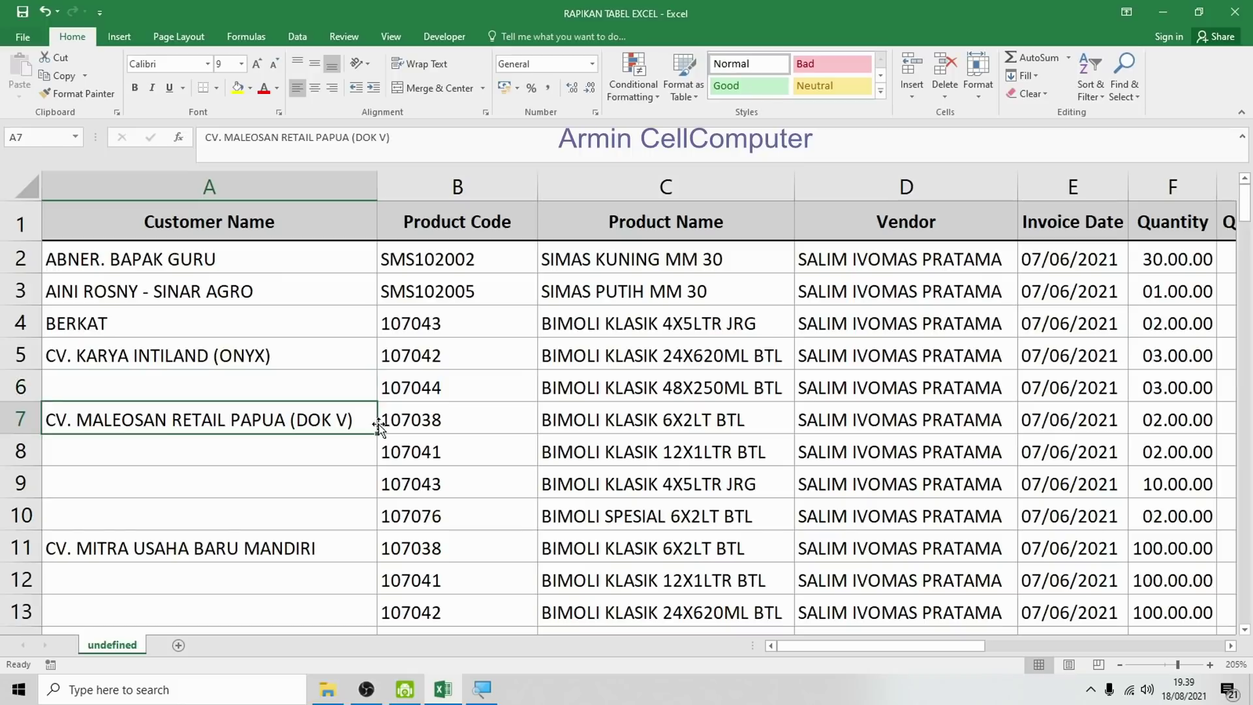
pyautogui.keyDown('ctrl'); pyautogui.scroll(-2, 760, 342); pyautogui.keyUp('ctrl')
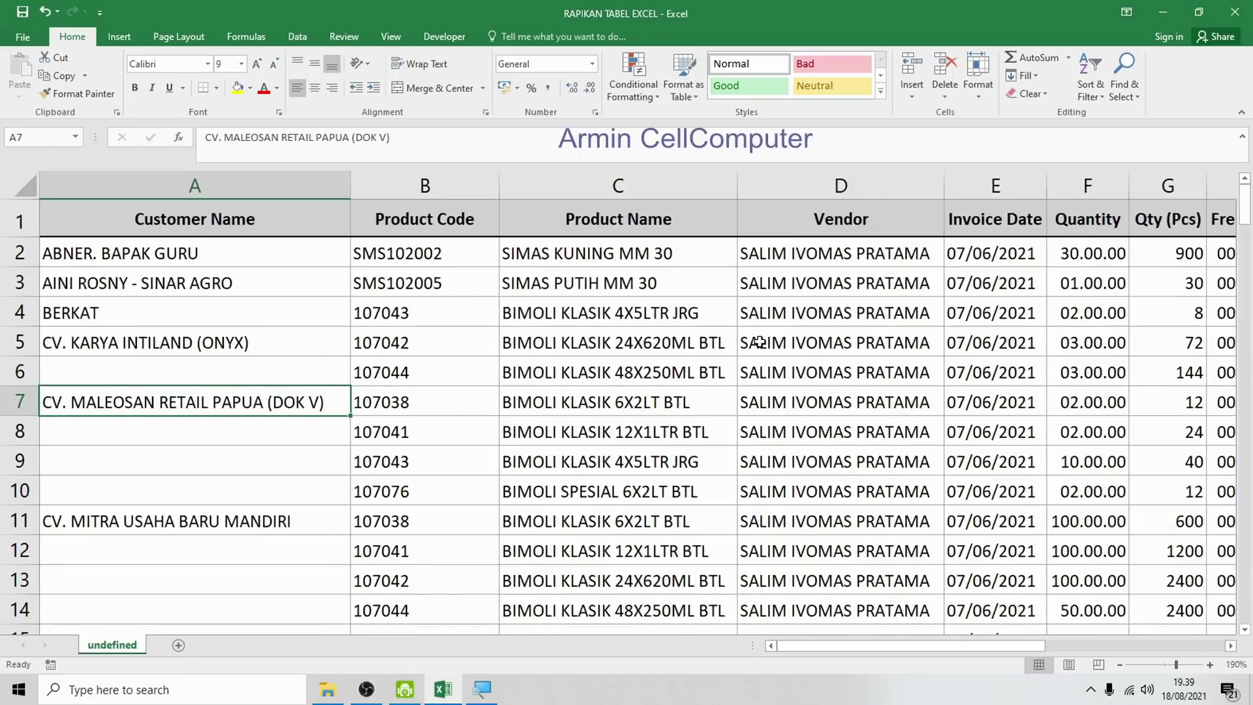
pyautogui.keyDown('ctrl'); pyautogui.scroll(-1, 760, 342); pyautogui.keyUp('ctrl')
pyautogui.keyDown('ctrl'); pyautogui.scroll(-1, 760, 342); pyautogui.keyUp('ctrl')
pyautogui.keyDown('ctrl'); pyautogui.scroll(-1, 759, 341); pyautogui.keyUp('ctrl')
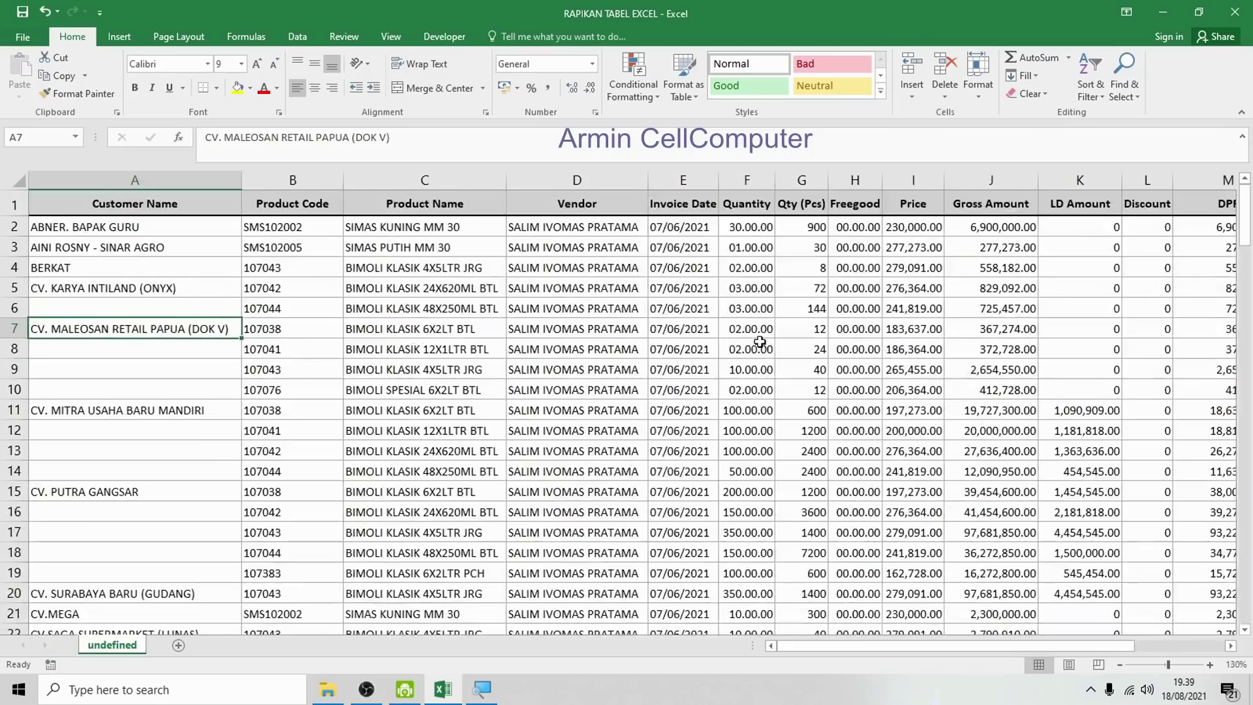
pyautogui.keyDown('ctrl'); pyautogui.scroll(-1, 760, 341); pyautogui.keyUp('ctrl')
pyautogui.keyDown('ctrl'); pyautogui.scroll(-1, 759, 341); pyautogui.keyUp('ctrl')
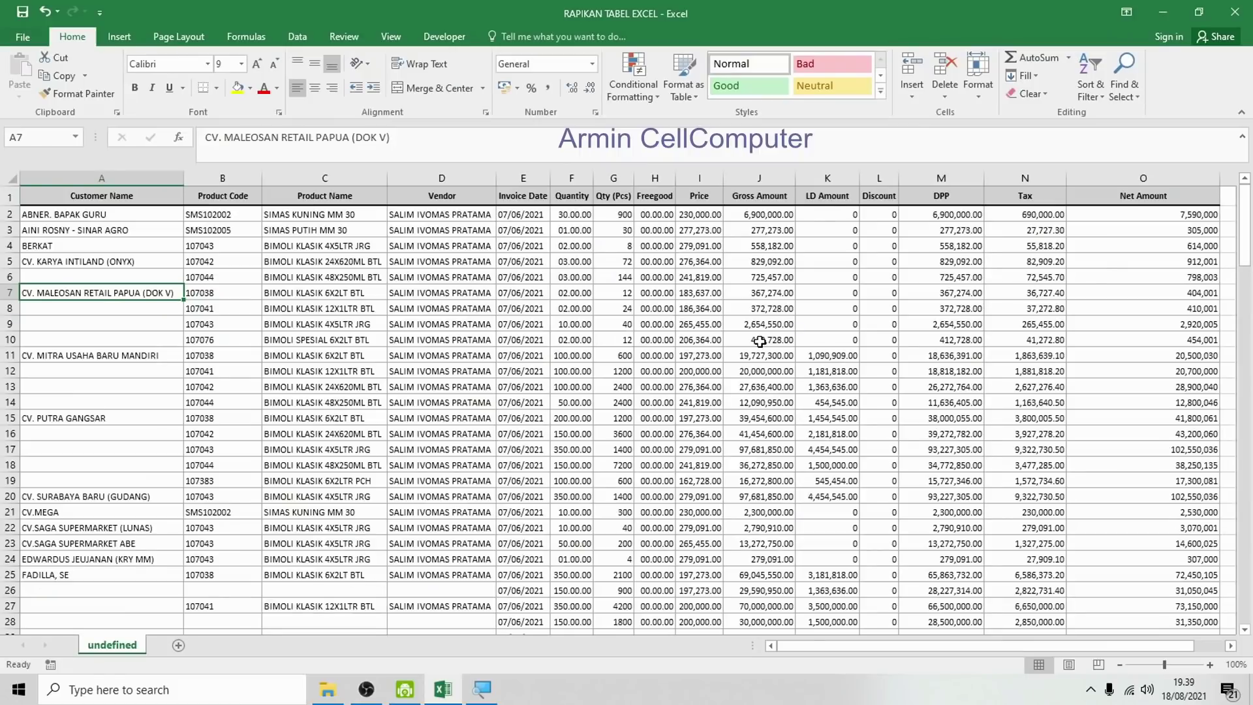
pyautogui.keyDown('ctrl'); pyautogui.scroll(1, 759, 342); pyautogui.keyUp('ctrl')
pyautogui.scroll(1, 580, 381)
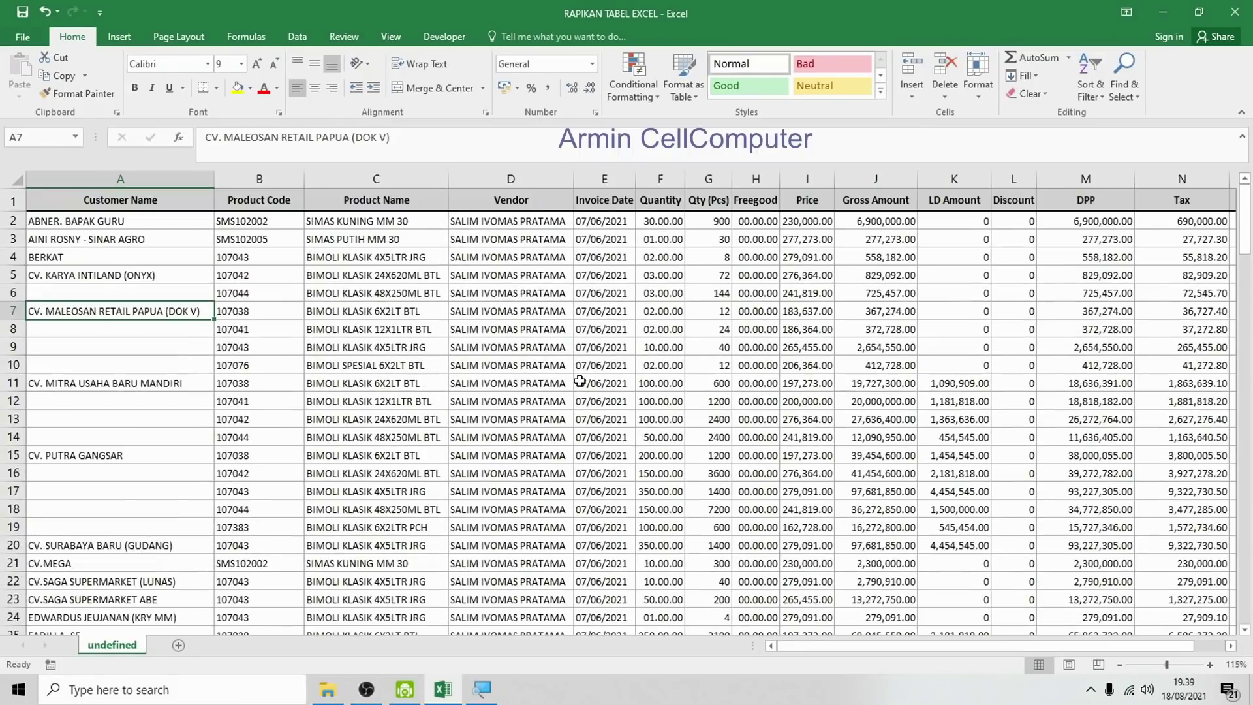
pyautogui.scroll(-9, 580, 381)
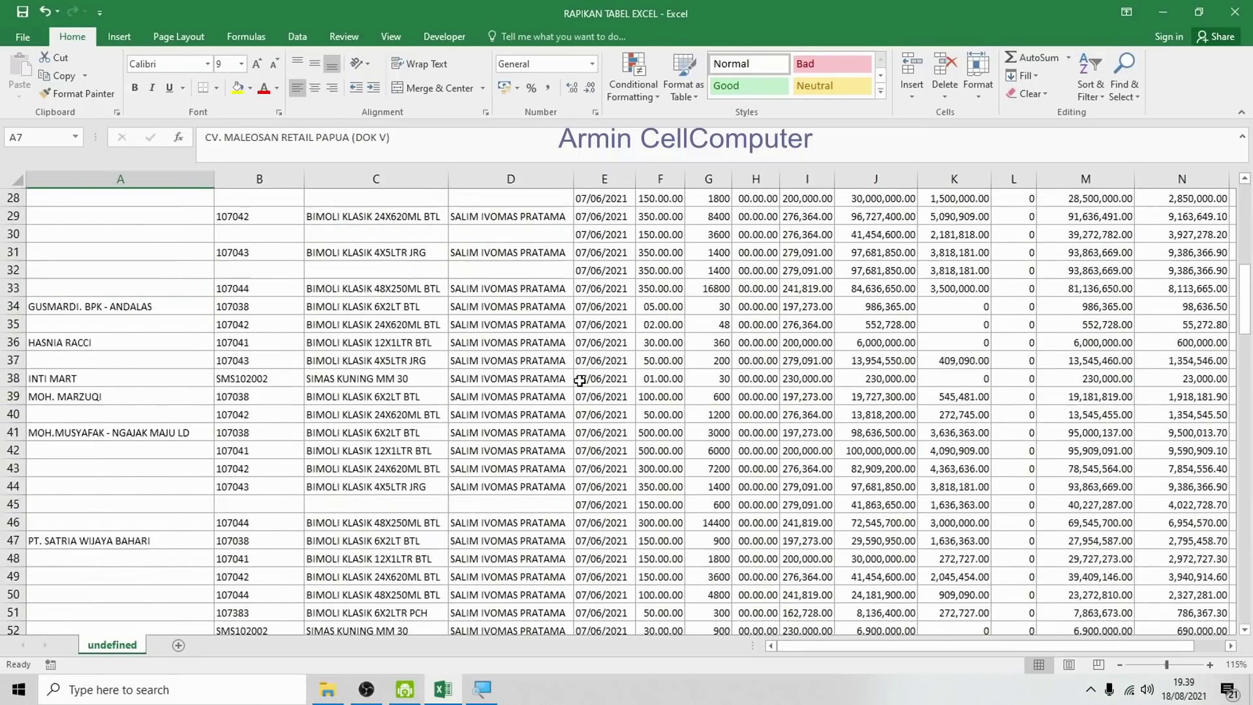
# Check the empty cells A45–C45 and scroll through the table down to row 83.
pyautogui.click(530, 499)
pyautogui.click(423, 500)
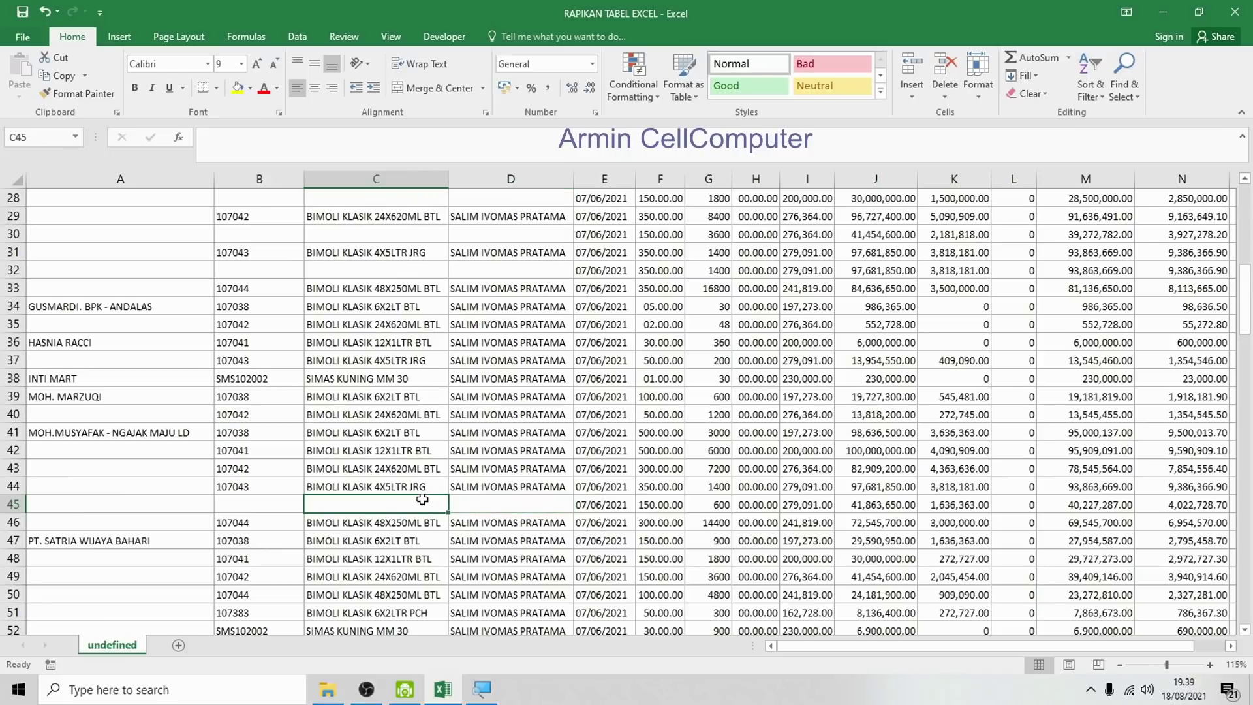
pyautogui.click(254, 494)
pyautogui.click(159, 502)
pyautogui.scroll(5, 499, 443)
pyautogui.scroll(4, 508, 448)
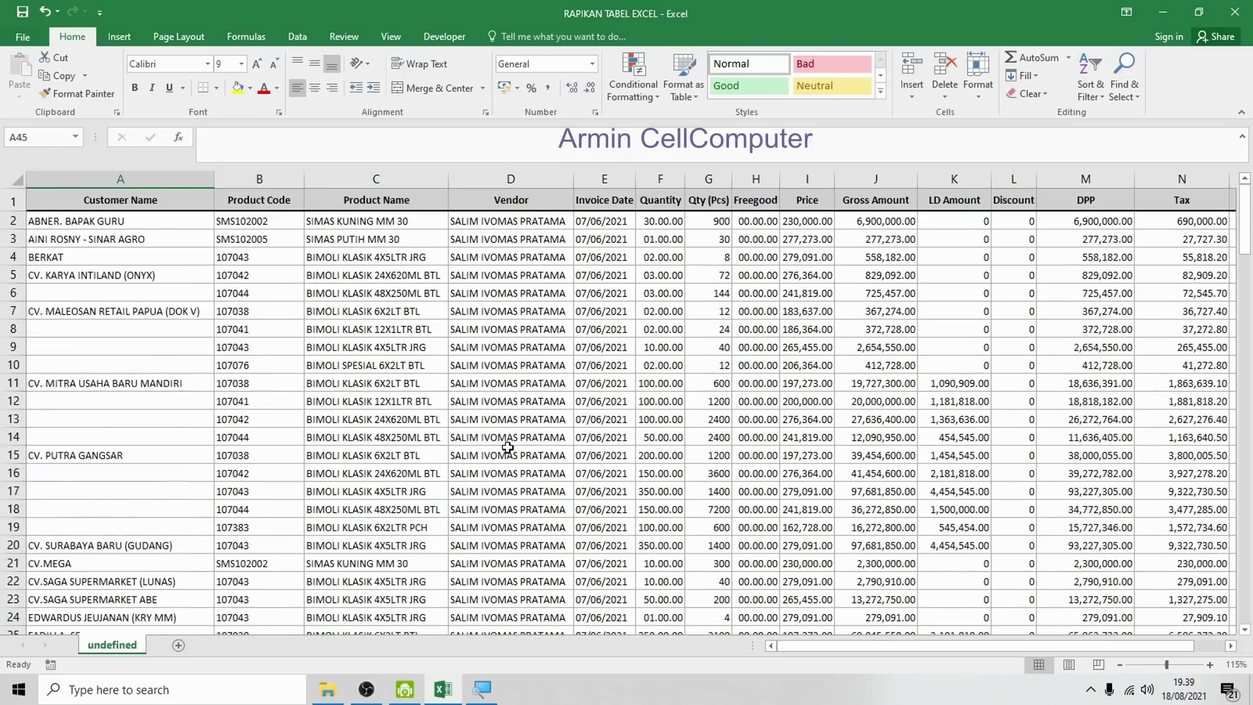
pyautogui.scroll(-7, 726, 459)
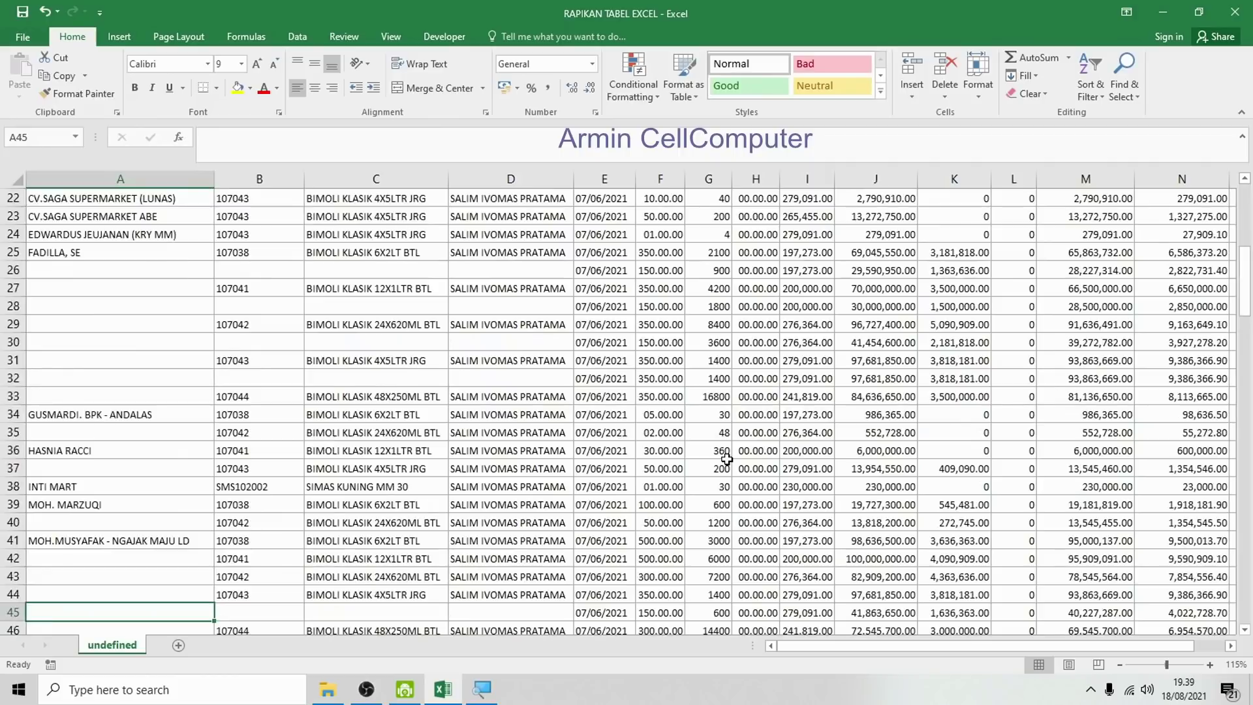
pyautogui.scroll(2, 727, 459)
pyautogui.scroll(5, 727, 459)
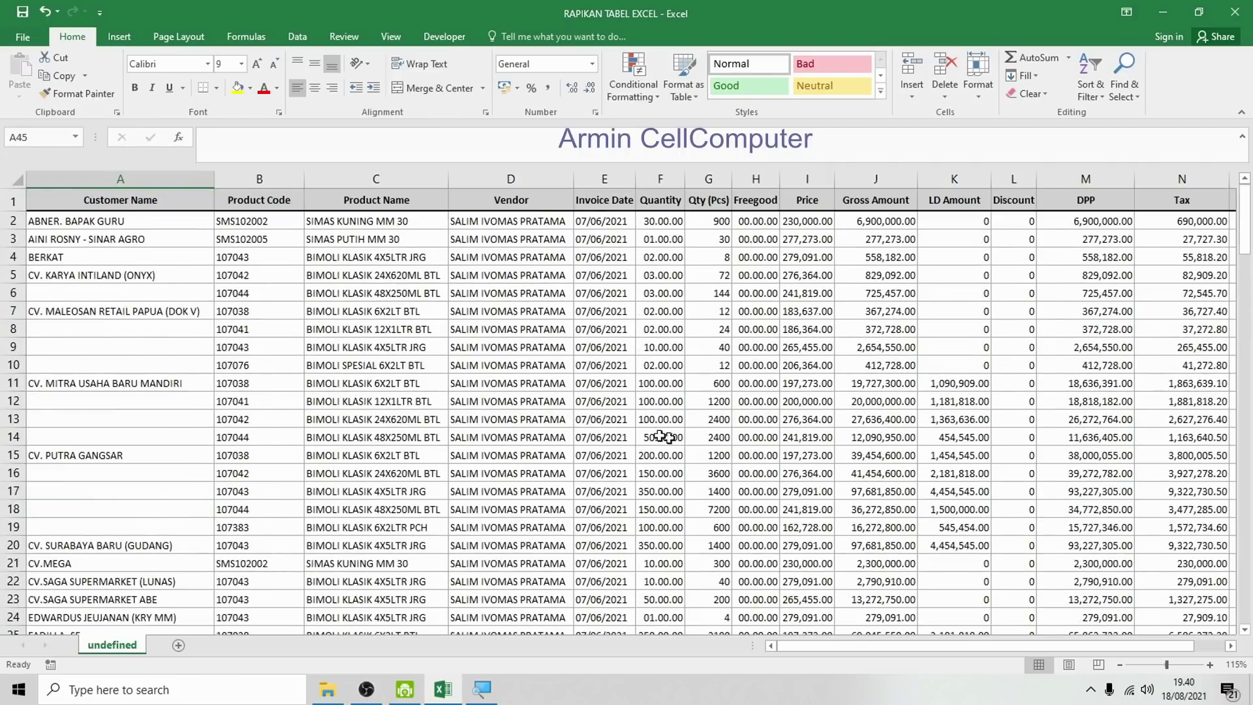
pyautogui.scroll(-5, 379, 334)
pyautogui.scroll(-5, 379, 333)
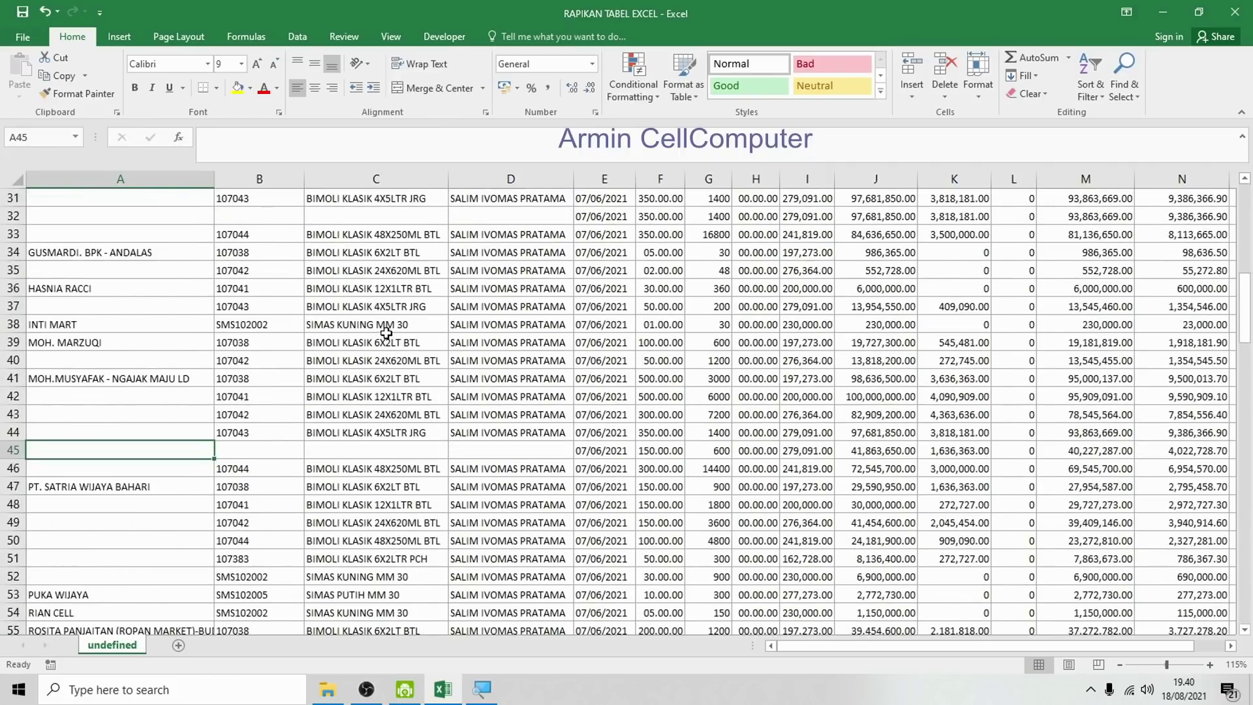
pyautogui.scroll(-4, 386, 334)
pyautogui.scroll(-4, 387, 334)
pyautogui.scroll(-2, 386, 334)
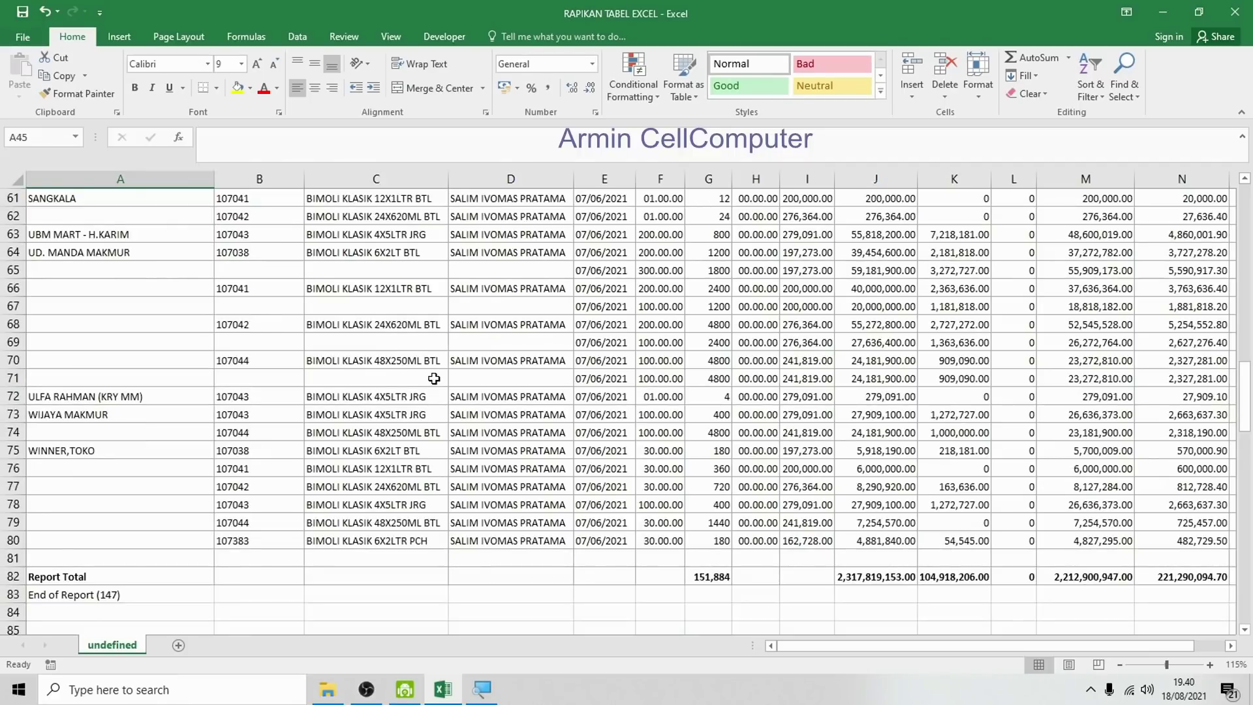
pyautogui.scroll(6, 436, 382)
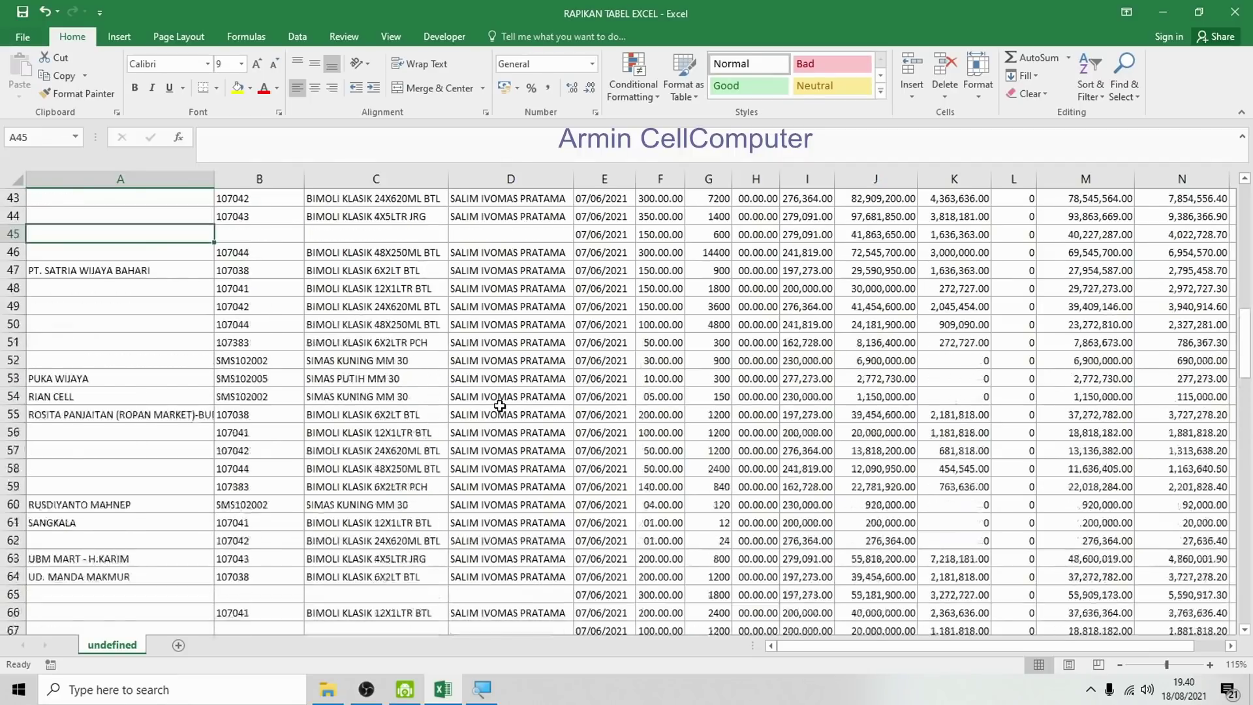
pyautogui.scroll(7, 498, 400)
pyautogui.scroll(7, 499, 400)
pyautogui.scroll(-7, 497, 338)
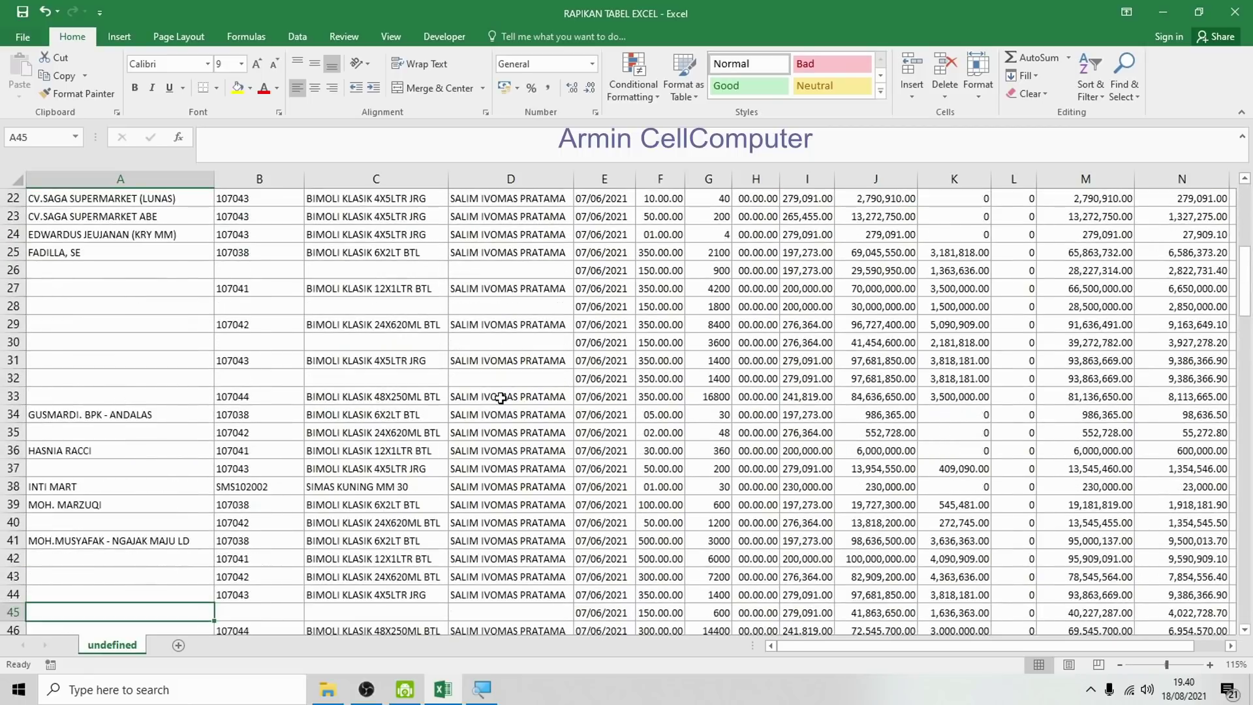
# Select the block E27:N39, then the whole Vendor column D.
pyautogui.click(500, 361)
pyautogui.click(596, 290)
pyautogui.moveTo(598, 324); pyautogui.dragTo(1146, 497)
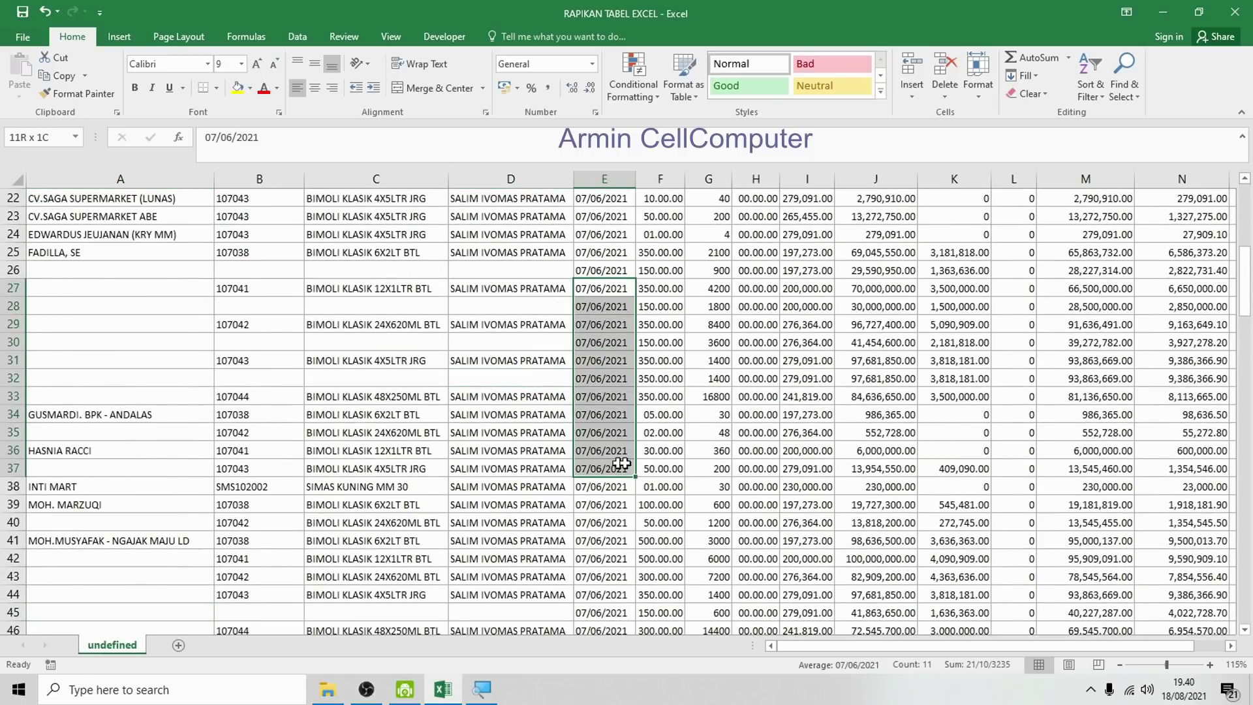
pyautogui.scroll(2, 938, 418)
pyautogui.scroll(5, 927, 430)
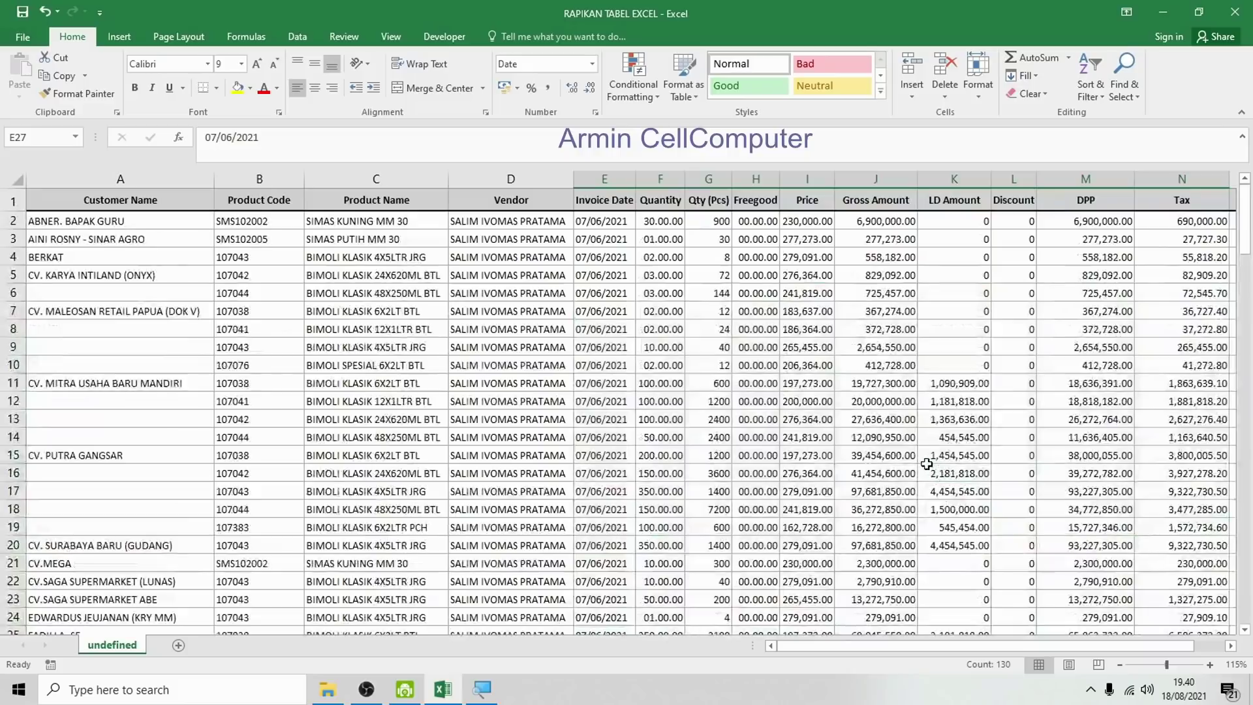
pyautogui.click(507, 201)
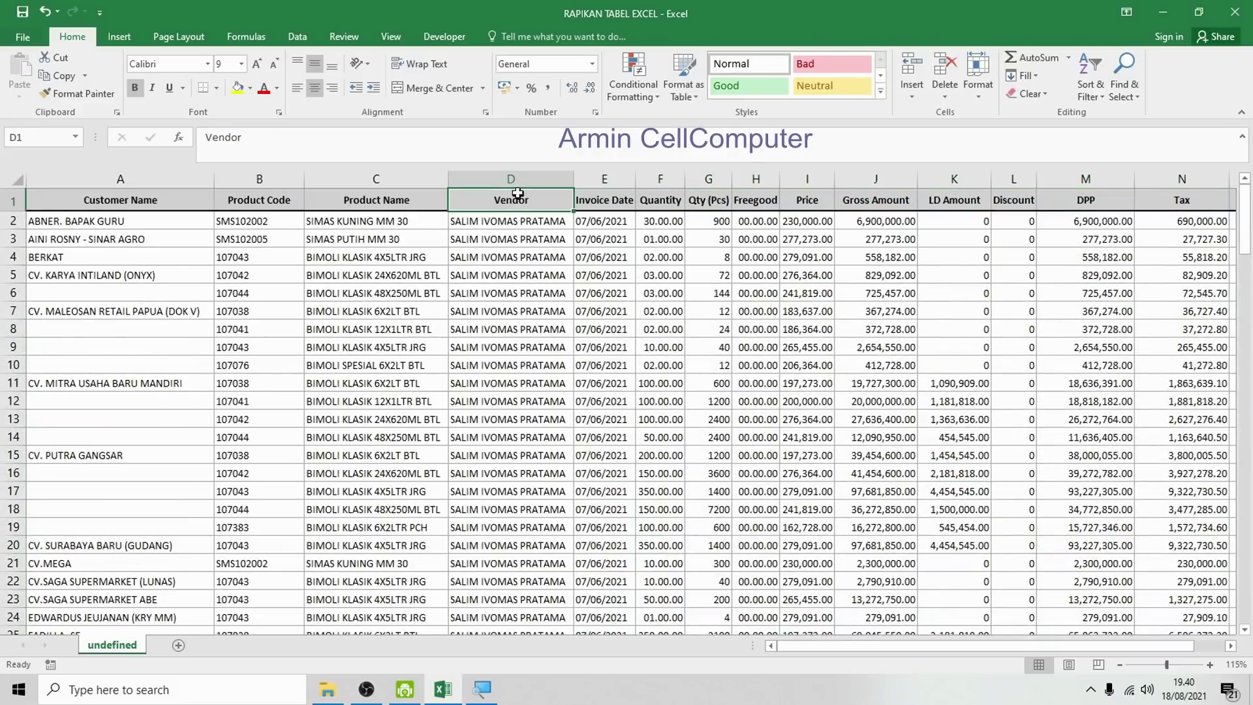
pyautogui.hotkey('ctrl', 'space')
# Select the range A1:D80 by extending from D80 back to A1 with Ctrl+Shift+Home.
pyautogui.scroll(-7, 508, 348)
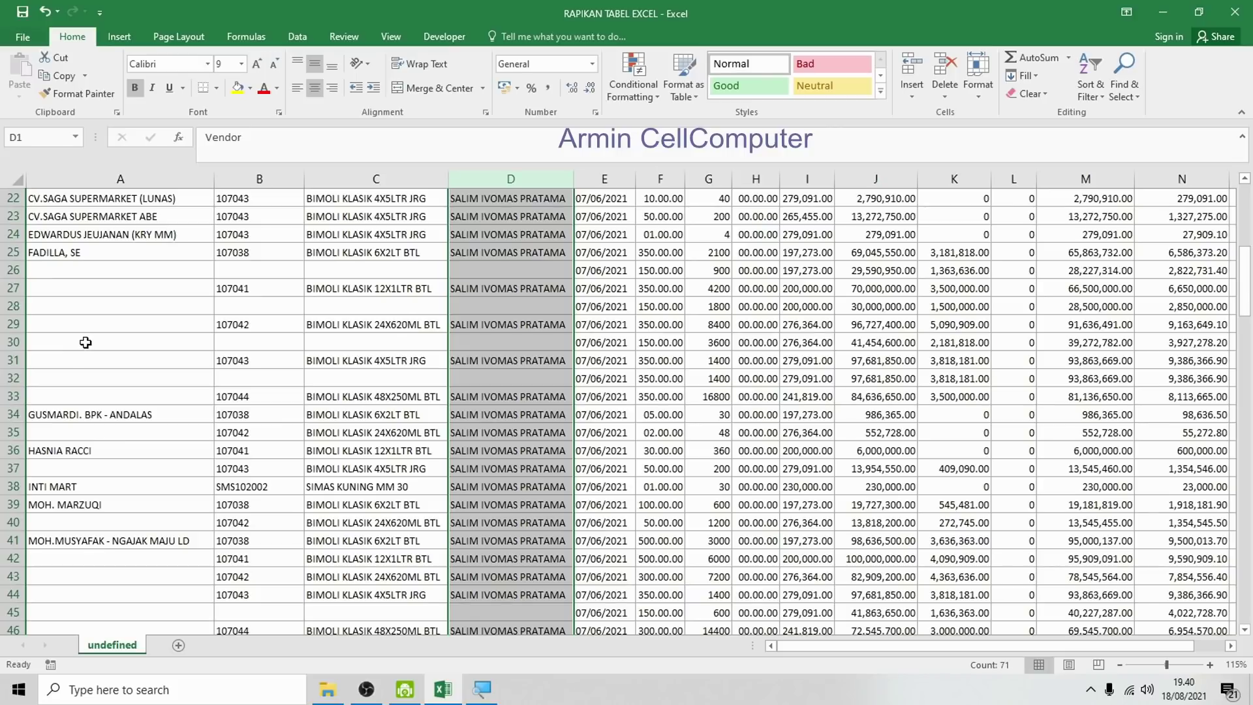
pyautogui.scroll(-6, 173, 363)
pyautogui.scroll(-9, 174, 363)
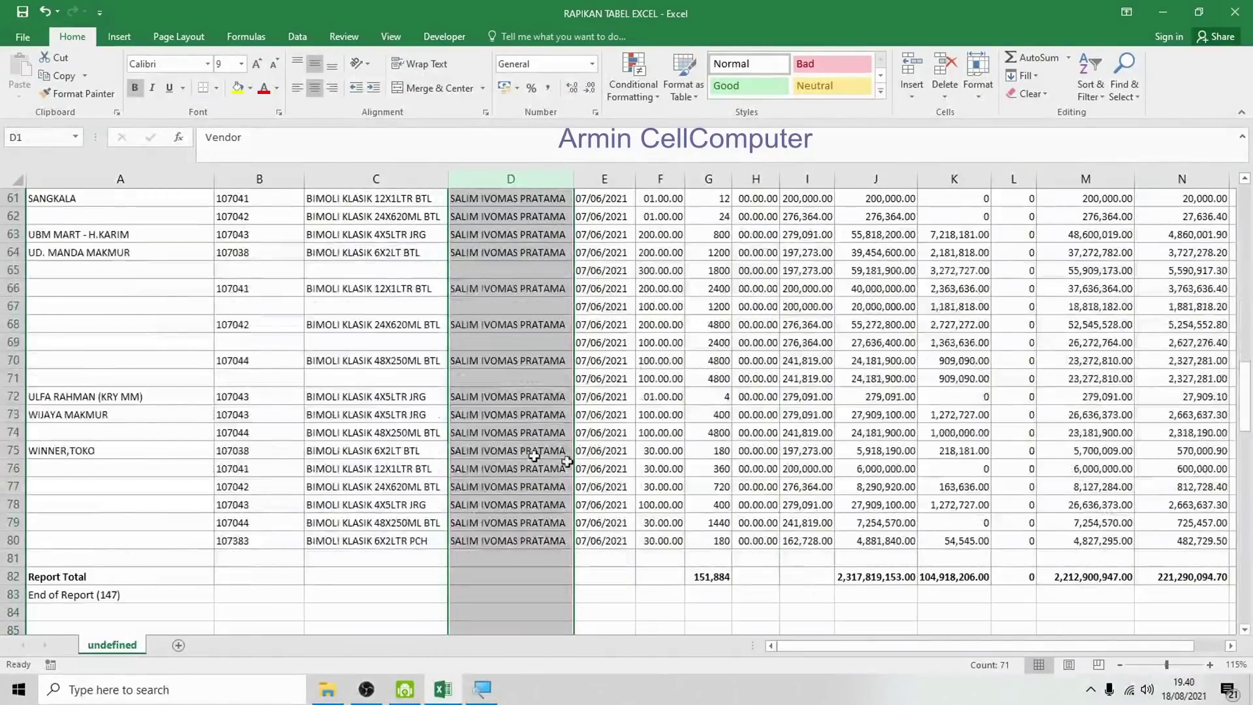
pyautogui.scroll(-4, 1108, 428)
pyautogui.scroll(4, 420, 476)
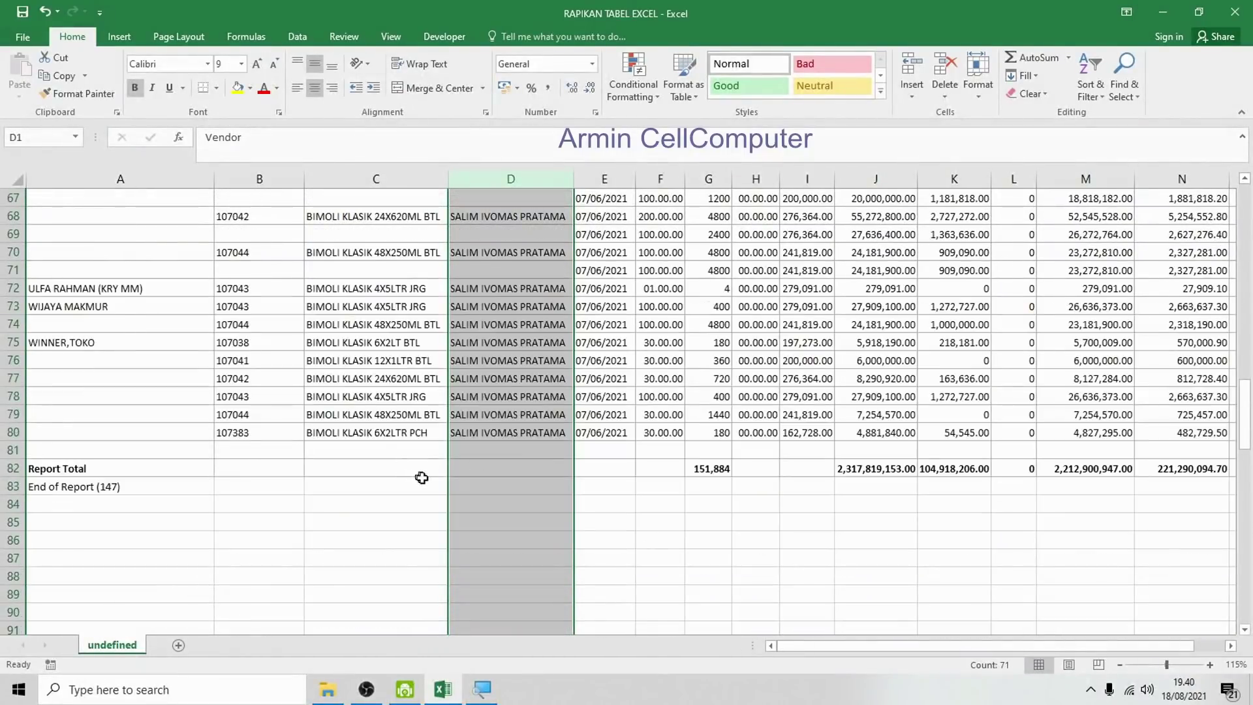
pyautogui.click(560, 434)
pyautogui.hotkey('ctrl', 'shift', 'Home')
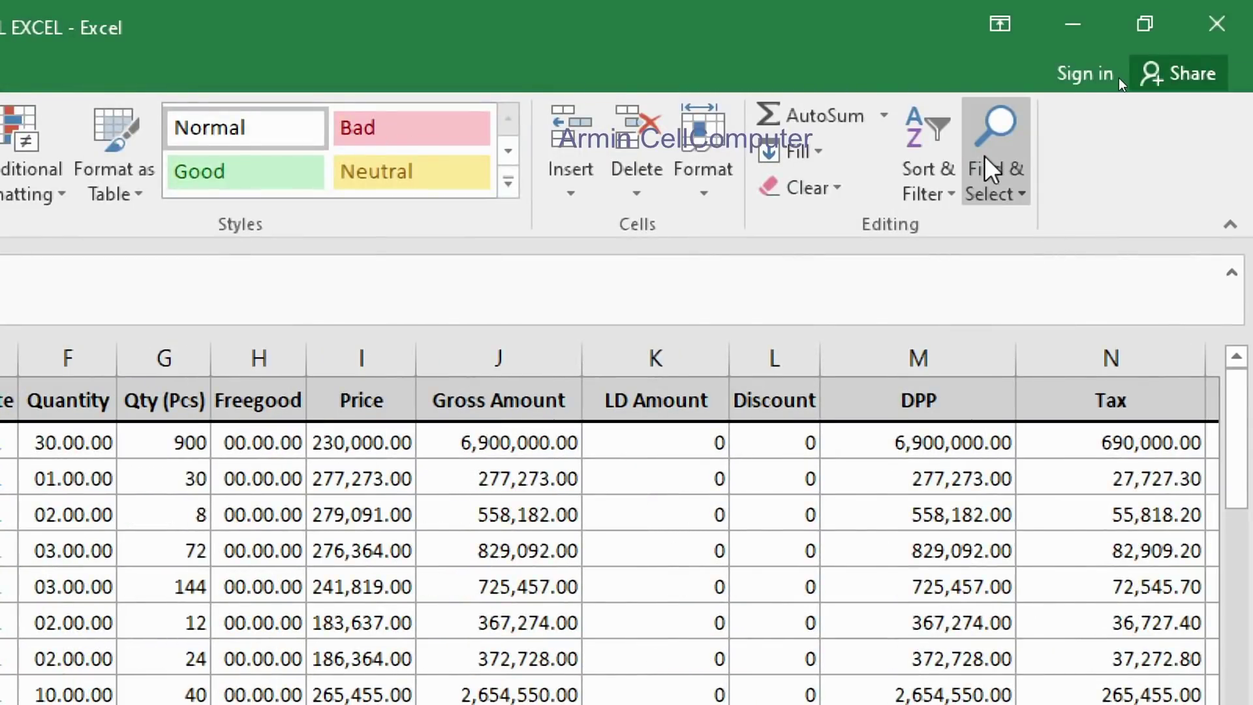
# Select the blank Customer Name cells (A6, A8–A10, A12–A14, …) via Go To Special > Blanks.
pyautogui.click(989, 172)
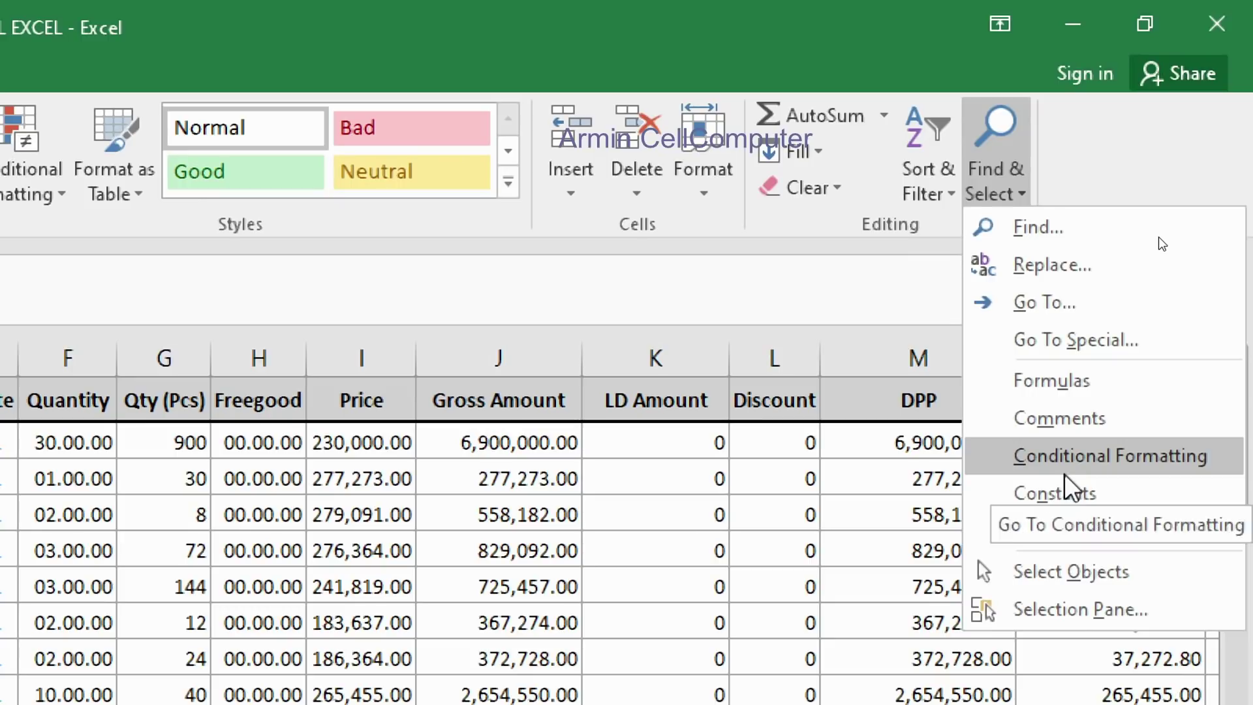
pyautogui.click(1042, 340)
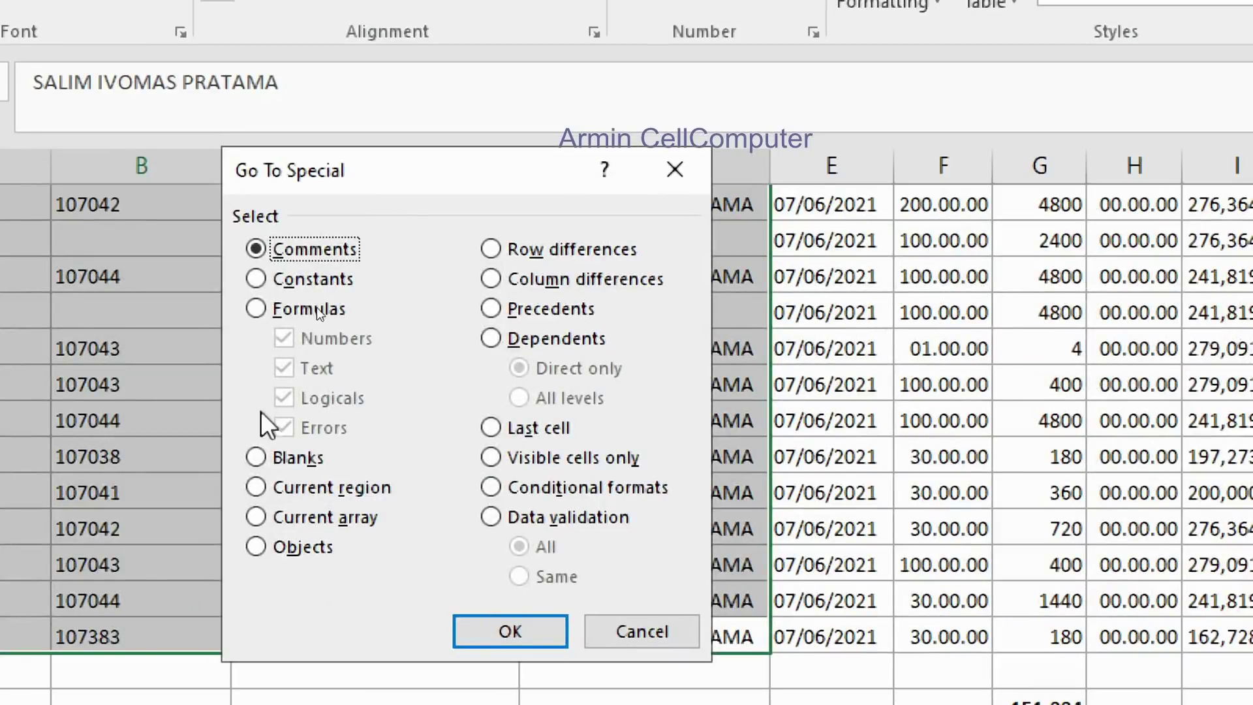
pyautogui.click(255, 457)
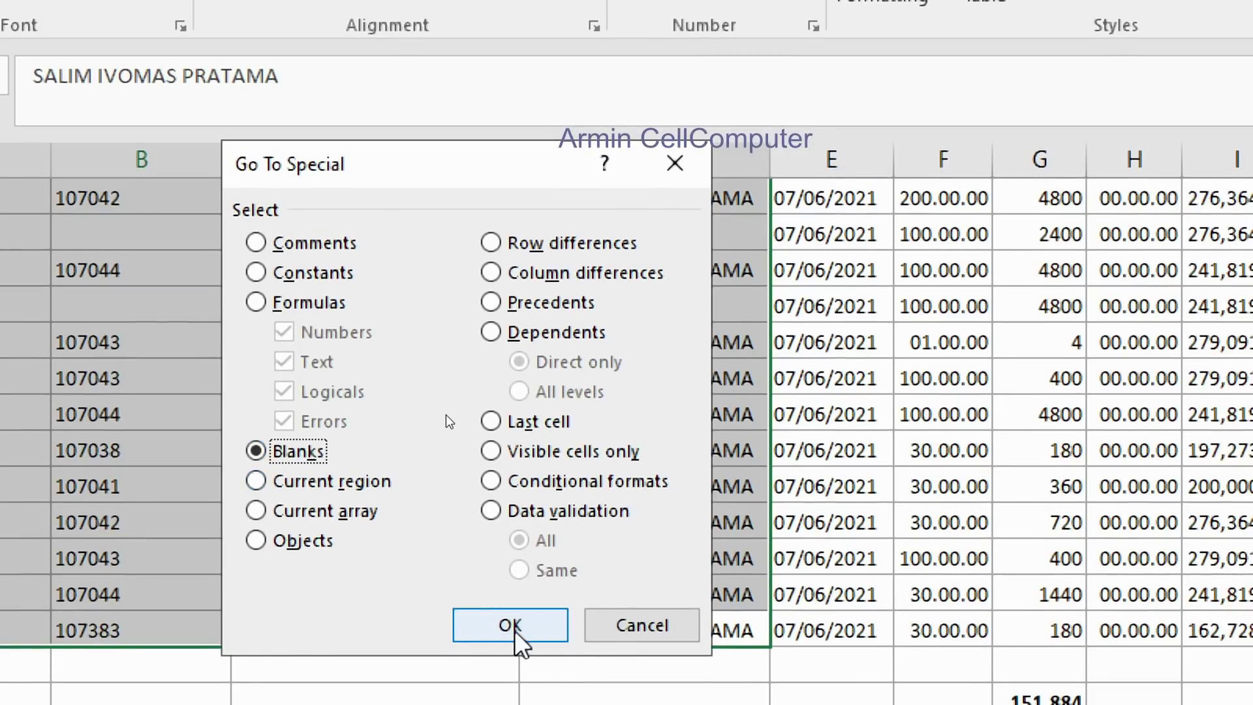
pyautogui.click(511, 625)
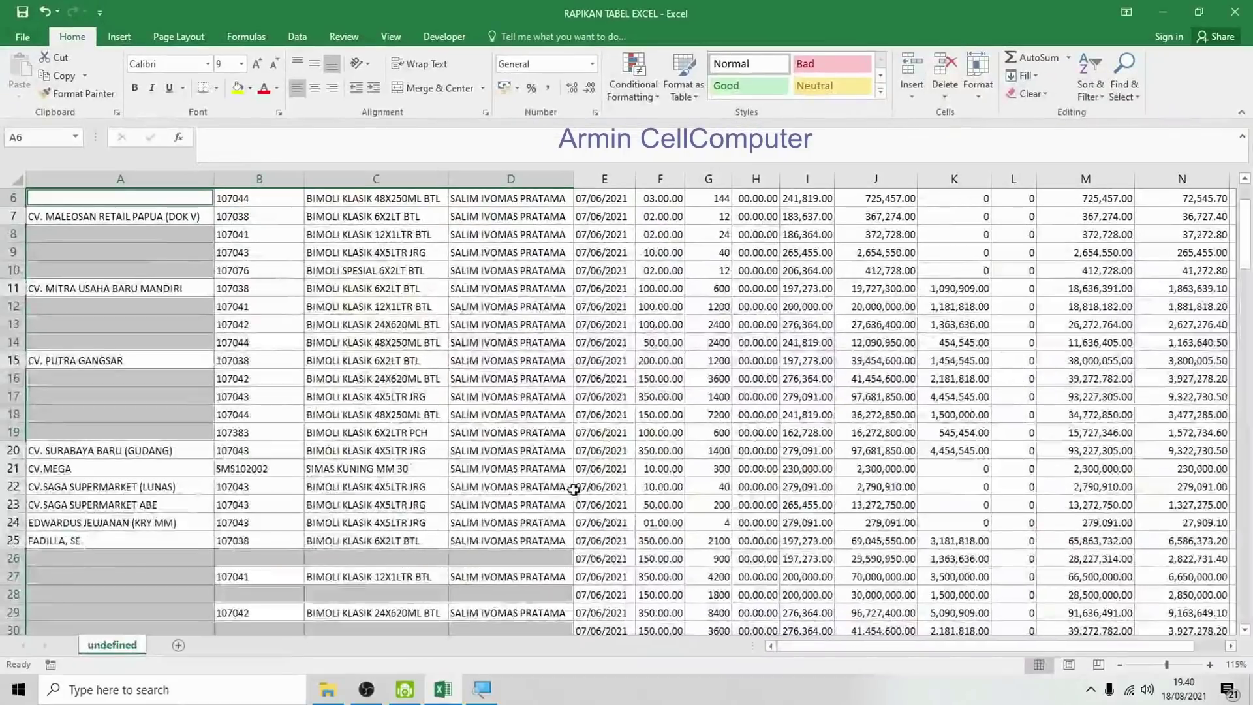
pyautogui.scroll(-7, 62, 418)
pyautogui.scroll(-4, 95, 425)
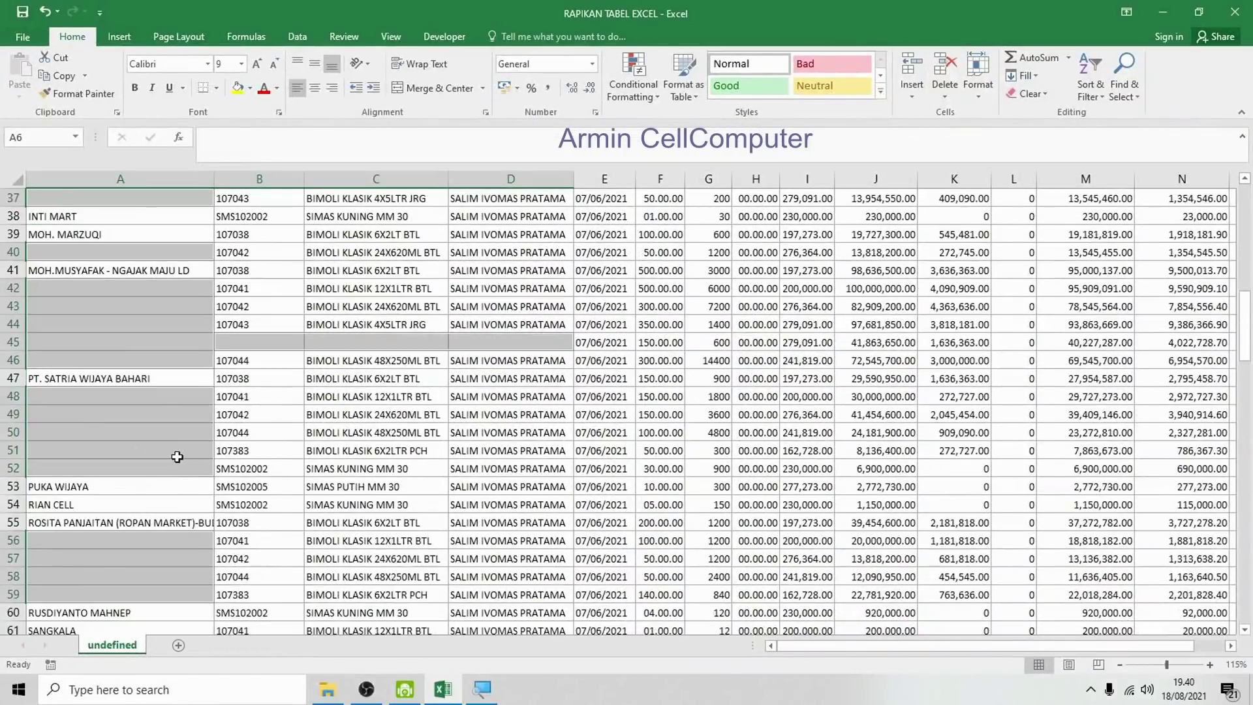
pyautogui.scroll(-4, 173, 457)
pyautogui.scroll(-3, 173, 476)
pyautogui.scroll(-3, 228, 494)
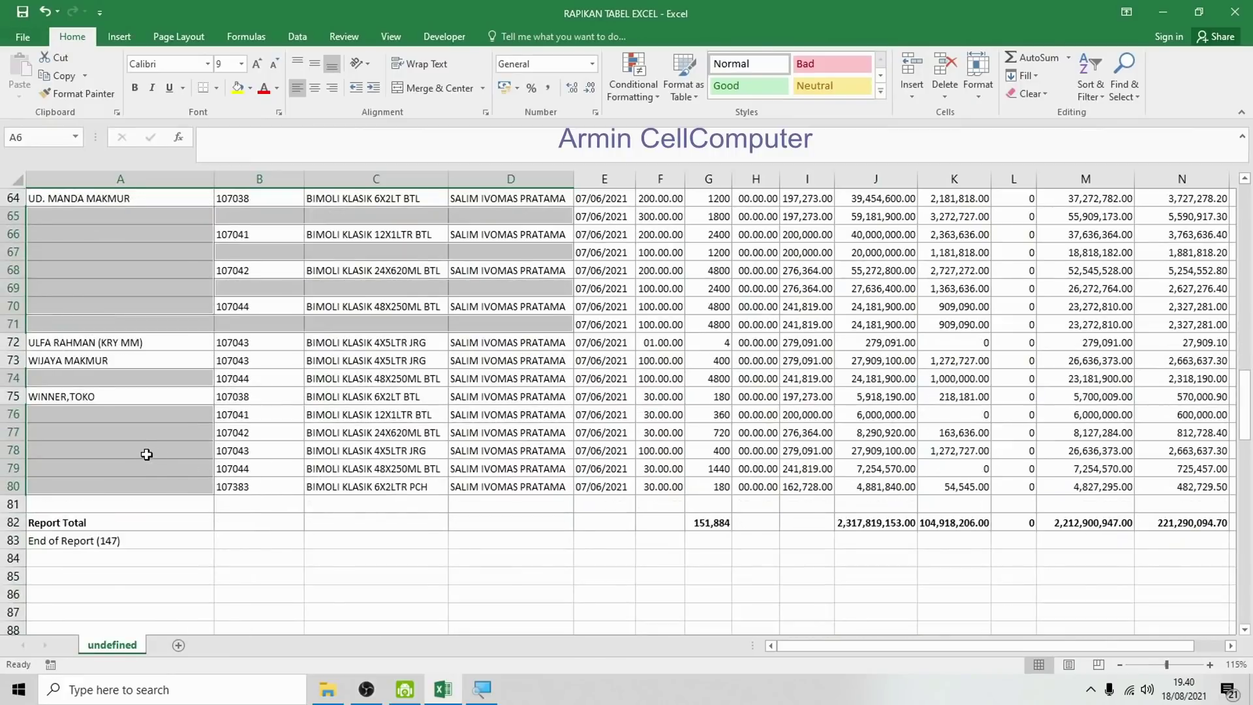
pyautogui.scroll(4, 147, 454)
pyautogui.scroll(10, 146, 454)
pyautogui.scroll(6, 147, 454)
pyautogui.scroll(1, 147, 454)
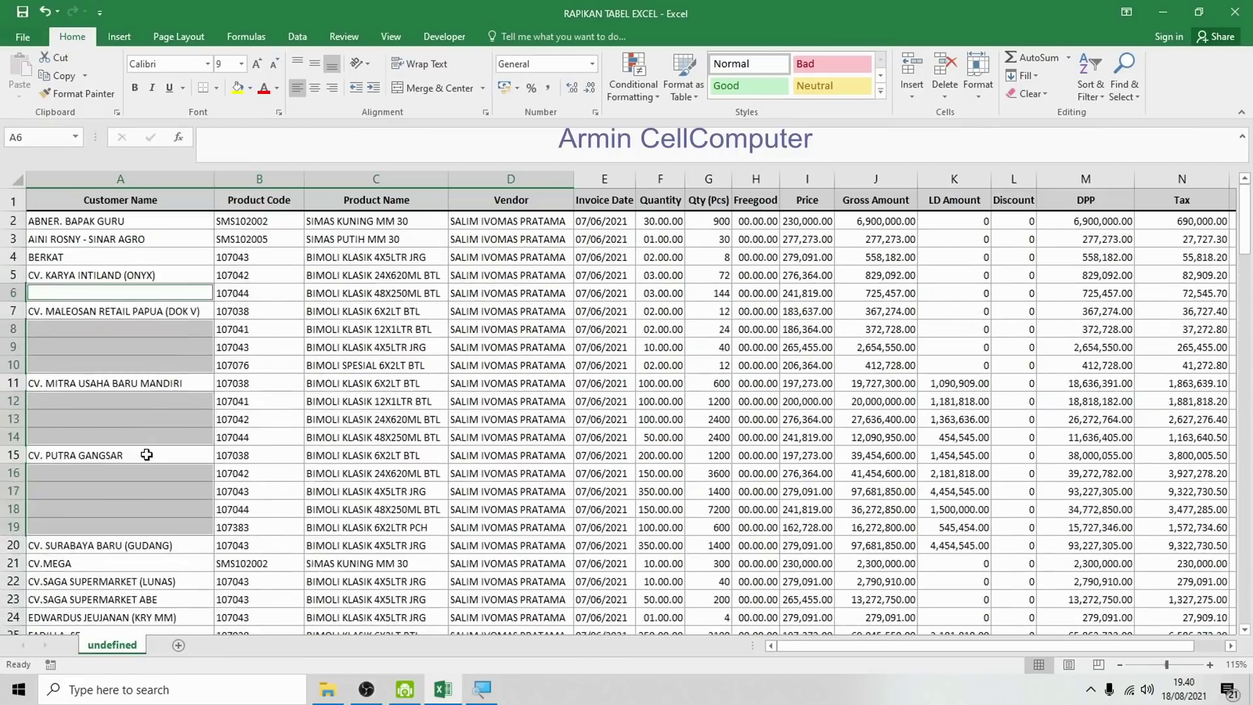
pyautogui.scroll(3, 147, 454)
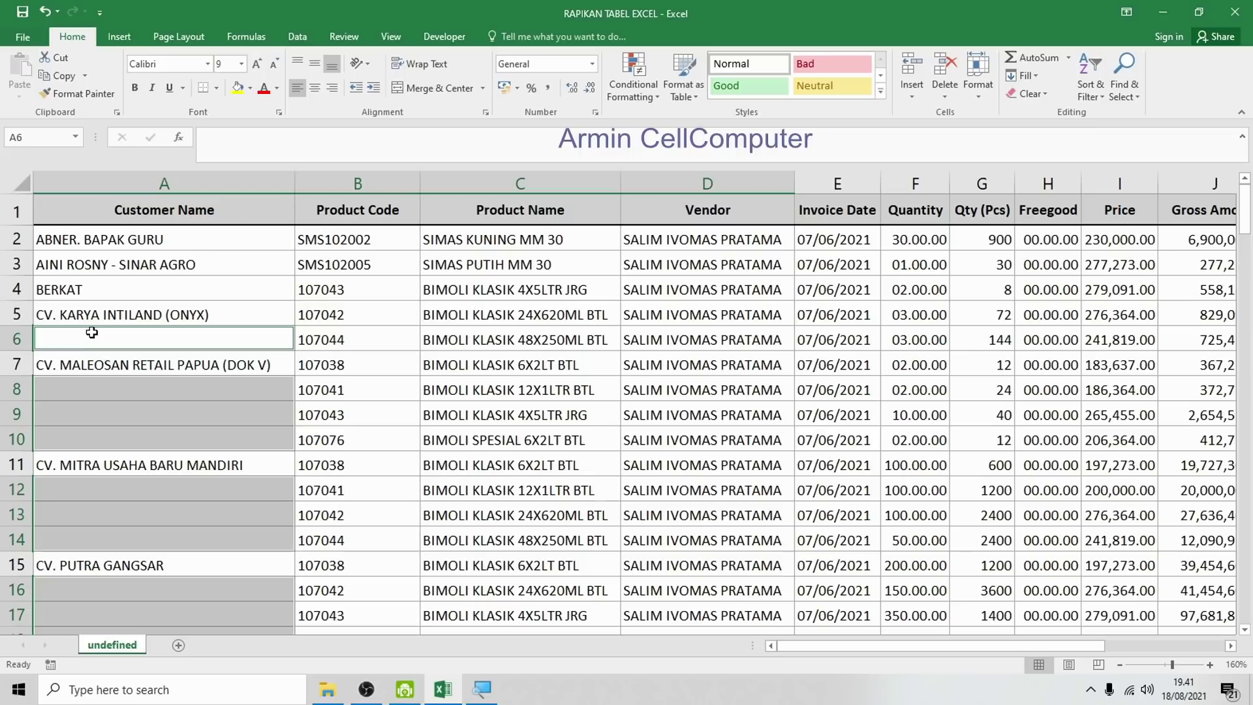
# Fill all selected blank Customer Name cells at once with the formula =A5.
pyautogui.write('=')
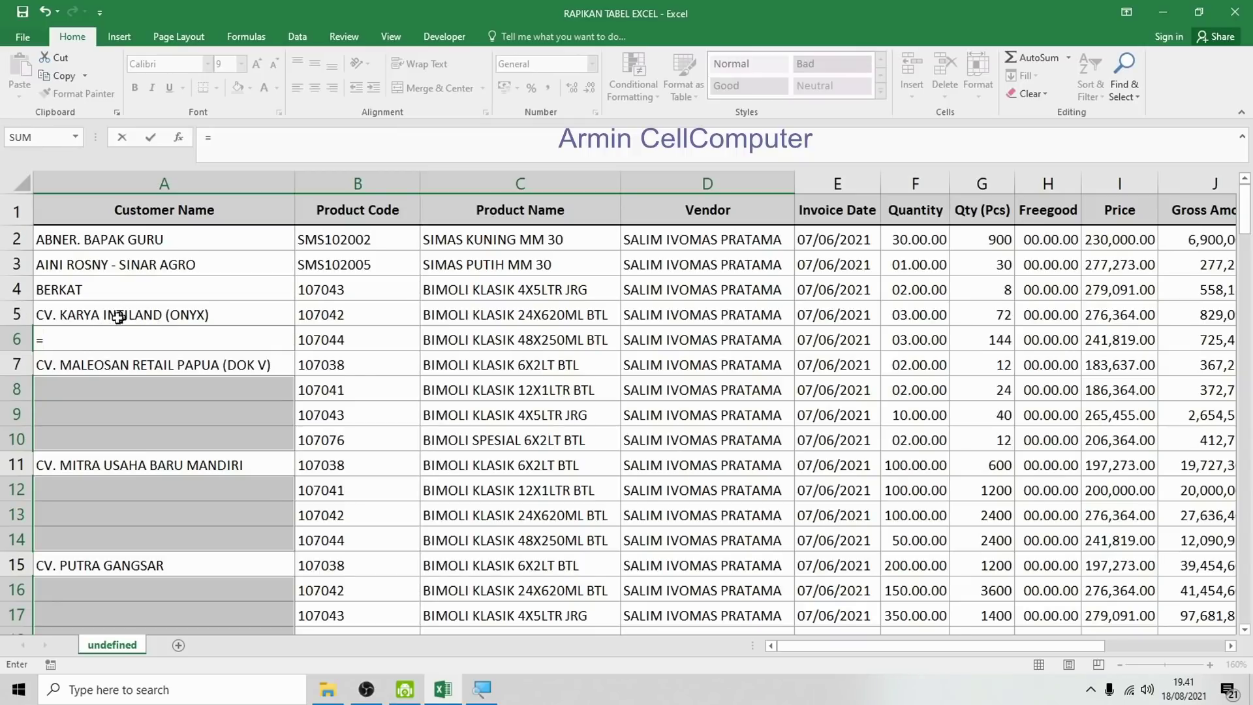
pyautogui.click(85, 316)
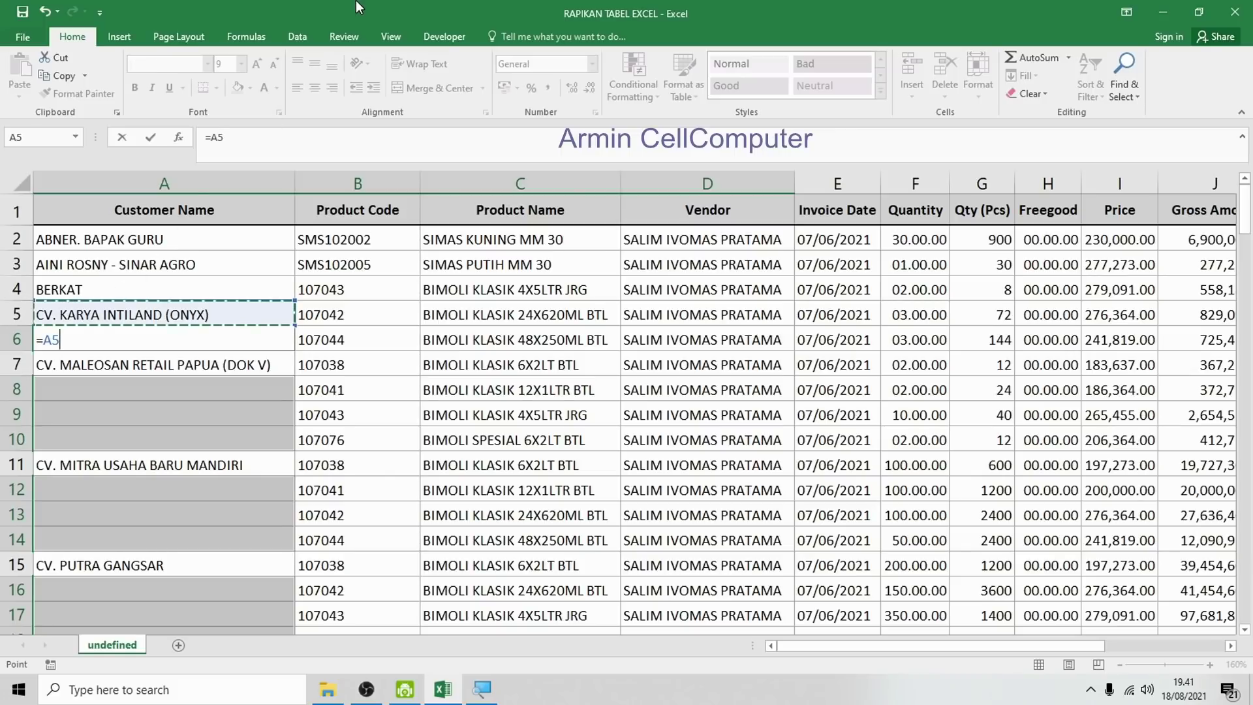
pyautogui.hotkey('ctrl', 'Return')
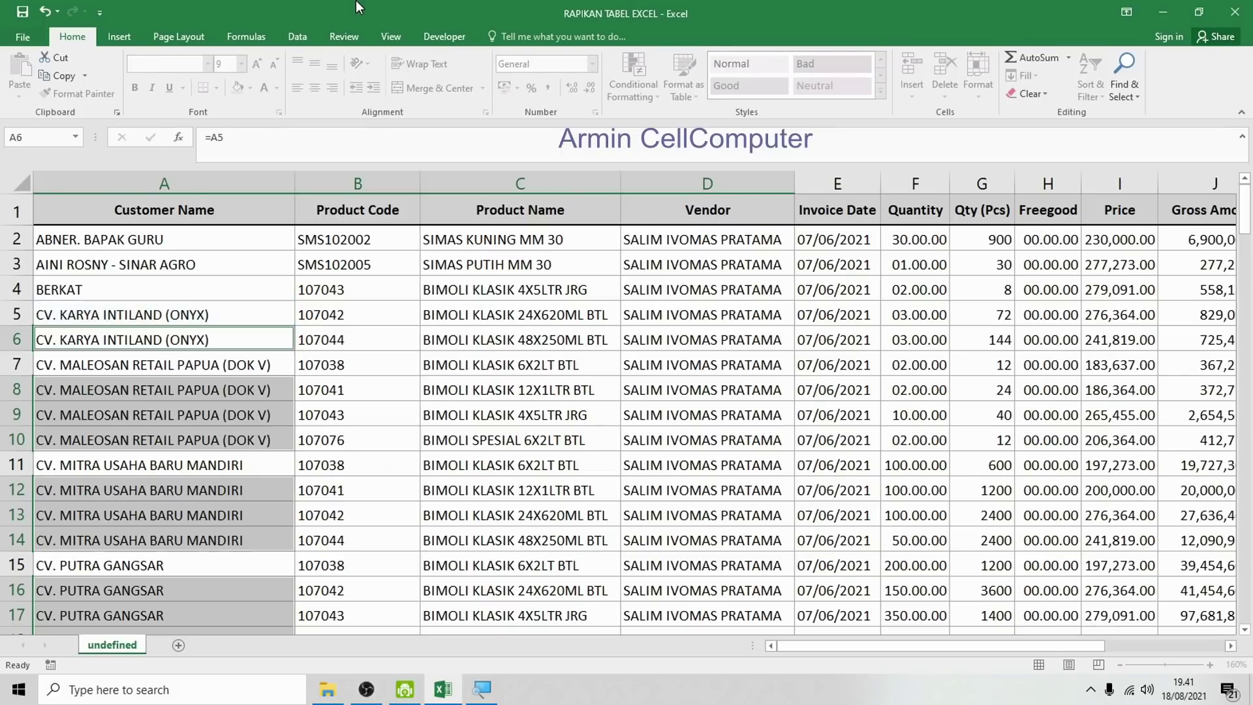
# Scroll through the table and inspect the newly filled Customer Name cells.
pyautogui.scroll(-3, 147, 379)
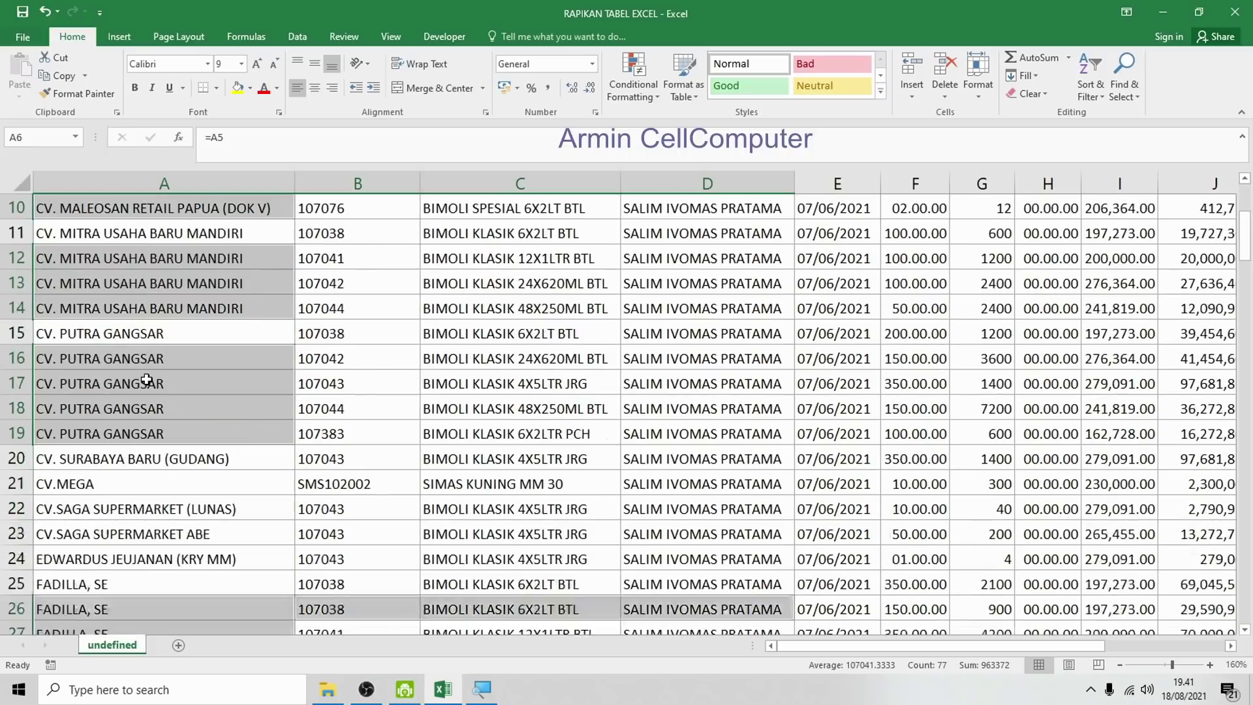
pyautogui.scroll(-3, 147, 383)
pyautogui.scroll(-1, 647, 454)
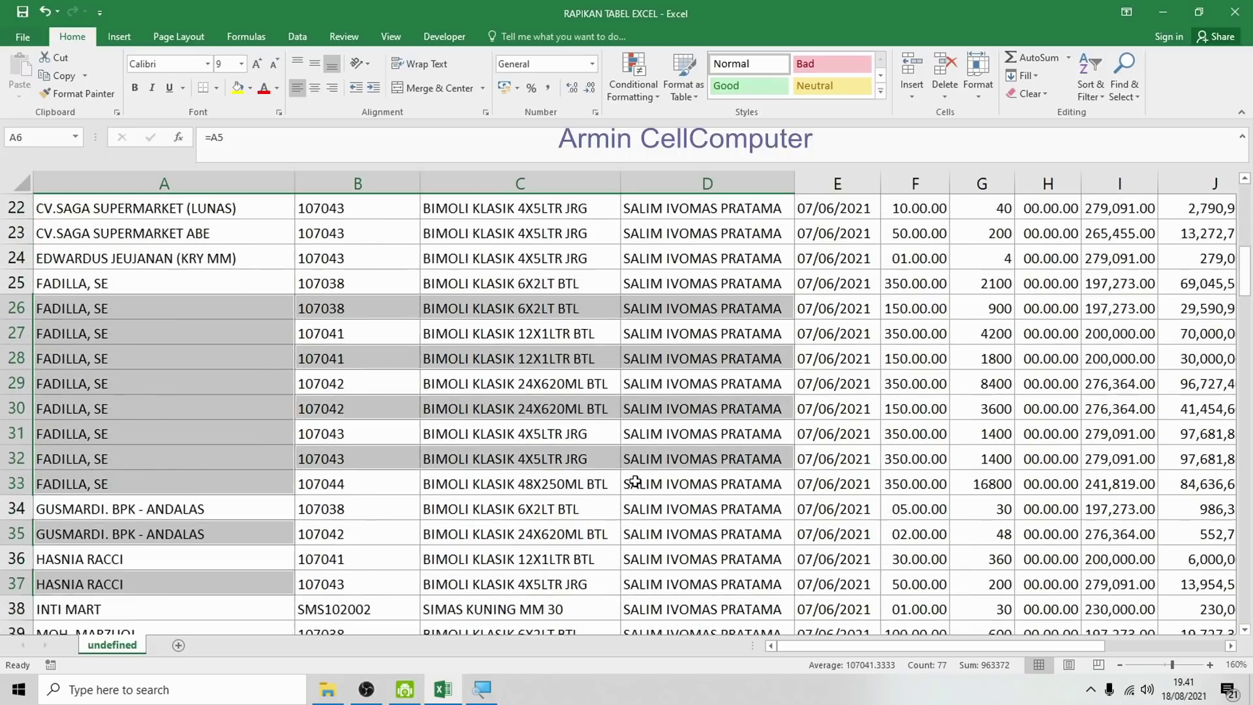
pyautogui.scroll(-1, 616, 381)
pyautogui.scroll(-4, 204, 439)
pyautogui.scroll(-2, 202, 442)
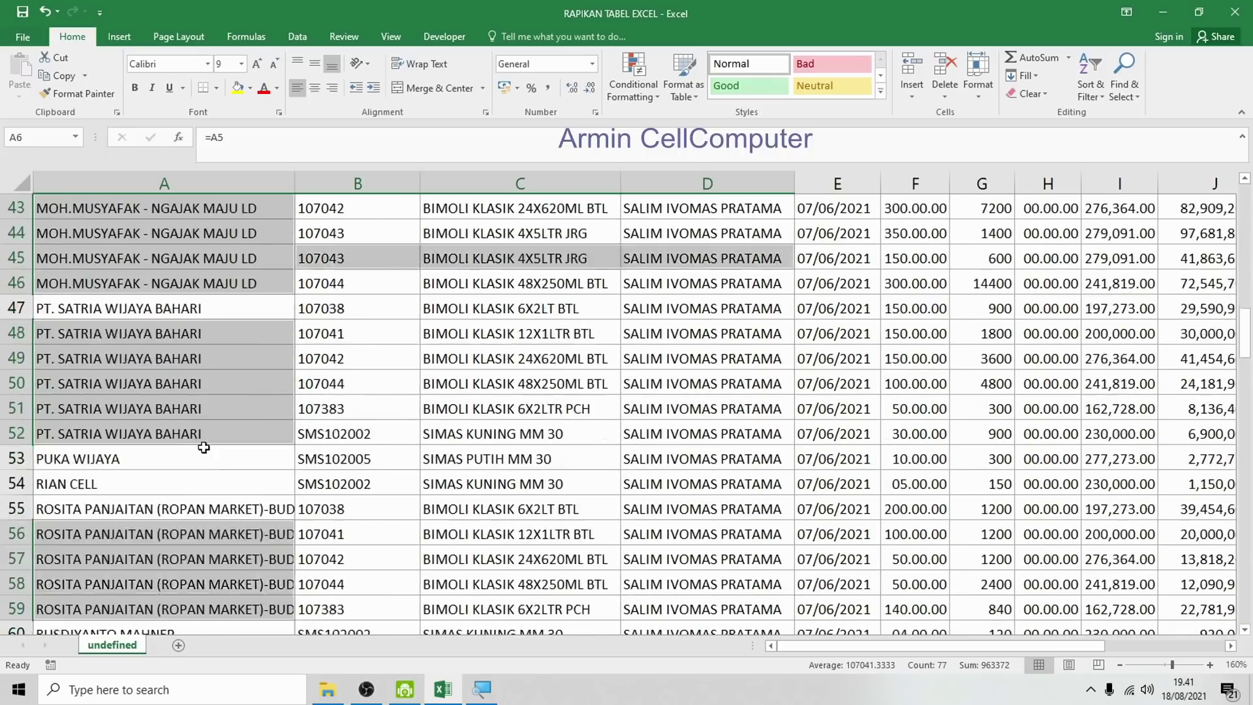
pyautogui.scroll(-3, 204, 447)
pyautogui.scroll(-5, 204, 447)
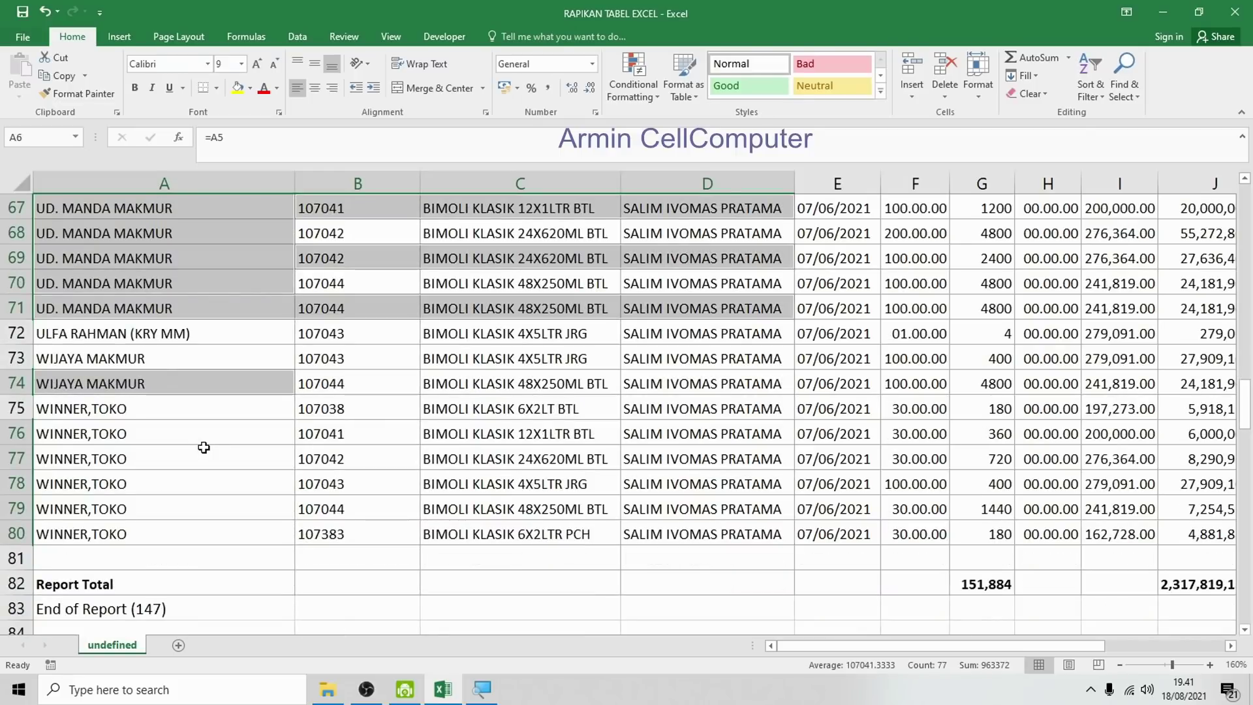
pyautogui.scroll(1, 204, 447)
pyautogui.scroll(1, 205, 447)
pyautogui.scroll(4, 205, 447)
pyautogui.scroll(6, 204, 447)
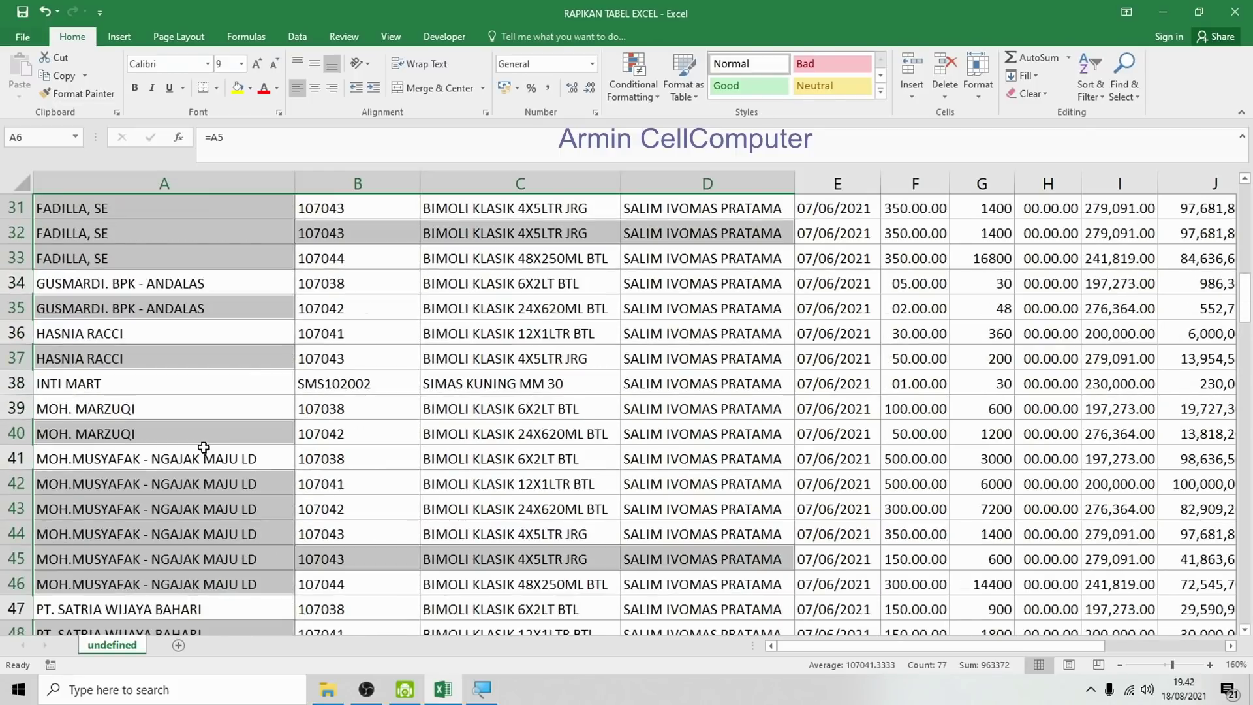
pyautogui.scroll(6, 204, 447)
pyautogui.scroll(4, 204, 448)
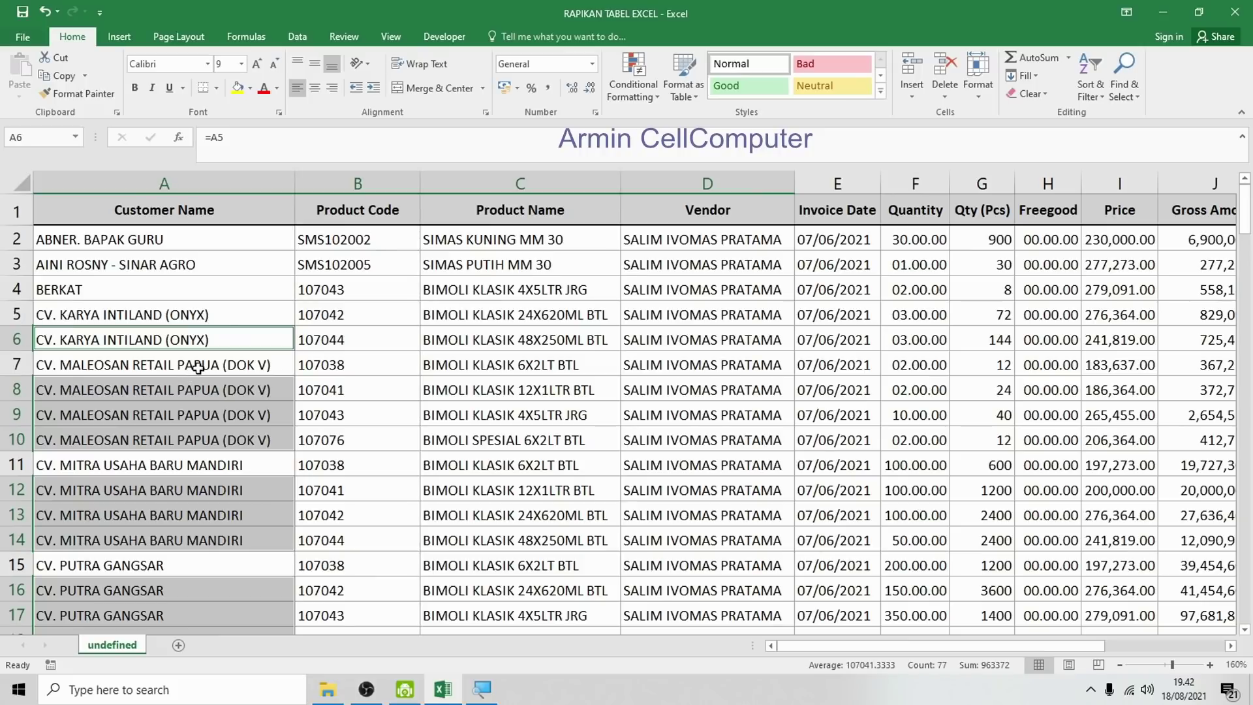
pyautogui.scroll(-1, 198, 367)
pyautogui.scroll(-11, 224, 425)
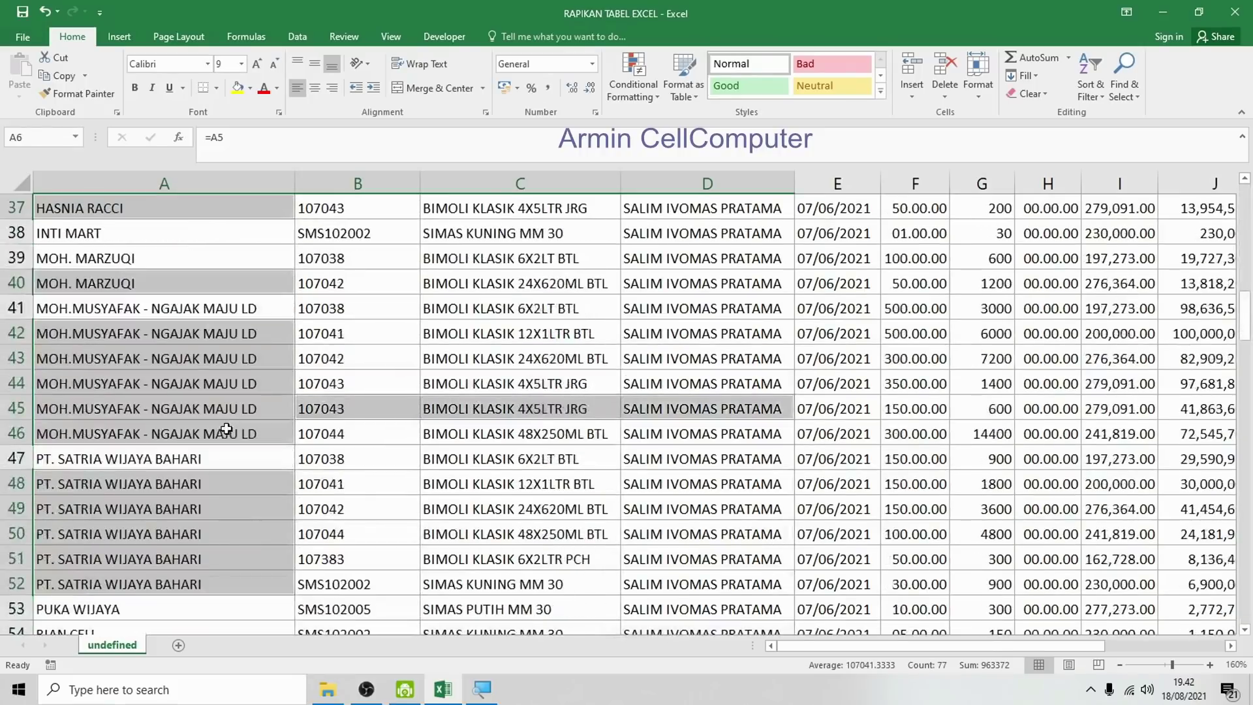
pyautogui.scroll(-1, 224, 429)
pyautogui.scroll(-11, 228, 444)
pyautogui.scroll(7, 228, 443)
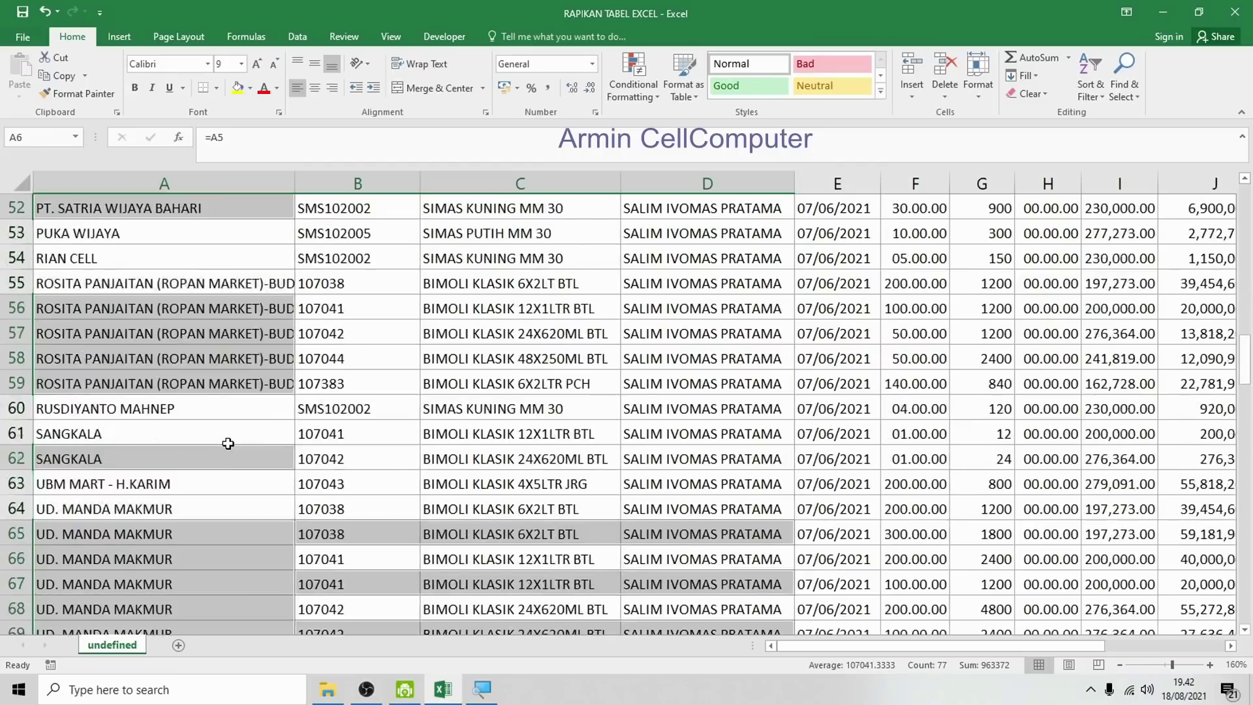
pyautogui.scroll(11, 228, 443)
pyautogui.scroll(6, 228, 444)
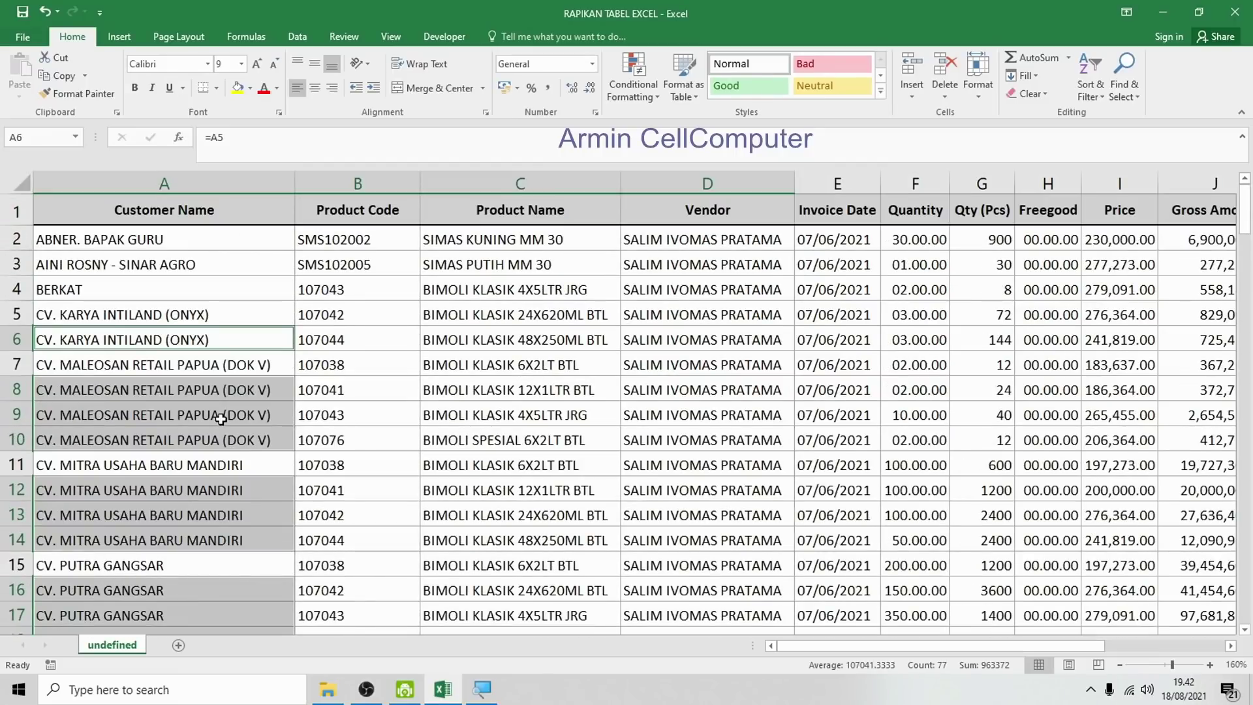
pyautogui.click(379, 334)
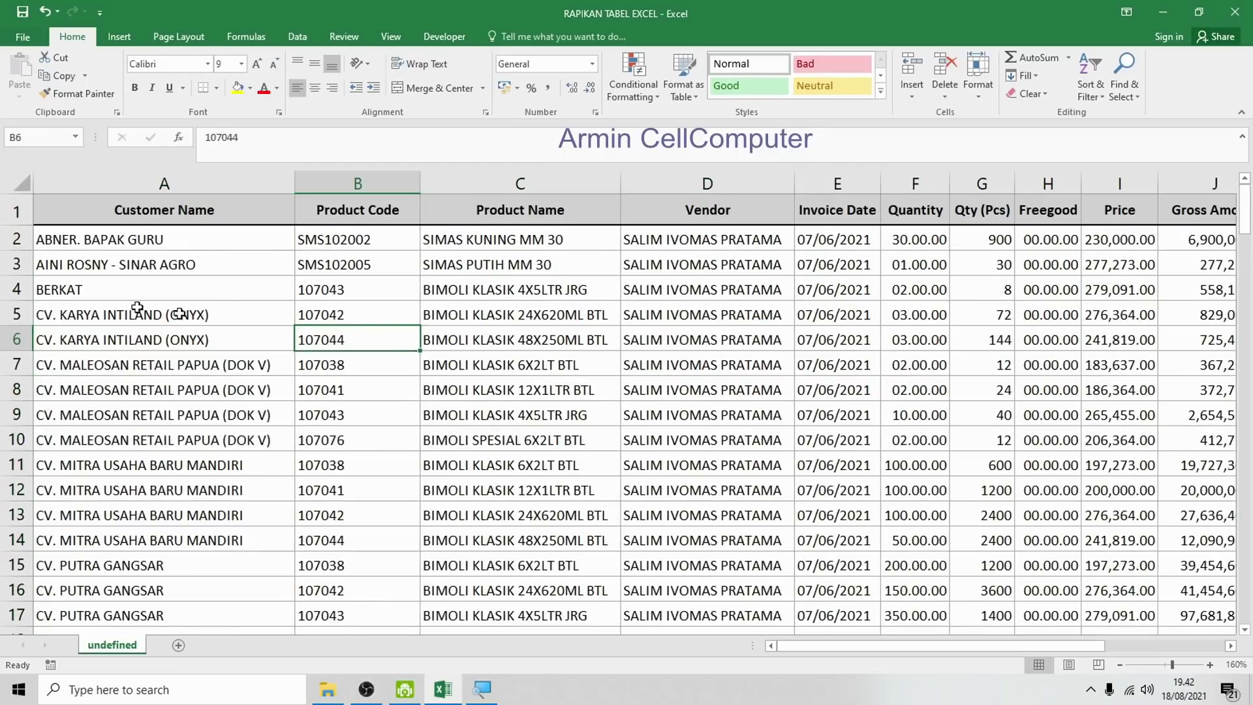
pyautogui.click(92, 264)
pyautogui.click(345, 296)
pyautogui.click(119, 288)
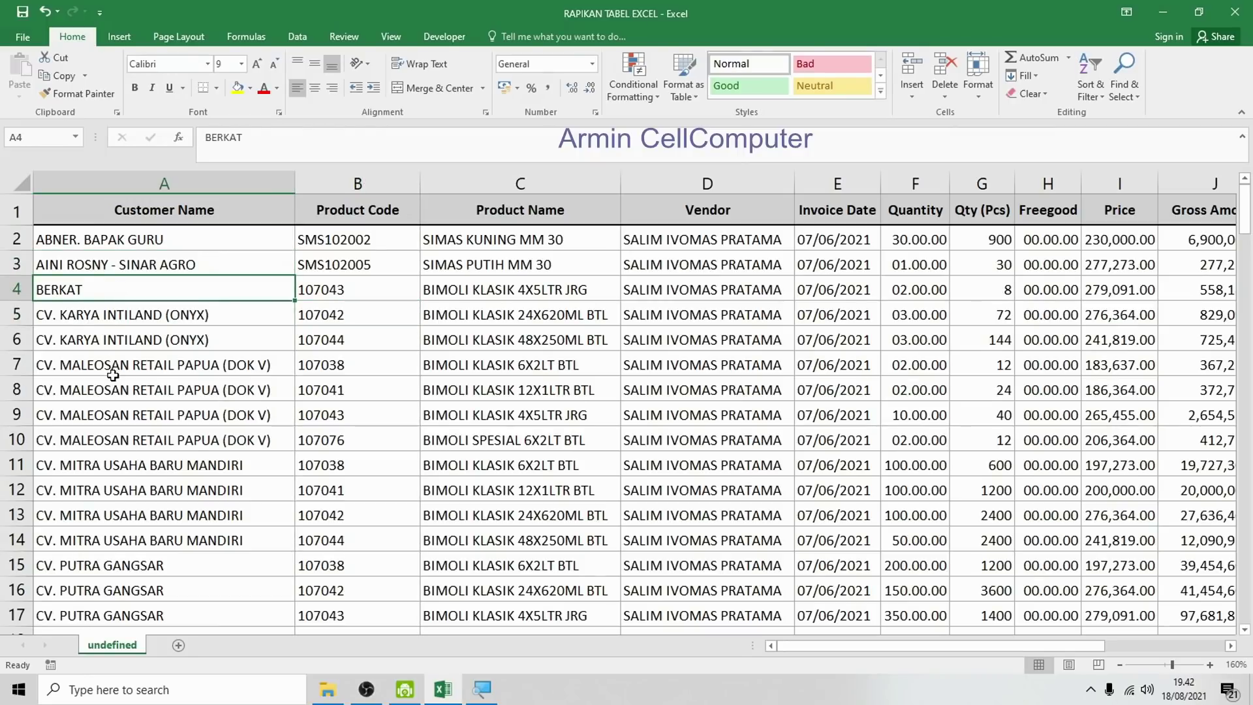
pyautogui.click(113, 371)
# Verify A6, A8, A9, A10 and A12 copy the name above, then select columns A–C.
pyautogui.click(124, 389)
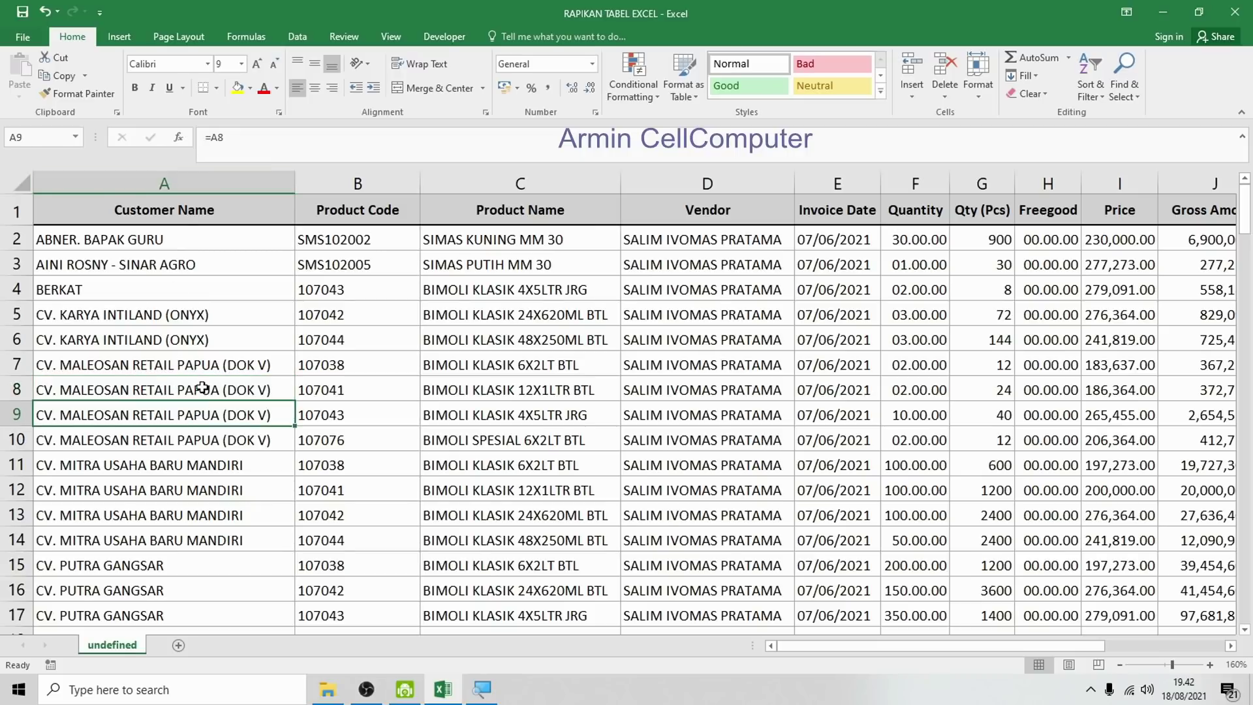
pyautogui.click(209, 418)
pyautogui.click(210, 449)
pyautogui.click(195, 489)
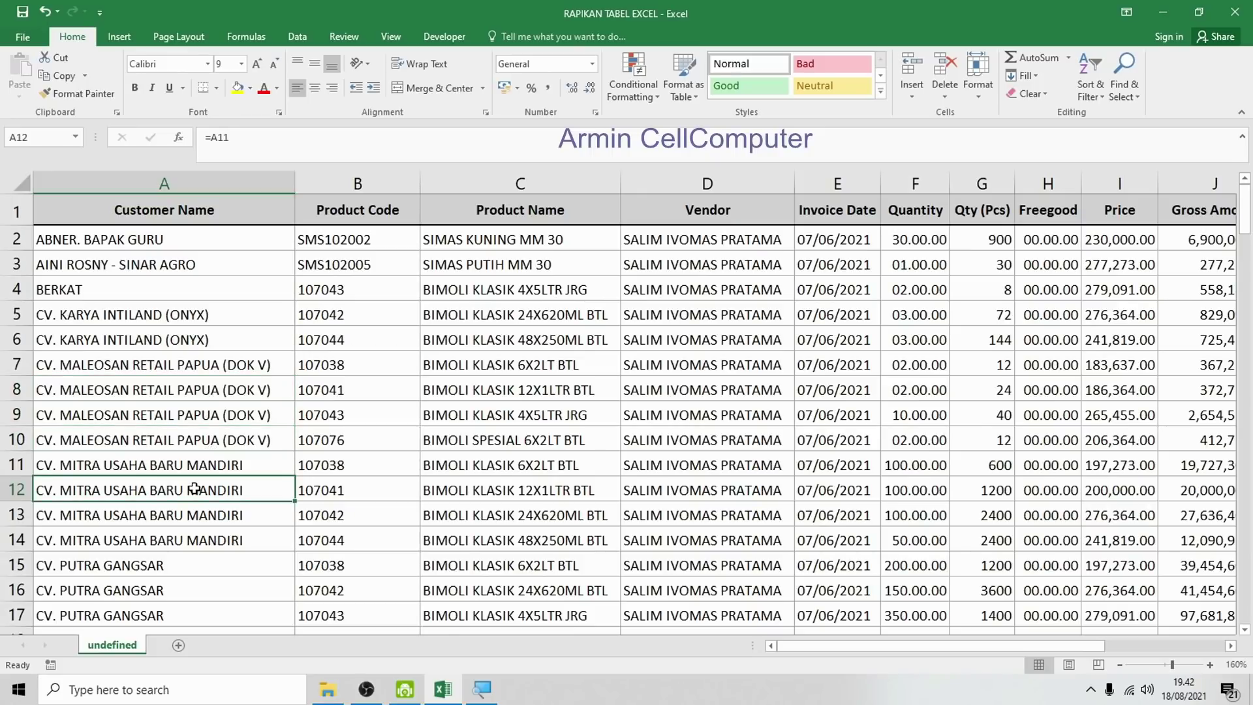
pyautogui.click(195, 418)
pyautogui.click(203, 390)
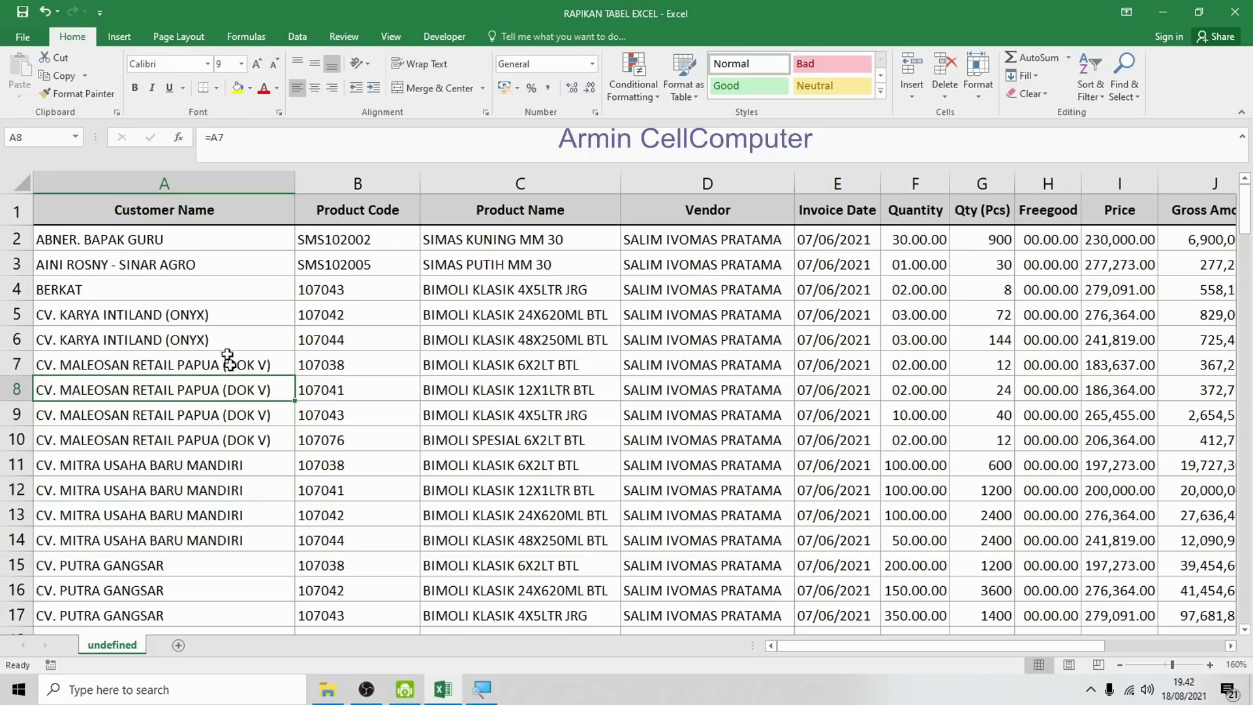
pyautogui.click(115, 344)
pyautogui.click(99, 305)
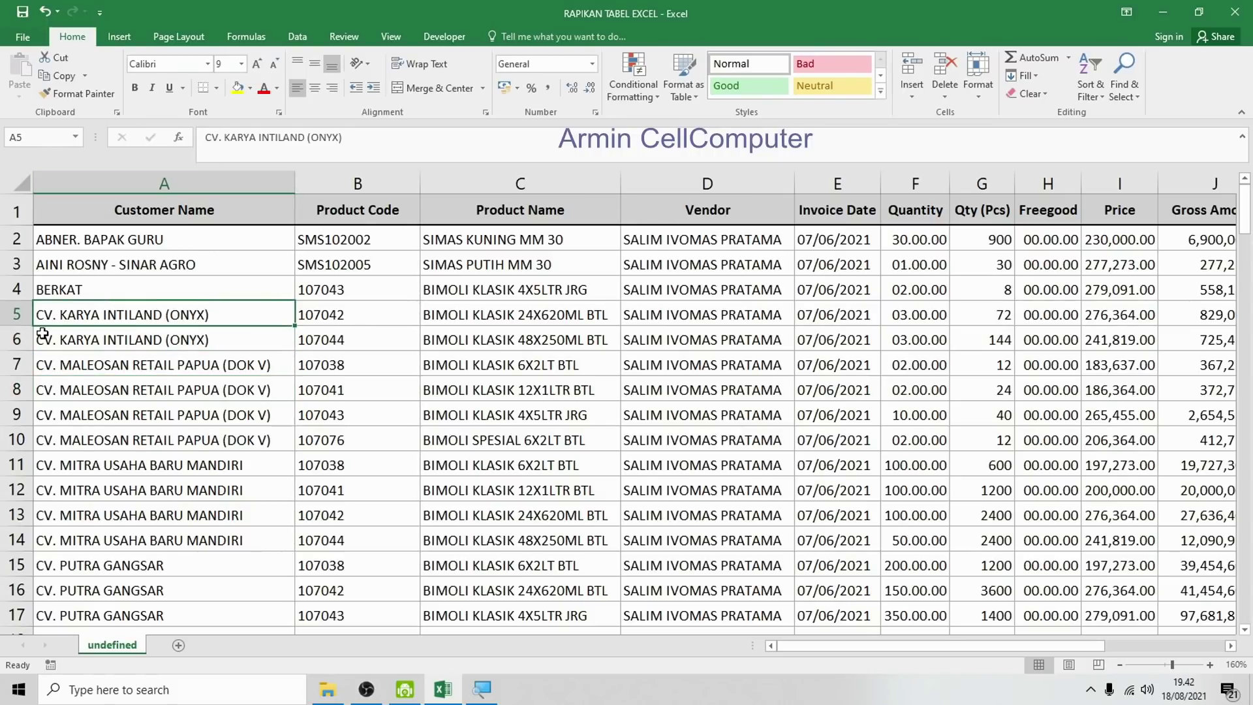
pyautogui.click(115, 342)
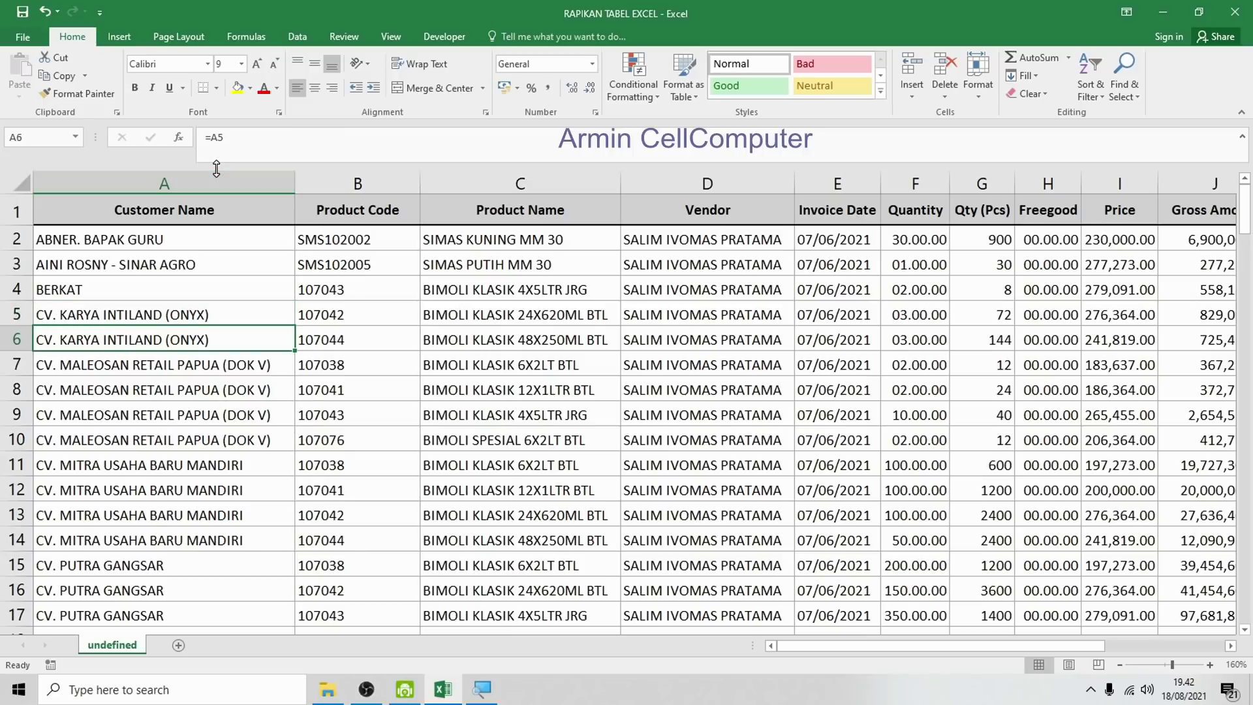
pyautogui.click(161, 384)
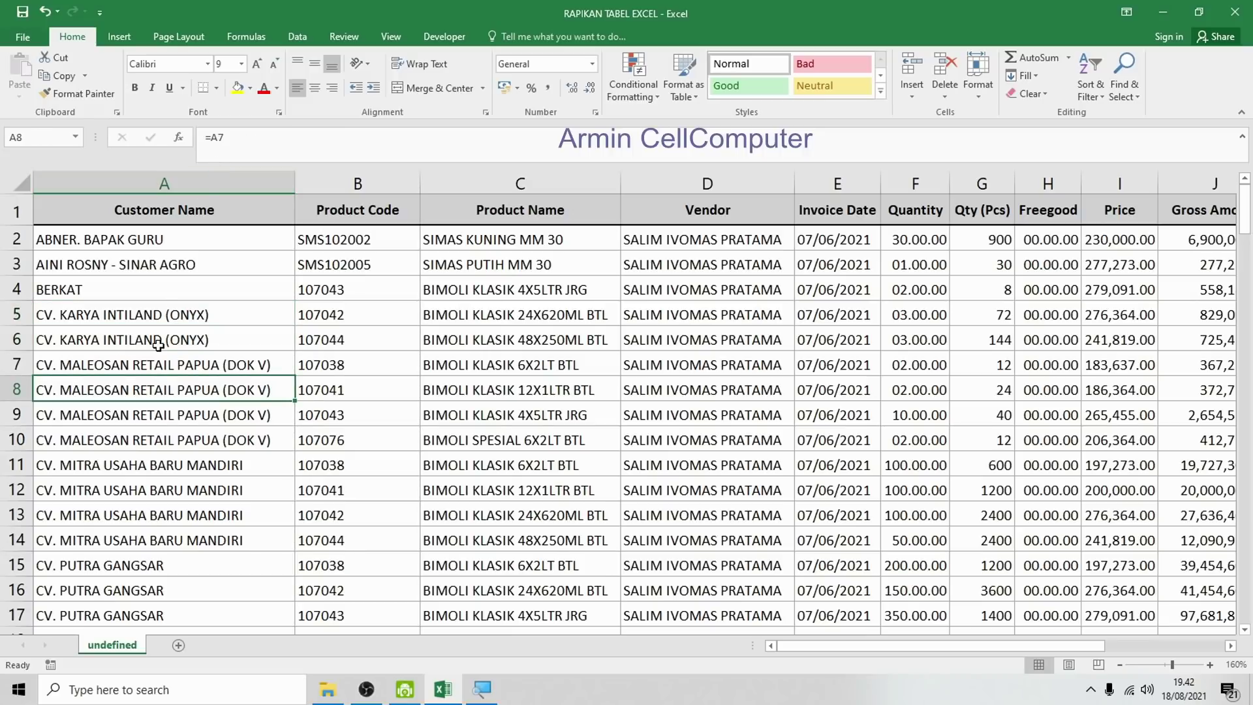
pyautogui.moveTo(158, 346); pyautogui.dragTo(158, 542)
pyautogui.click(130, 348)
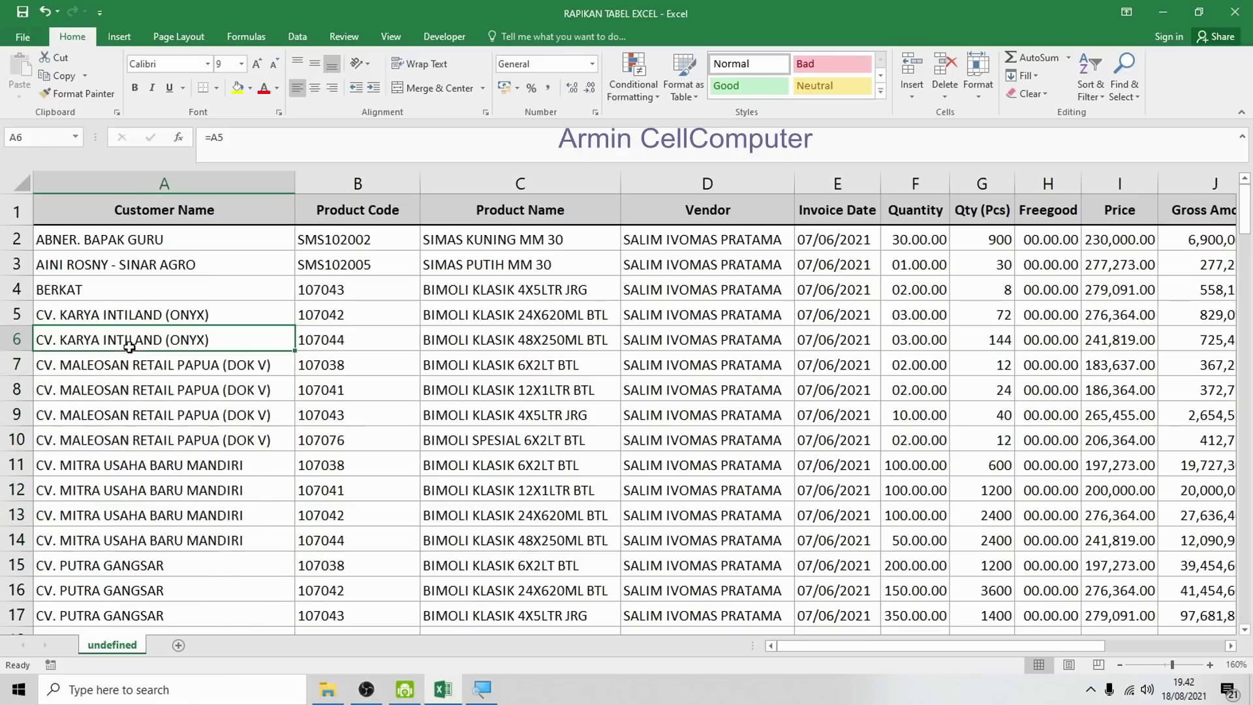
pyautogui.moveTo(131, 183); pyautogui.dragTo(692, 179)
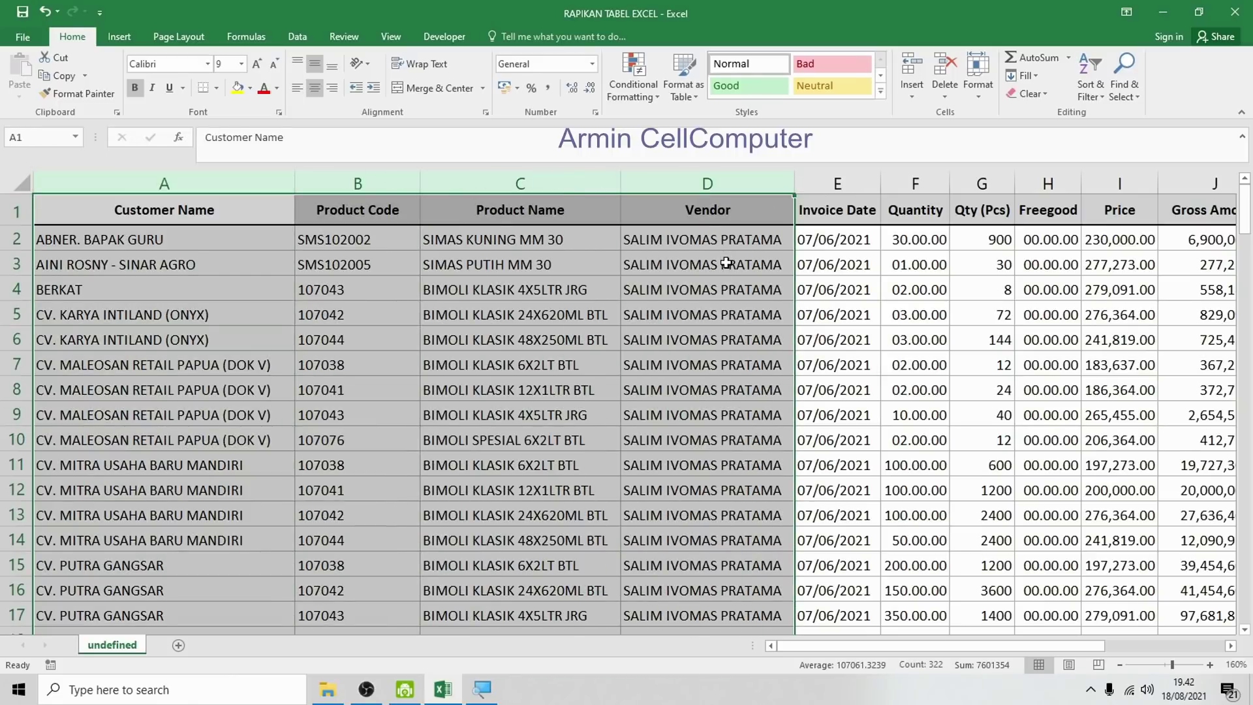
# Copy the Customer Name through Vendor columns and paste them back at A1 as values only.
pyautogui.hotkey('ctrl', 'c')
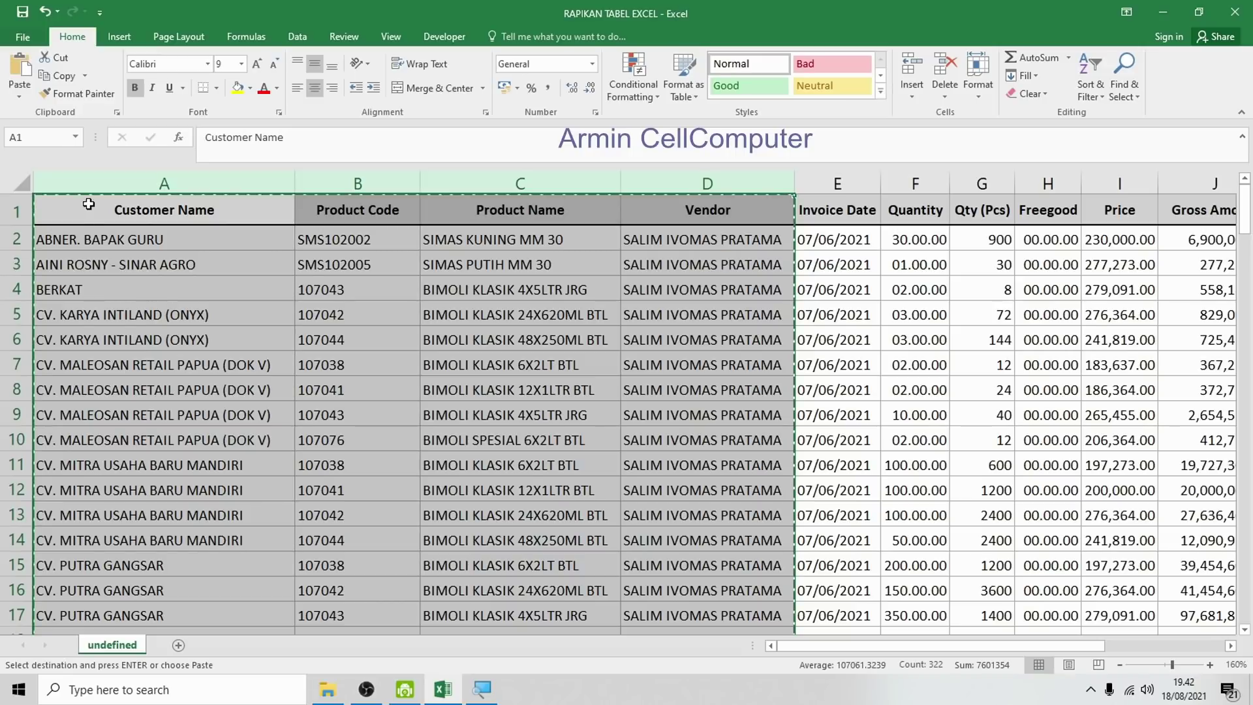
pyautogui.click(88, 205)
pyautogui.rightClick(89, 204)
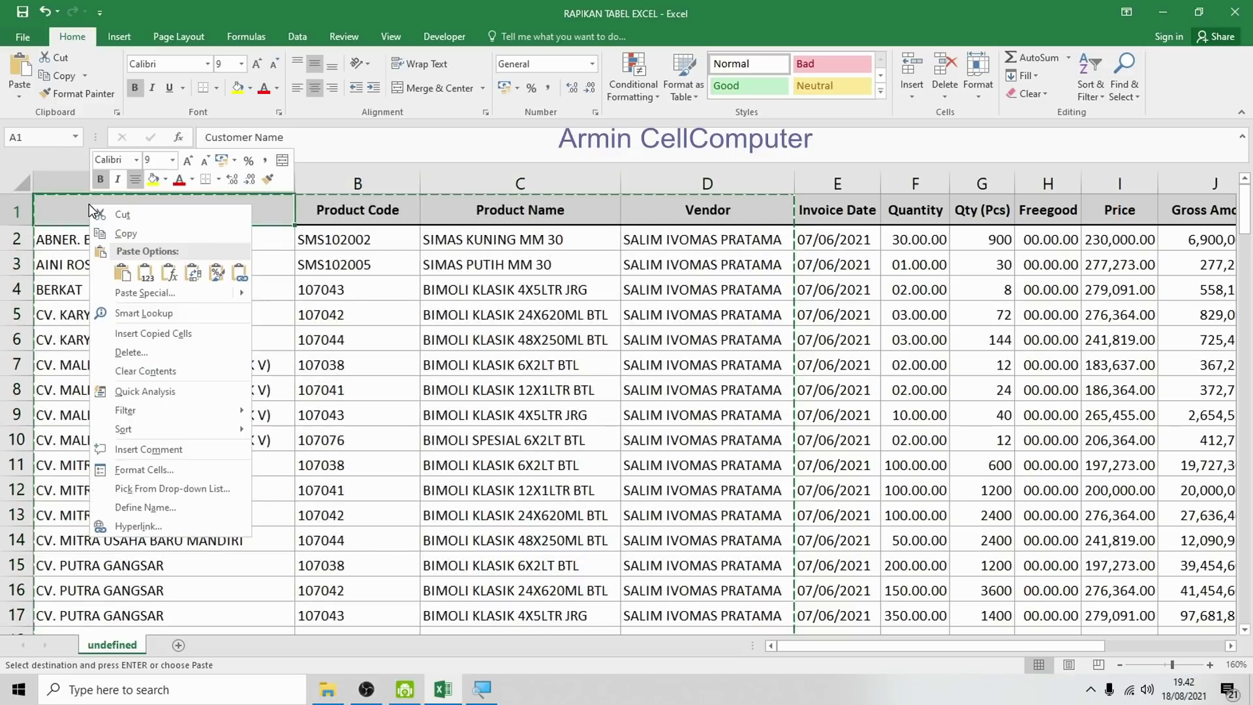
pyautogui.click(149, 275)
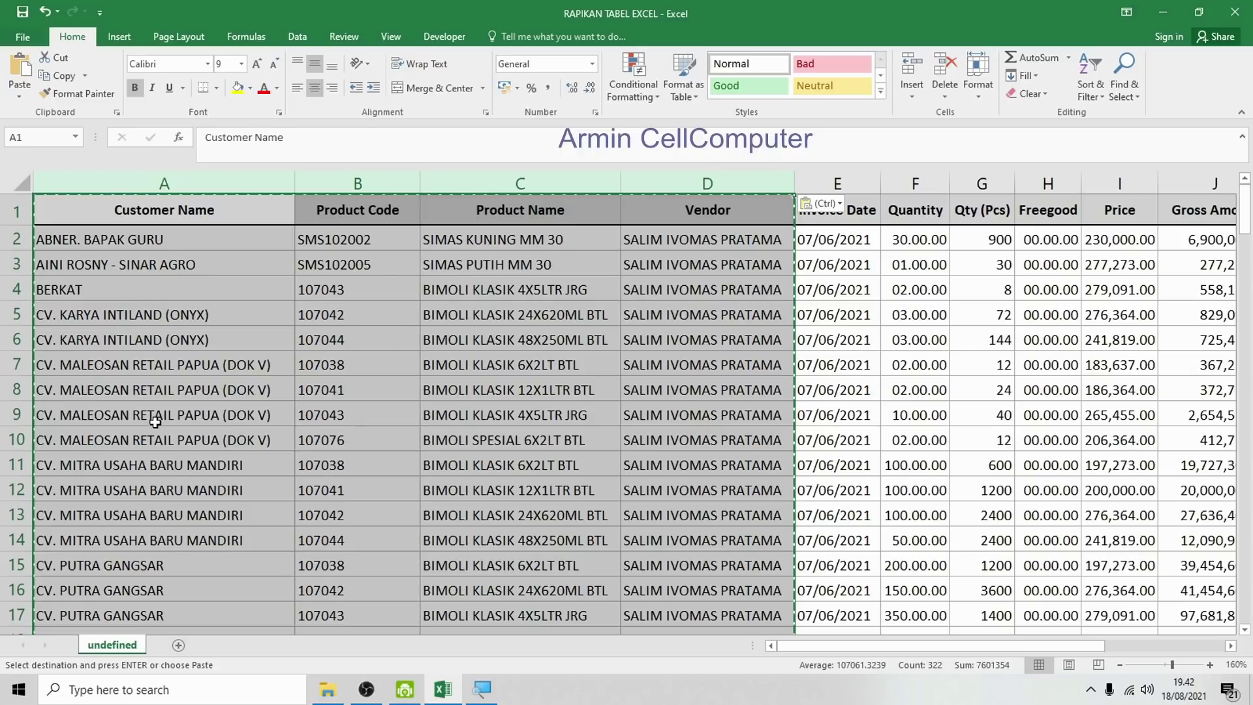
# Confirm Customer Name and Vendor cells now hold plain text, and clear the copy marquee.
pyautogui.click(156, 422)
pyautogui.click(196, 391)
pyautogui.click(132, 368)
pyautogui.click(123, 339)
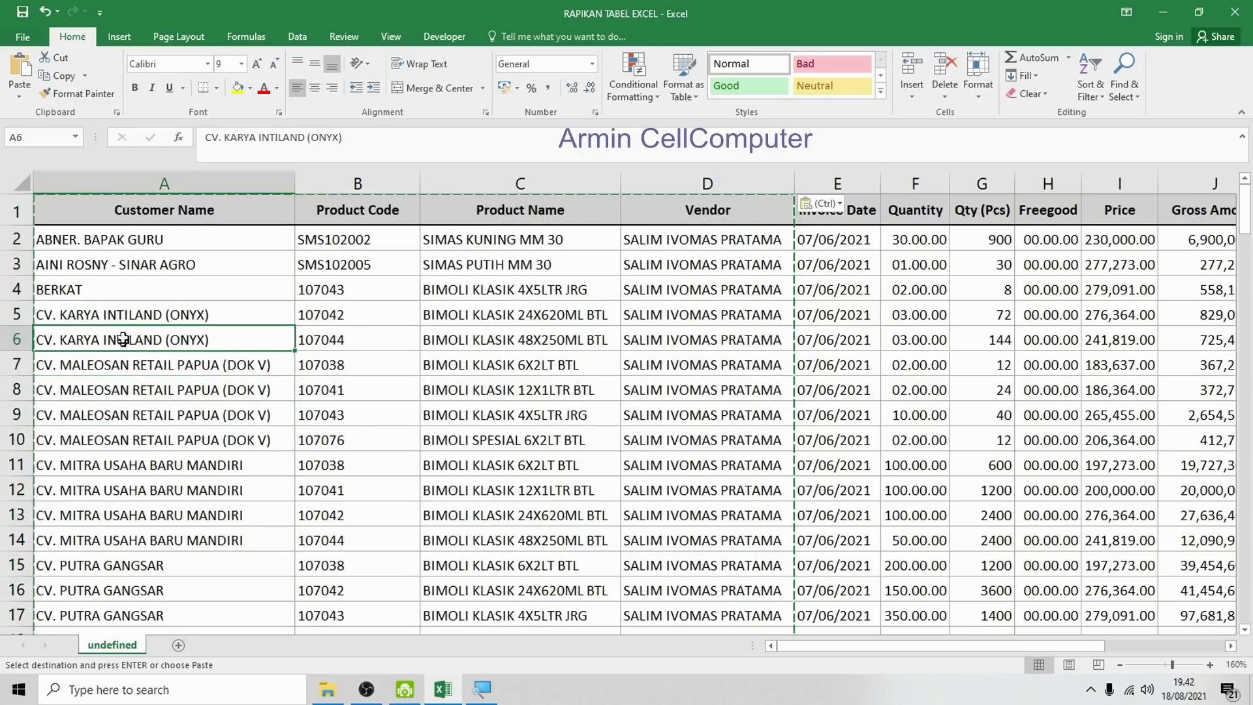
pyautogui.click(123, 316)
pyautogui.click(160, 465)
pyautogui.click(718, 462)
pyautogui.click(739, 369)
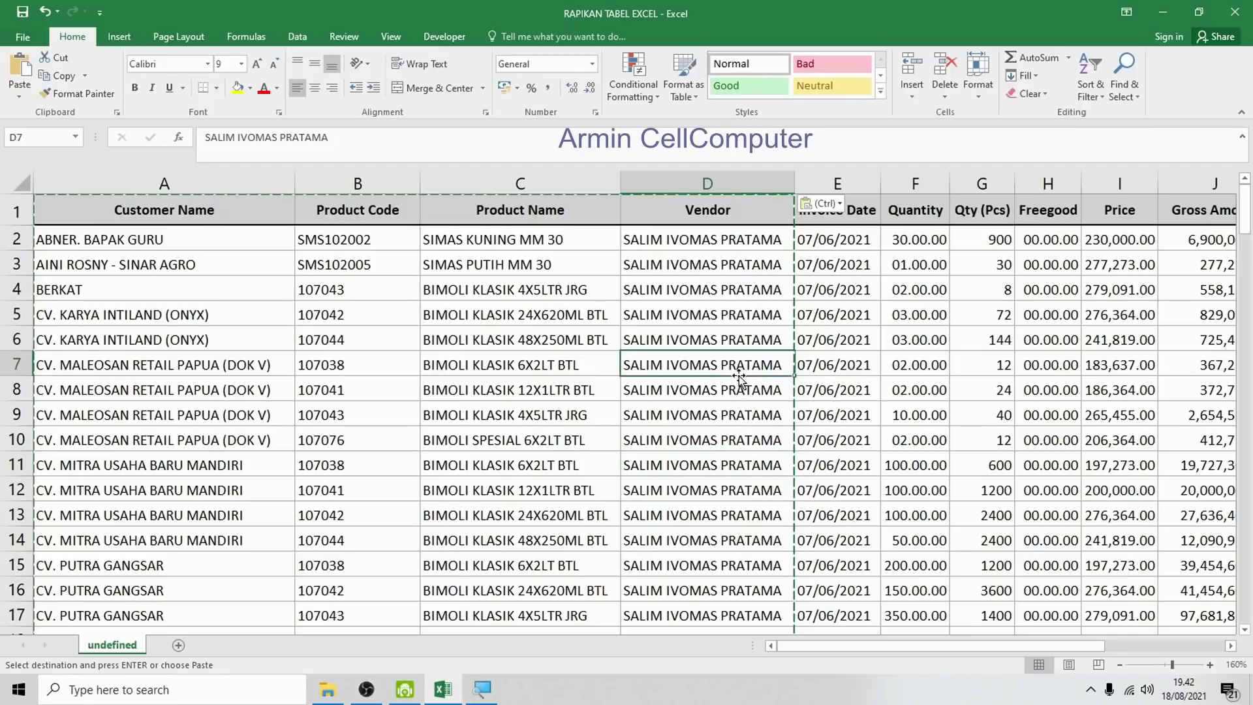
pyautogui.press('Escape')
pyautogui.press('Escape')
pyautogui.click(287, 316)
pyautogui.scroll(-7, 573, 502)
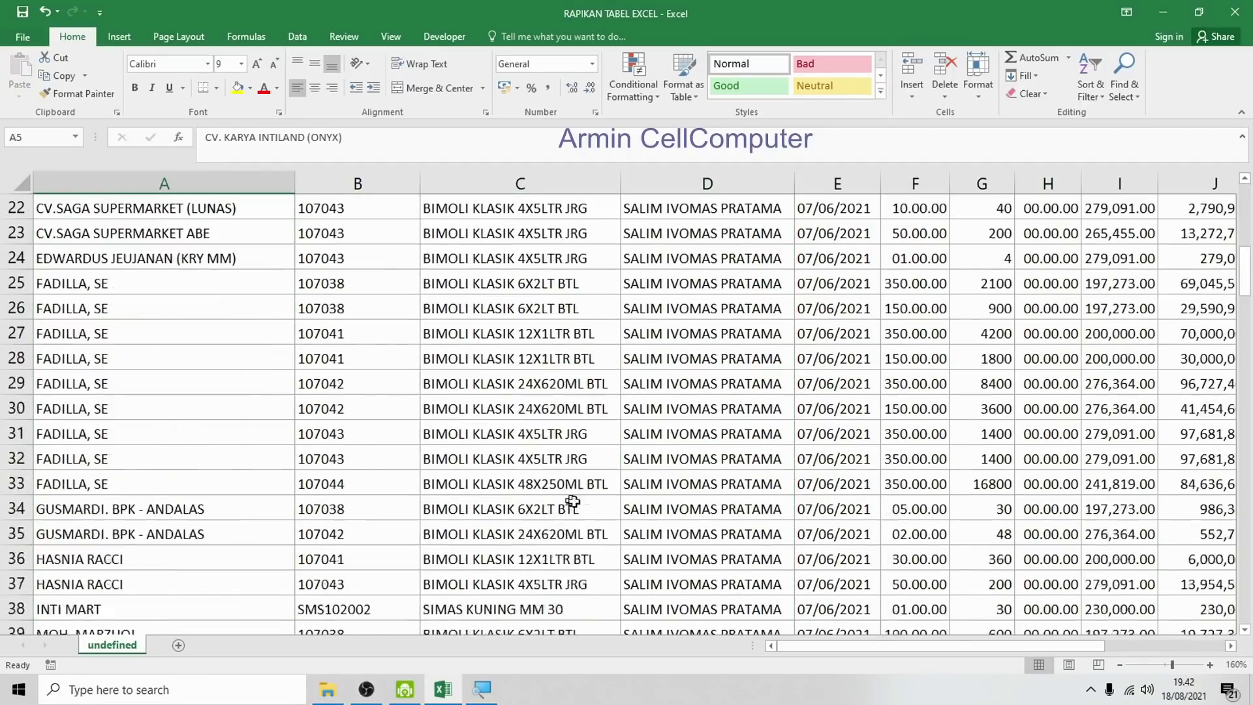
pyautogui.scroll(-5, 573, 501)
pyautogui.moveTo(1245, 307); pyautogui.dragTo(1245, 519)
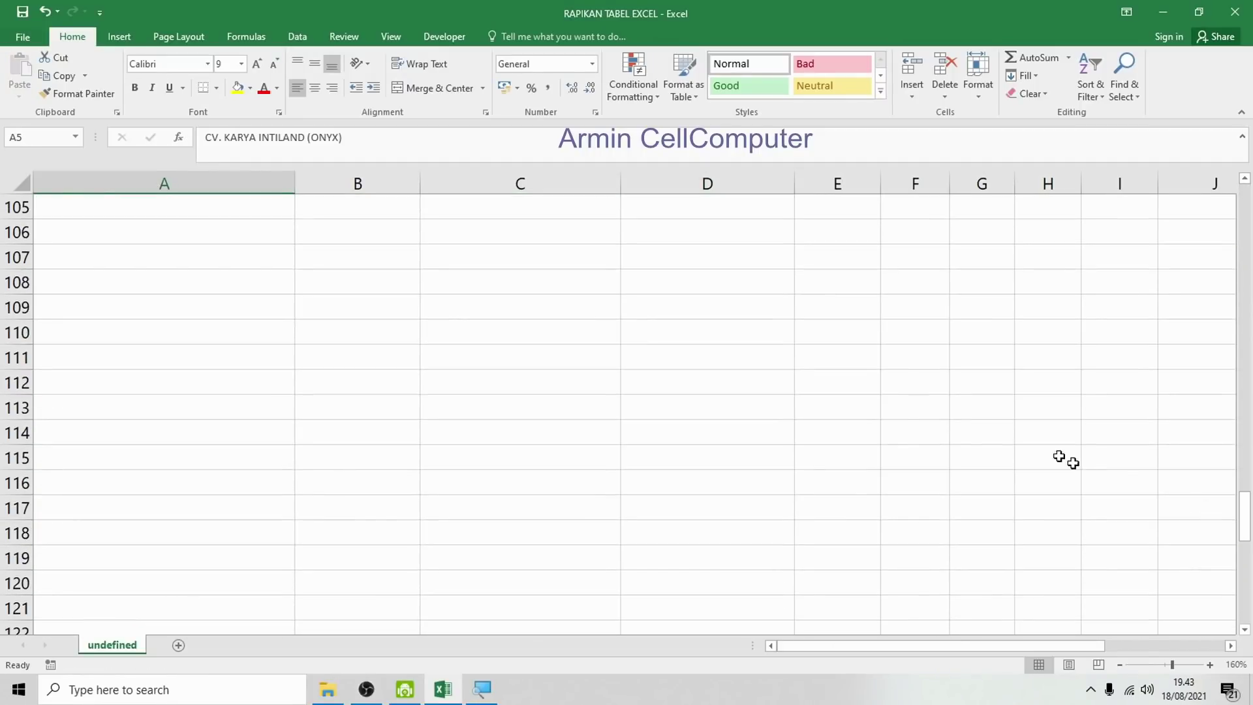
pyautogui.scroll(-3, 854, 399)
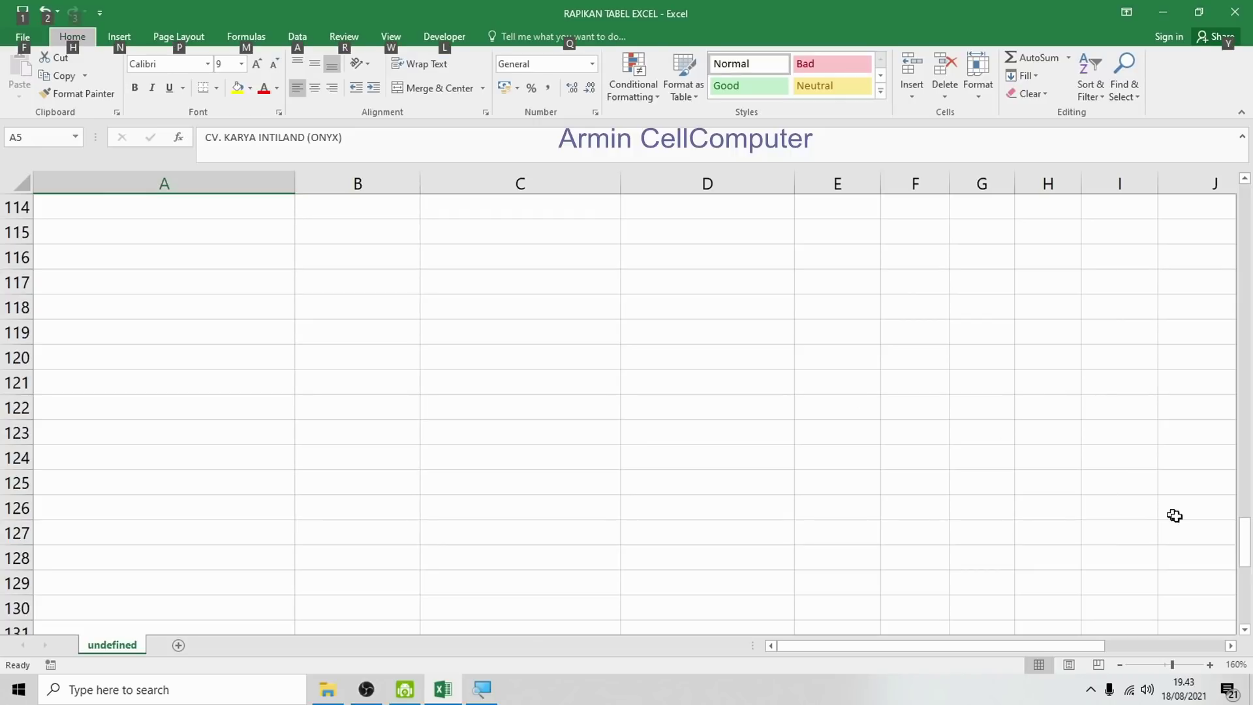
pyautogui.moveTo(1243, 546); pyautogui.dragTo(1244, 202)
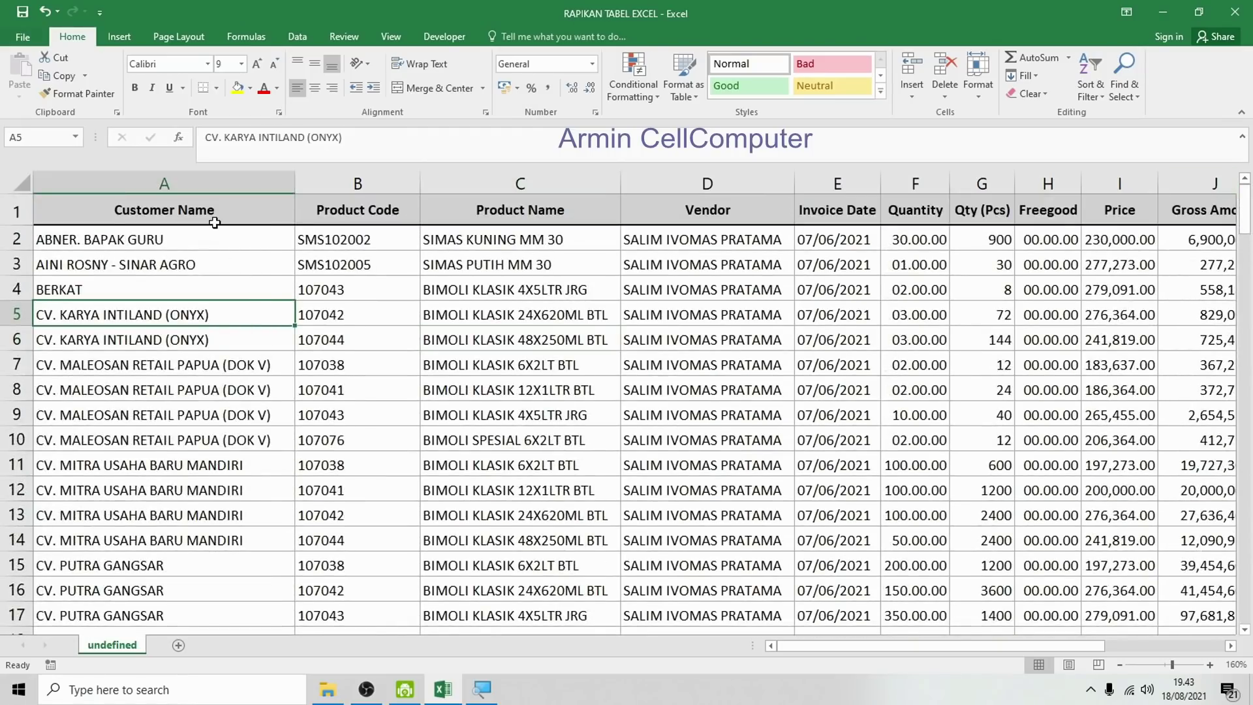
# Turn on AutoFilter dropdowns for the sales table's header row.
pyautogui.moveTo(214, 222); pyautogui.dragTo(1122, 205)
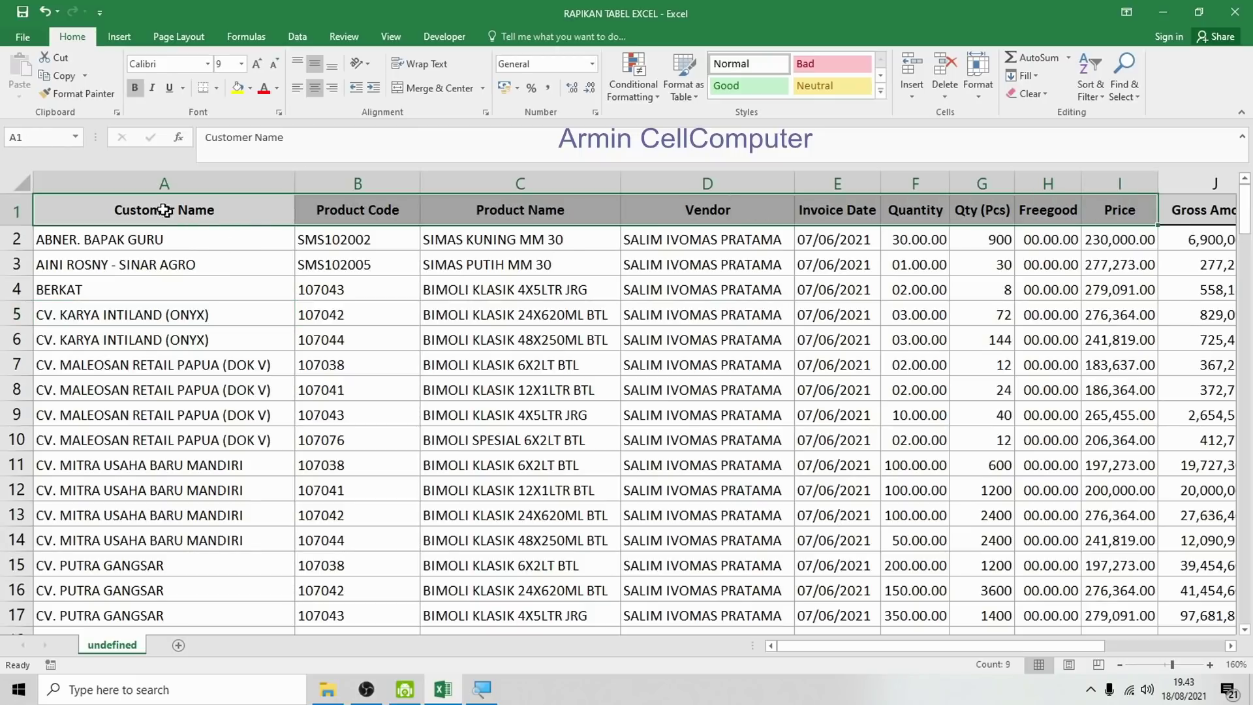
pyautogui.moveTo(168, 208); pyautogui.dragTo(1168, 196)
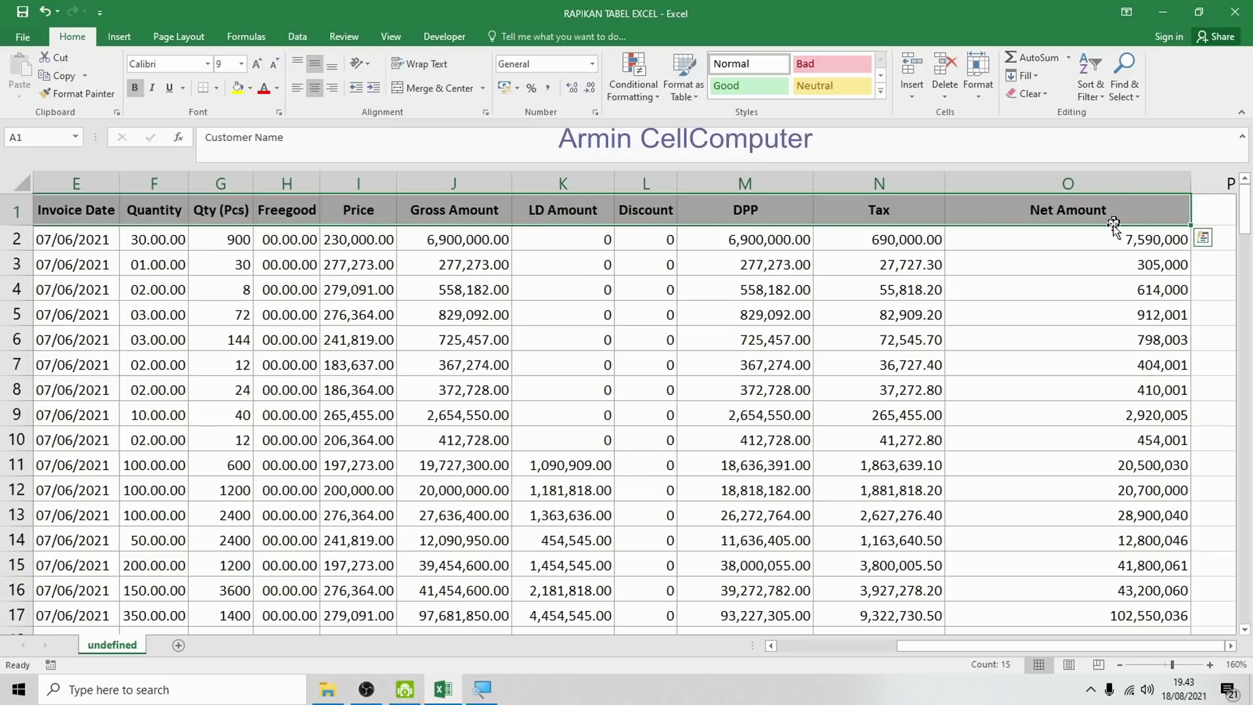
pyautogui.click(1090, 88)
pyautogui.click(1102, 174)
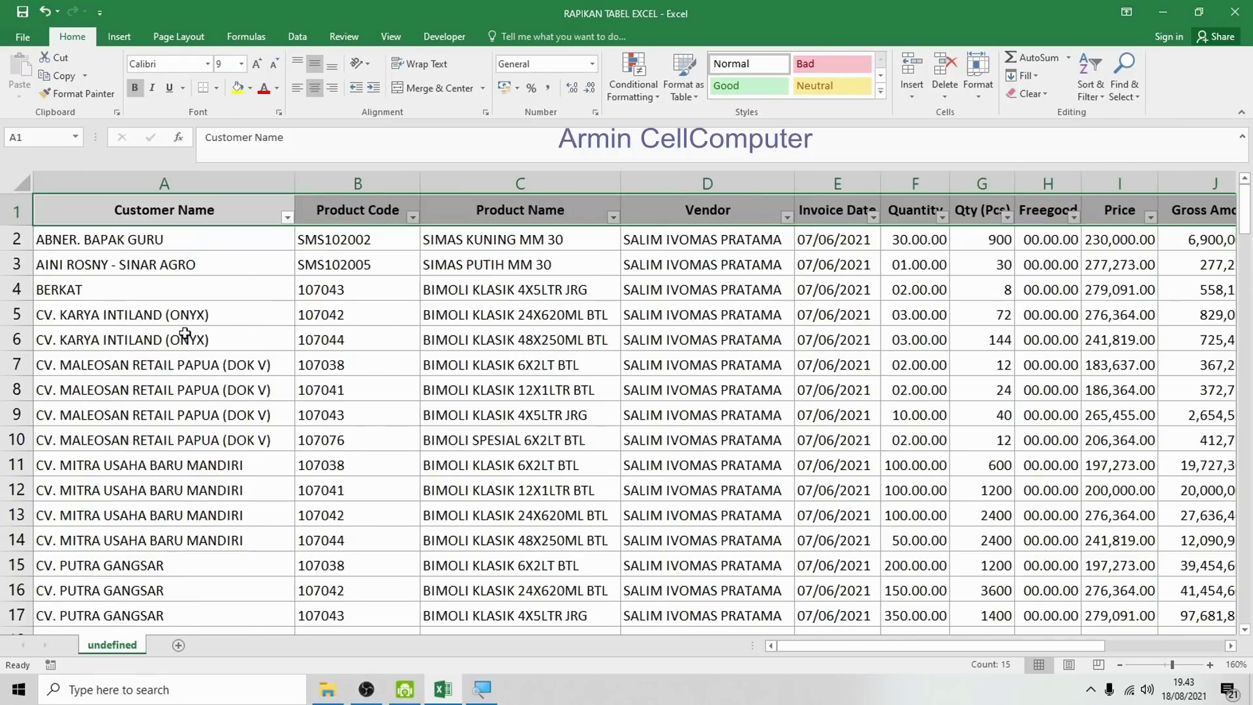
# Filter the Customer Name column to show only BERKAT.
pyautogui.click(222, 339)
pyautogui.click(285, 215)
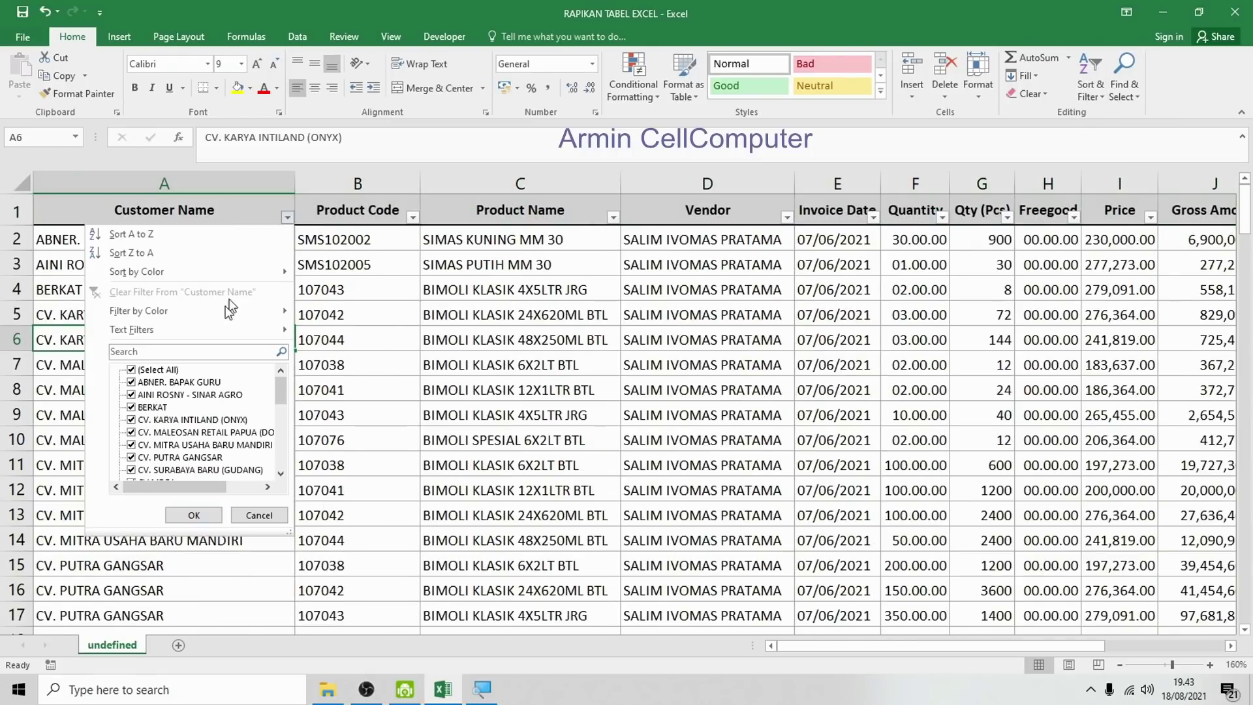
pyautogui.click(151, 369)
pyautogui.click(147, 407)
pyautogui.click(194, 515)
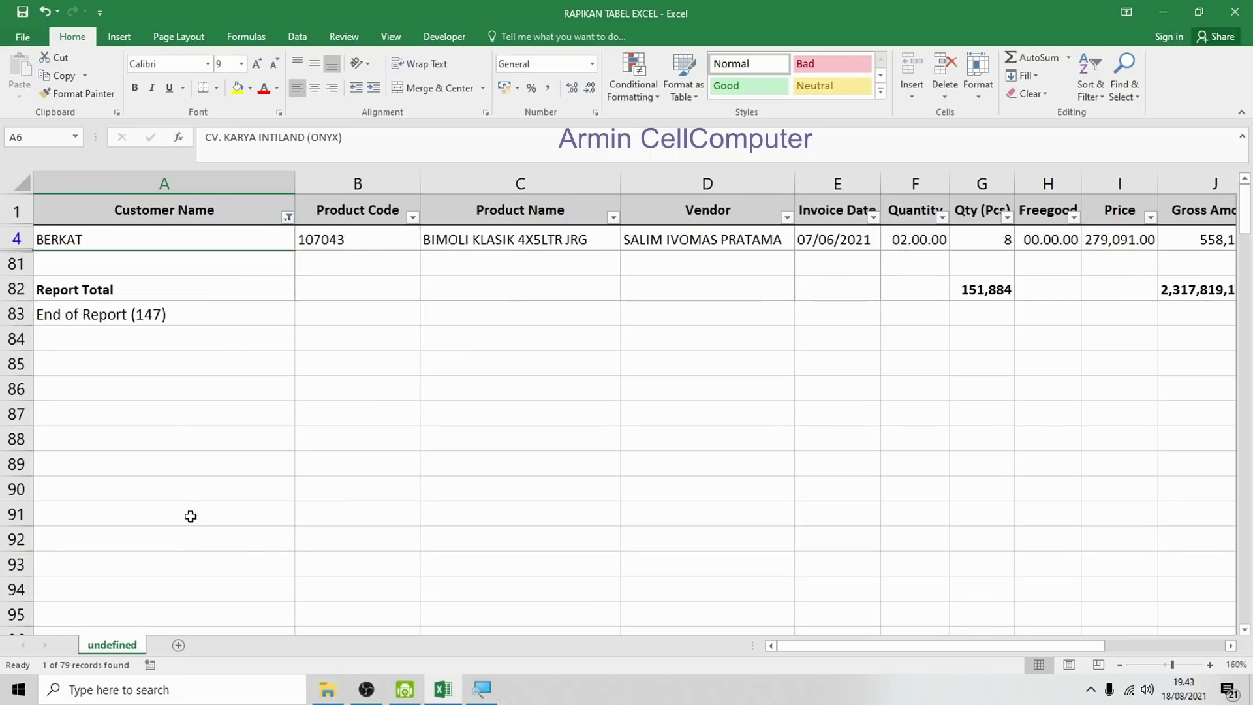
# Reselect all customers in the Customer Name filter so every row shows again.
pyautogui.moveTo(60, 247)
pyautogui.mouseDown()
pyautogui.moveTo(1104, 226)
pyautogui.moveTo(1090, 238)
pyautogui.mouseUp()
pyautogui.moveTo(949, 647); pyautogui.dragTo(808, 648)
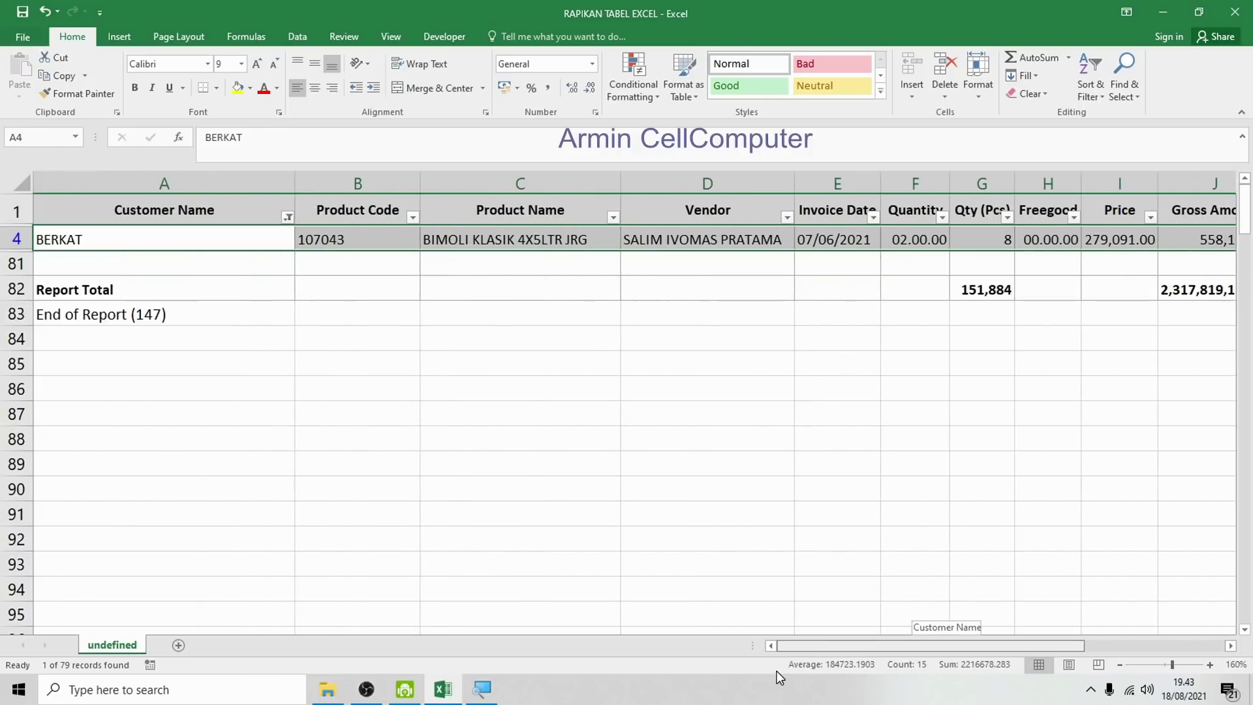
pyautogui.click(287, 217)
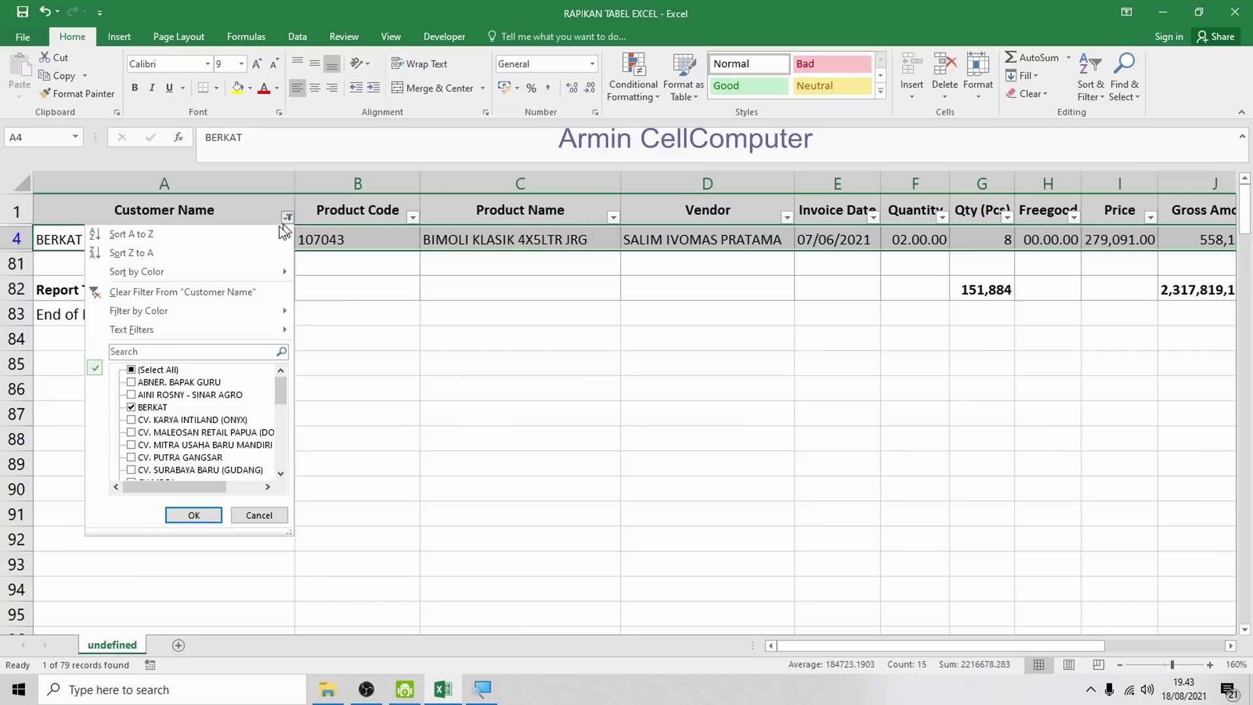
pyautogui.click(157, 370)
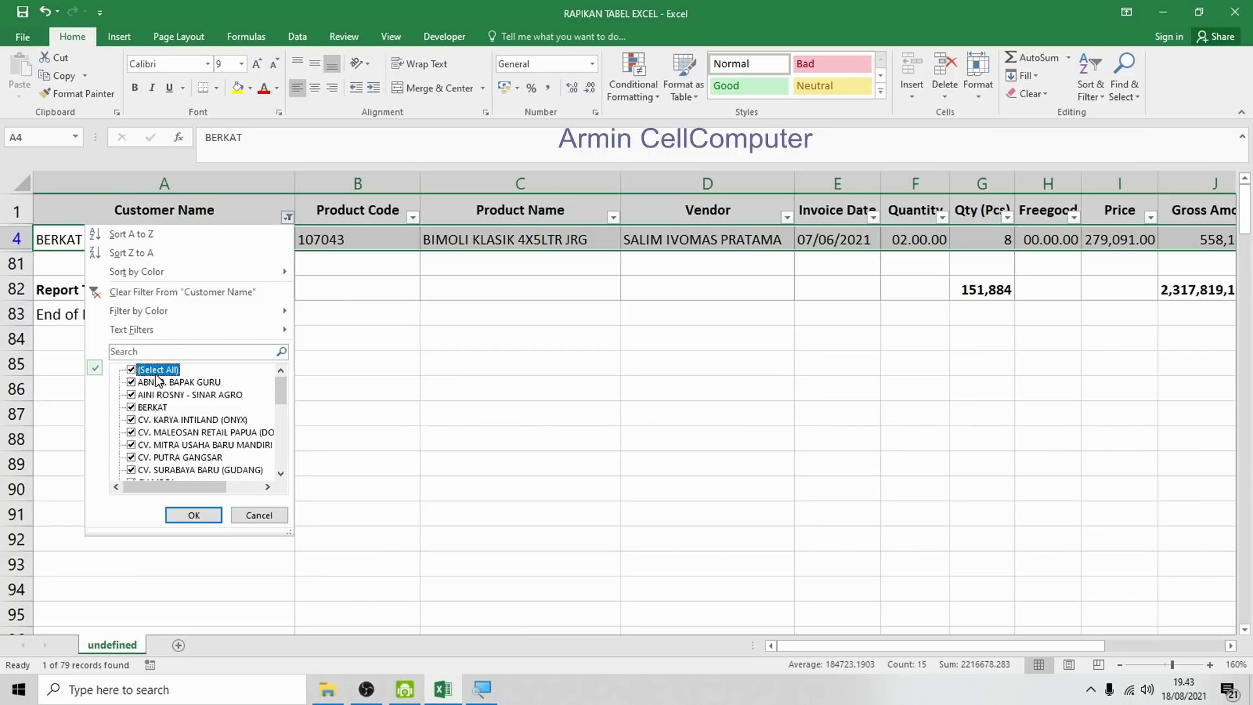
pyautogui.click(193, 515)
pyautogui.click(209, 361)
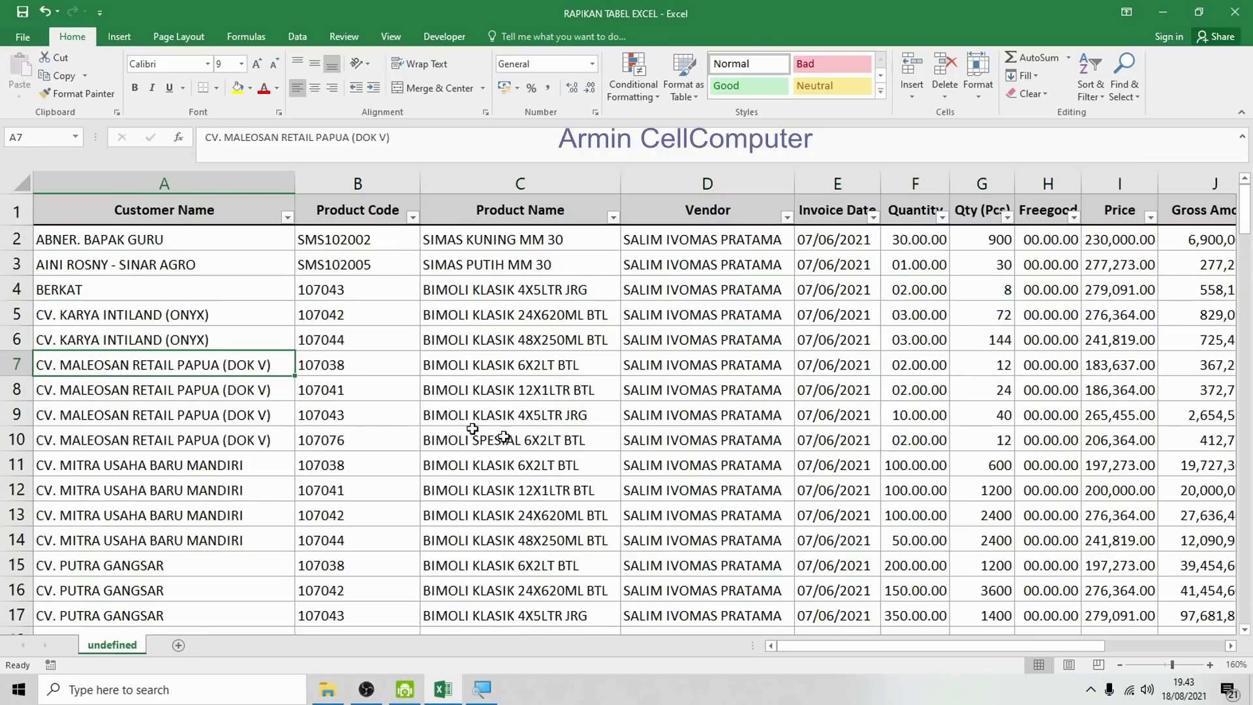
pyautogui.click(645, 431)
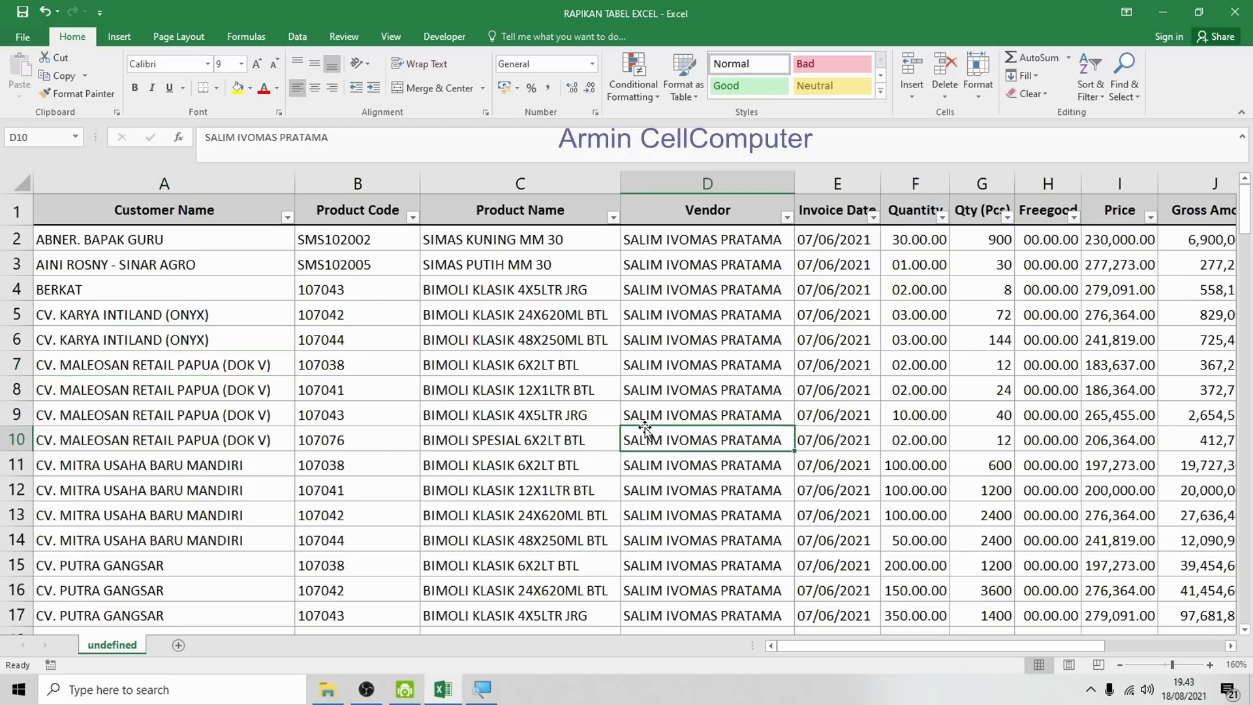
pyautogui.click(947, 367)
pyautogui.moveTo(860, 645); pyautogui.dragTo(980, 645)
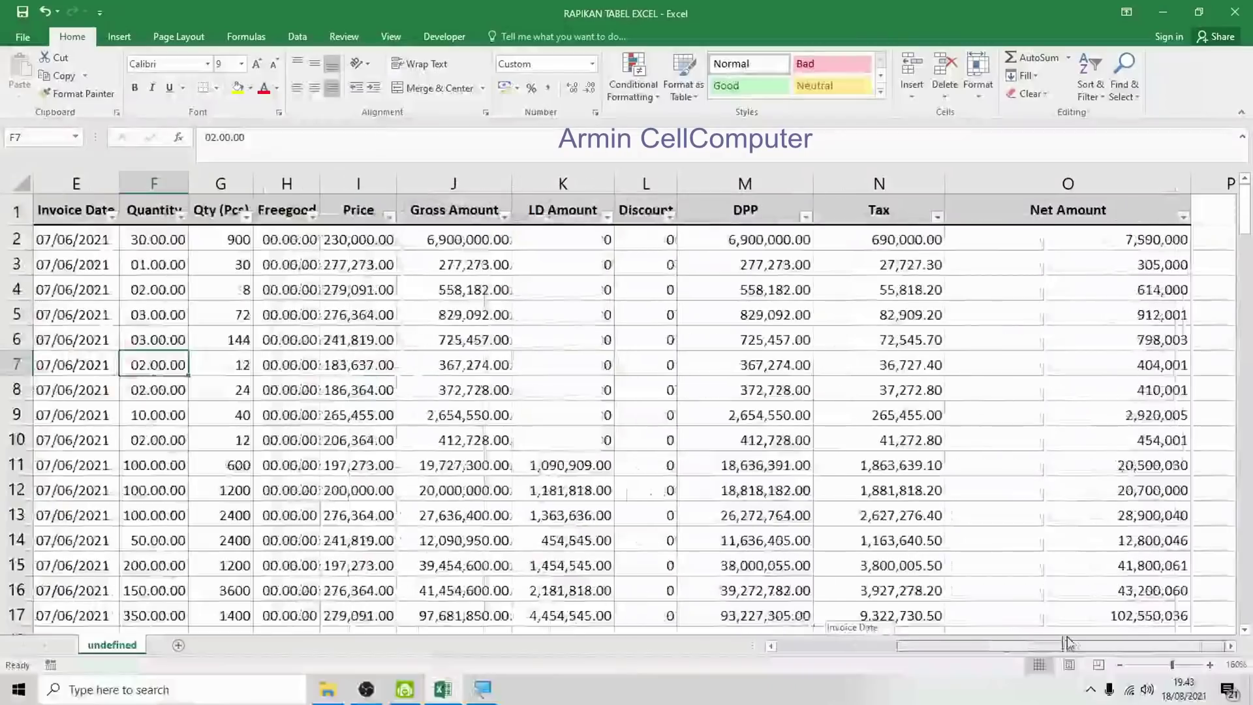
pyautogui.moveTo(904, 656); pyautogui.dragTo(837, 662)
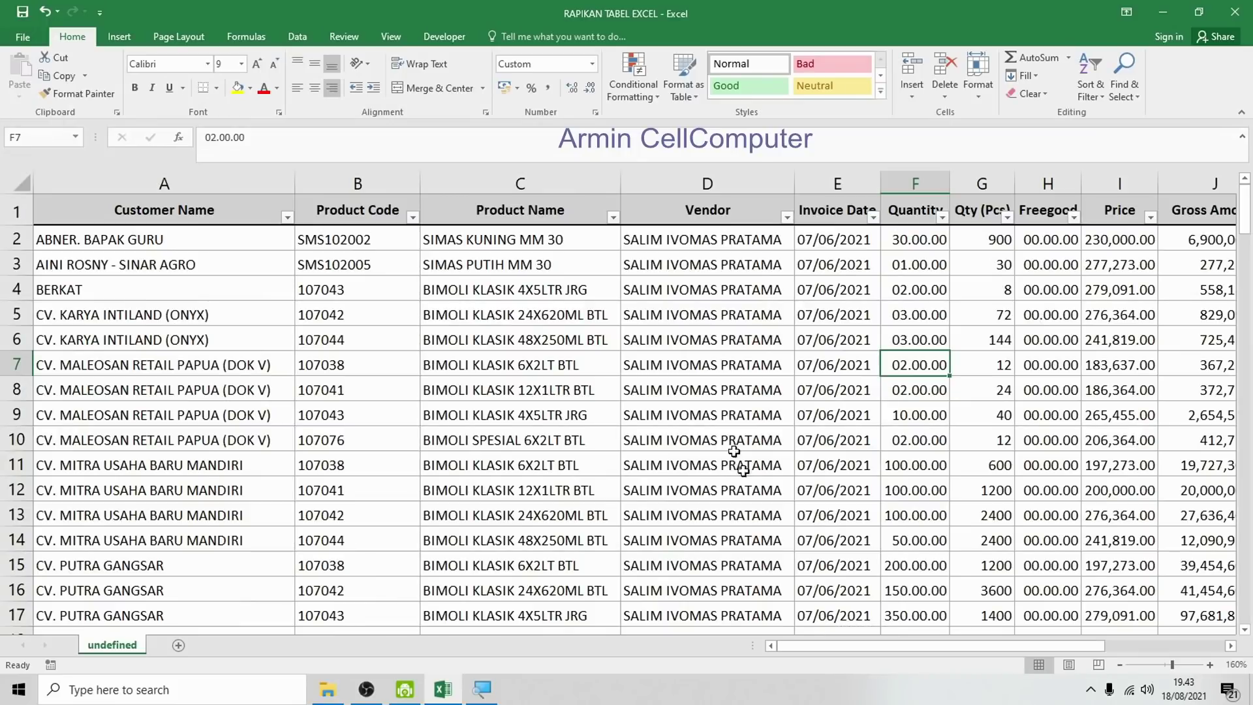
pyautogui.click(637, 288)
pyautogui.moveTo(449, 239); pyautogui.dragTo(483, 412)
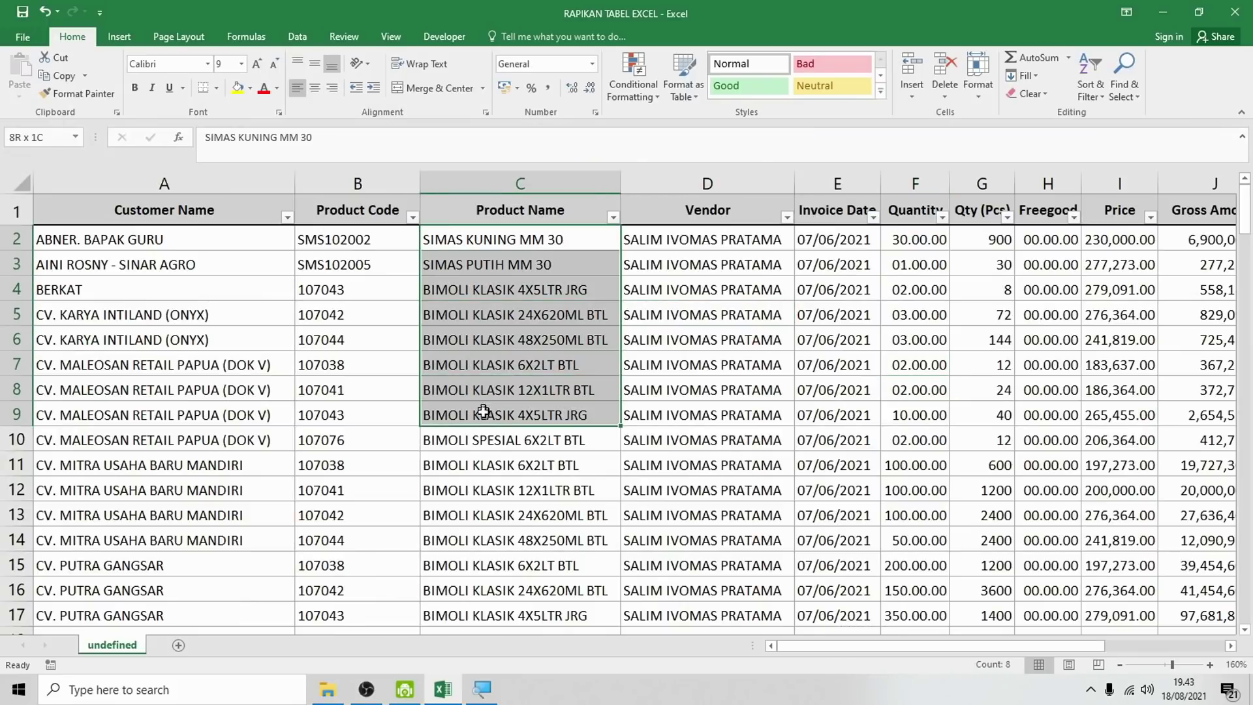
pyautogui.click(800, 459)
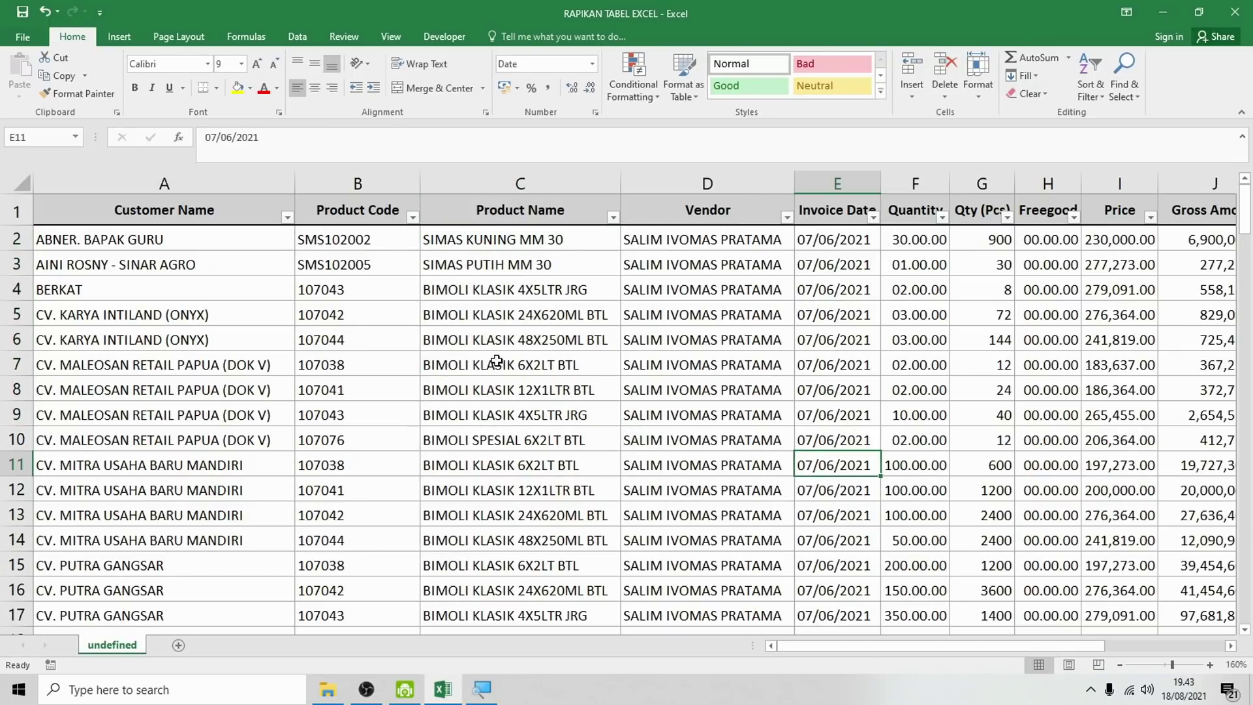
pyautogui.click(746, 446)
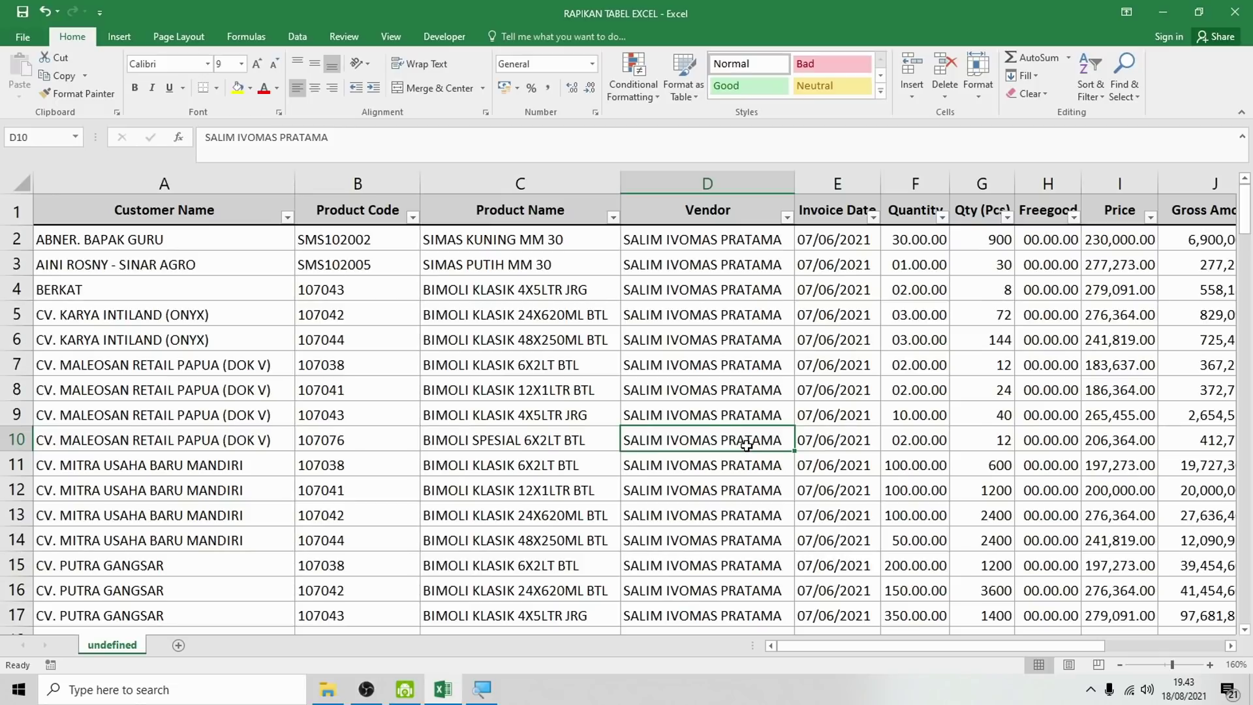
pyautogui.click(565, 364)
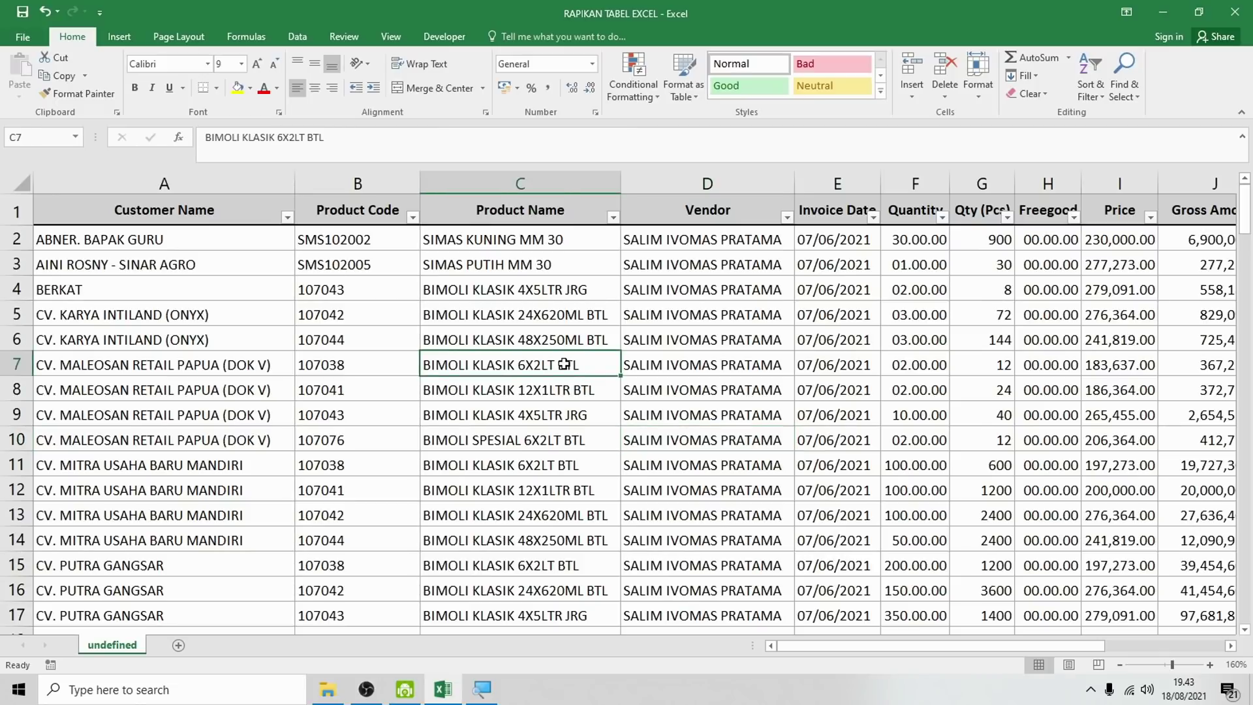
pyautogui.click(107, 287)
pyautogui.moveTo(113, 220)
pyautogui.mouseDown()
pyautogui.moveTo(1173, 434)
pyautogui.moveTo(1071, 413)
pyautogui.mouseUp()
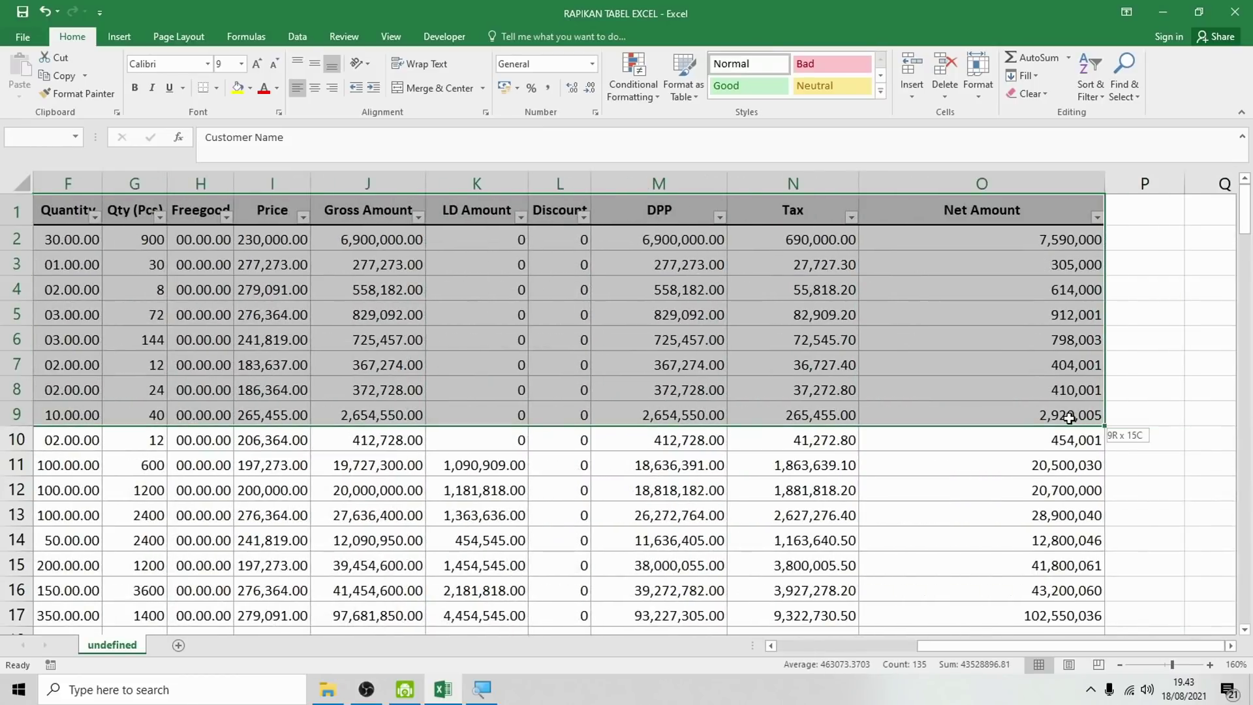
pyautogui.click(679, 491)
pyautogui.moveTo(981, 649); pyautogui.dragTo(827, 649)
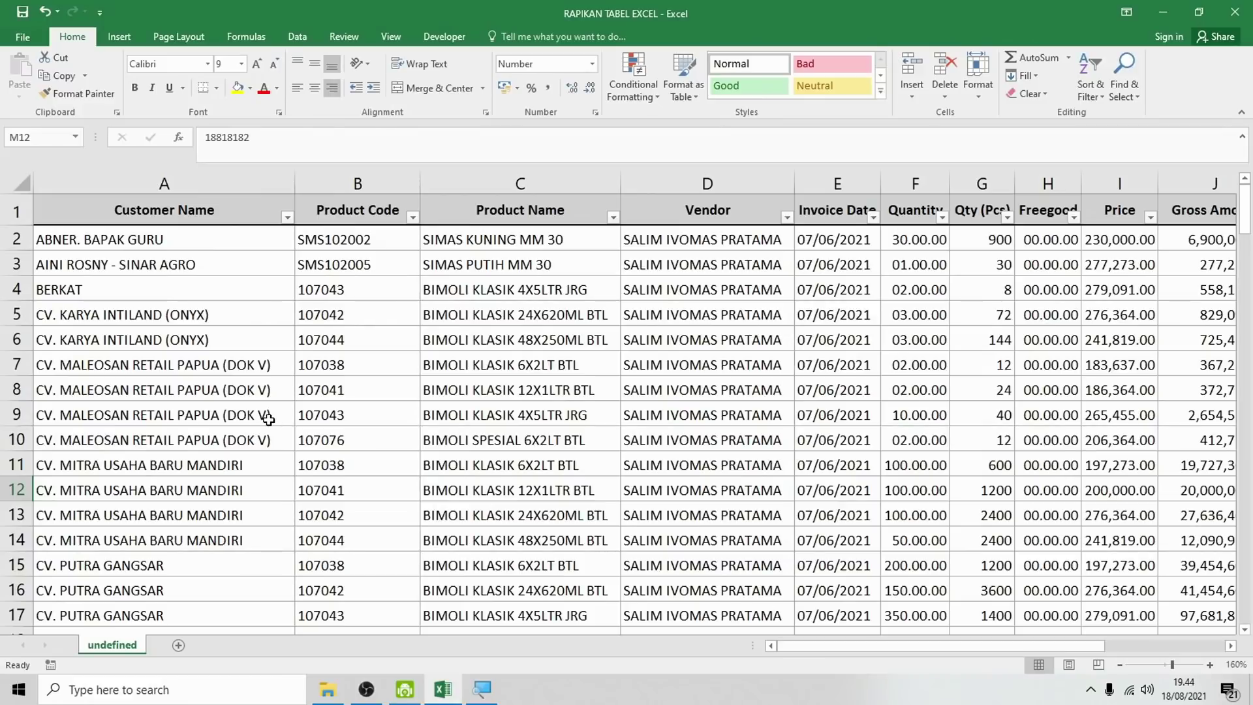
pyautogui.click(269, 416)
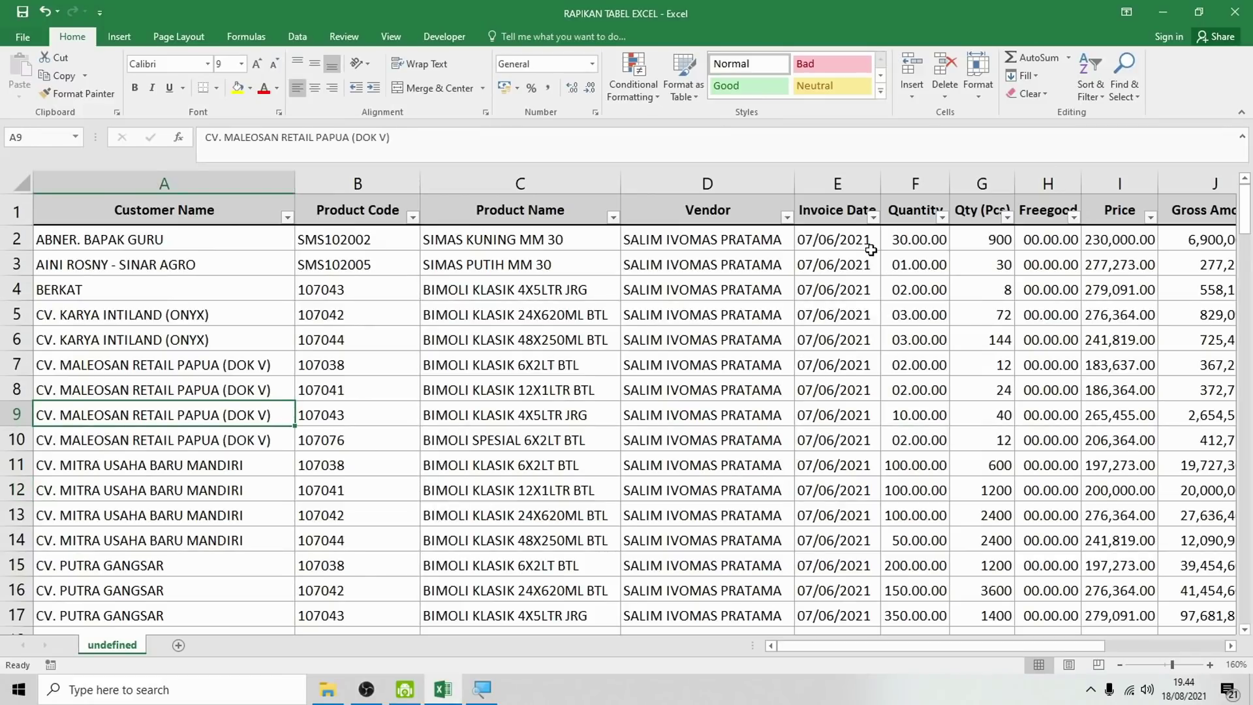